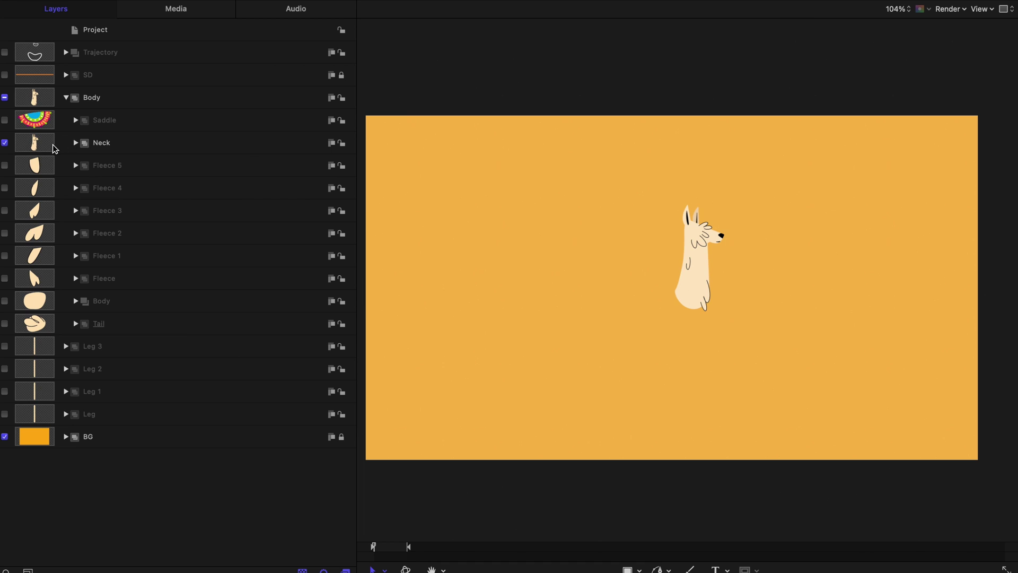
- Make all six Fleece groups, the inner Body group and the Tail visible
{"action": "left_click", "coordinate": [101, 168]}
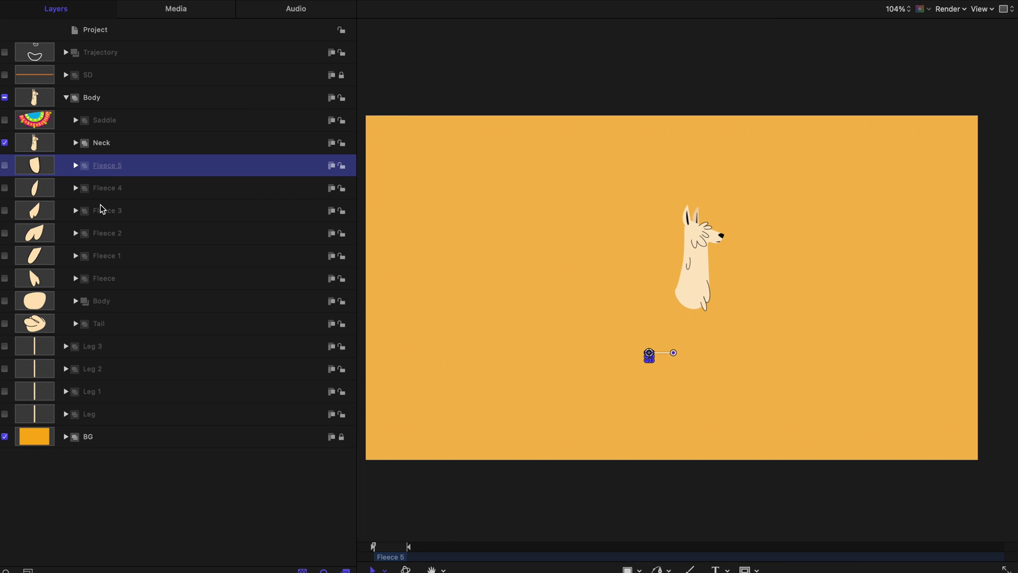
{"action": "left_click", "coordinate": [104, 282], "text": "shift"}
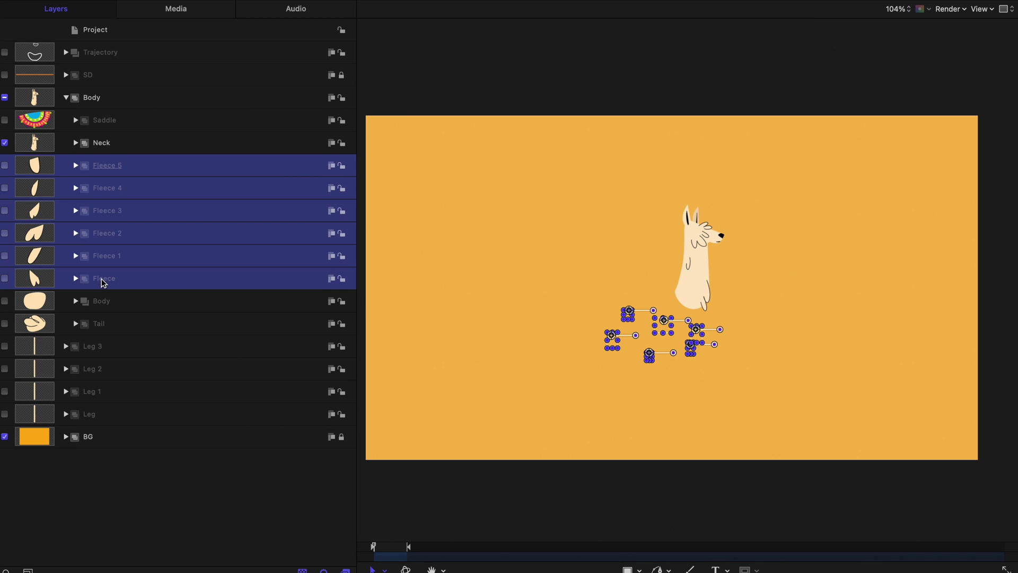
{"action": "left_click", "coordinate": [6, 278]}
{"action": "left_click", "coordinate": [5, 301]}
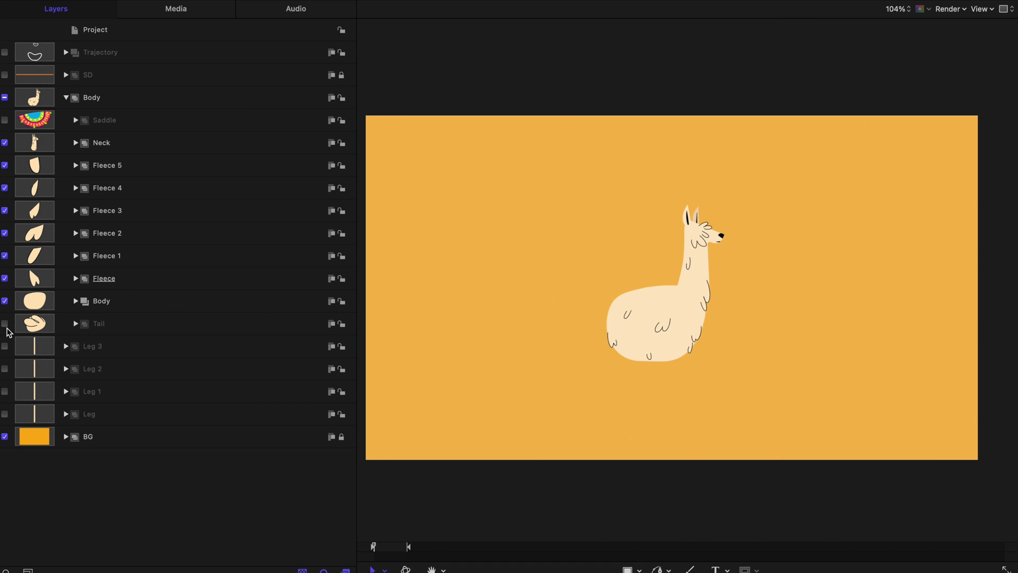
{"action": "left_click", "coordinate": [5, 324]}
- Make the four leg groups, the Saddle and the SD group visible
{"action": "left_click", "coordinate": [98, 348]}
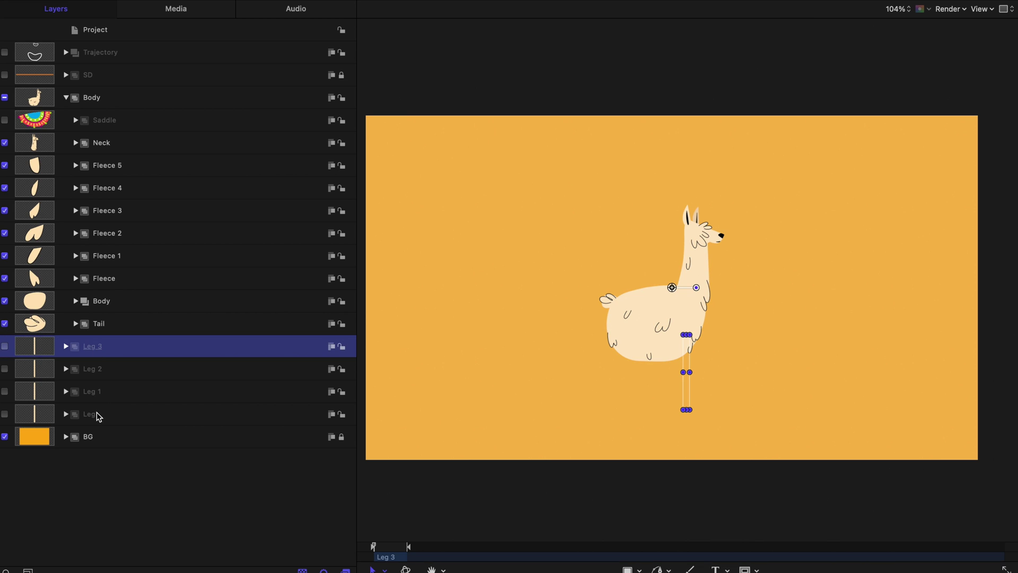
{"action": "left_click", "coordinate": [99, 415], "text": "shift"}
{"action": "left_click", "coordinate": [7, 417]}
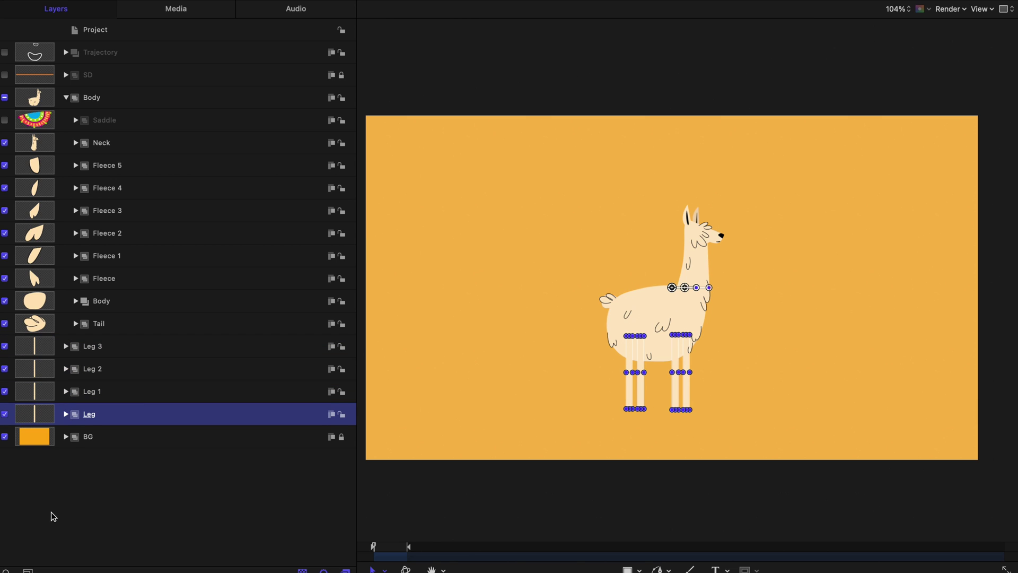
{"action": "left_click", "coordinate": [50, 516]}
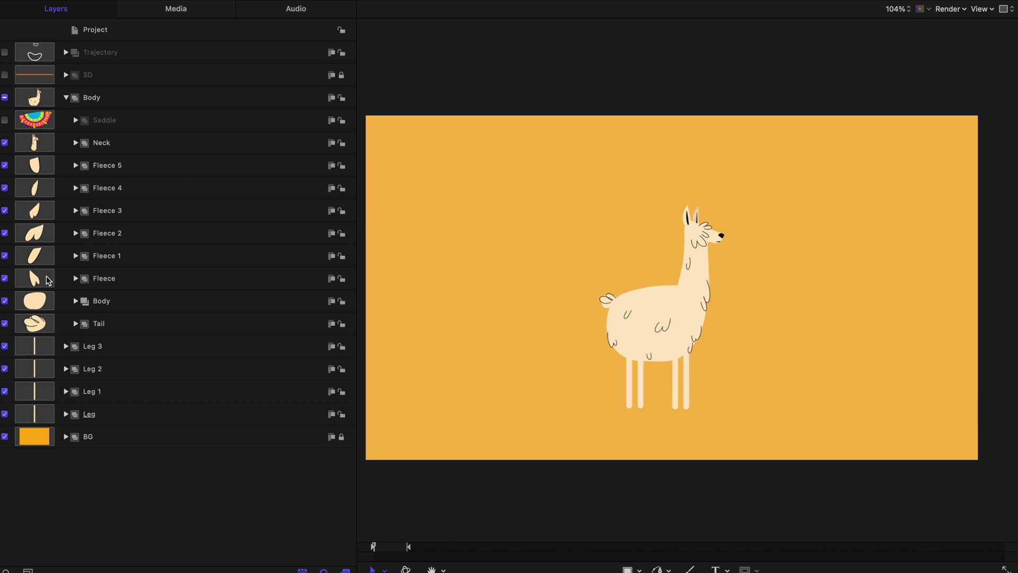
{"action": "left_click", "coordinate": [5, 121]}
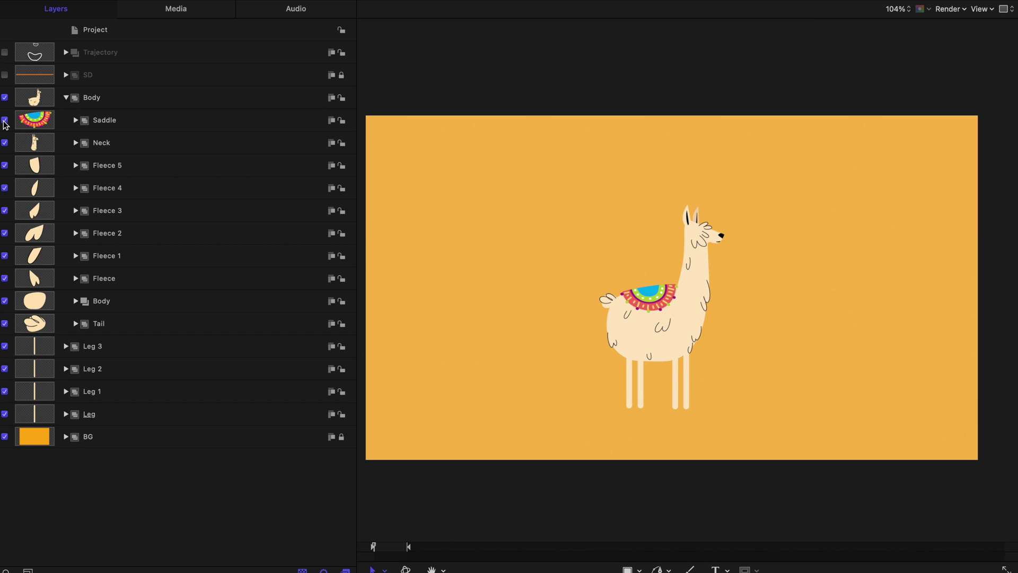
{"action": "left_click", "coordinate": [4, 75]}
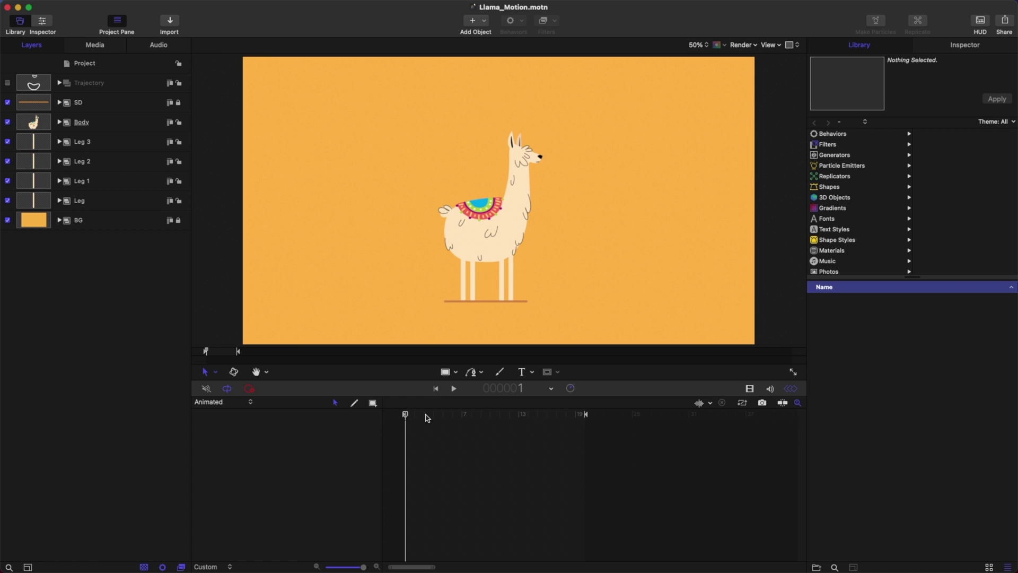
- Keyframe the Body group's Position Y and Rotation Z at frames 1 and 19, keeping their current values
{"action": "left_click", "coordinate": [99, 127]}
{"action": "left_click", "coordinate": [968, 49]}
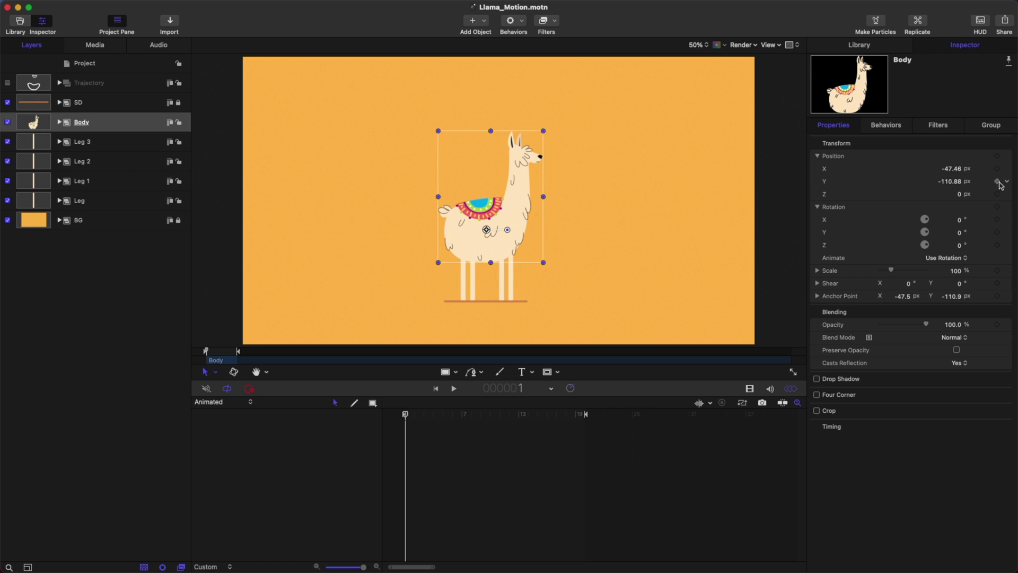
{"action": "left_click", "coordinate": [997, 181]}
{"action": "key", "text": "shift+End"}
{"action": "left_click", "coordinate": [996, 182]}
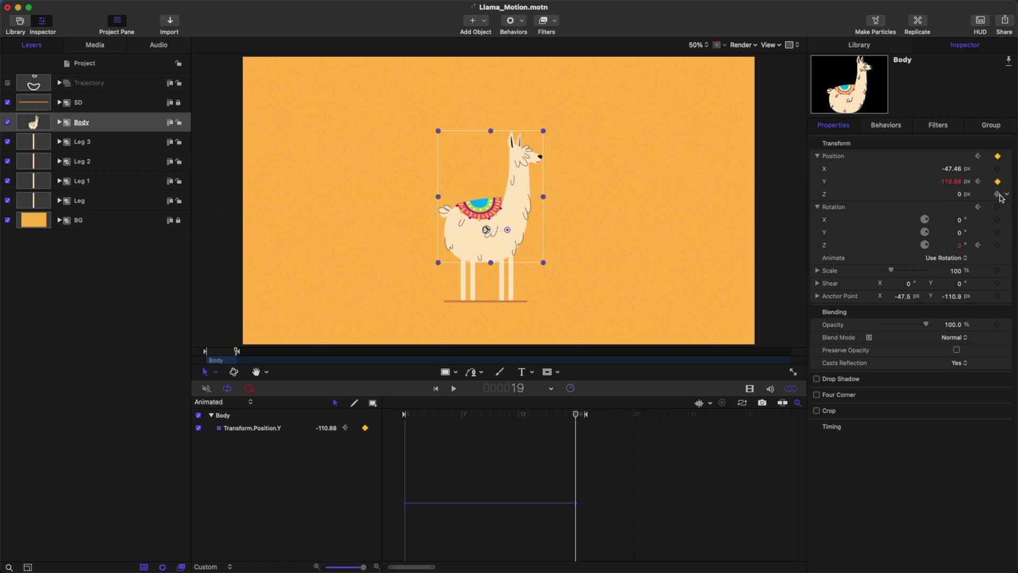
{"action": "left_click", "coordinate": [997, 245]}
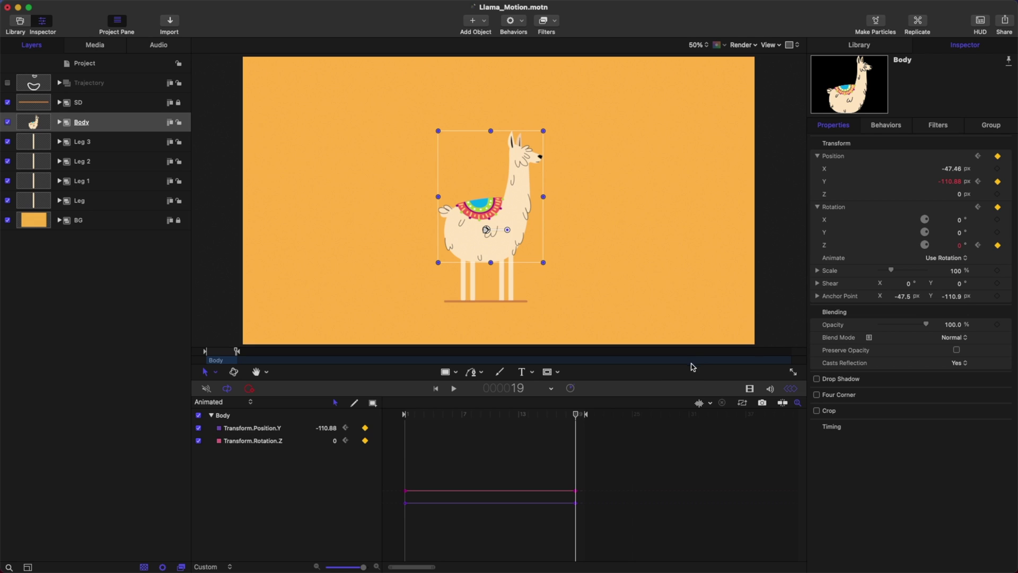
- Add Position Y and Rotation Z keyframes to the Body group at frames 10 and 5
{"action": "left_click_drag", "start_coordinate": [530, 414], "coordinate": [493, 417]}
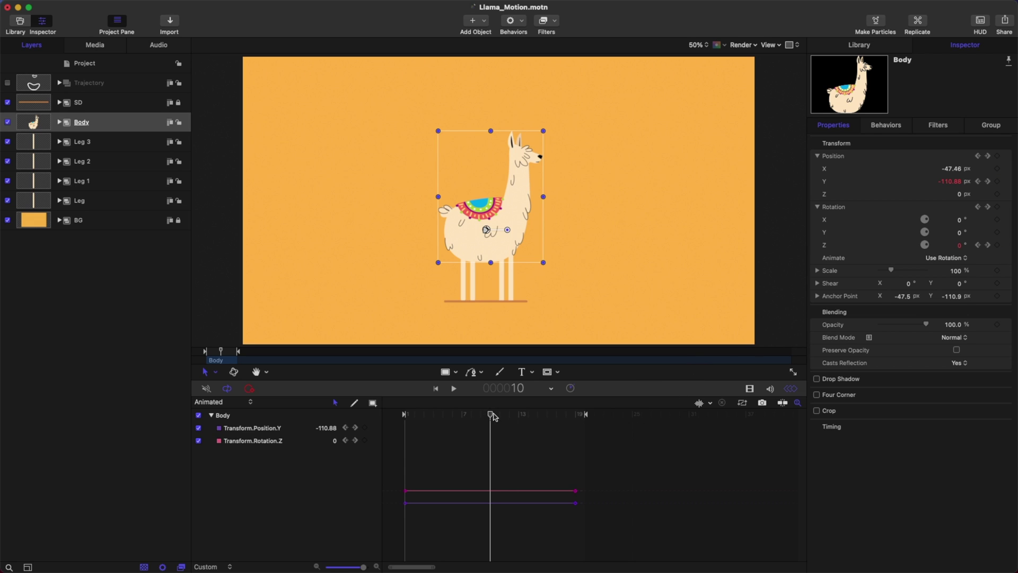
{"action": "left_click", "coordinate": [997, 245]}
{"action": "left_click", "coordinate": [997, 182]}
{"action": "left_click", "coordinate": [445, 415]}
{"action": "left_click_drag", "start_coordinate": [447, 416], "coordinate": [443, 418]}
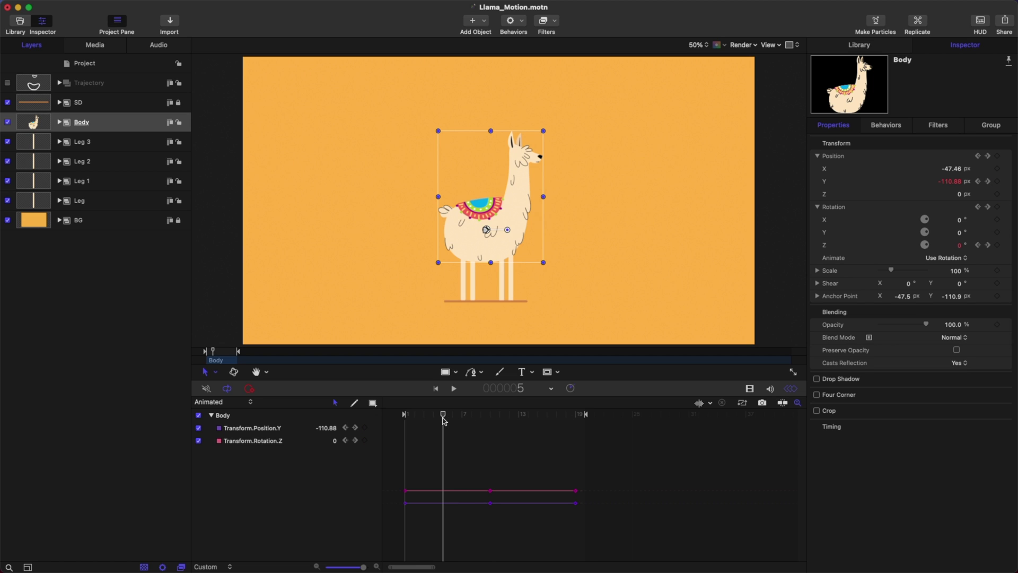
{"action": "left_click", "coordinate": [997, 181]}
- Add Position Y and Rotation Z keyframes to the Body group at frame 14 and save the project
{"action": "key", "text": "x"}
{"action": "key", "text": "x"}
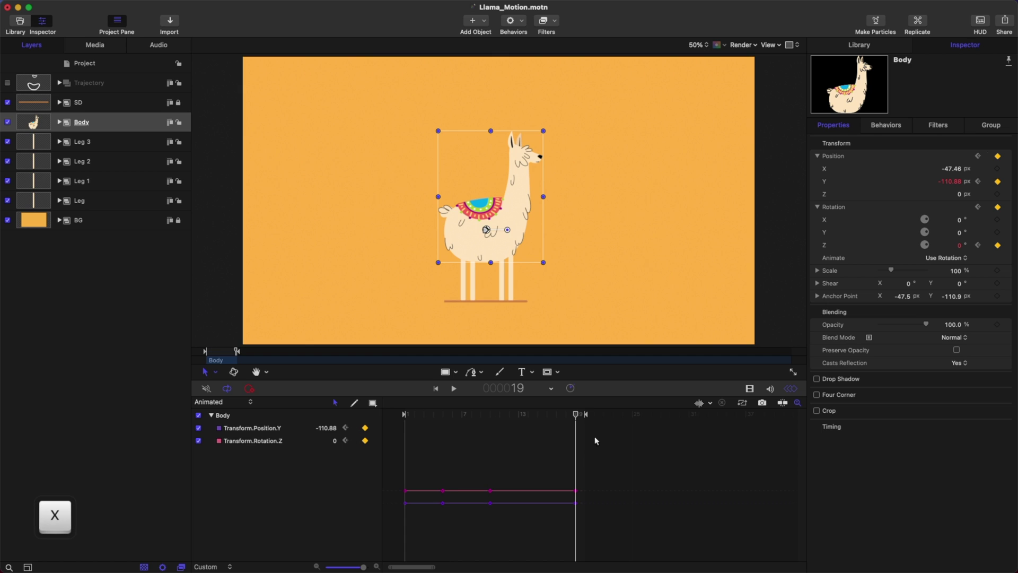
{"action": "left_click", "coordinate": [520, 416]}
{"action": "key", "text": "alt+x"}
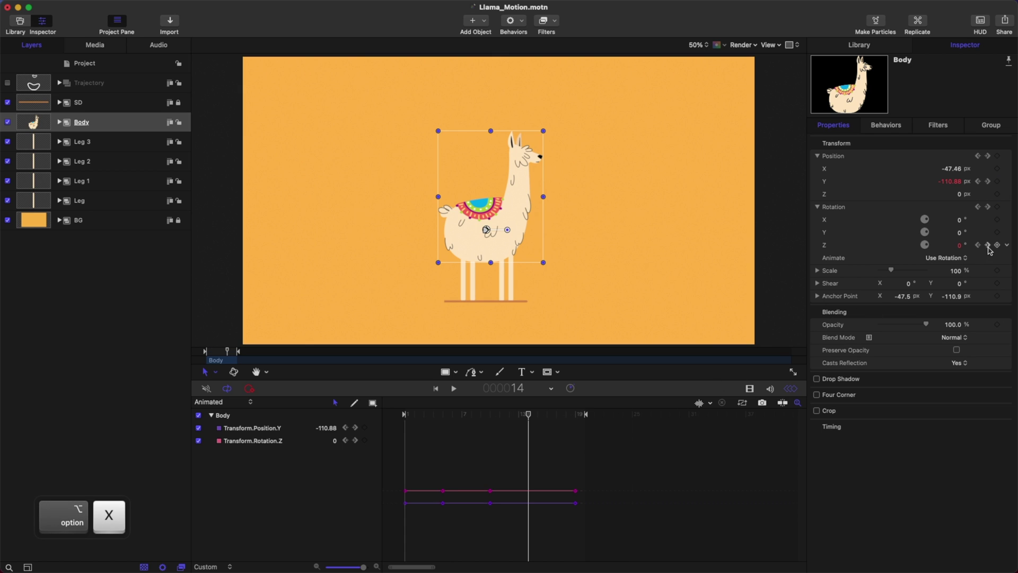
{"action": "left_click", "coordinate": [997, 244]}
{"action": "key", "text": "cmd+s"}
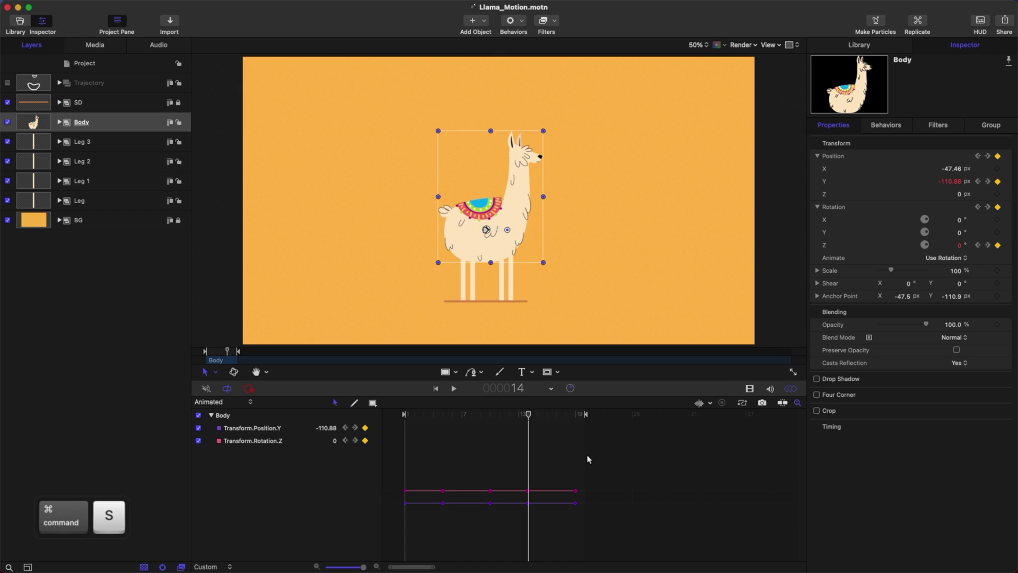
- Raise the Body's Position Y keyframes at frames 5 and 14 together to about -52.56 px
{"action": "key", "text": "Home"}
{"action": "left_click_drag", "start_coordinate": [405, 414], "coordinate": [446, 456]}
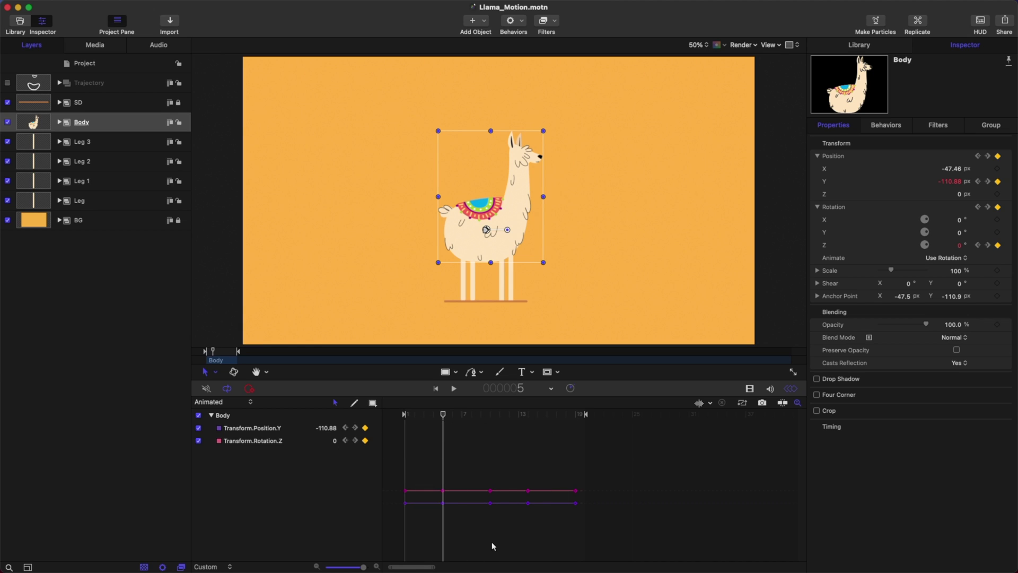
{"action": "left_click", "coordinate": [528, 503], "text": "shift"}
{"action": "left_click", "coordinate": [443, 502], "text": "shift"}
{"action": "left_click_drag", "start_coordinate": [442, 503], "coordinate": [443, 436]}
{"action": "left_click", "coordinate": [621, 455]}
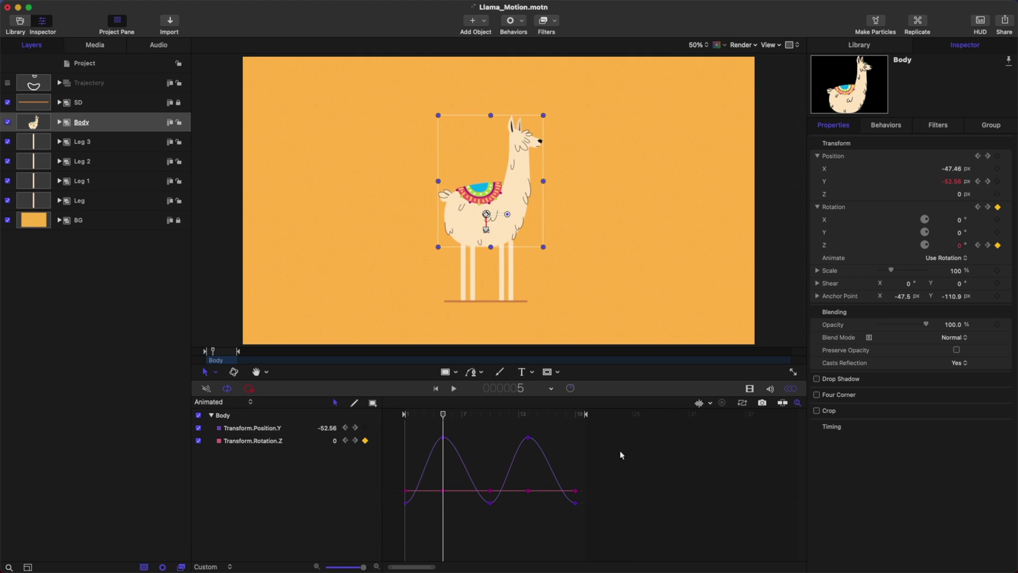
- Ease the Body's Position Y curve with horizontal Bezier handles, including the low keyframes at frames 1, 10 and 19, preview the bounce and save
{"action": "left_click_drag", "start_coordinate": [606, 455], "coordinate": [422, 438]}
{"action": "left_click", "coordinate": [614, 451]}
{"action": "left_click_drag", "start_coordinate": [597, 515], "coordinate": [408, 500]}
{"action": "left_click_drag", "start_coordinate": [475, 504], "coordinate": [506, 505]}
{"action": "left_click", "coordinate": [568, 519]}
{"action": "left_click_drag", "start_coordinate": [598, 507], "coordinate": [568, 505]}
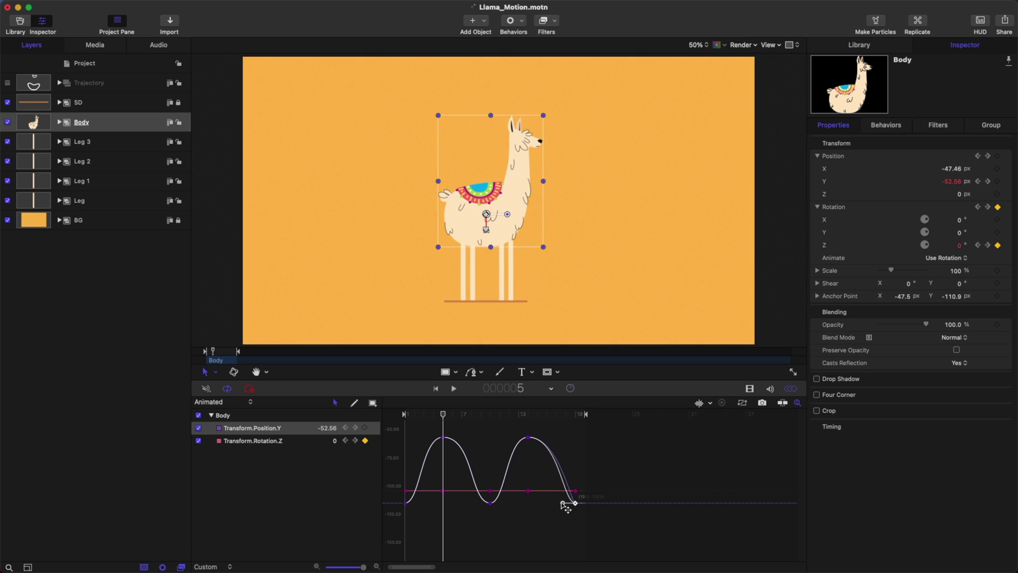
{"action": "left_click", "coordinate": [540, 523]}
{"action": "left_click_drag", "start_coordinate": [433, 513], "coordinate": [399, 502]}
{"action": "key", "text": "space"}
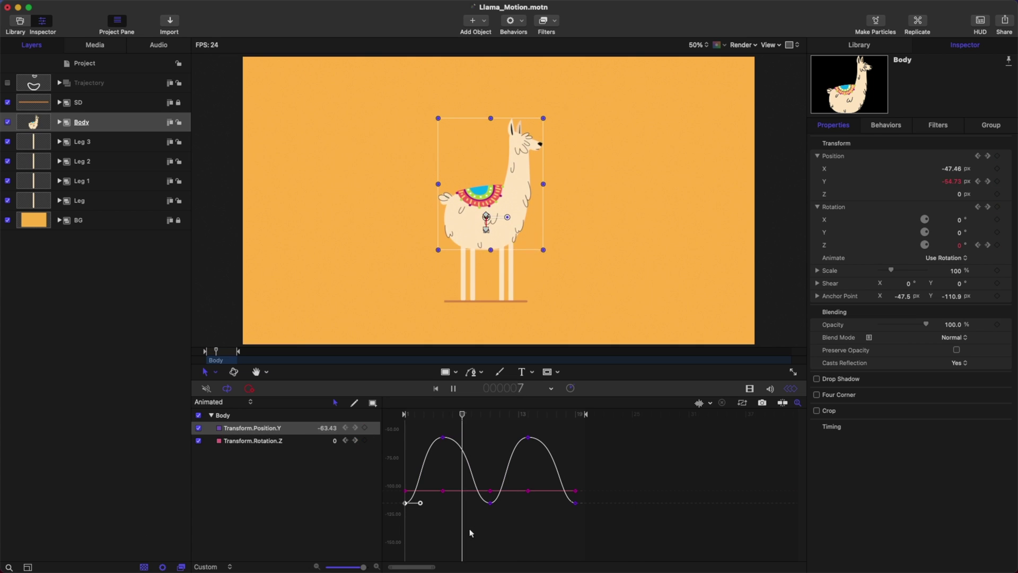
{"action": "key", "text": "space"}
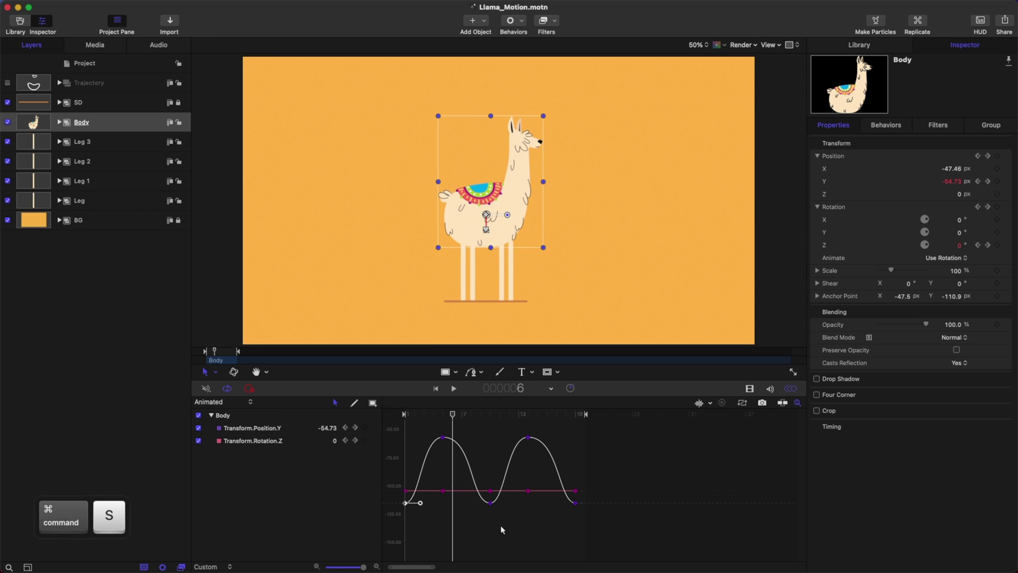
- Lengthen the incoming handles of the Position Y peaks at frames 5 and 14, preview the motion and save
{"action": "left_click", "coordinate": [528, 436]}
{"action": "left_click", "coordinate": [443, 437], "text": "shift"}
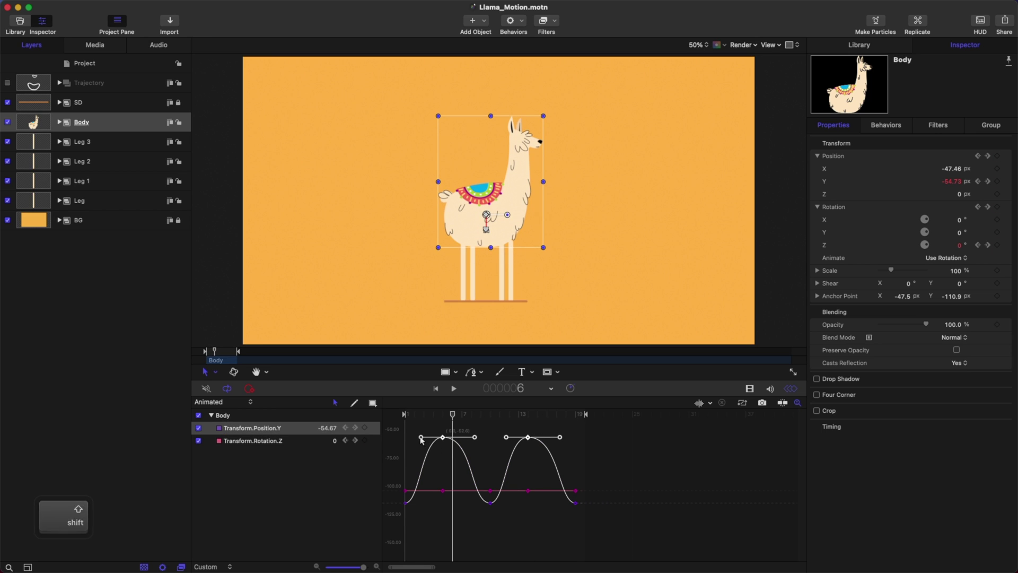
{"action": "left_click_drag", "start_coordinate": [421, 437], "coordinate": [415, 437]}
{"action": "key", "text": "space"}
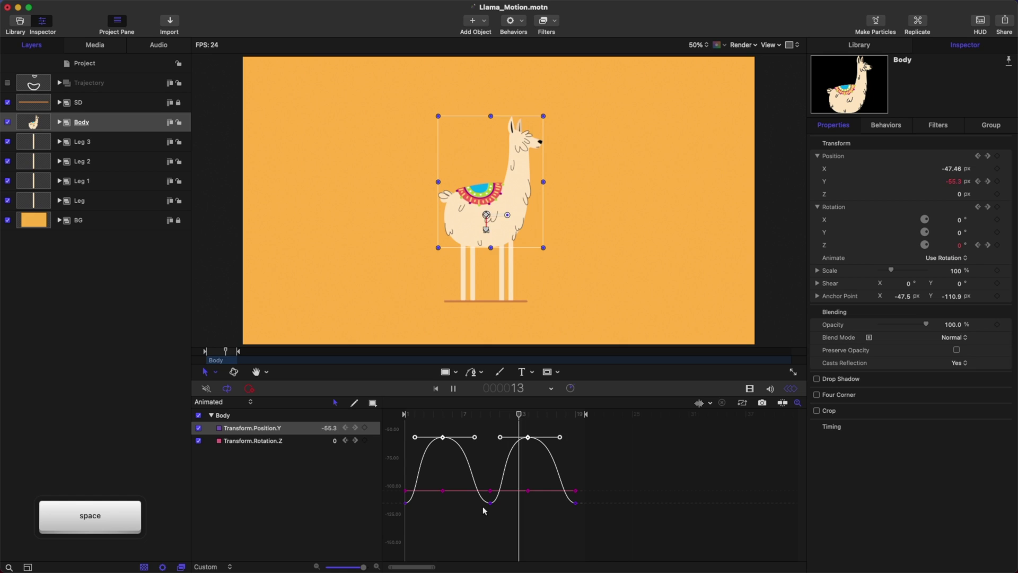
{"action": "key", "text": "space"}
{"action": "left_click", "coordinate": [537, 515]}
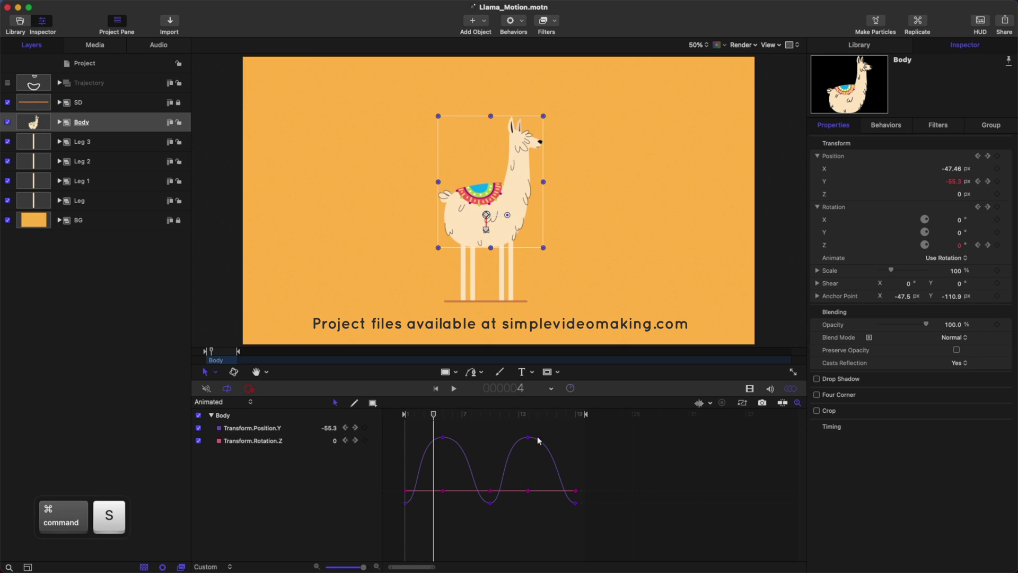
- Lengthen the outgoing handles of the Position Y peaks at frames 5 and 14 and play back the motion
{"action": "left_click", "coordinate": [529, 437], "text": "shift"}
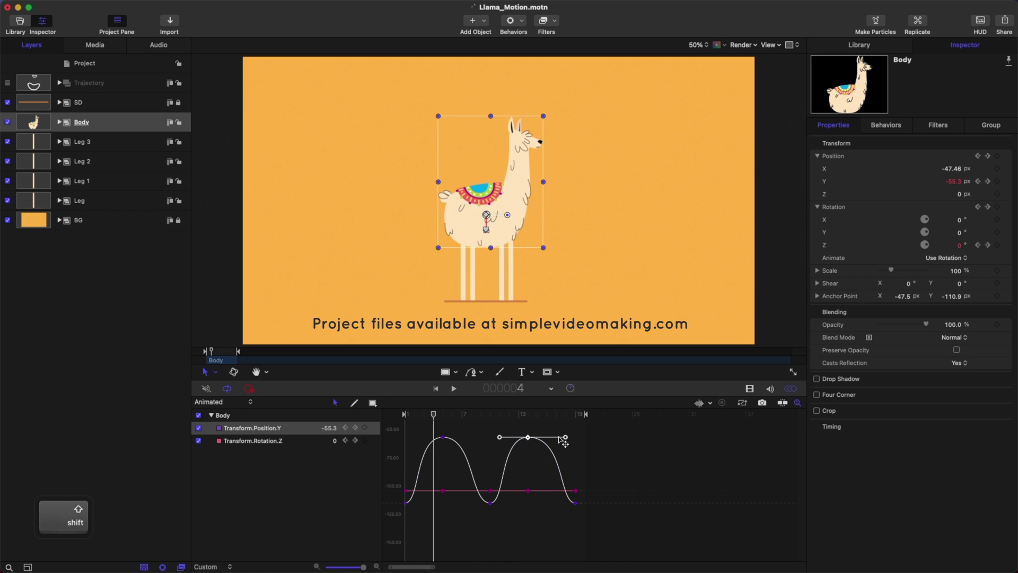
{"action": "left_click", "coordinate": [443, 437]}
{"action": "left_click", "coordinate": [648, 462]}
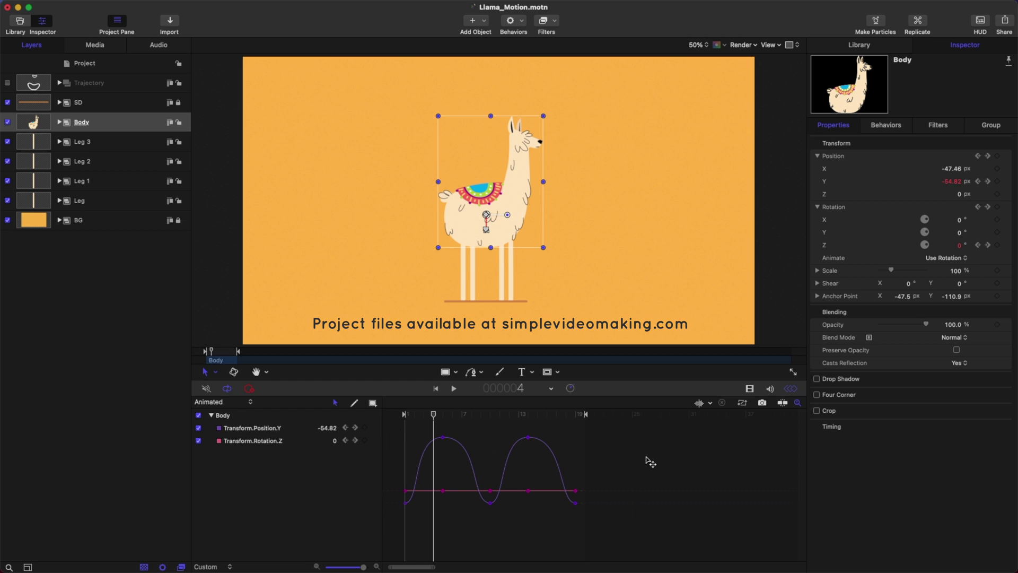
{"action": "key", "text": "space"}
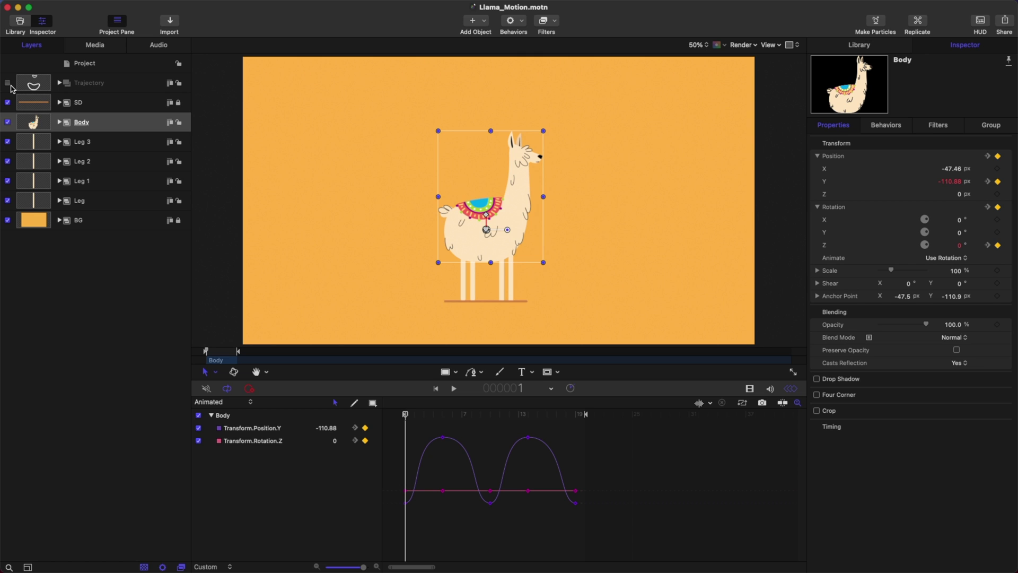
- Show the Trajectory guide and hide Leg 2, Leg 1 and Leg, leaving Leg 3 selected
{"action": "left_click", "coordinate": [8, 83]}
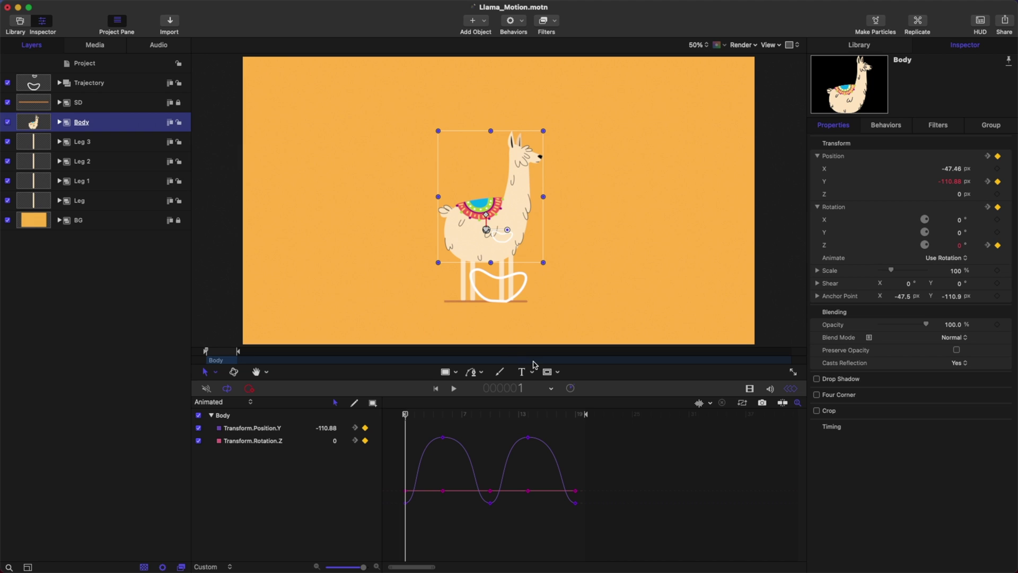
{"action": "left_click_drag", "start_coordinate": [414, 421], "coordinate": [345, 421]}
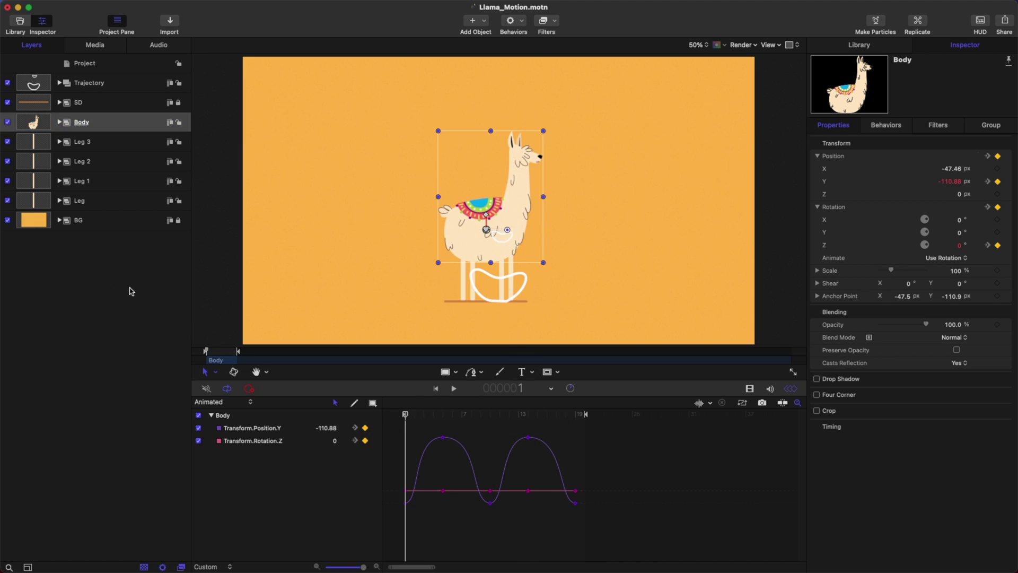
{"action": "left_click", "coordinate": [93, 162]}
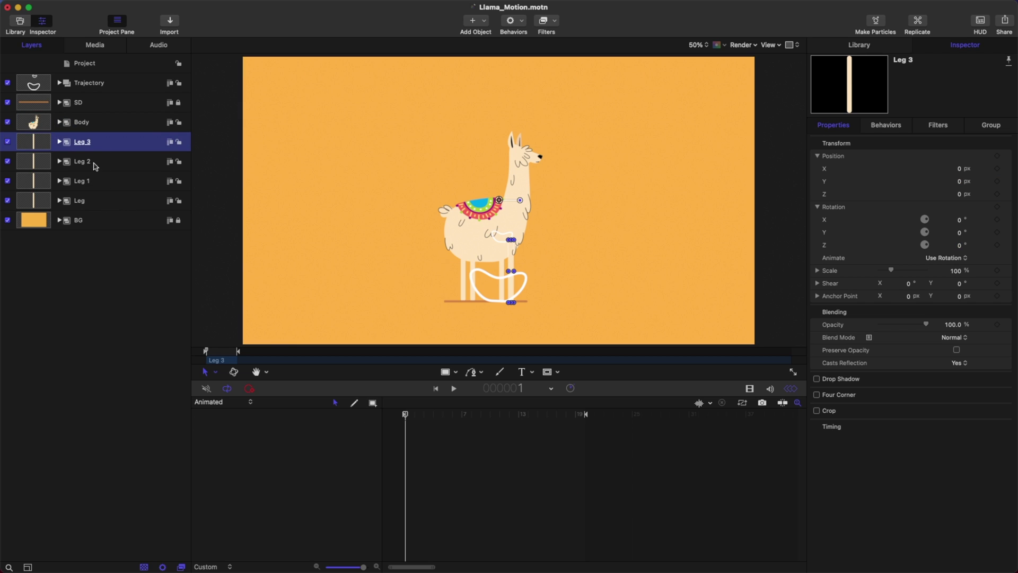
{"action": "key", "text": "shift+Down"}
{"action": "key", "text": "shift+Down"}
{"action": "key", "text": "ctrl+t"}
{"action": "left_click", "coordinate": [97, 142]}
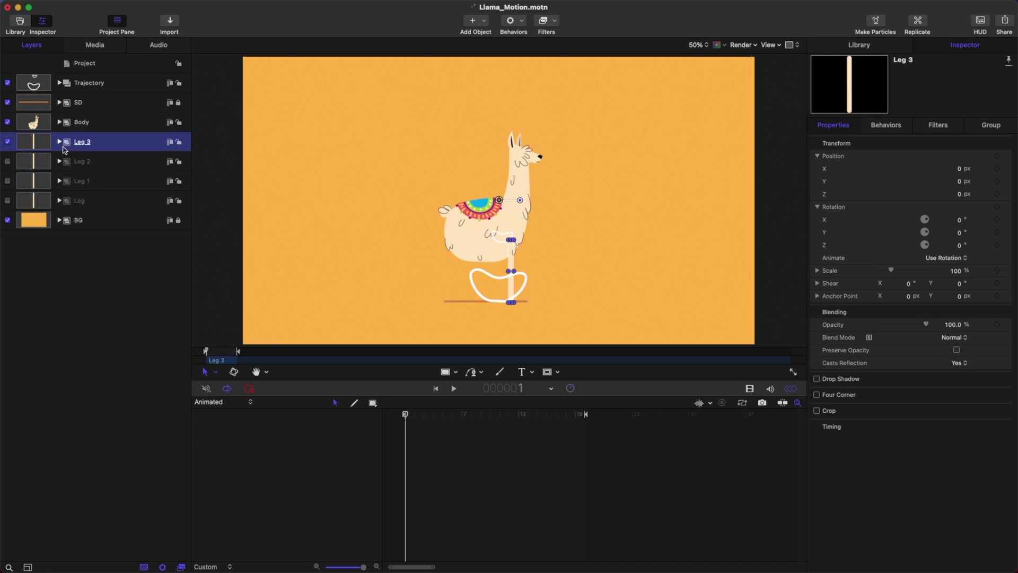
- Expand Leg 3 and activate control-point editing for its Bezier 7 shape
{"action": "left_click", "coordinate": [59, 141]}
{"action": "left_click", "coordinate": [127, 161]}
{"action": "key", "text": "Tab"}
{"action": "key", "text": "Tab"}
{"action": "key", "text": "Tab"}
{"action": "key", "text": "Tab"}
{"action": "key", "text": "Tab"}
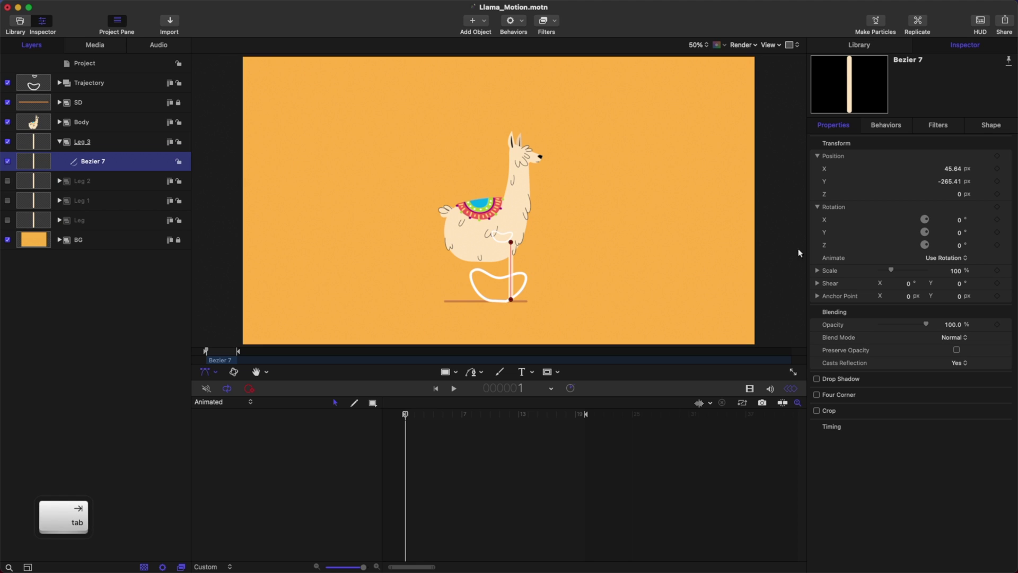
- Keyframe the Control Points of Bezier 7 in Leg 3 at frame 1
{"action": "left_click", "coordinate": [993, 126]}
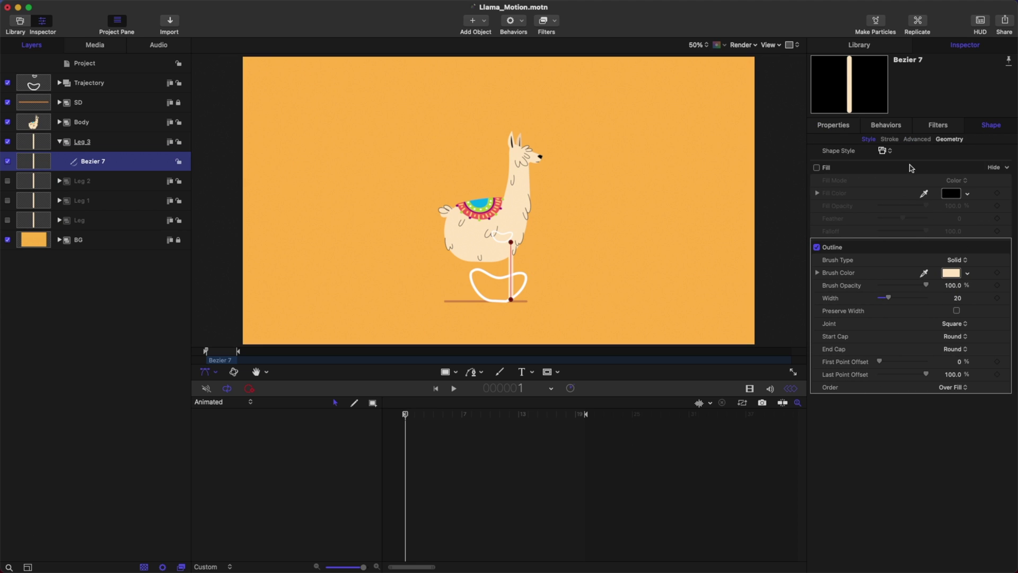
{"action": "left_click", "coordinate": [952, 141]}
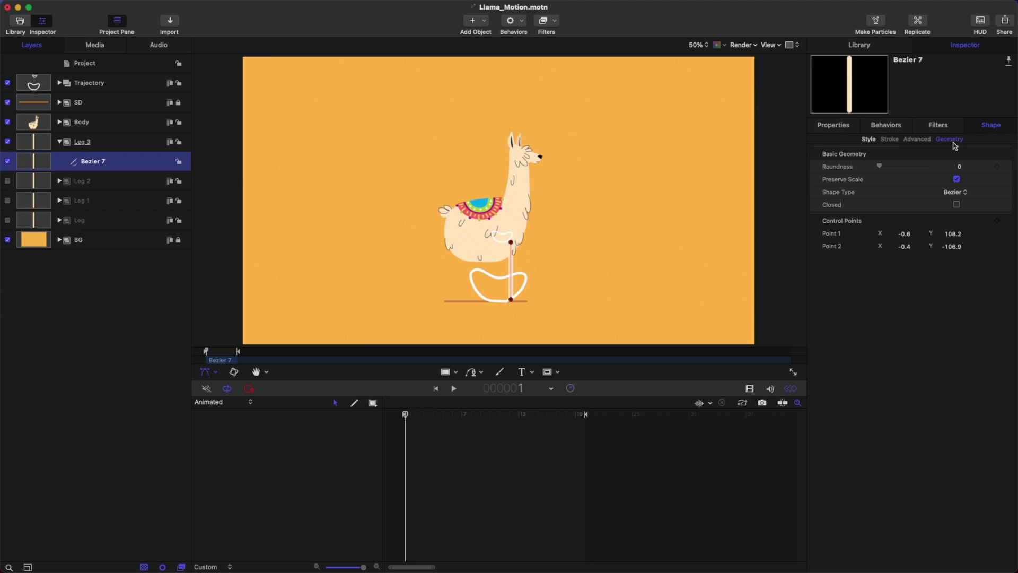
{"action": "left_click", "coordinate": [997, 221]}
{"action": "left_click_drag", "start_coordinate": [539, 284], "coordinate": [572, 278]}
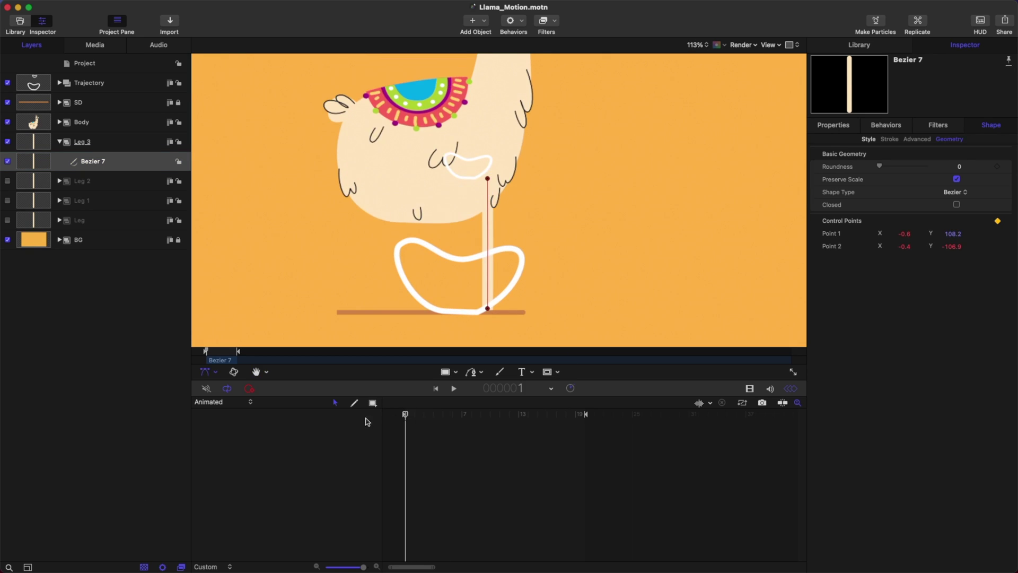
- Raise Leg 3's foot point to X -20.4, Y -20.2 on the trajectory at frame 1, keyframe the same shape at frame 19 and save
{"action": "left_click_drag", "start_coordinate": [487, 308], "coordinate": [484, 244]}
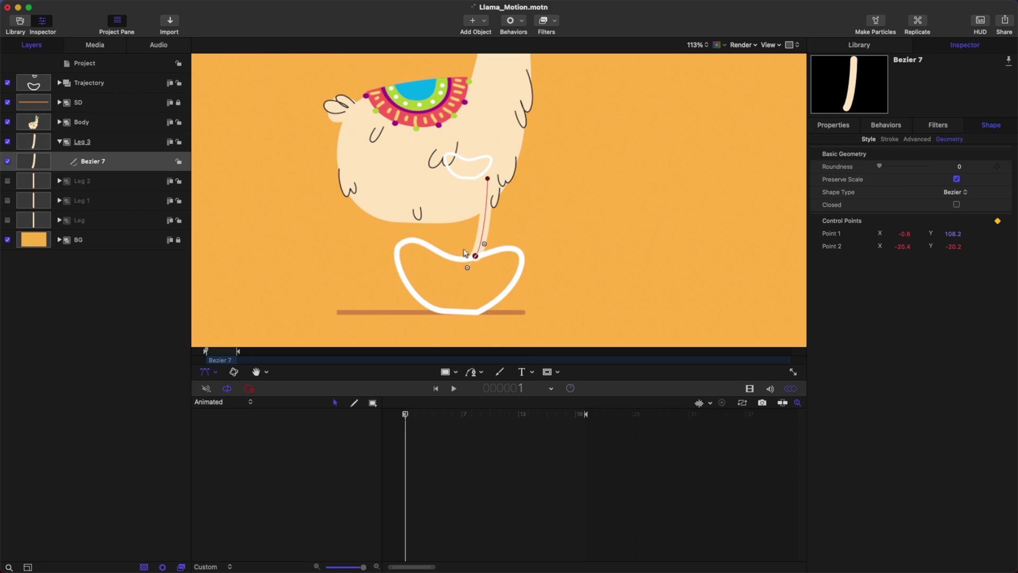
{"action": "left_click", "coordinate": [576, 415]}
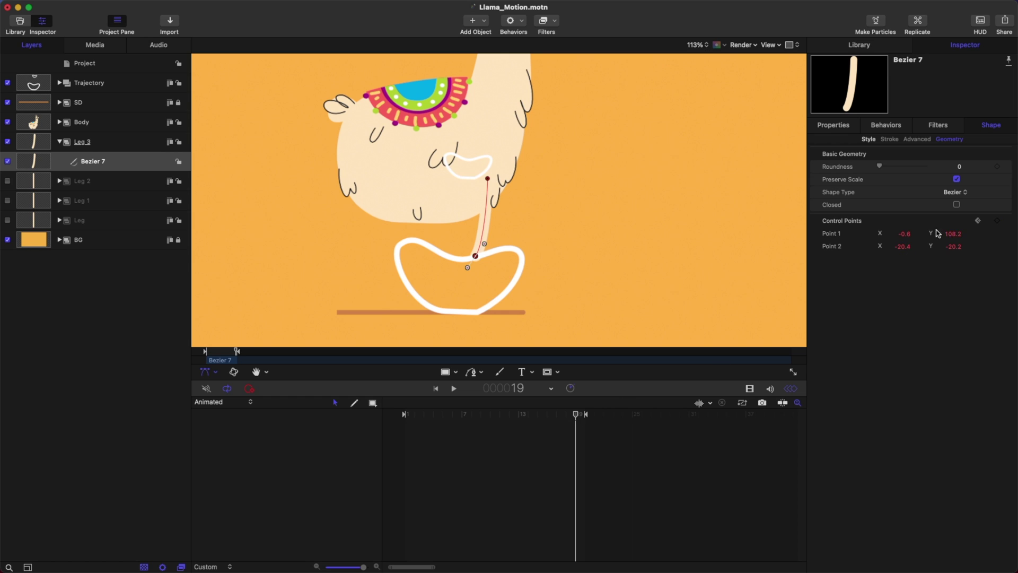
{"action": "left_click", "coordinate": [998, 221]}
{"action": "key", "text": "super+s"}
- At frame 7, move the foot point to X 48.6, Y -9.9 on the forward trajectory and bend the leg with its curve handles
{"action": "mouse_move", "coordinate": [465, 415]}
{"action": "left_mouse_down"}
{"action": "mouse_move", "coordinate": [431, 417]}
{"action": "mouse_move", "coordinate": [477, 417]}
{"action": "mouse_move", "coordinate": [432, 419]}
{"action": "mouse_move", "coordinate": [462, 418]}
{"action": "left_mouse_up"}
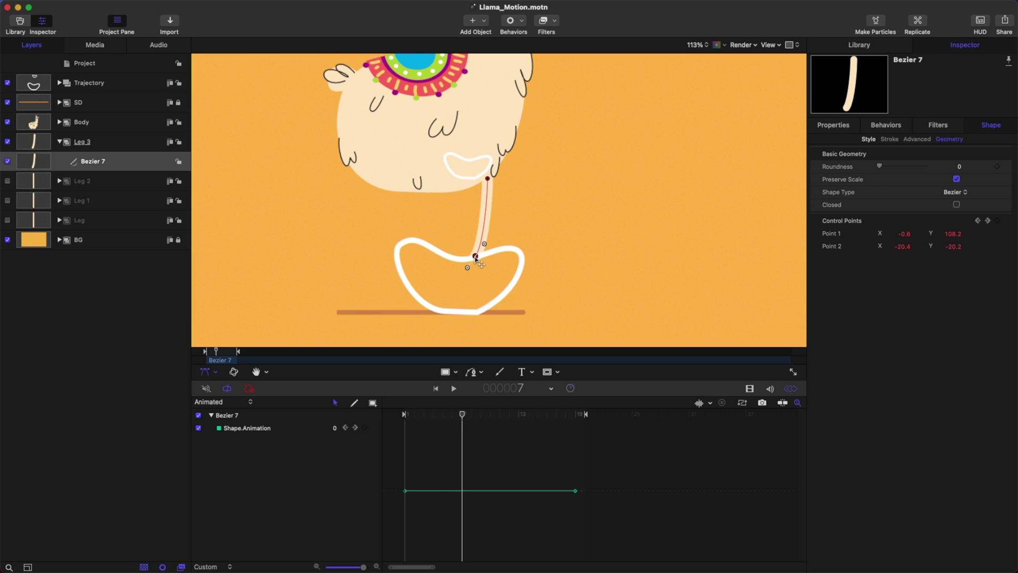
{"action": "left_click_drag", "start_coordinate": [475, 256], "coordinate": [518, 249]}
{"action": "key", "text": "super"}
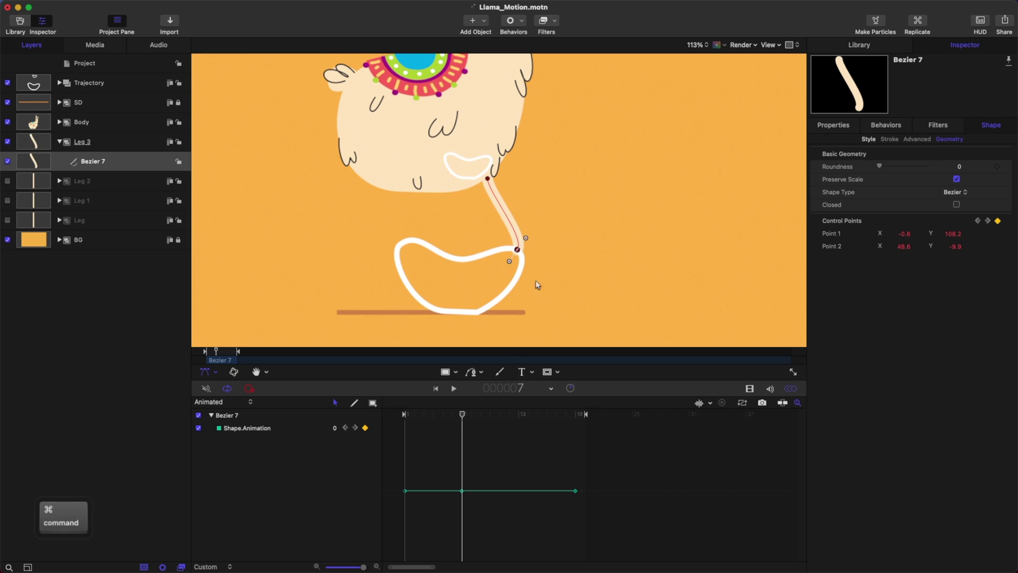
{"action": "key", "text": "super+s"}
{"action": "left_click_drag", "start_coordinate": [487, 178], "coordinate": [536, 191]}
{"action": "left_click", "coordinate": [517, 250]}
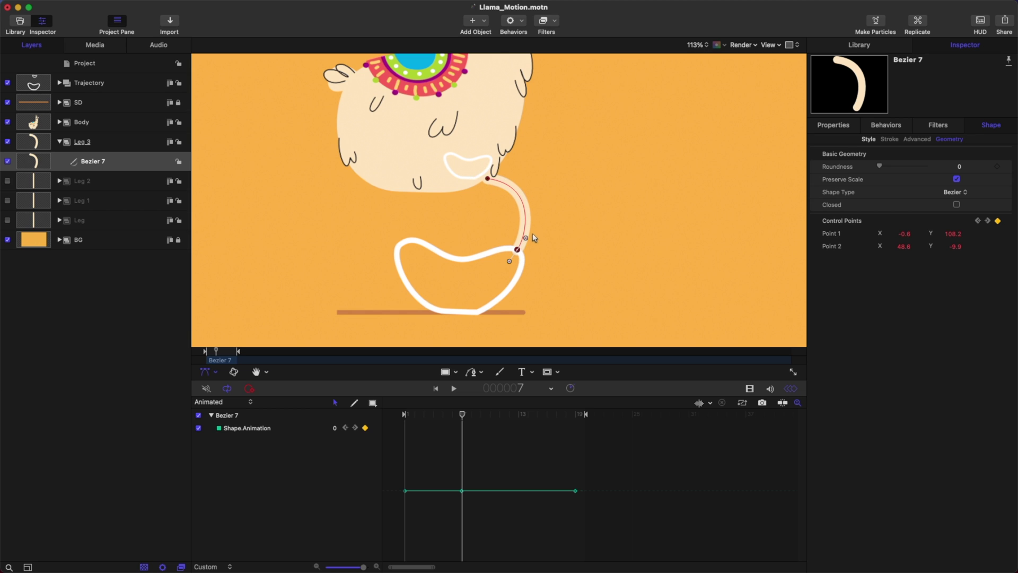
{"action": "left_click_drag", "start_coordinate": [526, 237], "coordinate": [534, 234]}
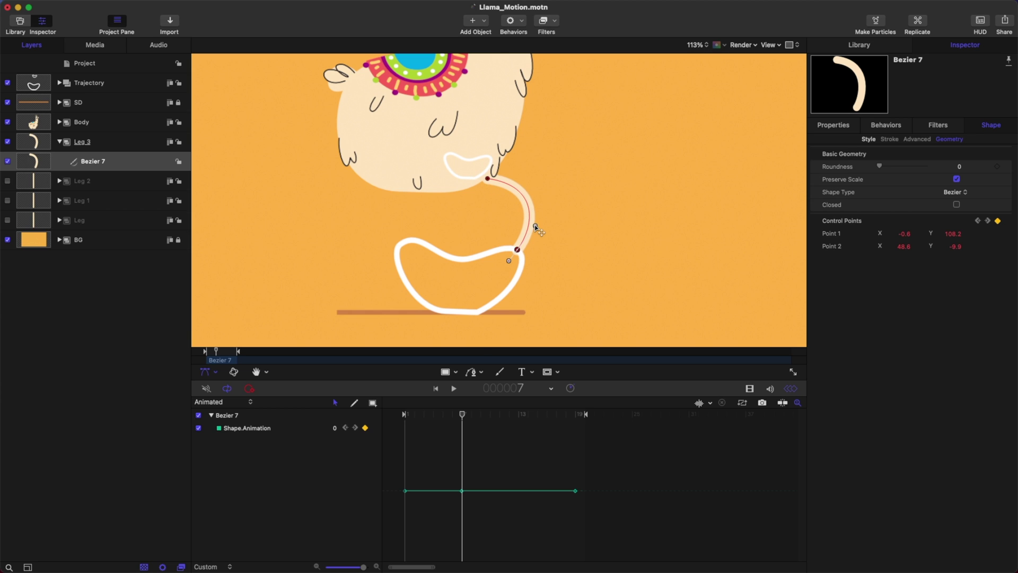
- Bend the leg forward at frame 1 with its curve handles and compare it with the frame 7 pose
{"action": "key", "text": "z"}
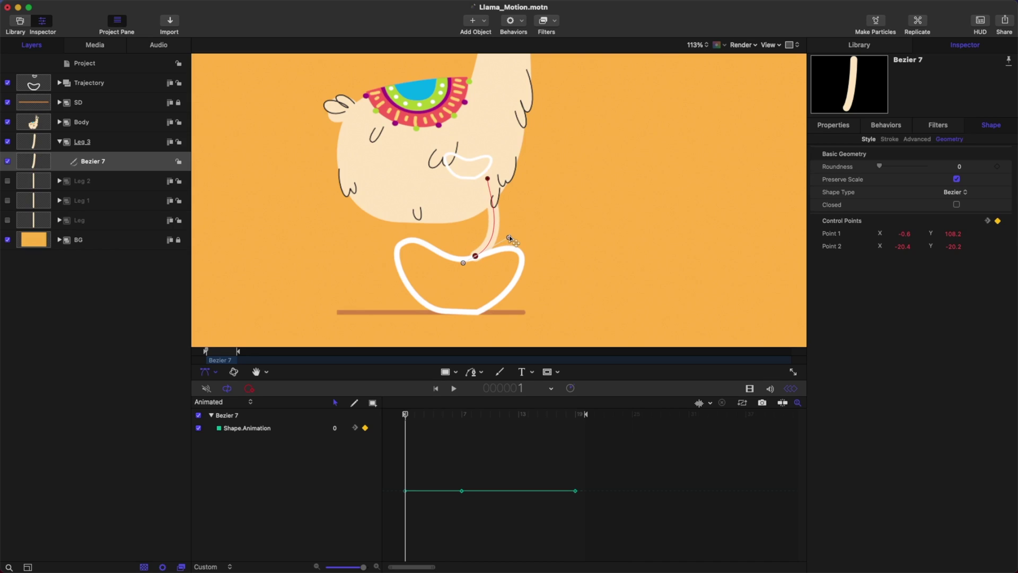
{"action": "left_click_drag", "start_coordinate": [488, 179], "coordinate": [522, 219]}
{"action": "key", "text": "x"}
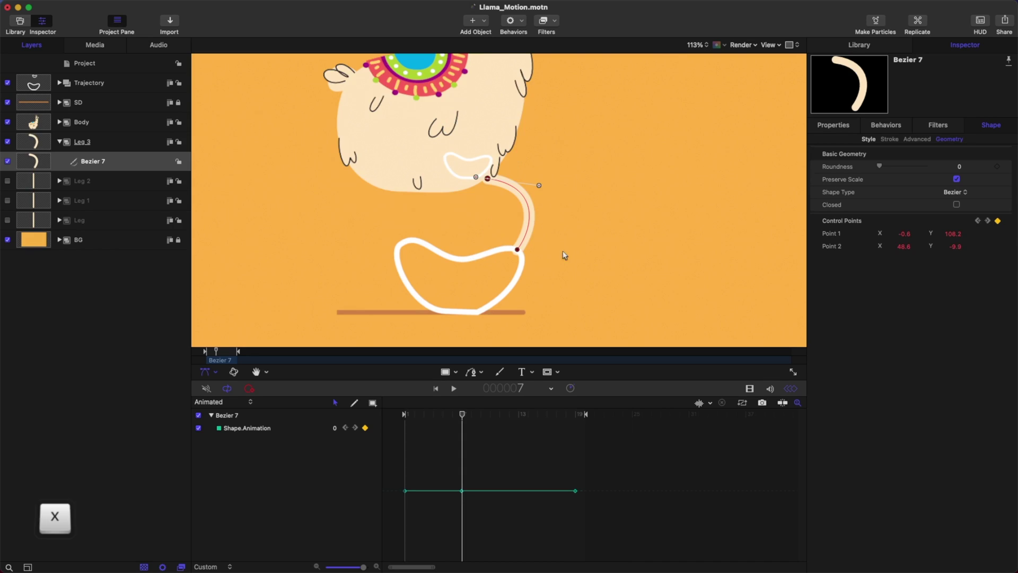
- At frame 9, plant the leg's foot point on the ground end of the trajectory at about X -15, Y -111
{"action": "left_click_drag", "start_coordinate": [459, 415], "coordinate": [491, 426]}
{"action": "key", "text": "alt+x"}
{"action": "key", "text": "alt+z"}
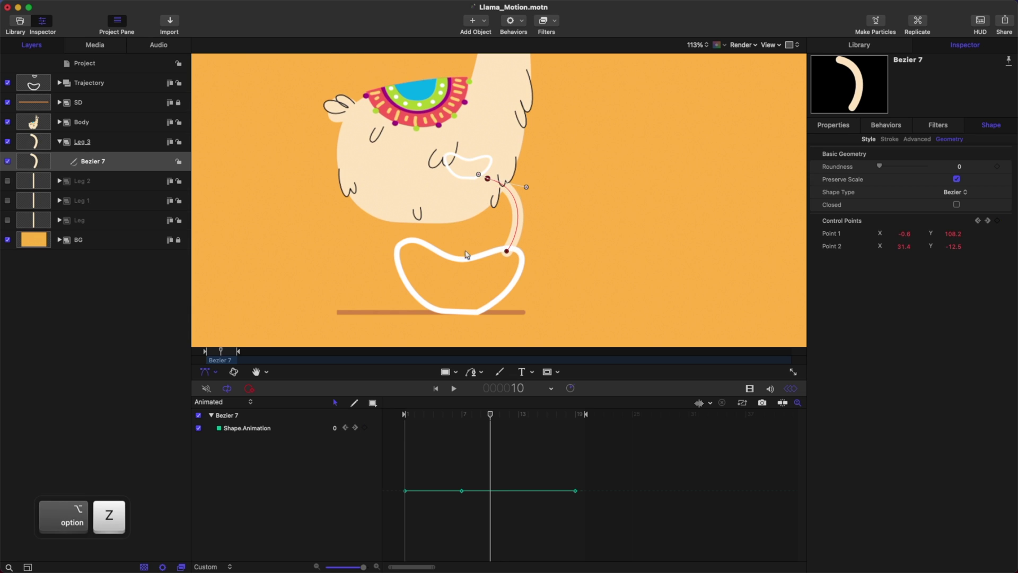
{"action": "key", "text": "alt+z"}
{"action": "key", "text": "alt+z"}
{"action": "key", "text": "alt+x"}
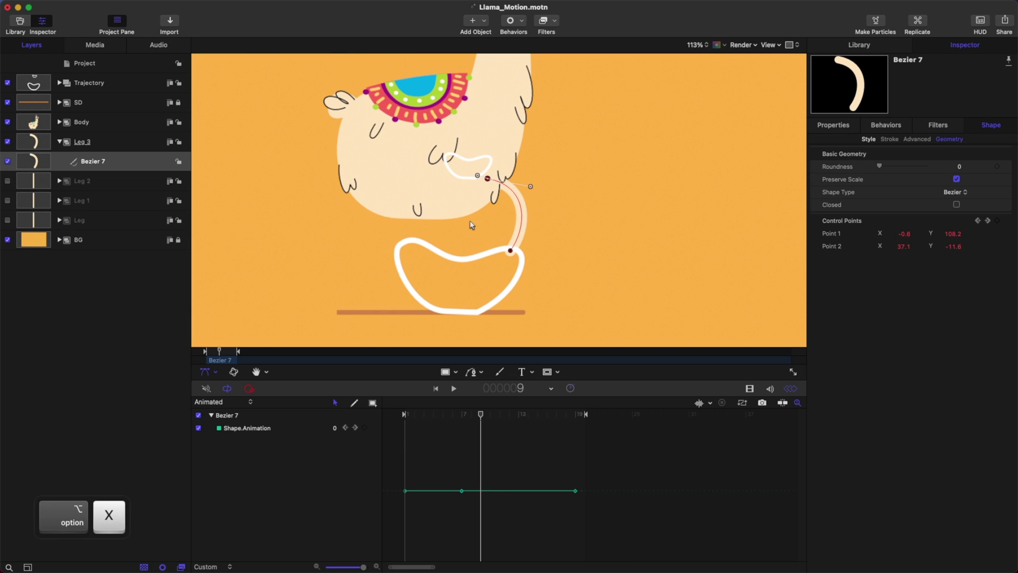
{"action": "left_click_drag", "start_coordinate": [509, 250], "coordinate": [478, 311]}
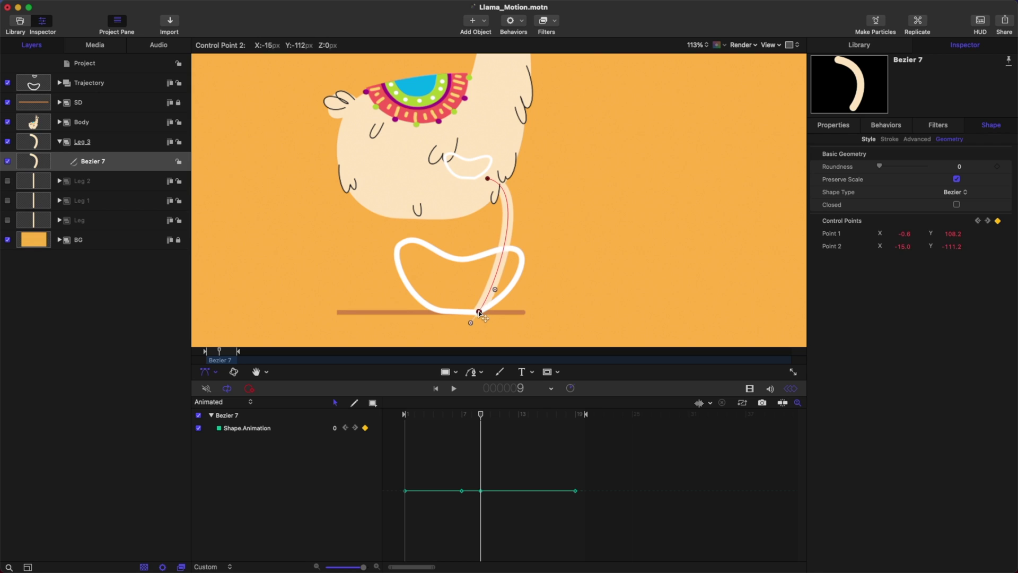
- Straighten the frame 9 leg with its curve handles and shift its top point back to about X -20, Y 107.5
{"action": "left_click", "coordinate": [487, 179]}
{"action": "left_click_drag", "start_coordinate": [531, 188], "coordinate": [496, 209]}
{"action": "left_click_drag", "start_coordinate": [496, 295], "coordinate": [486, 283]}
{"action": "left_click", "coordinate": [488, 180]}
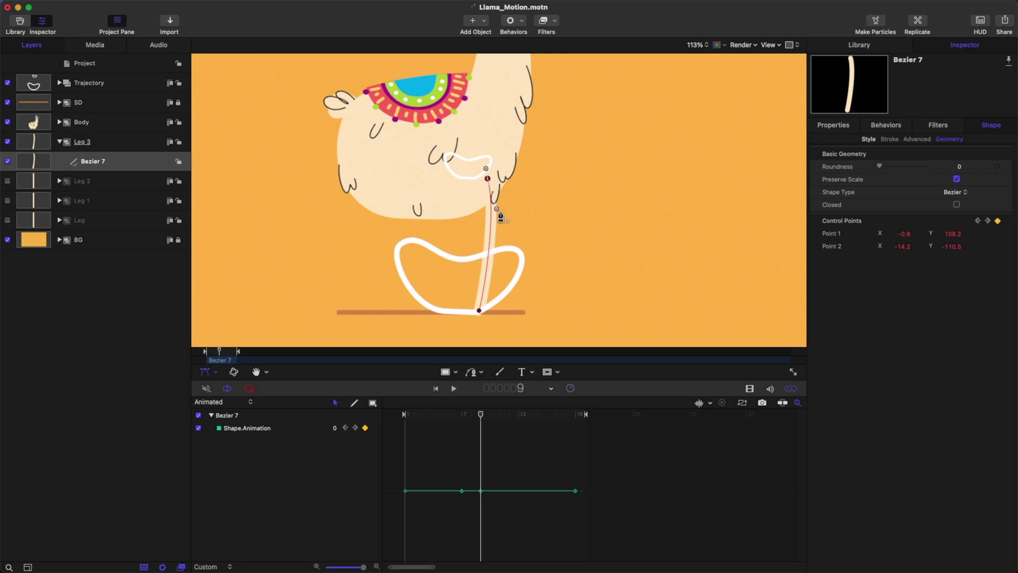
{"action": "left_click_drag", "start_coordinate": [498, 211], "coordinate": [488, 210]}
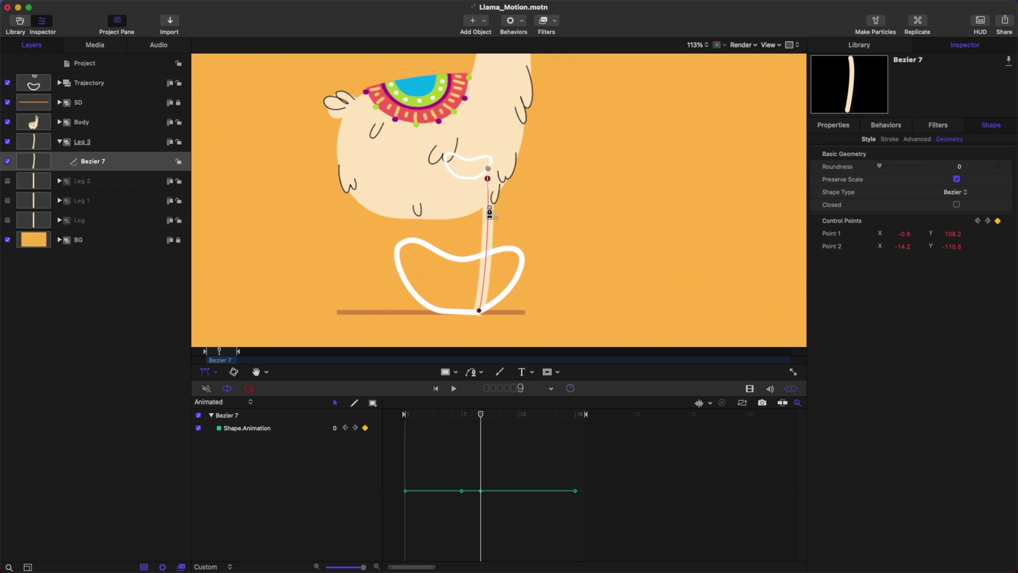
{"action": "left_click", "coordinate": [479, 311]}
{"action": "left_click_drag", "start_coordinate": [484, 283], "coordinate": [483, 281]}
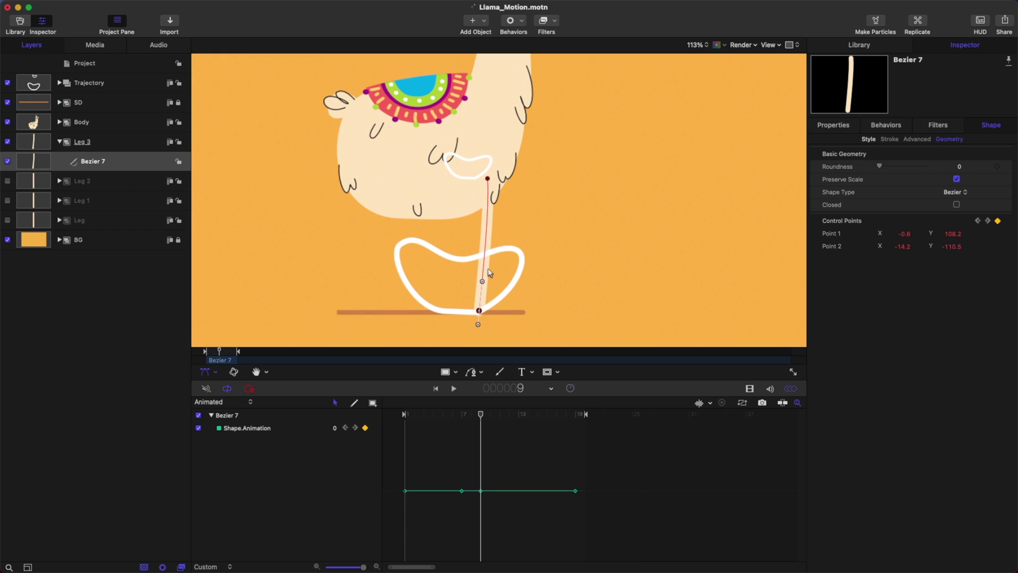
{"action": "left_click_drag", "start_coordinate": [488, 179], "coordinate": [476, 179]}
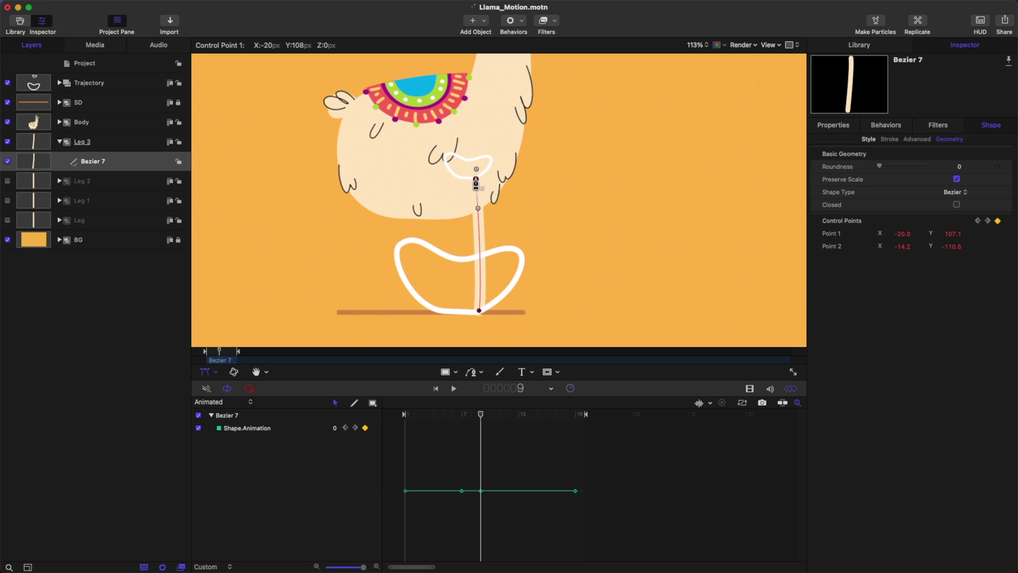
{"action": "left_click_drag", "start_coordinate": [477, 311], "coordinate": [478, 309]}
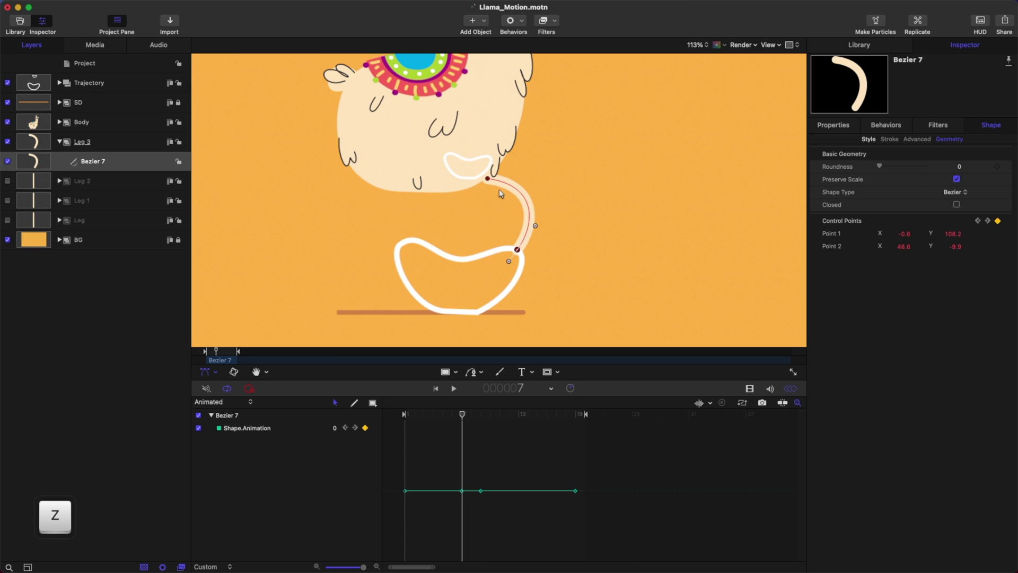
- Raise the leg's top point onto the upper trajectory at frame 7, check it against frame 9 and save the project
{"action": "mouse_move", "coordinate": [488, 178]}
{"action": "left_mouse_down"}
{"action": "mouse_move", "coordinate": [530, 164]}
{"action": "mouse_move", "coordinate": [491, 159]}
{"action": "left_mouse_up"}
{"action": "key", "text": "x"}
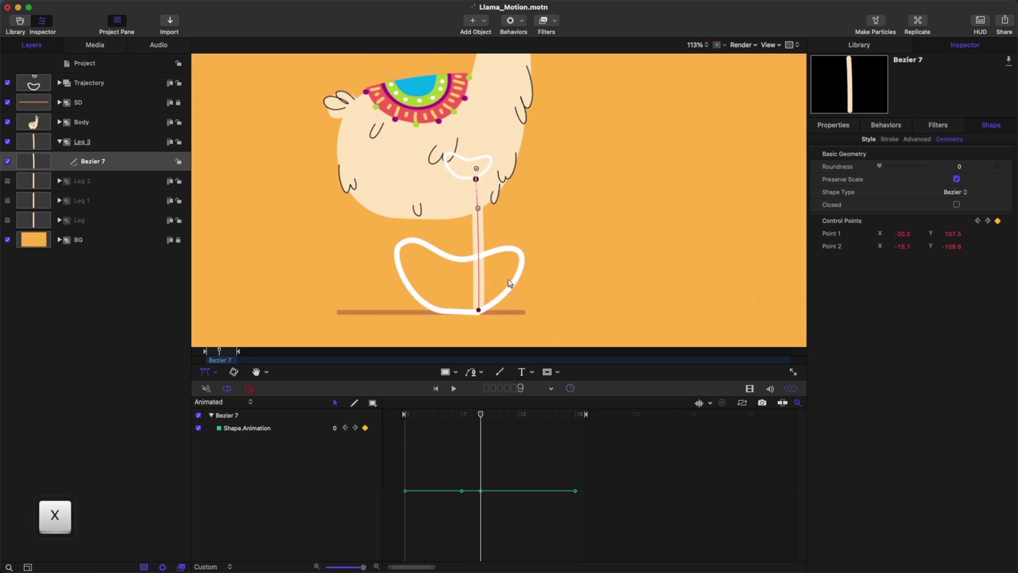
{"action": "key", "text": "z"}
{"action": "key", "text": "x"}
{"action": "key", "text": "super+s"}
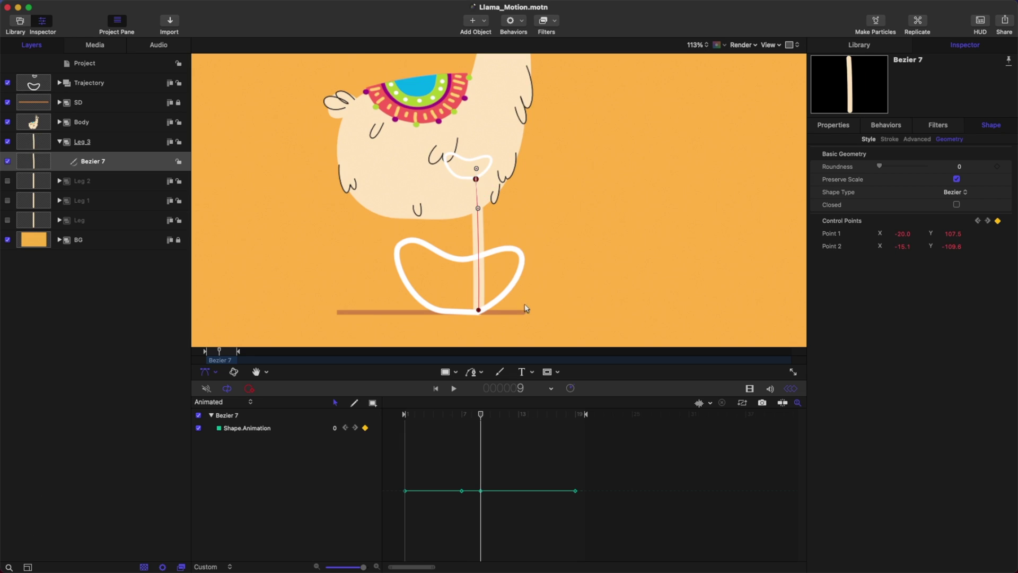
- At frame 11, place the foot point at about X -75, Y -112 on the ground and the top point at about X -43, Y 107.5
{"action": "key", "text": "alt+x"}
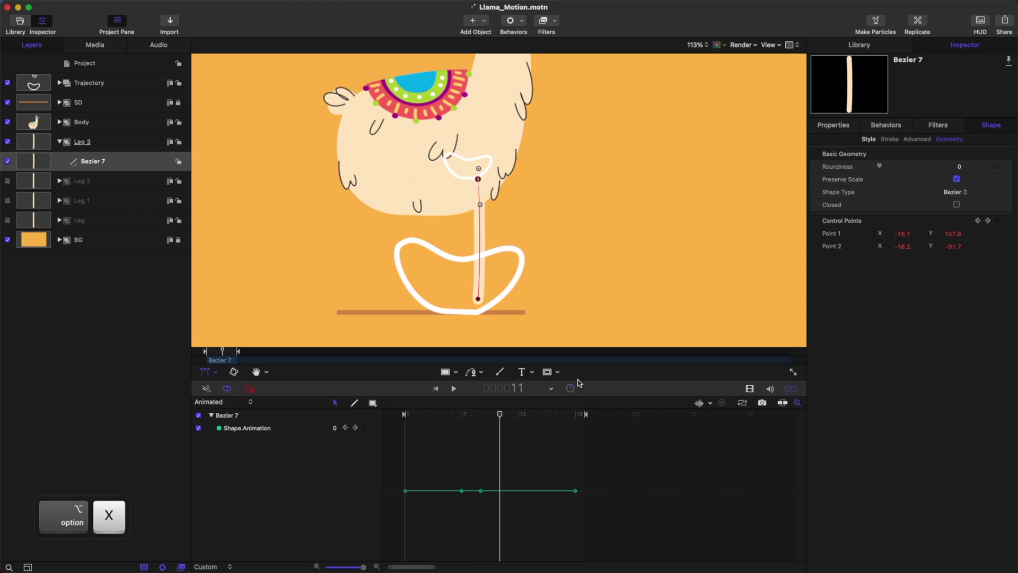
{"action": "left_click_drag", "start_coordinate": [478, 299], "coordinate": [441, 310]}
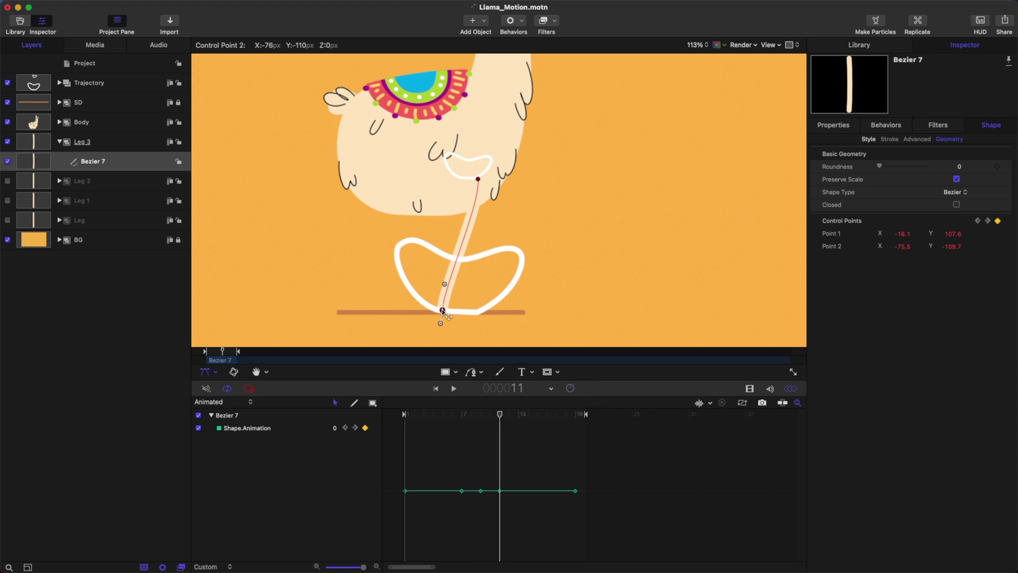
{"action": "left_click_drag", "start_coordinate": [478, 179], "coordinate": [462, 179]}
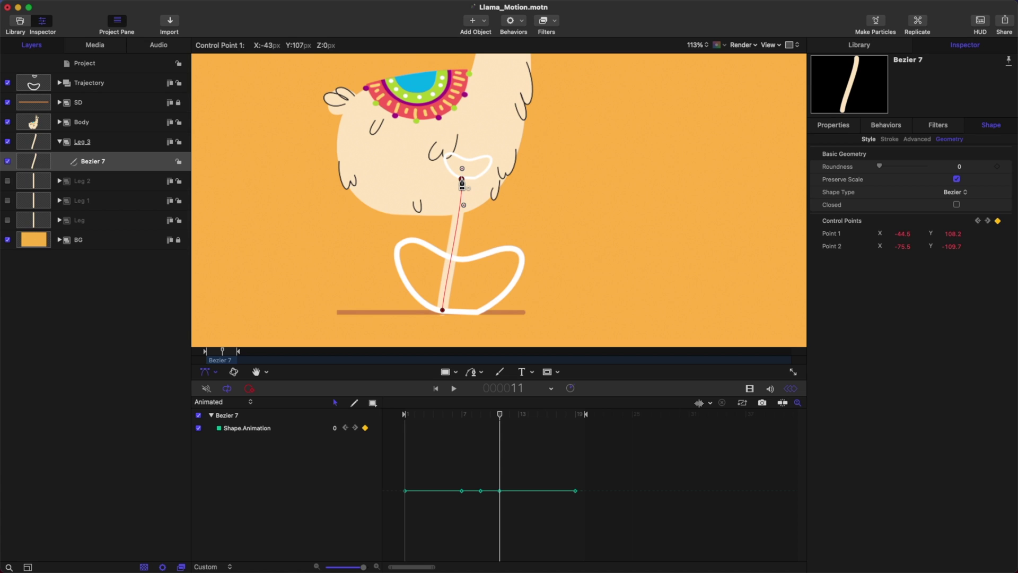
{"action": "left_click_drag", "start_coordinate": [442, 313], "coordinate": [443, 314]}
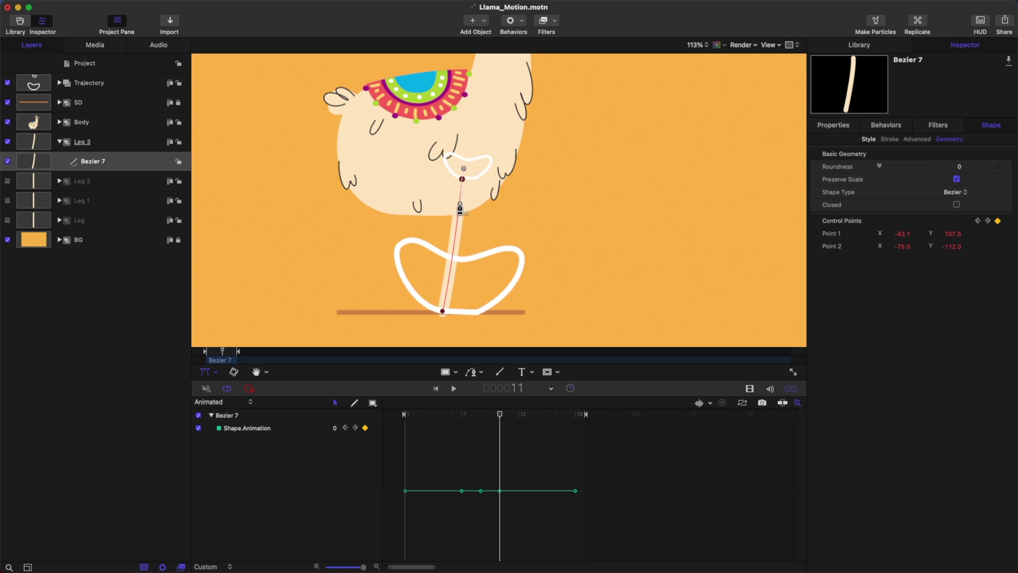
- At frame 15, lift the foot point to X -130, Y 8.2 and the top point to X -63.4, Y 150.1, curve the leg and save
{"action": "key", "text": "alt+z"}
{"action": "key", "text": "alt+z"}
{"action": "key", "text": "alt+x"}
{"action": "key", "text": "alt+x"}
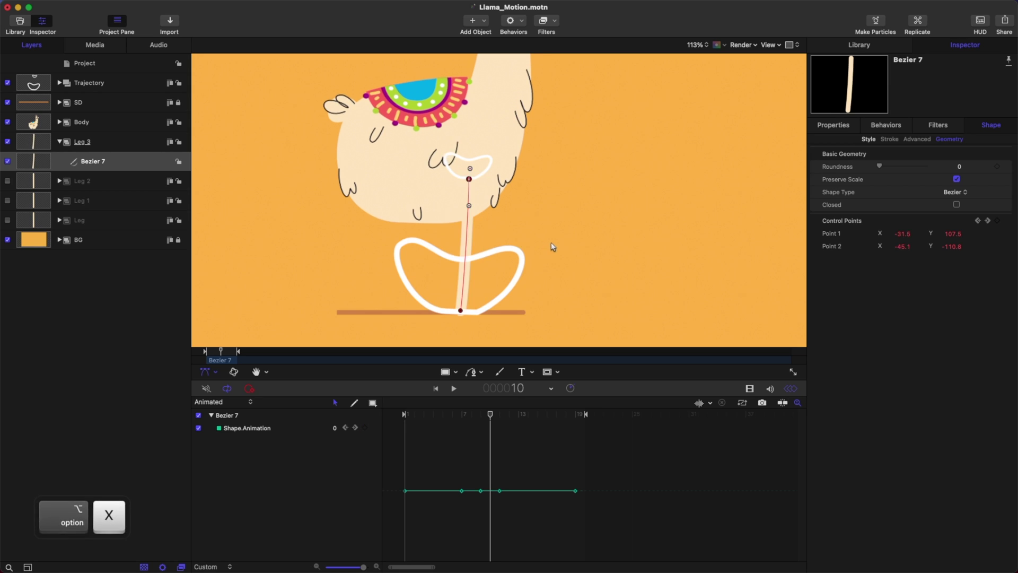
{"action": "key", "text": "alt+x"}
{"action": "key", "text": "alt+x"}
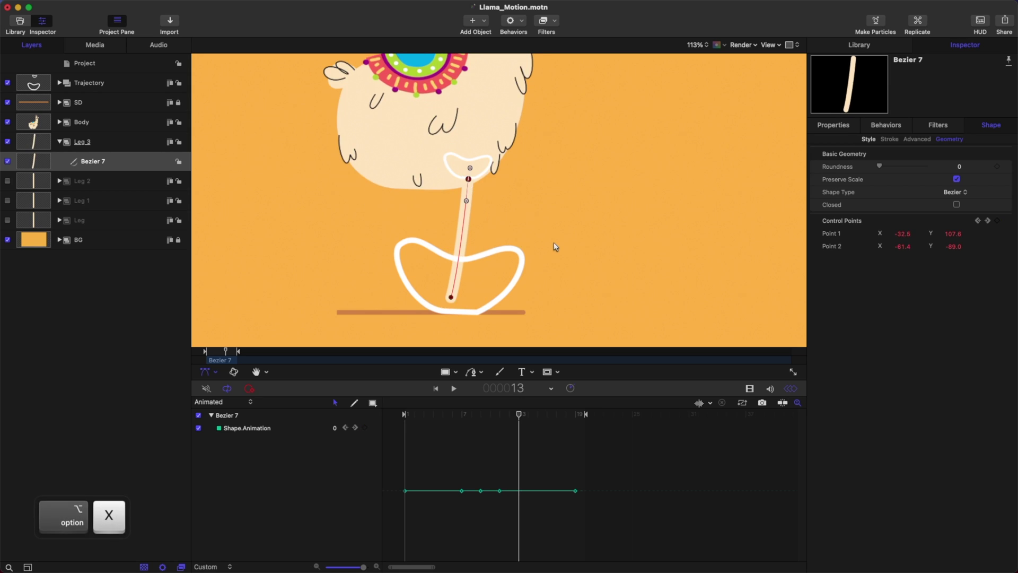
{"action": "key", "text": "alt+x"}
{"action": "key", "text": "alt+x"}
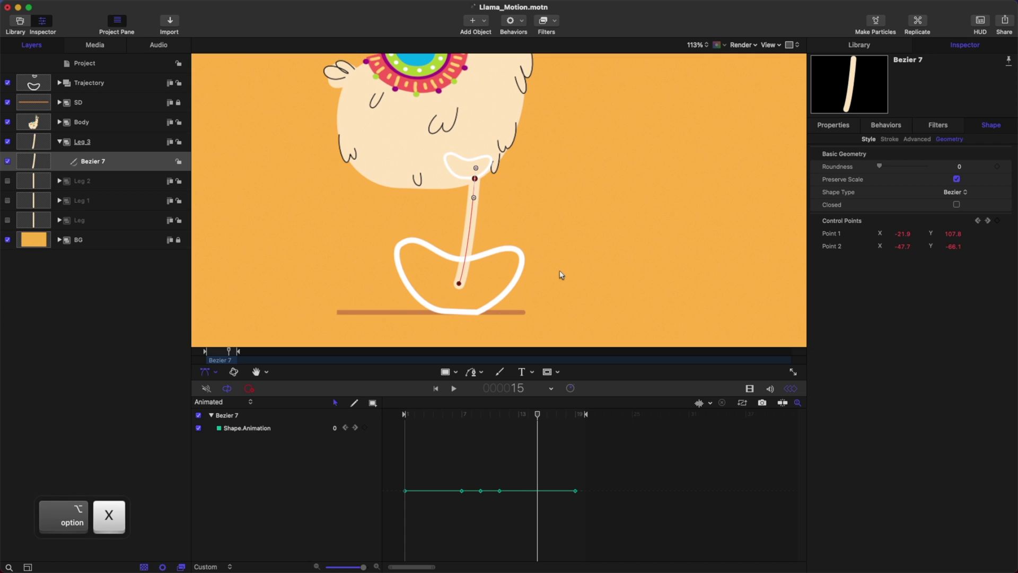
{"action": "key", "text": "alt+z"}
{"action": "key", "text": "alt+x"}
{"action": "left_click_drag", "start_coordinate": [457, 283], "coordinate": [447, 250]}
{"action": "mouse_move", "coordinate": [476, 181]}
{"action": "left_mouse_down"}
{"action": "mouse_move", "coordinate": [449, 154]}
{"action": "mouse_move", "coordinate": [480, 188]}
{"action": "left_mouse_up"}
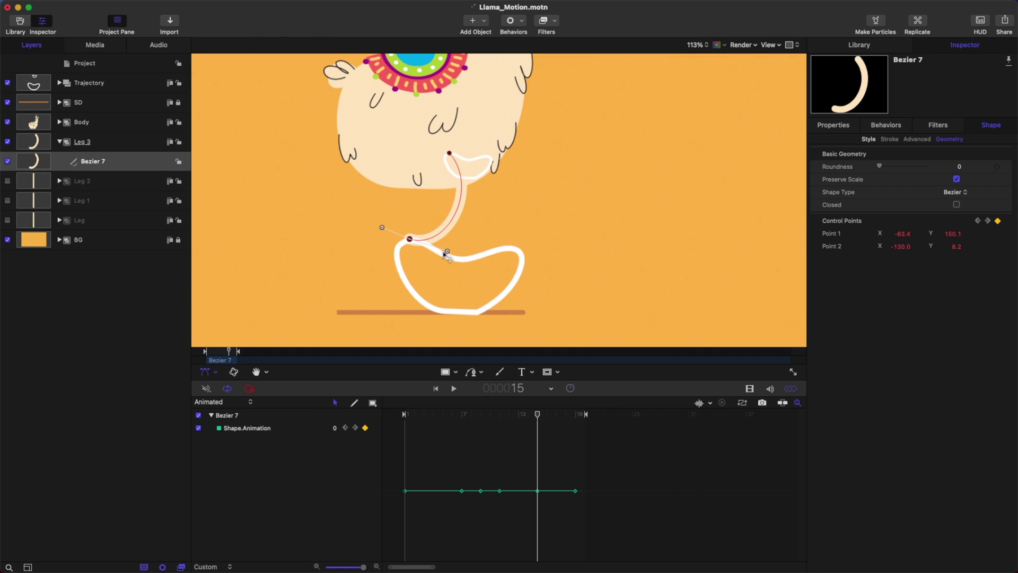
{"action": "left_click_drag", "start_coordinate": [454, 233], "coordinate": [462, 237]}
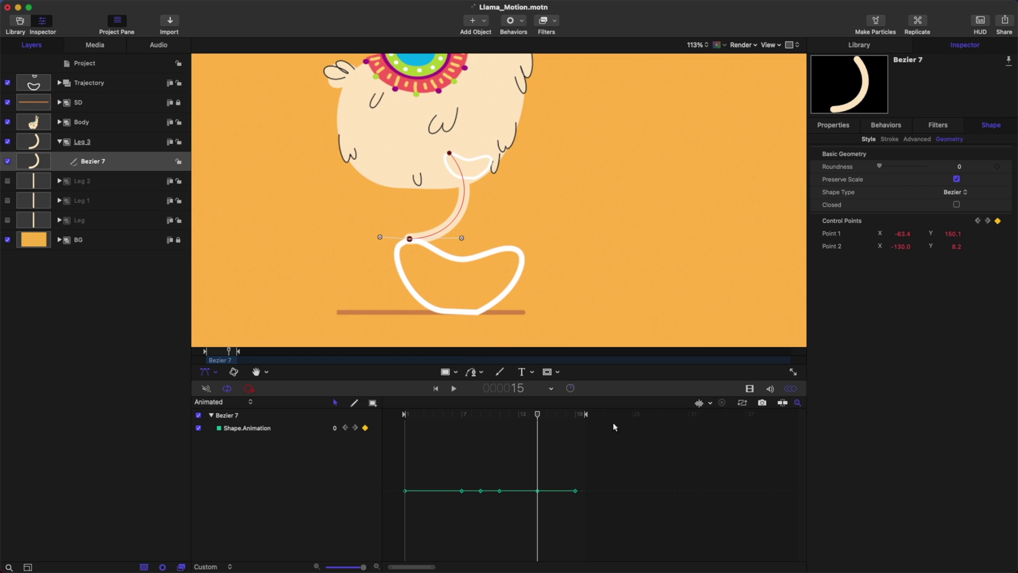
{"action": "key", "text": "super+s"}
- At frame 19, raise the leg's top point to X -24.7, Y 139.7 on the upper trajectory and bend the leg forward
{"action": "key", "text": "alt+x"}
{"action": "key", "text": "alt+x"}
{"action": "key", "text": "alt+x"}
{"action": "key", "text": "alt+x"}
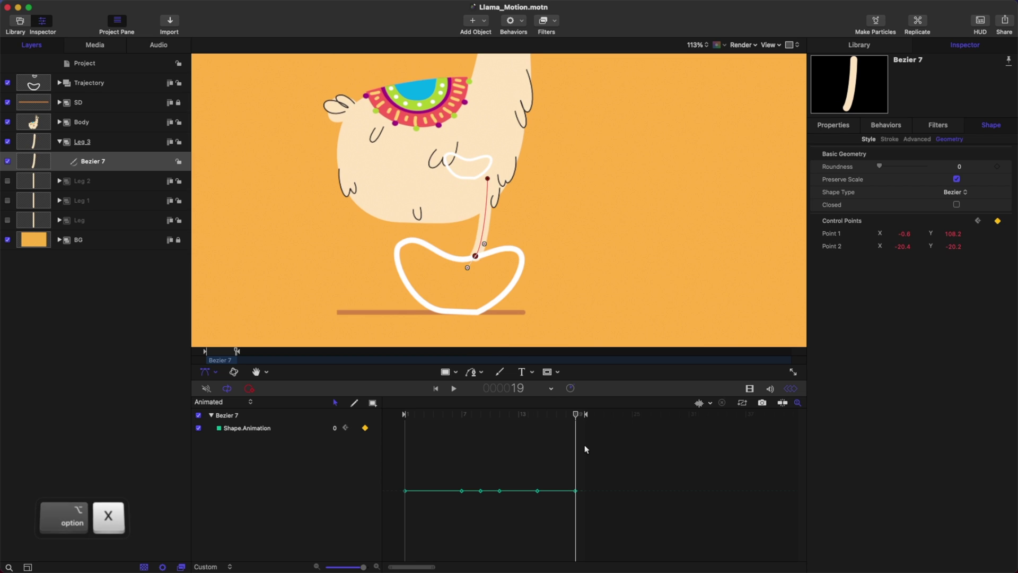
{"action": "key", "text": "super+s"}
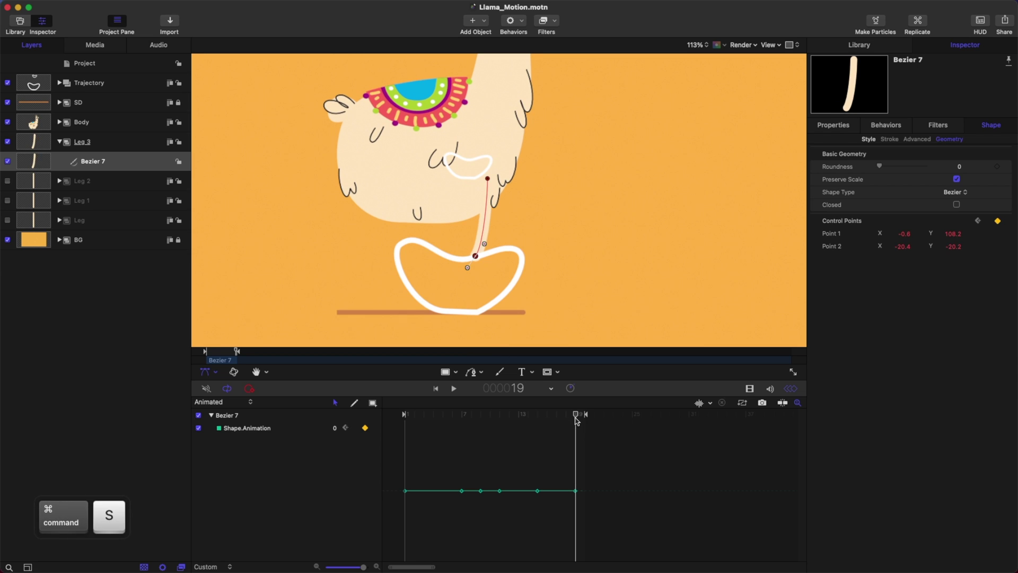
{"action": "left_click_drag", "start_coordinate": [487, 180], "coordinate": [524, 199]}
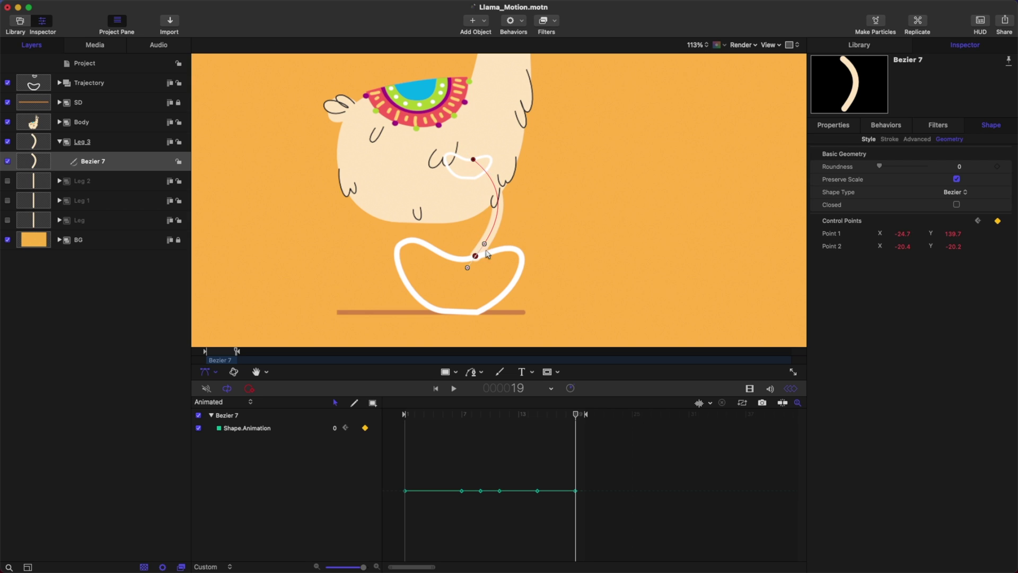
- Save the project and copy the frame 19 shape keyframe to frame 1 so the walk cycle loops
{"action": "key", "text": "Home"}
{"action": "key", "text": "super+s"}
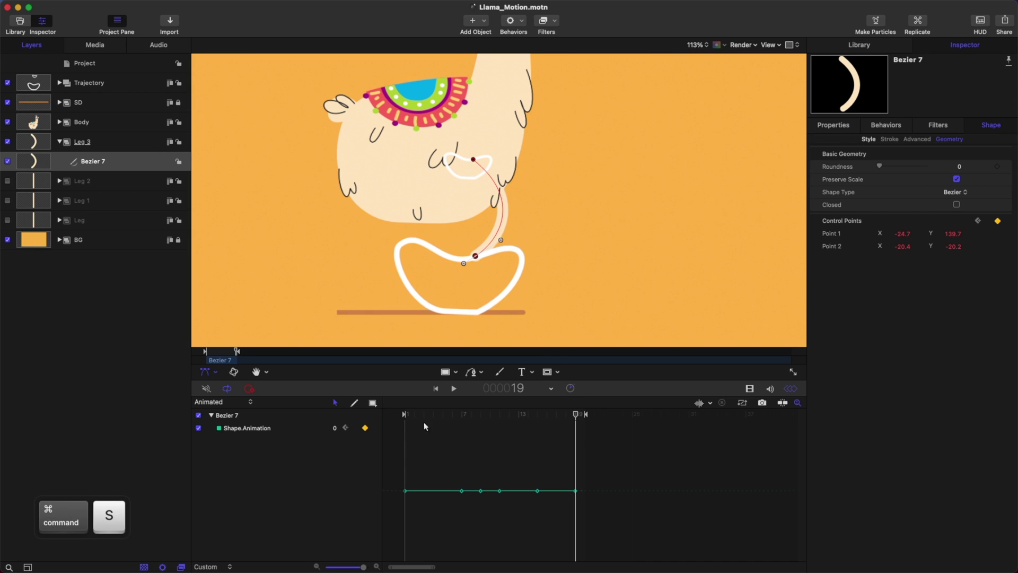
{"action": "mouse_move", "coordinate": [628, 471]}
{"action": "left_mouse_down"}
{"action": "mouse_move", "coordinate": [564, 504]}
{"action": "mouse_move", "coordinate": [630, 466]}
{"action": "left_mouse_up"}
{"action": "key", "text": "super+v"}
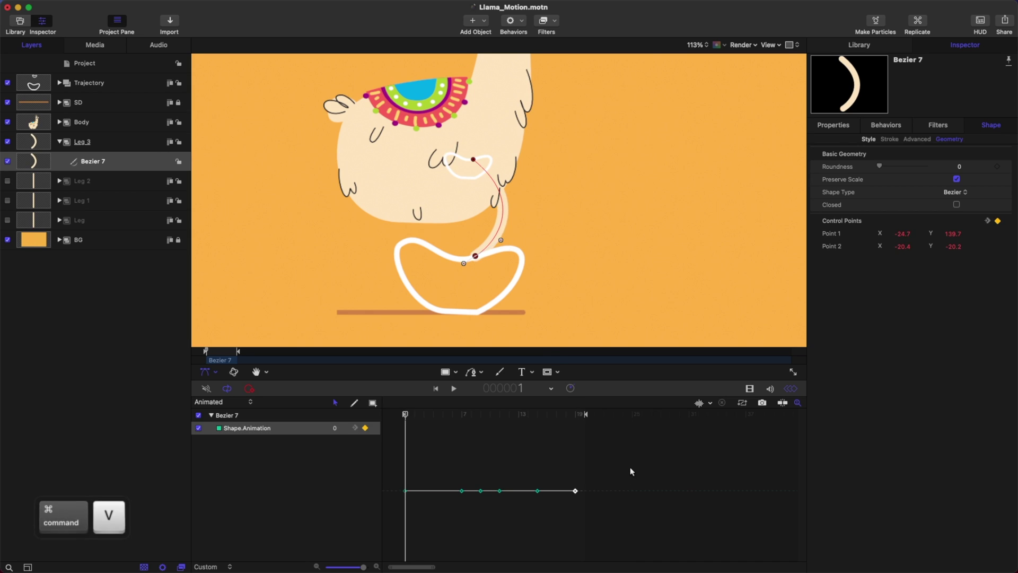
- Step through frames 1 to 6 to examine the leg's motion against the trajectory guide
{"action": "key", "text": "Right"}
{"action": "key", "text": "Right"}
{"action": "key", "text": "Right"}
{"action": "key", "text": "Right"}
{"action": "key", "text": "alt+x"}
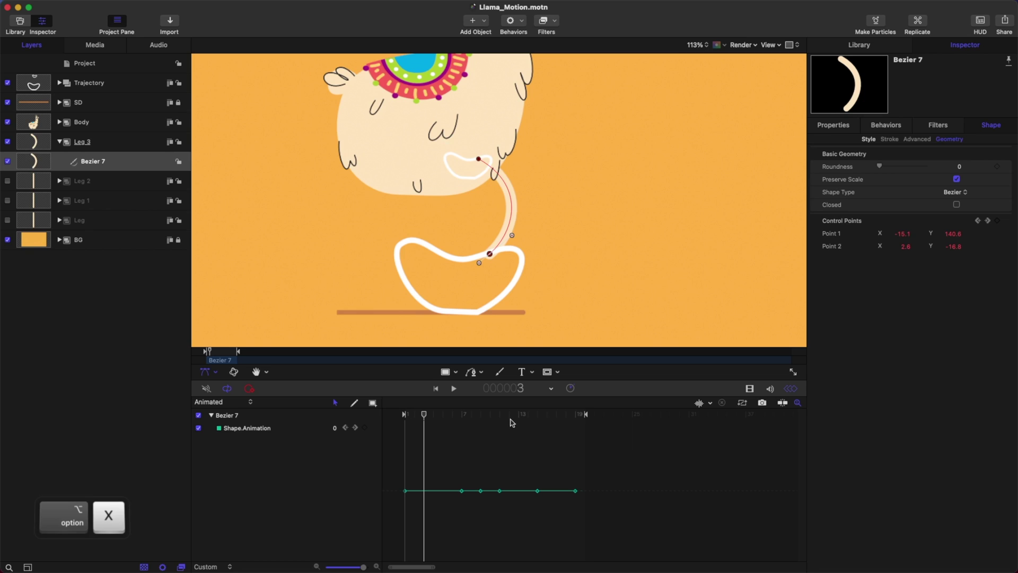
{"action": "key", "text": "alt+x"}
{"action": "key", "text": "alt+z"}
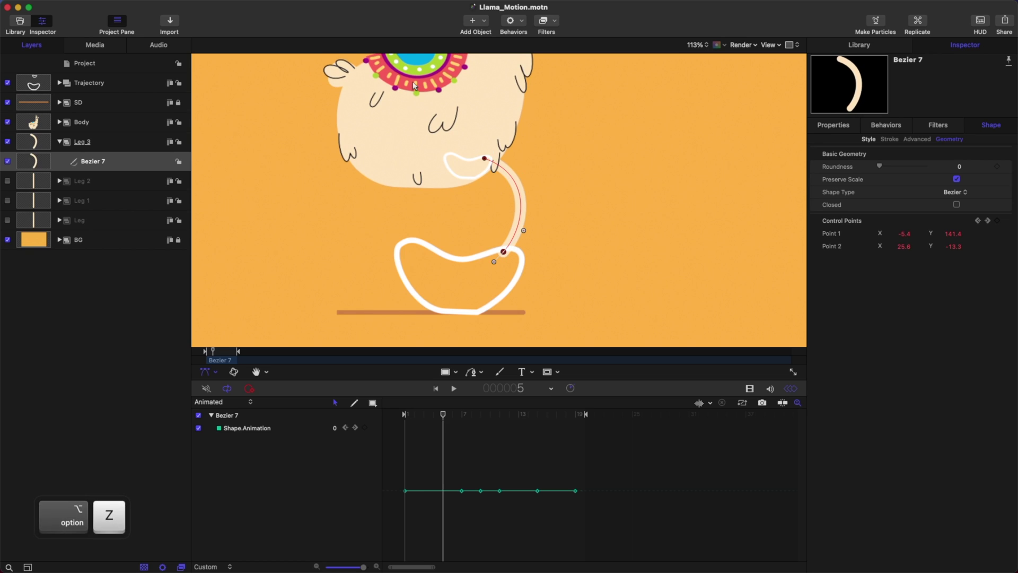
{"action": "key", "text": "alt+x"}
{"action": "key", "text": "alt+z"}
{"action": "key", "text": "alt+x"}
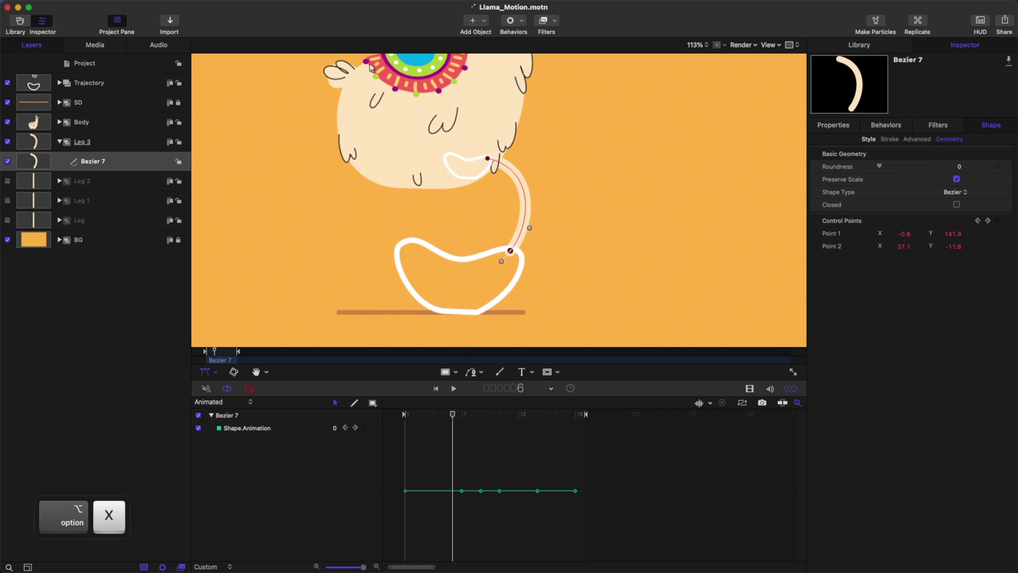
- At frame 7, move the leg's foot point to X 47, Y -7.5 on the lower trajectory
{"action": "key", "text": "alt+z"}
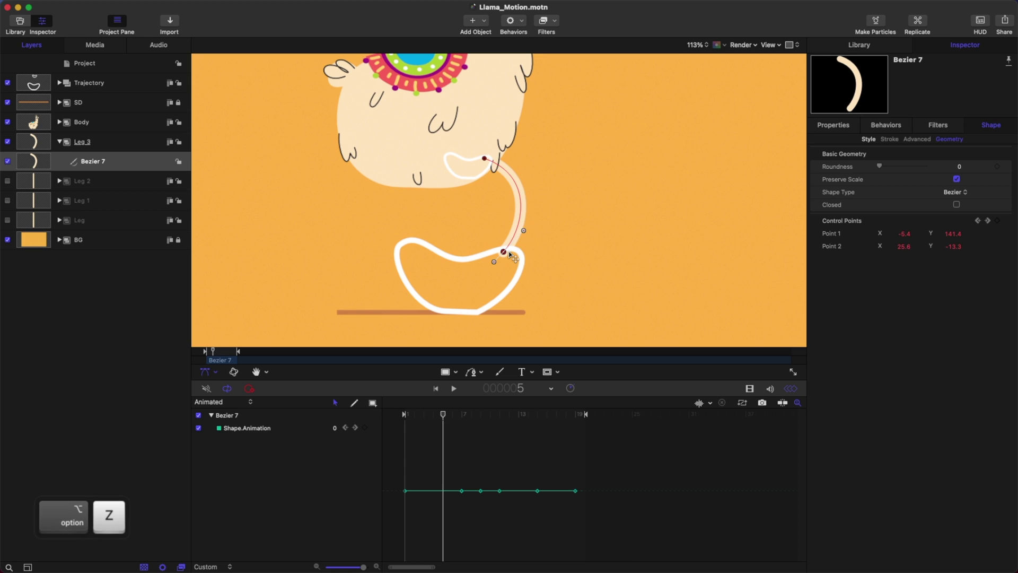
{"action": "key", "text": "alt+x"}
{"action": "key", "text": "alt+x"}
{"action": "key", "text": "alt+z"}
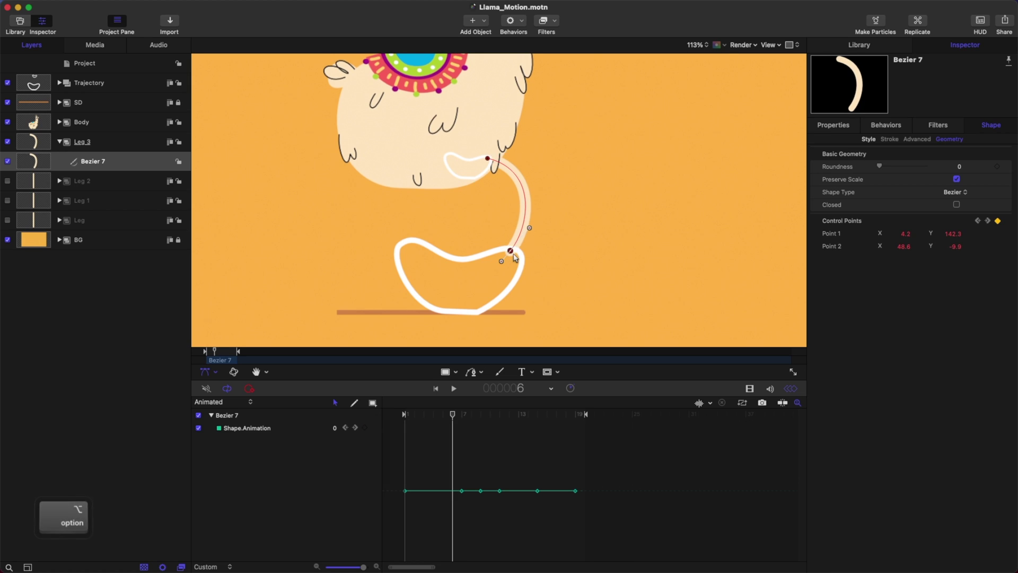
{"action": "key", "text": "alt+x"}
{"action": "left_click_drag", "start_coordinate": [518, 251], "coordinate": [518, 249]}
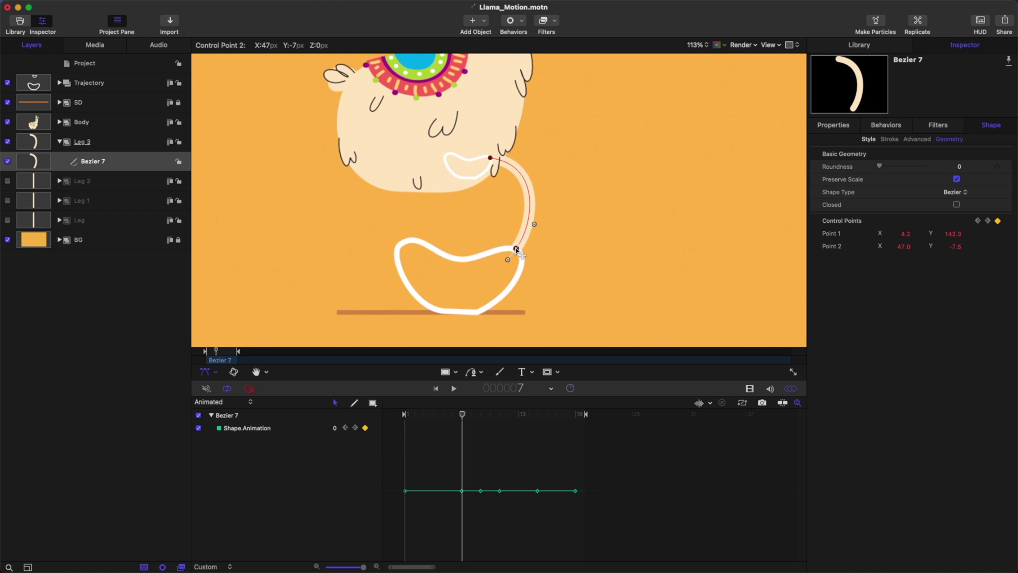
- At frame 8, move the leg's foot point to about X 45, Y -63.4 on the lower trajectory and bow the leg backward
{"action": "key", "text": "alt+x"}
{"action": "key", "text": "alt+x"}
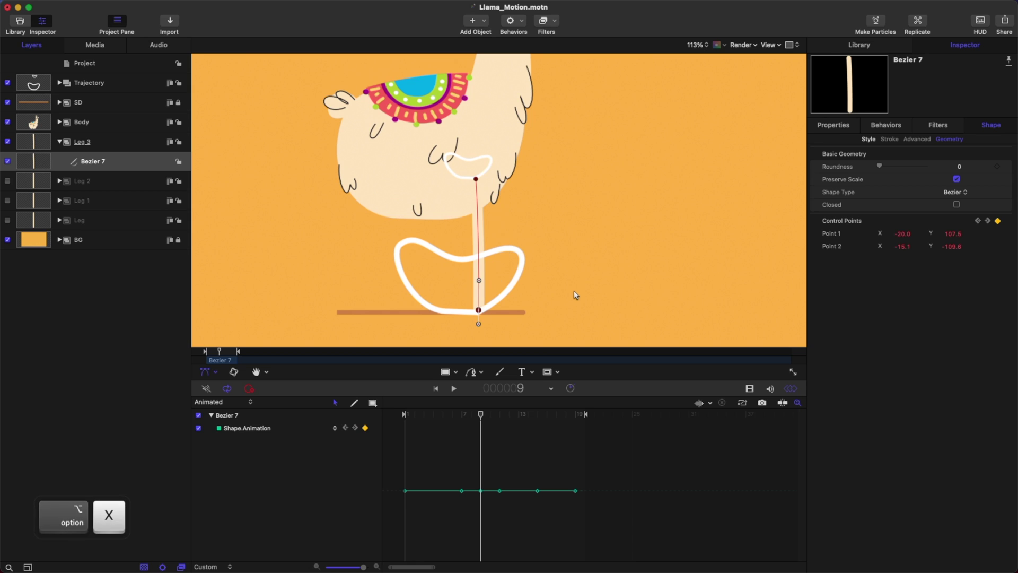
{"action": "key", "text": "alt+z"}
{"action": "key", "text": "alt+z"}
{"action": "key", "text": "alt+x"}
{"action": "key", "text": "alt+x"}
{"action": "key", "text": "alt+z"}
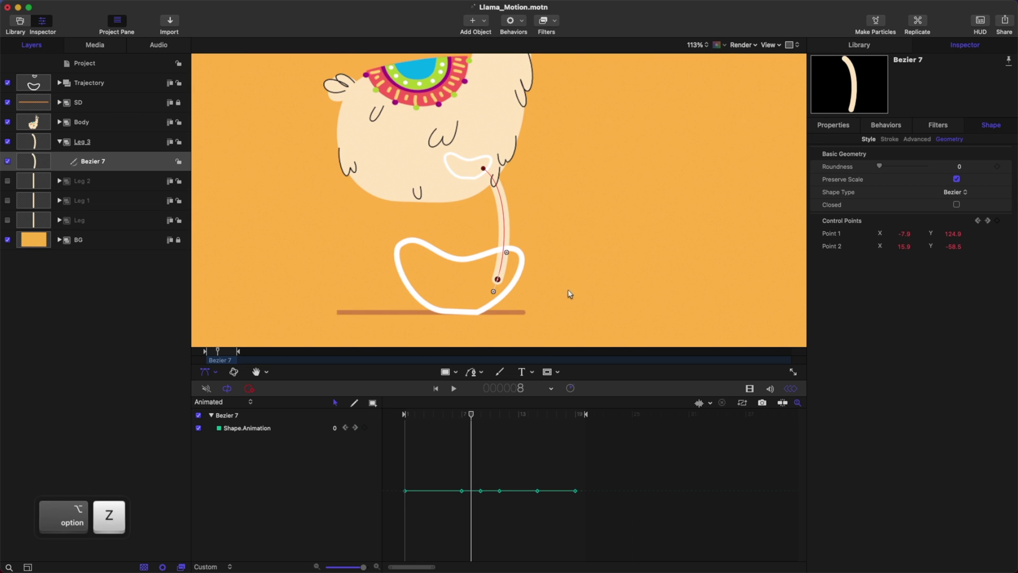
{"action": "left_click_drag", "start_coordinate": [502, 283], "coordinate": [515, 282]}
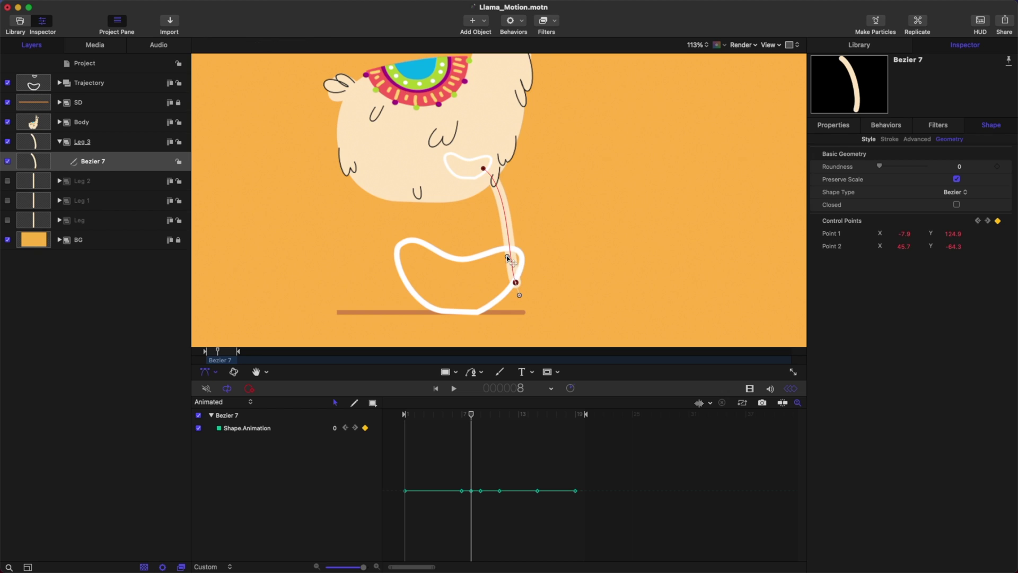
{"action": "left_click", "coordinate": [483, 169]}
{"action": "left_click_drag", "start_coordinate": [510, 190], "coordinate": [499, 264]}
{"action": "key", "text": "alt+z"}
{"action": "key", "text": "alt+x"}
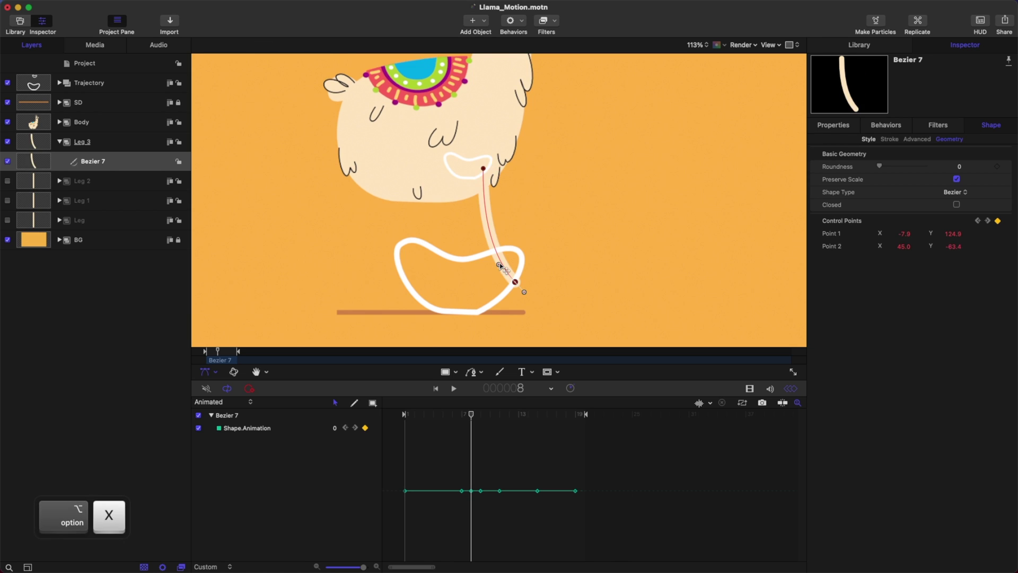
- At frame 9, give the leg a slight forward bend using the curve handles of its foot and top points
{"action": "key", "text": "alt+x"}
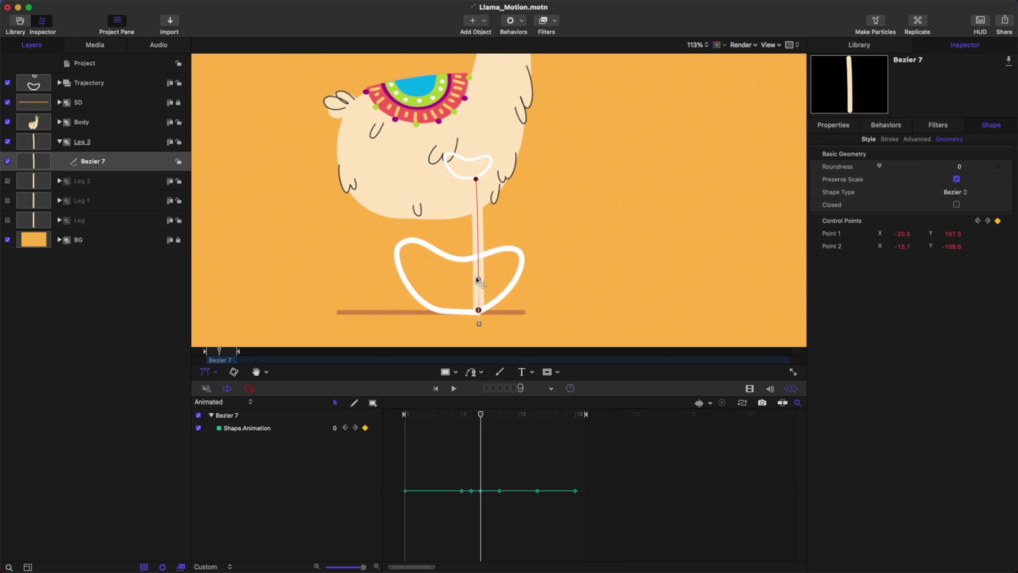
{"action": "left_click_drag", "start_coordinate": [475, 179], "coordinate": [476, 181]}
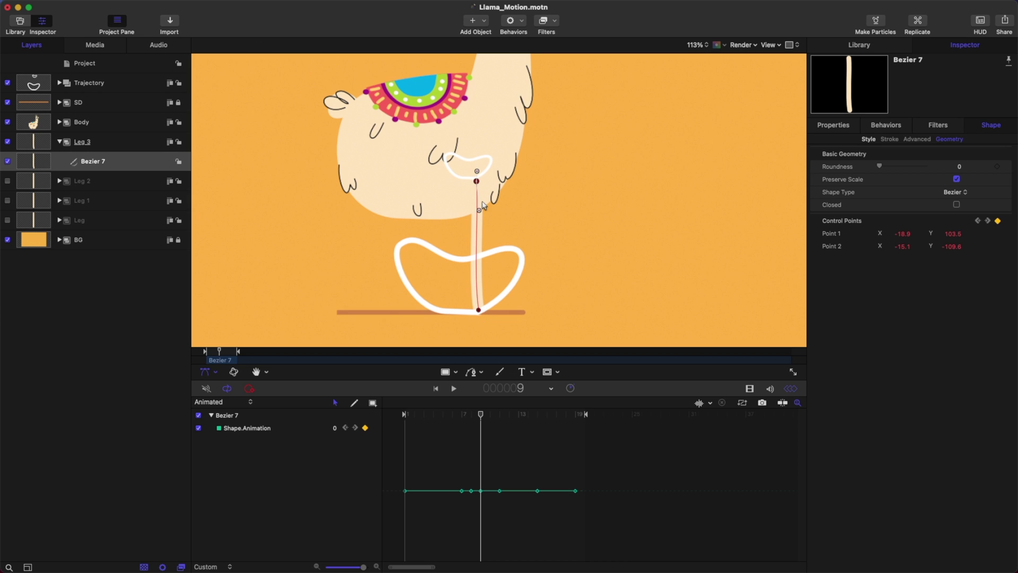
{"action": "key", "text": "cmd+z"}
{"action": "left_click", "coordinate": [477, 308]}
{"action": "left_click_drag", "start_coordinate": [475, 276], "coordinate": [486, 267]}
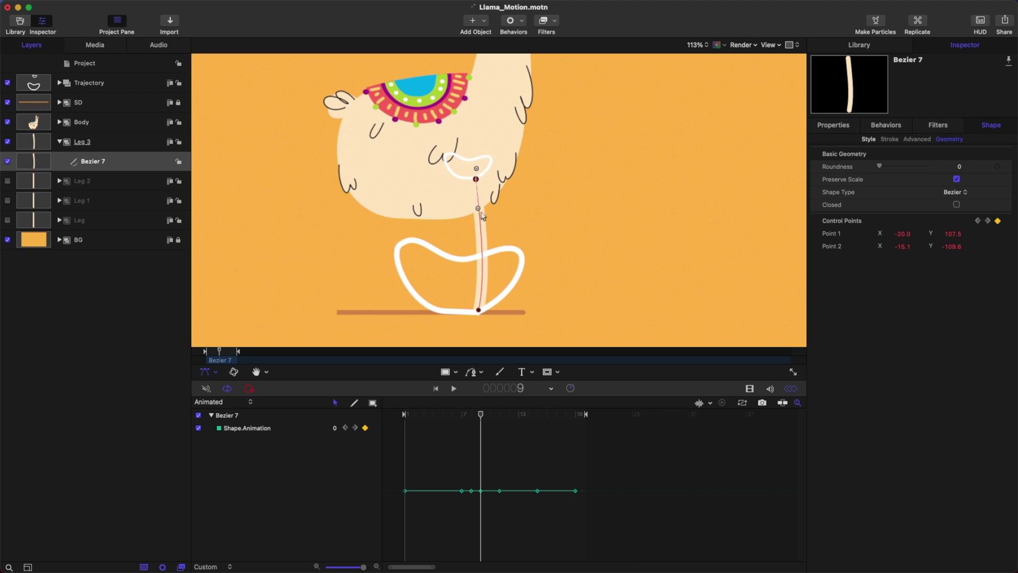
{"action": "left_click_drag", "start_coordinate": [478, 209], "coordinate": [484, 201]}
{"action": "key", "text": "alt+z"}
{"action": "key", "text": "alt+x"}
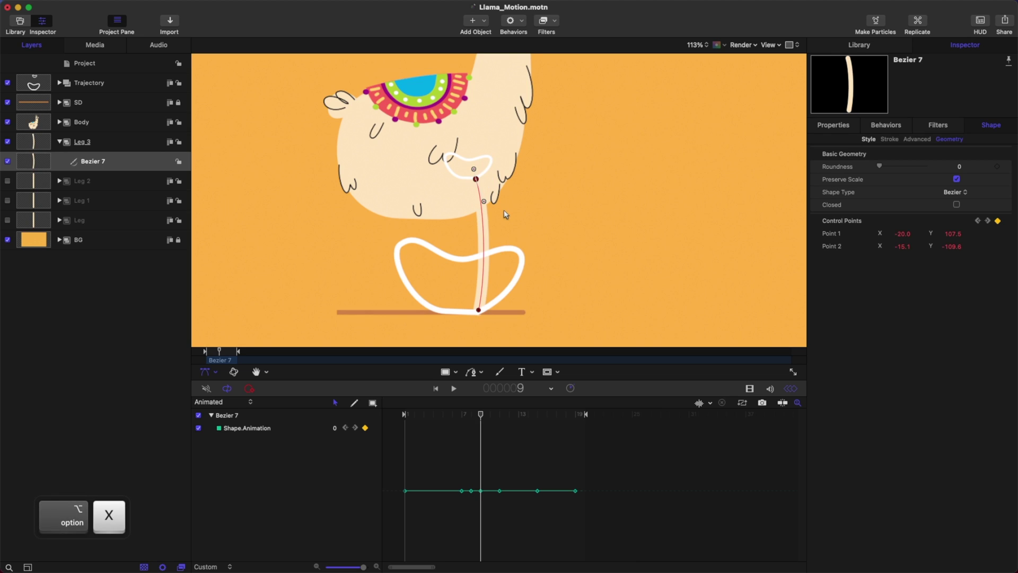
{"action": "key", "text": "alt+z"}
{"action": "key", "text": "alt+x"}
- Return to editing Bezier 7's control points and soften the leg's bend at frame 9
{"action": "key", "text": "q"}
{"action": "key", "text": "alt+z"}
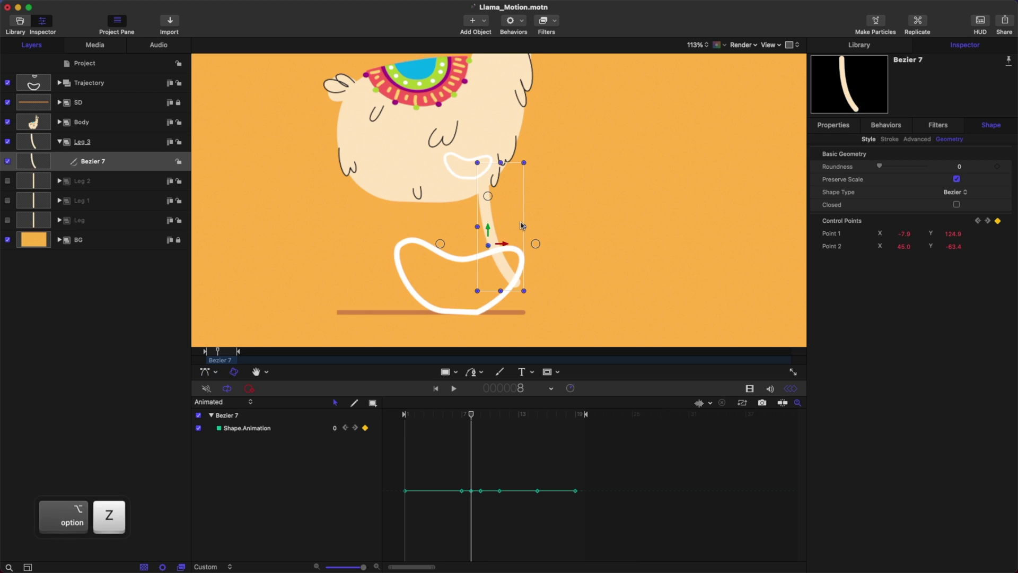
{"action": "key", "text": "alt+x"}
{"action": "key", "text": "q"}
{"action": "key", "text": "Tab"}
{"action": "key", "text": "Tab"}
{"action": "key", "text": "Tab"}
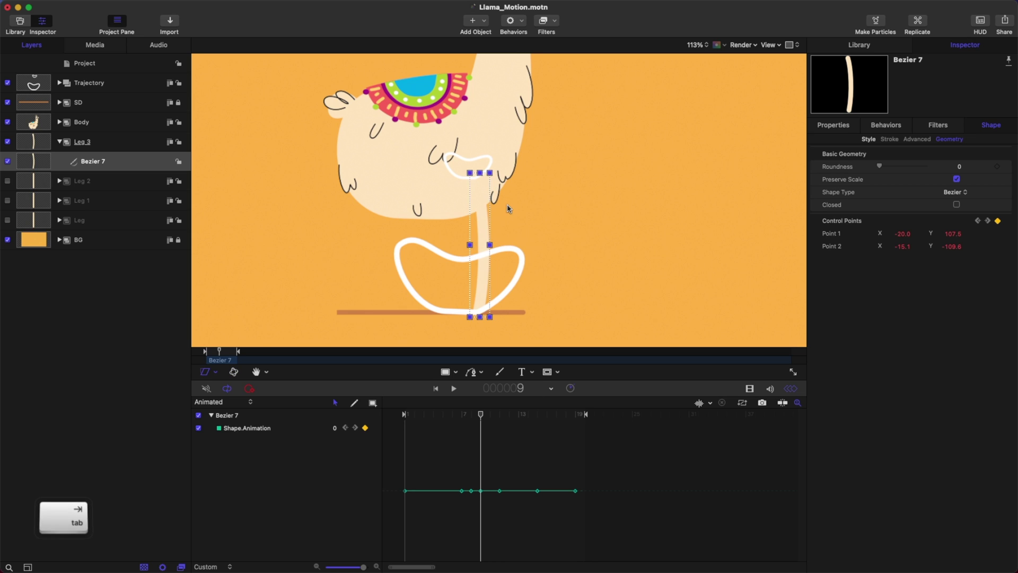
{"action": "left_click", "coordinate": [481, 207]}
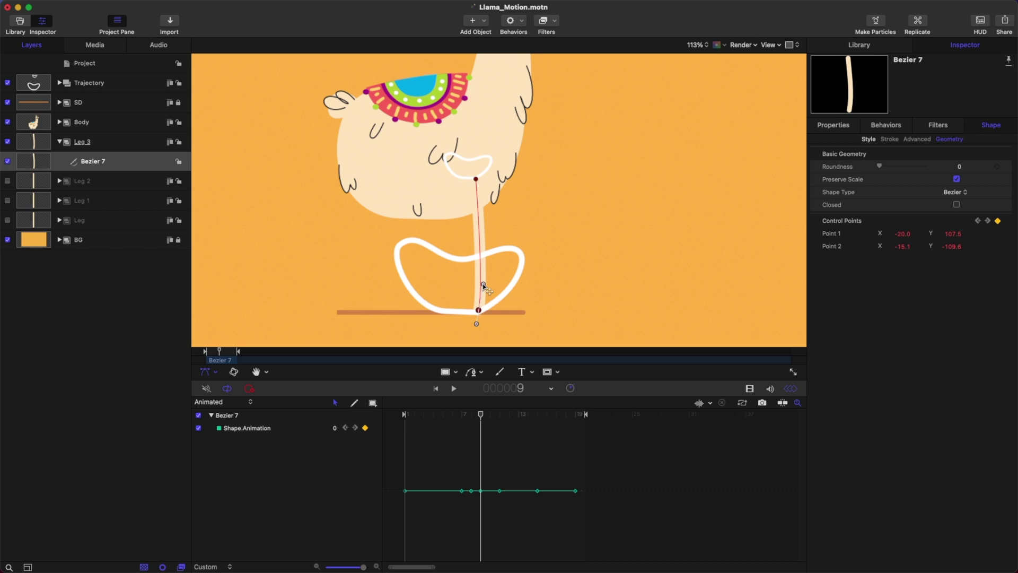
- At frame 8, move the leg's top point to X 1.7, Y 129.1 near the upper trajectory
{"action": "key", "text": "alt+z"}
{"action": "key", "text": "alt+z"}
{"action": "key", "text": "alt+x"}
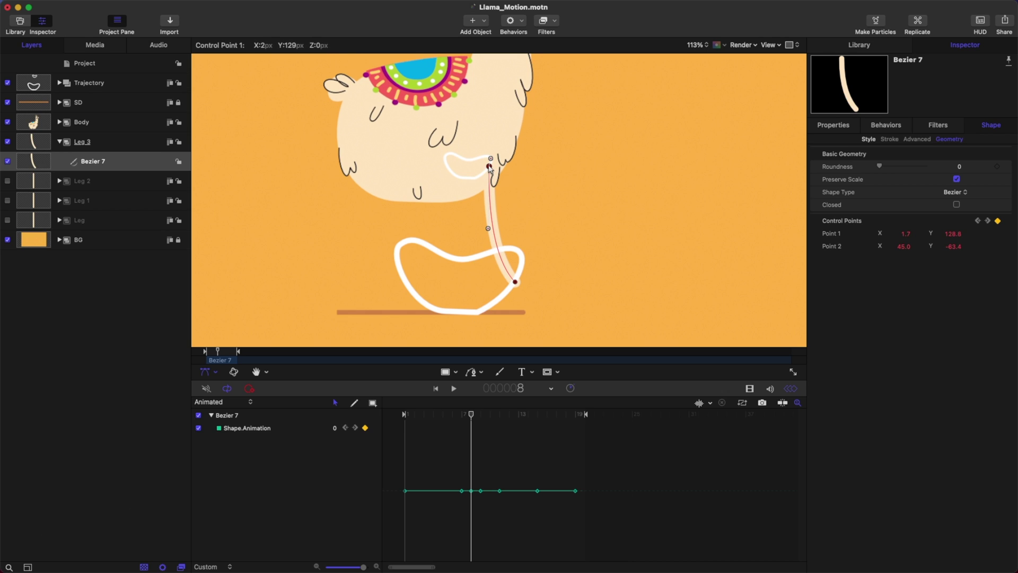
{"action": "key", "text": "alt+z"}
{"action": "key", "text": "alt+x"}
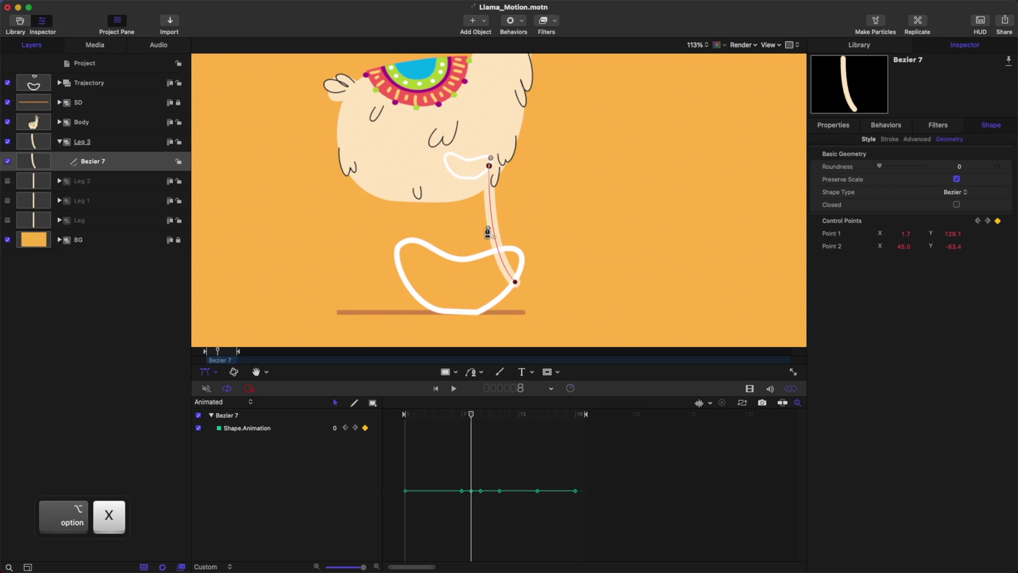
- Compare frames 6 to 8 to check the leg's transition, keeping Bezier 7 selected for editing
{"action": "key", "text": "alt+z"}
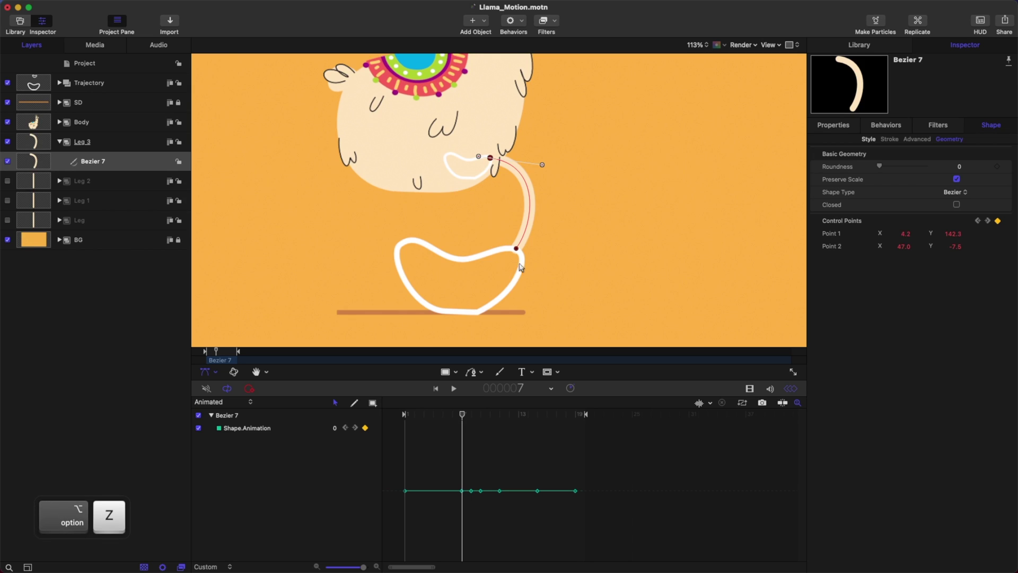
{"action": "key", "text": "alt+z"}
{"action": "key", "text": "alt+x"}
{"action": "key", "text": "alt+x"}
{"action": "left_click", "coordinate": [517, 276]}
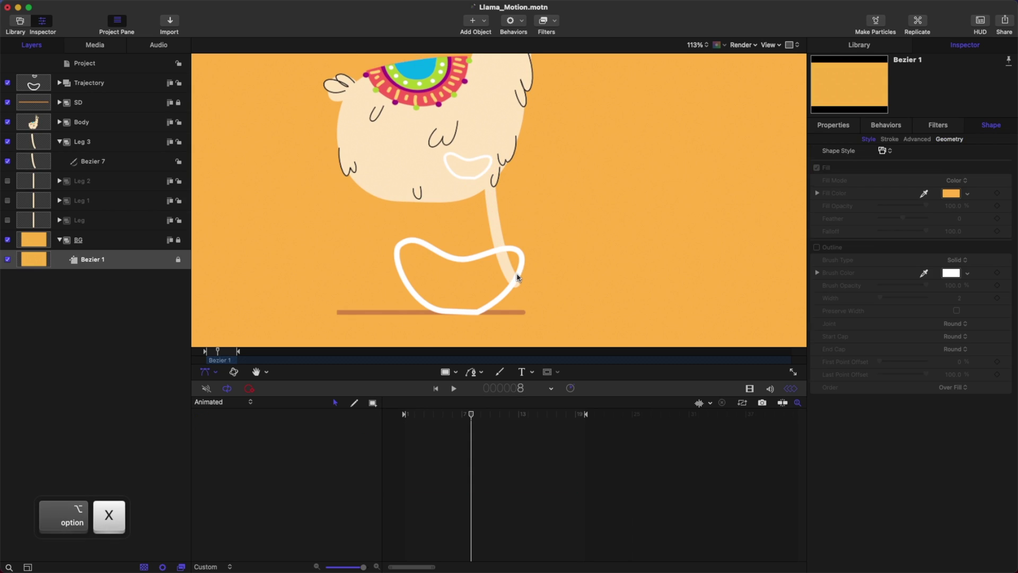
{"action": "left_click", "coordinate": [107, 168]}
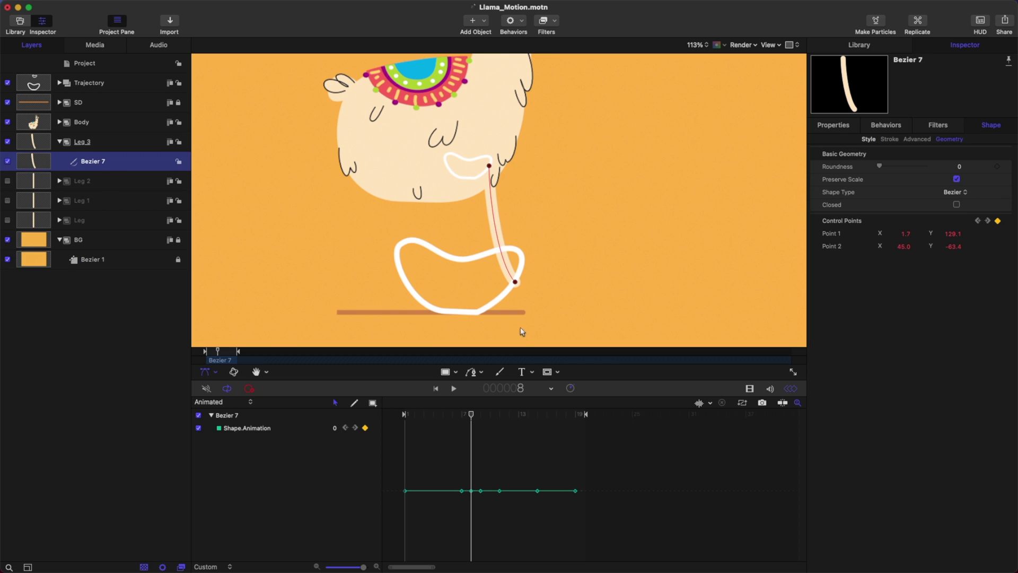
{"action": "left_click", "coordinate": [515, 277]}
- Step back and forth through frames 7 to 11 to examine how the leg meets and follows the ground
{"action": "key", "text": "alt"}
{"action": "key", "text": "alt+z"}
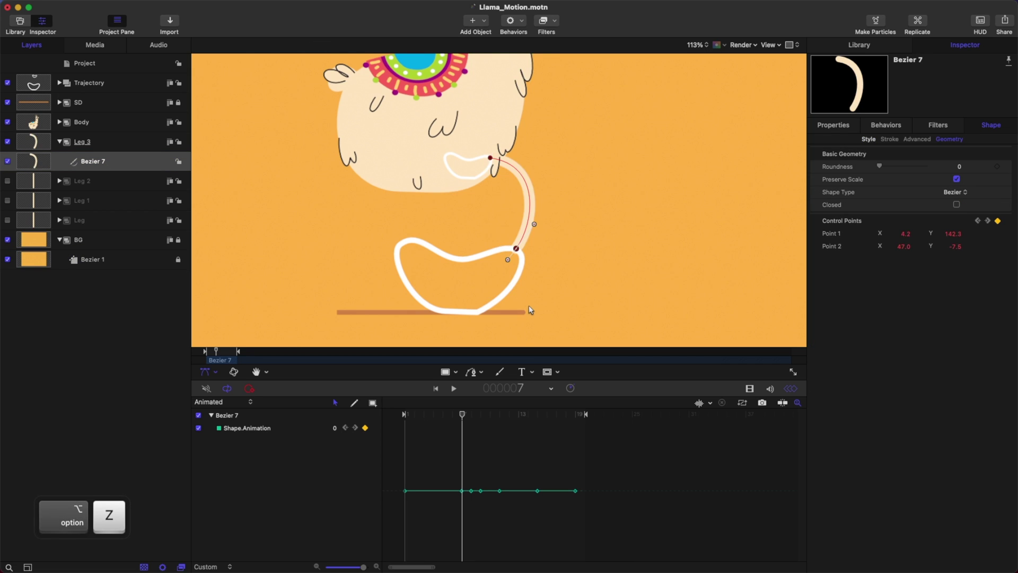
{"action": "key", "text": "alt+x"}
{"action": "key", "text": "alt+x"}
{"action": "key", "text": "alt+x"}
{"action": "key", "text": "alt+x"}
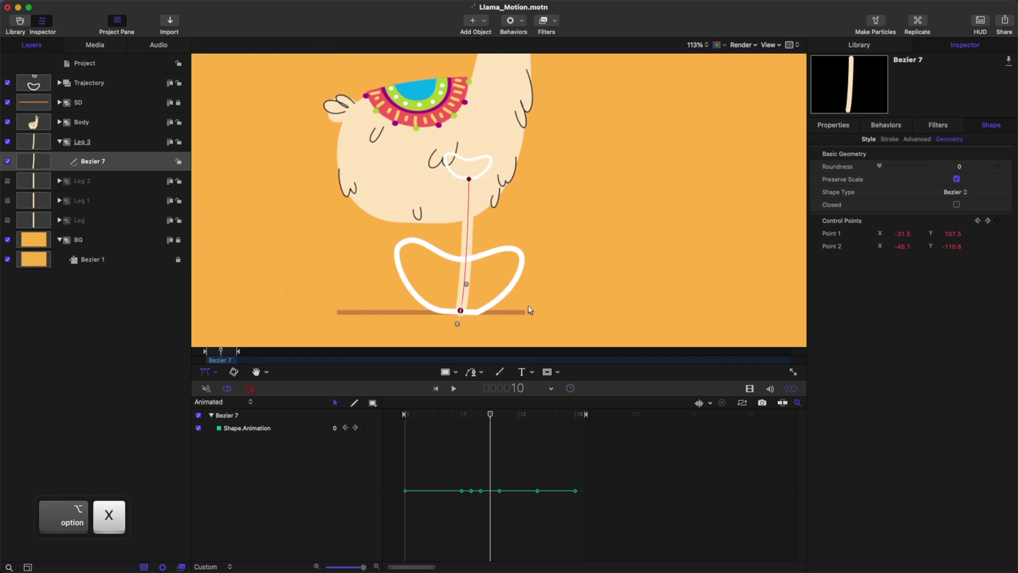
{"action": "key", "text": "alt+z"}
{"action": "key", "text": "alt+z"}
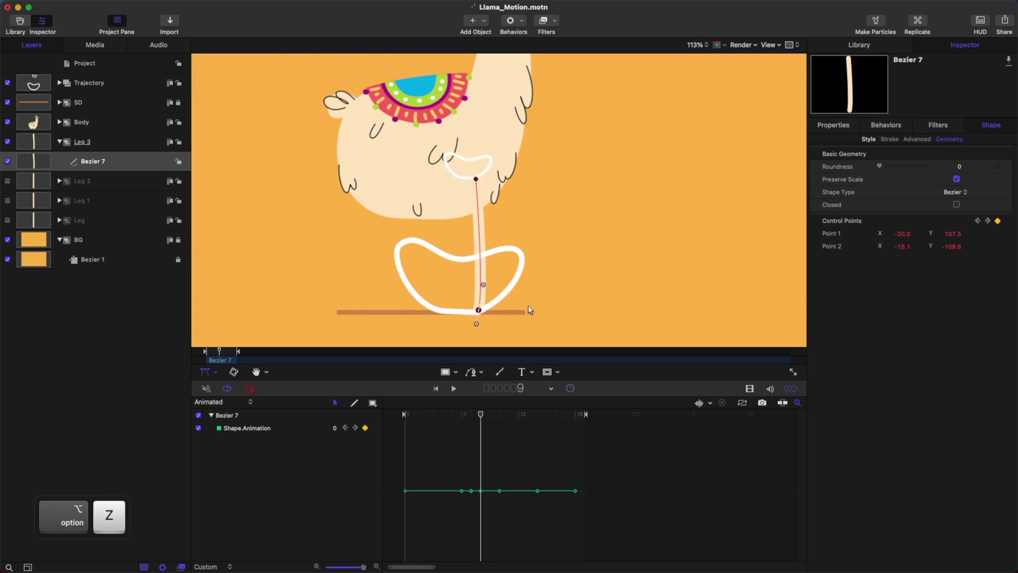
{"action": "key", "text": "alt+x"}
{"action": "key", "text": "alt+x"}
{"action": "key", "text": "alt+z"}
{"action": "key", "text": "alt+z"}
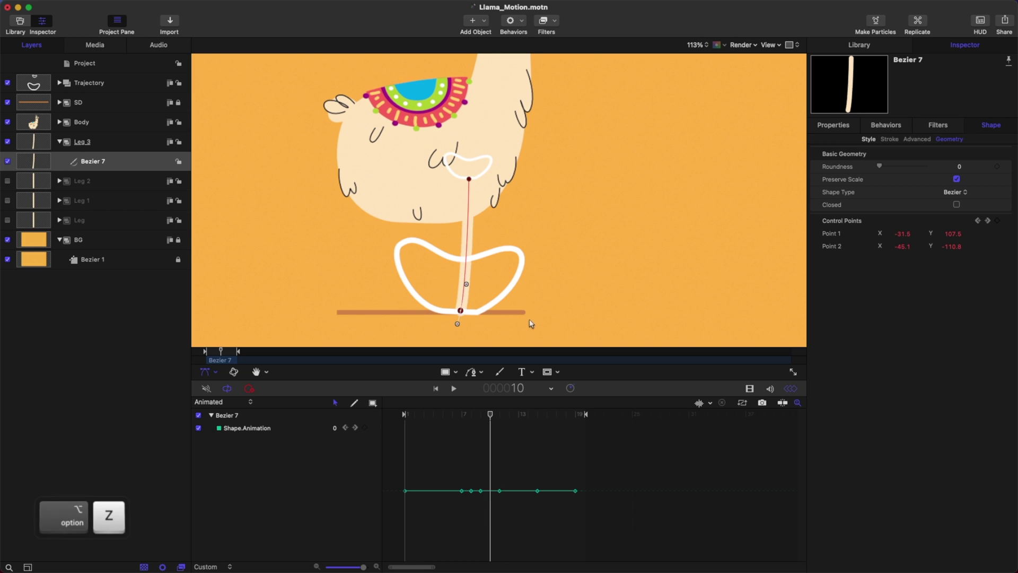
- Step through frames 10 to 15 to examine the foot's backward lift against the lower trajectory
{"action": "key", "text": "alt+x"}
{"action": "key", "text": "alt+x"}
{"action": "key", "text": "alt+x"}
{"action": "key", "text": "alt+x"}
{"action": "key", "text": "alt+x"}
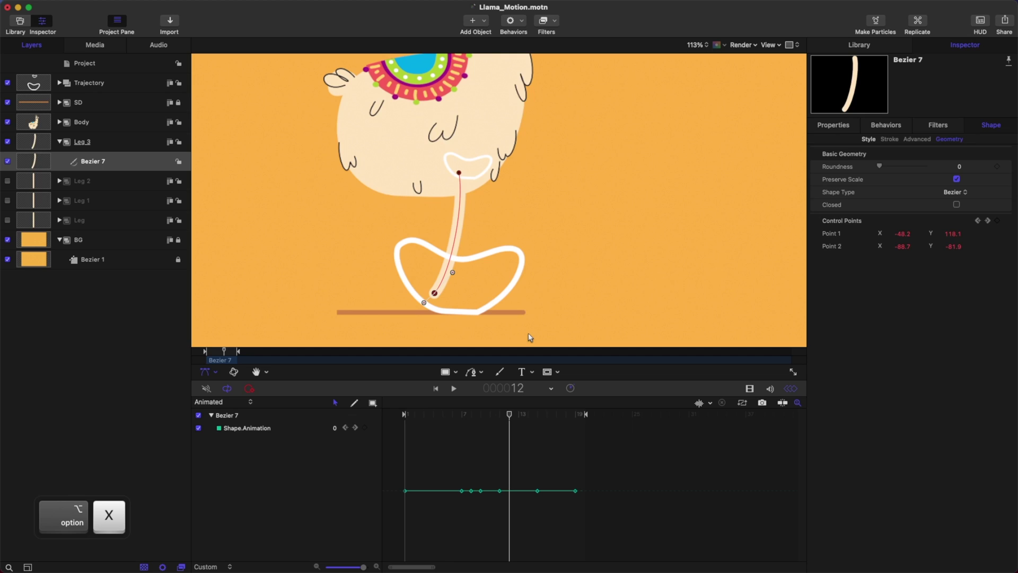
{"action": "key", "text": "alt+x"}
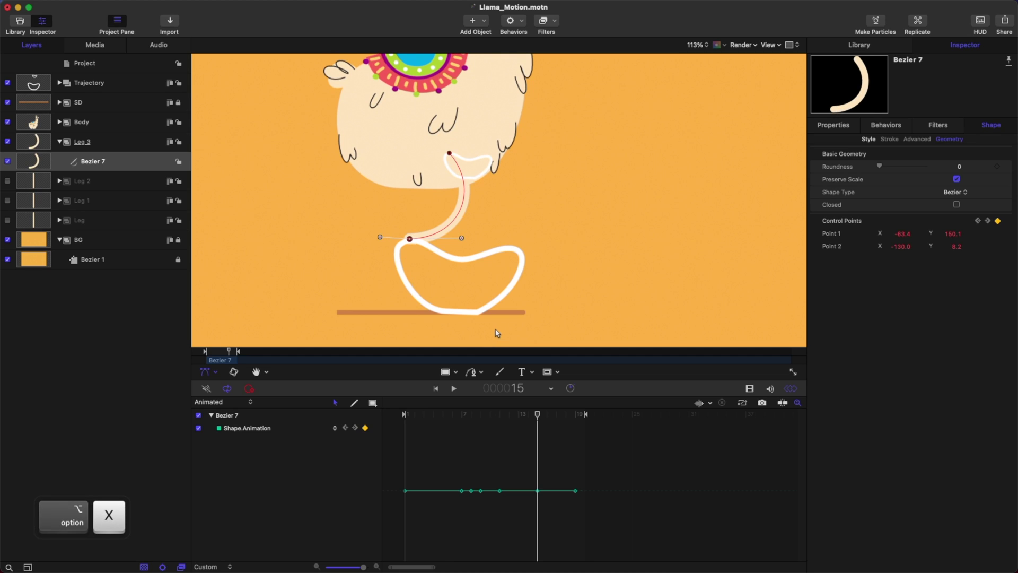
{"action": "key", "text": "alt+z"}
{"action": "key", "text": "alt+z"}
{"action": "key", "text": "alt+x"}
{"action": "key", "text": "alt+x"}
{"action": "key", "text": "alt+z"}
{"action": "key", "text": "alt+x"}
{"action": "key", "text": "alt+x"}
{"action": "key", "text": "alt+z"}
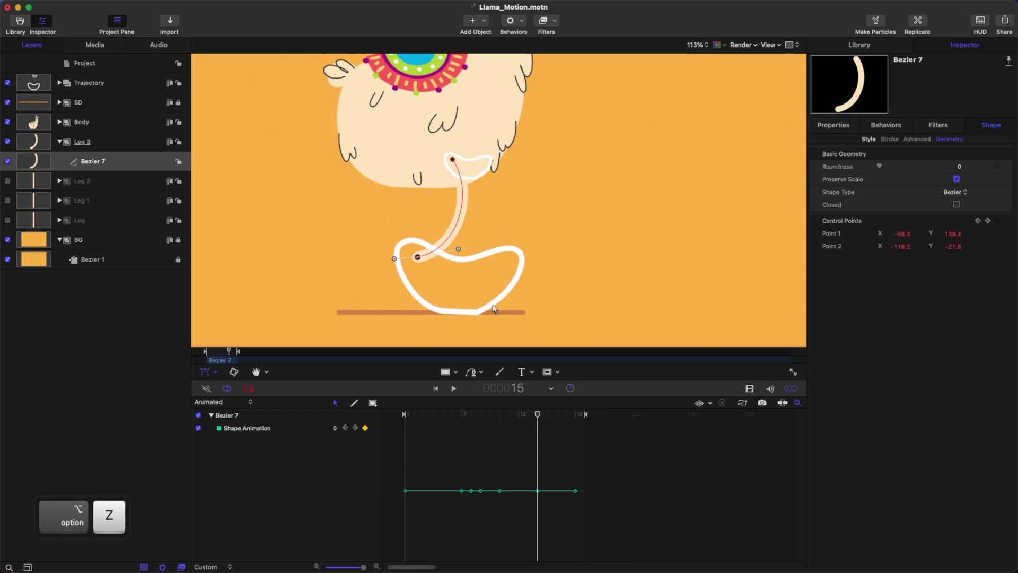
- At frame 13, move the leg's foot point to about X -147.8, Y -32.1 on the rear edge of the lower trajectory
{"action": "key", "text": "alt+z"}
{"action": "key", "text": "alt+x"}
{"action": "key", "text": "alt+z"}
{"action": "key", "text": "alt+x"}
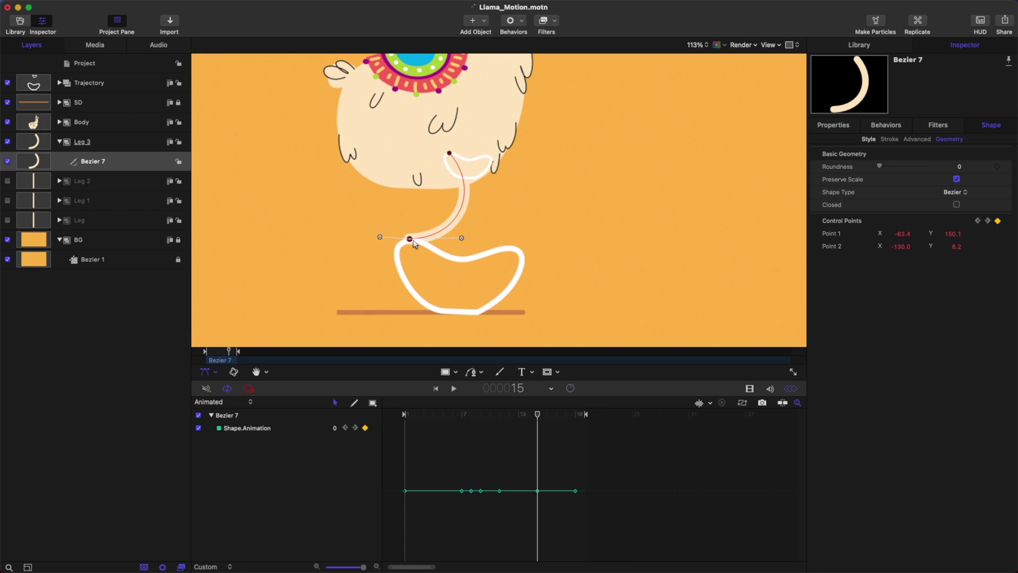
{"action": "key", "text": "alt+z"}
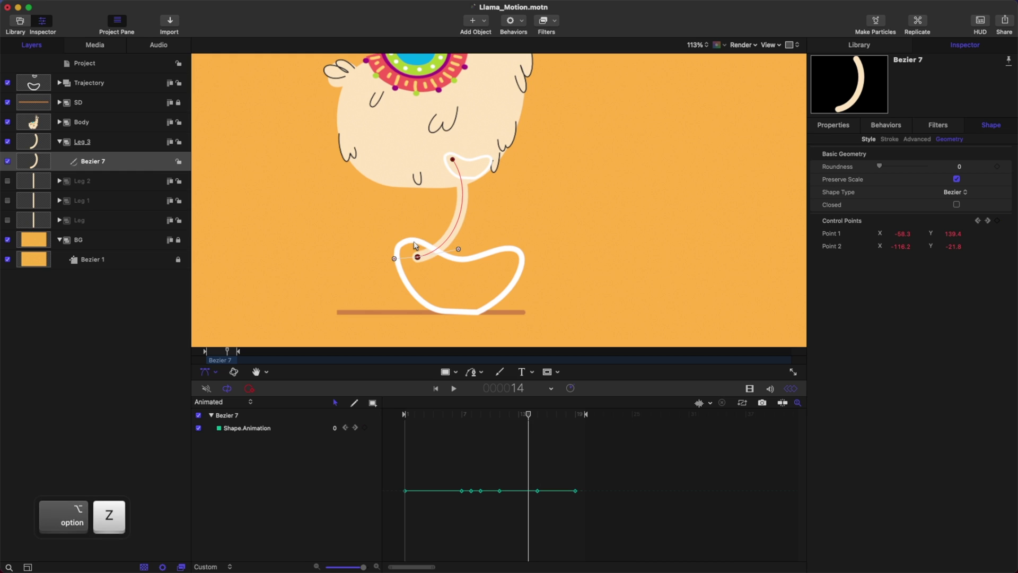
{"action": "key", "text": "alt+z"}
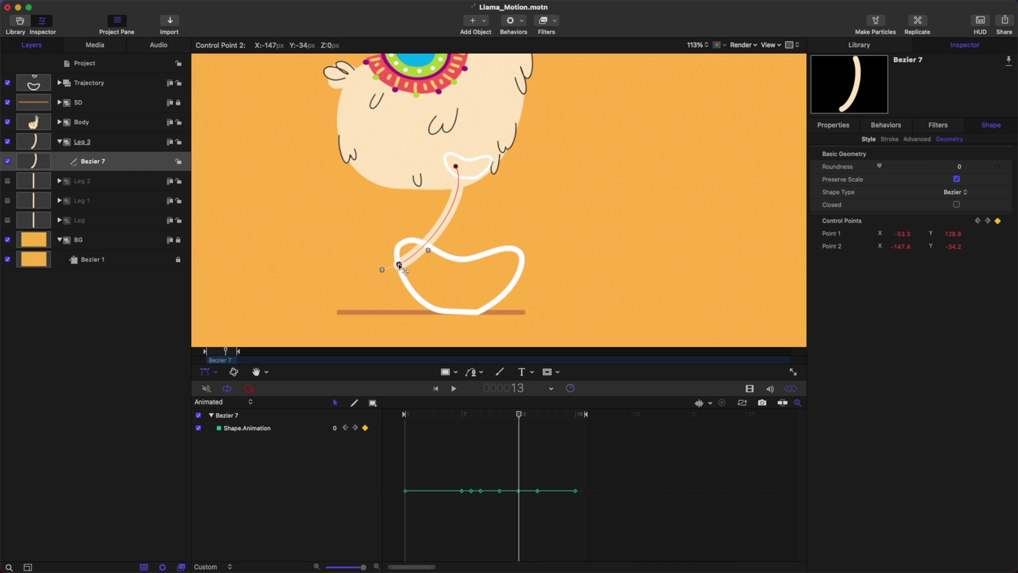
- At frame 12, set the foot point to X -131.2, Y -68.1 and the top point to X -58.9, Y 118.7, and curve the leg
{"action": "key", "text": "alt+z"}
{"action": "key", "text": "alt+x"}
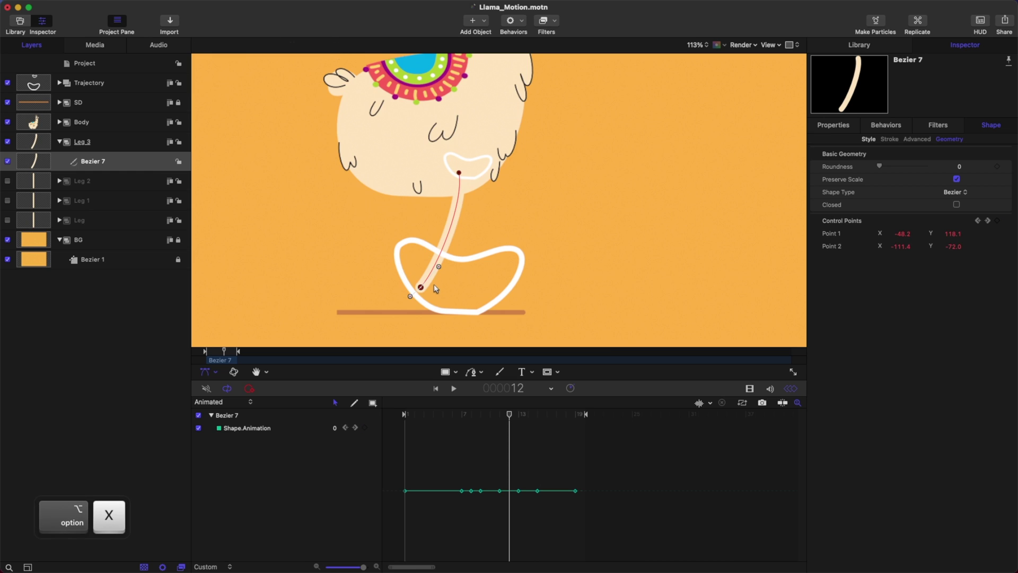
{"action": "left_click_drag", "start_coordinate": [419, 289], "coordinate": [456, 275]}
{"action": "left_click_drag", "start_coordinate": [459, 173], "coordinate": [452, 174]}
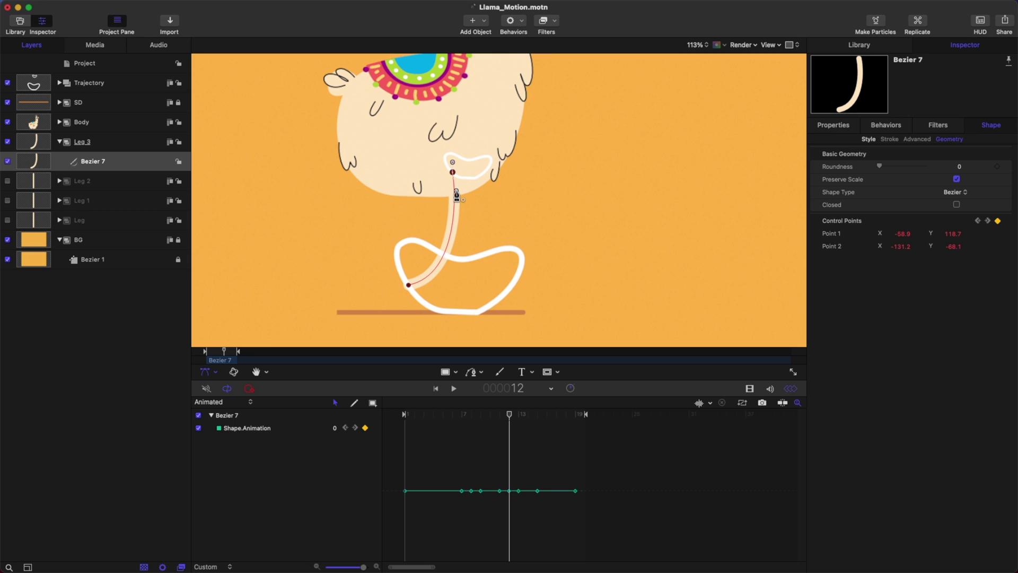
{"action": "left_click_drag", "start_coordinate": [454, 281], "coordinate": [460, 258]}
- At frame 14, move the leg's foot point to about X -147.5, Y -5.5 on the rear edge of the lower trajectory
{"action": "key", "text": "alt+z"}
{"action": "key", "text": "alt+x"}
{"action": "key", "text": "alt+x"}
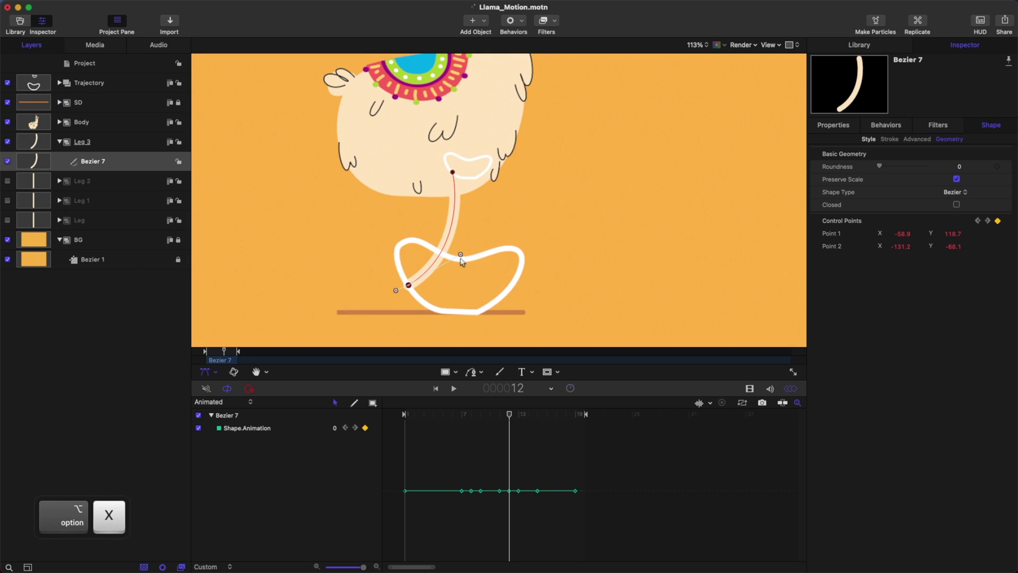
{"action": "key", "text": "alt+x"}
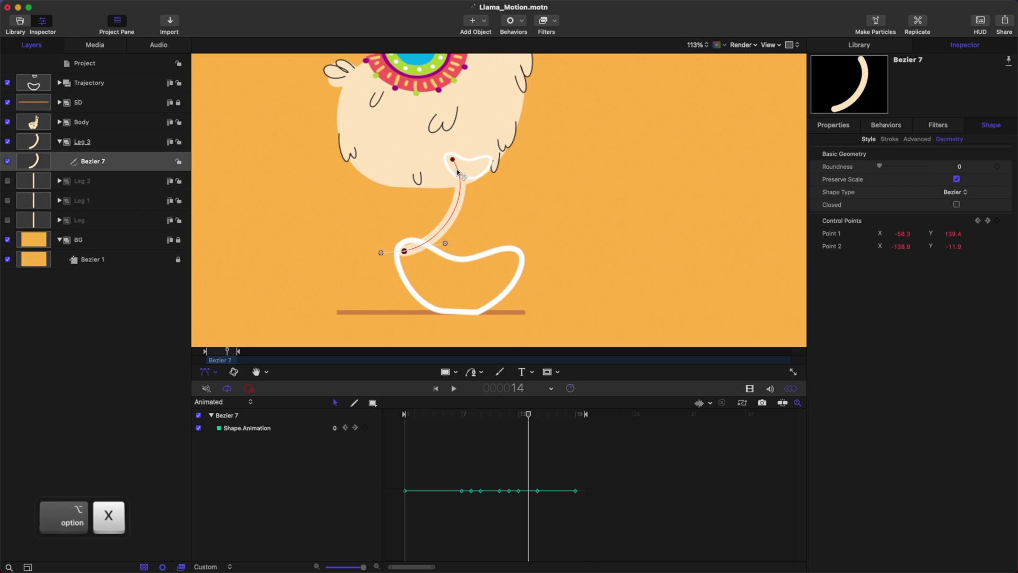
{"action": "key", "text": "alt+z"}
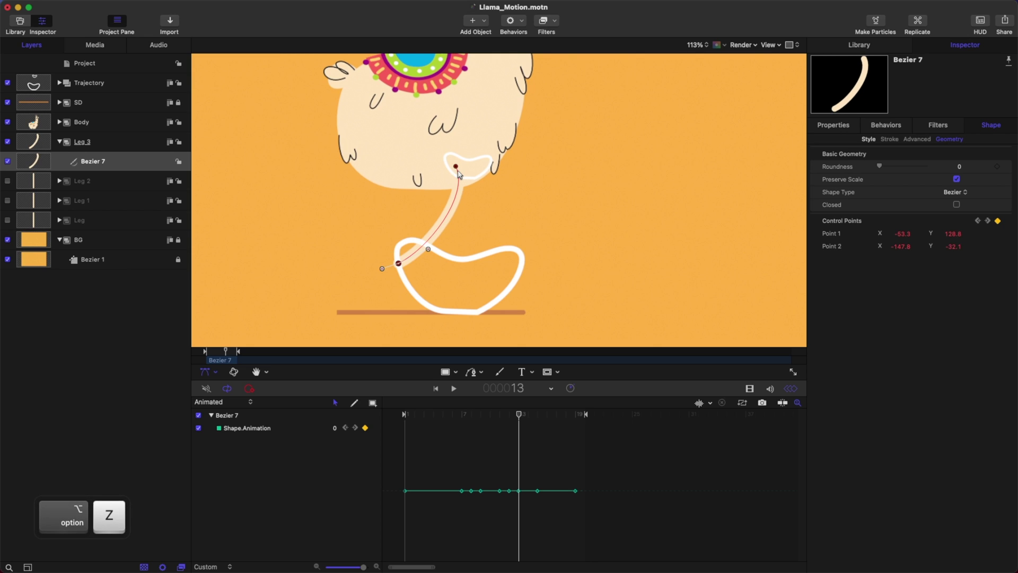
{"action": "key", "text": "alt+x"}
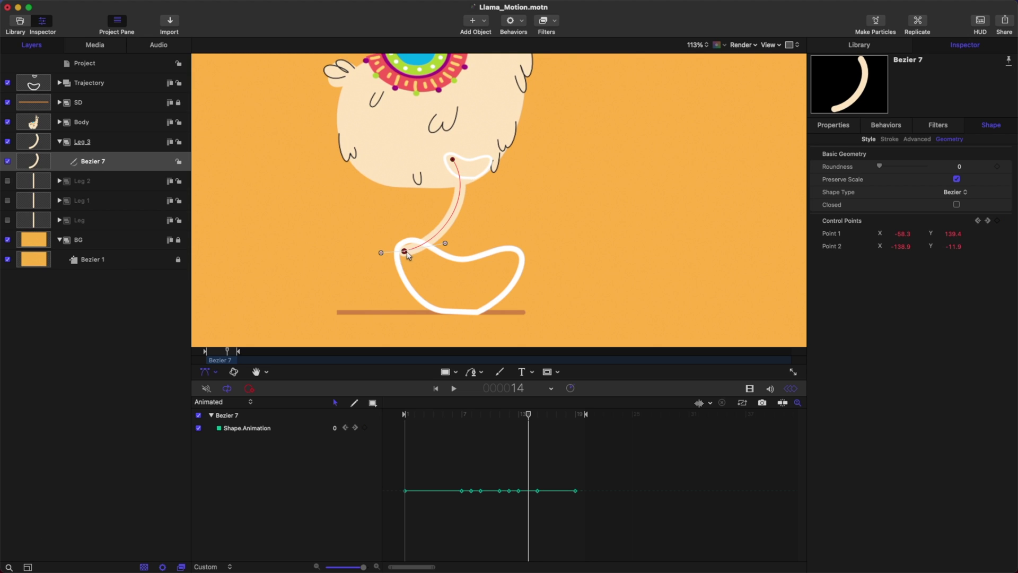
{"action": "left_click_drag", "start_coordinate": [407, 254], "coordinate": [397, 246]}
{"action": "key", "text": "alt+x"}
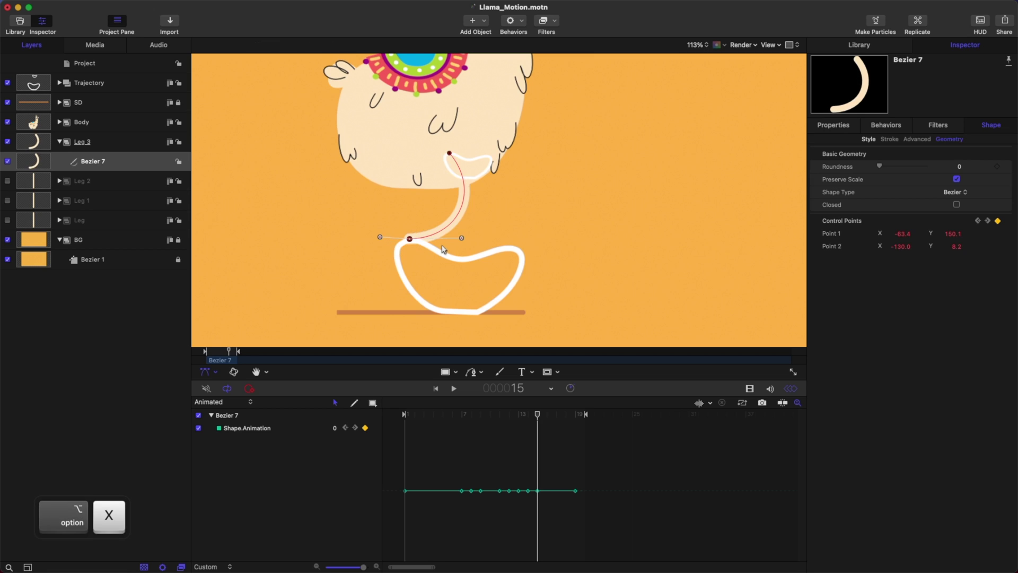
- Step back and forth around frames 13 to 16 to check the foot's rear turn, and save the project
{"action": "key", "text": "alt+z"}
{"action": "key", "text": "alt+z"}
{"action": "key", "text": "alt+x"}
{"action": "key", "text": "alt+x"}
{"action": "key", "text": "alt+x"}
{"action": "key", "text": "super+s"}
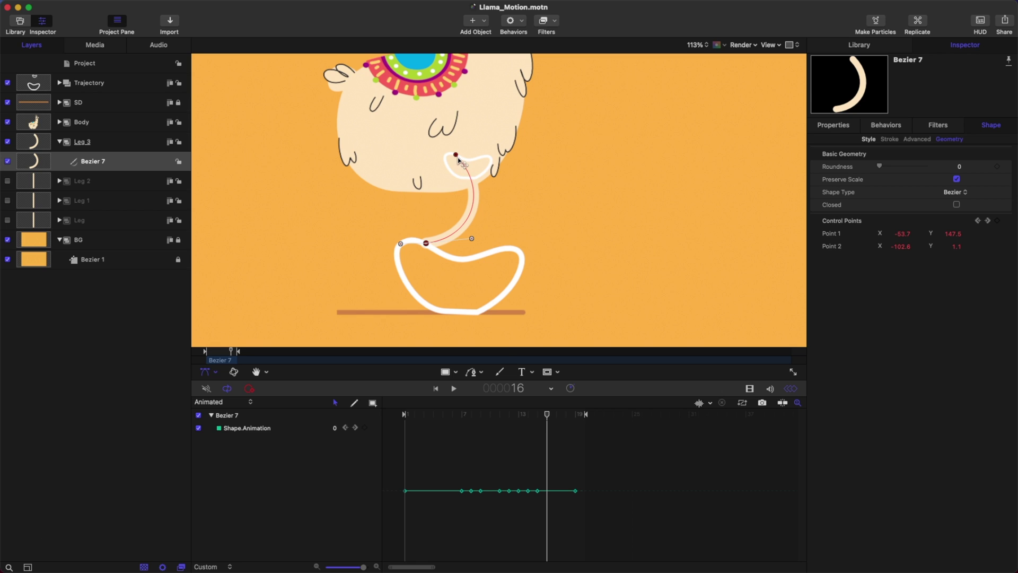
{"action": "key", "text": "alt+z"}
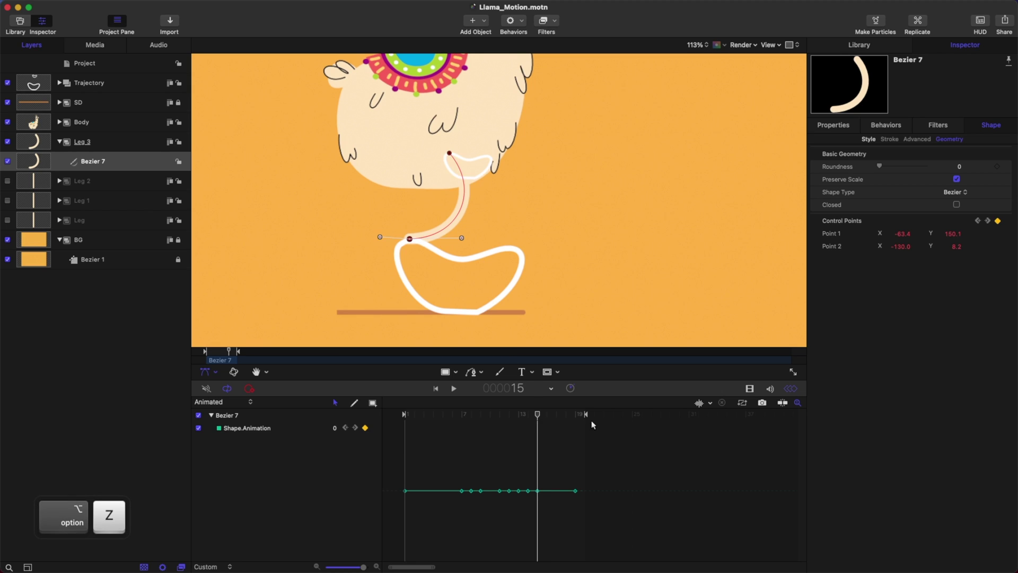
{"action": "key", "text": "super+s"}
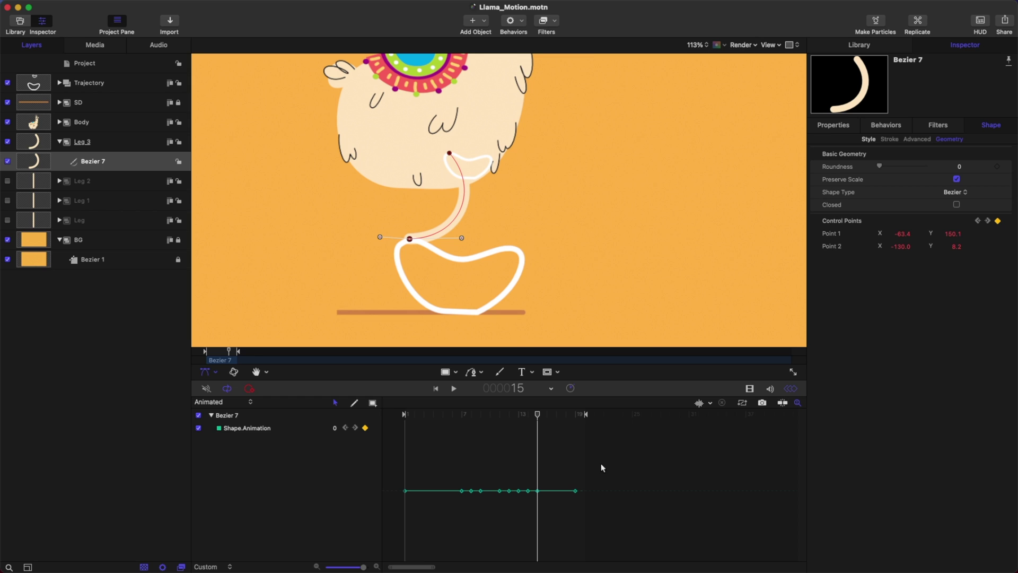
- Step to frame 18, play the loop, and scrub through the frames to examine the leg's forward swing
{"action": "key", "text": "alt+x"}
{"action": "key", "text": "alt+x"}
{"action": "key", "text": "alt+x"}
{"action": "key", "text": "alt+x"}
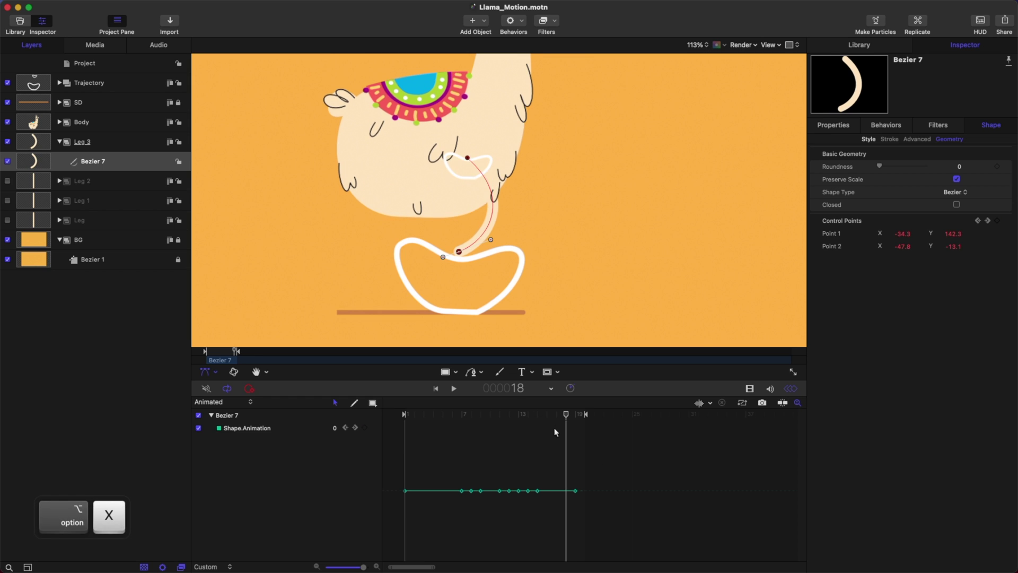
{"action": "key", "text": "alt+z"}
{"action": "key", "text": "alt+z"}
{"action": "key", "text": "space"}
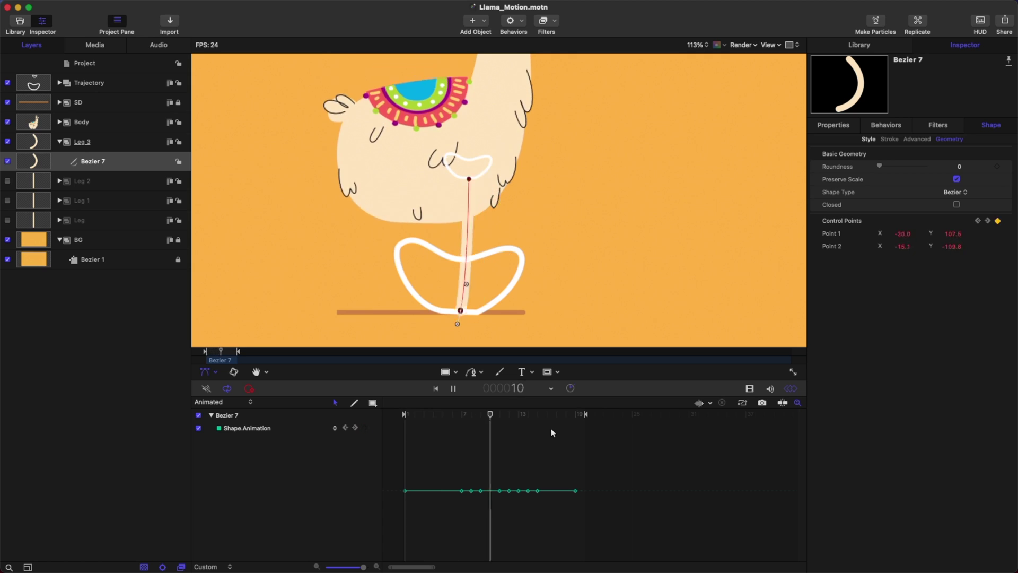
{"action": "key", "text": "super+s"}
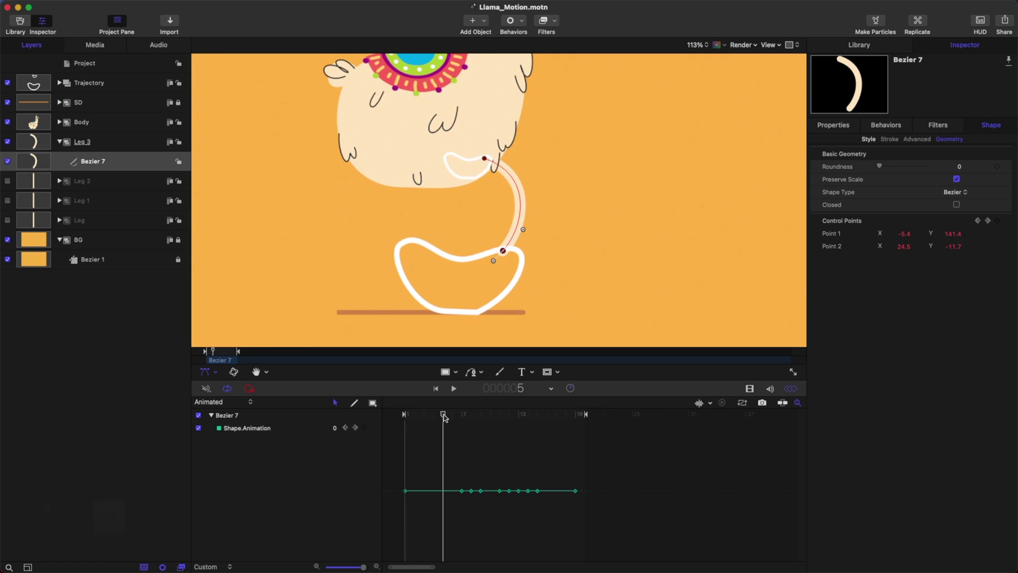
{"action": "left_click_drag", "start_coordinate": [443, 414], "coordinate": [566, 414]}
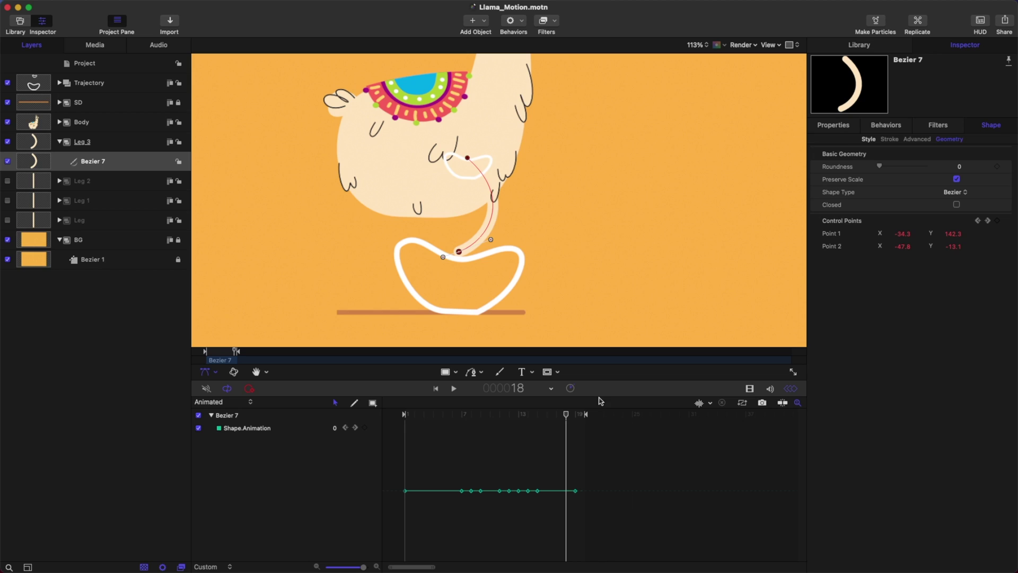
{"action": "key", "text": "super+s"}
- Shift the leg's shape keyframe from frame 15 to frame 16
{"action": "mouse_move", "coordinate": [564, 413]}
{"action": "left_mouse_down"}
{"action": "mouse_move", "coordinate": [506, 414]}
{"action": "mouse_move", "coordinate": [550, 420]}
{"action": "left_mouse_up"}
{"action": "key", "text": "alt+x"}
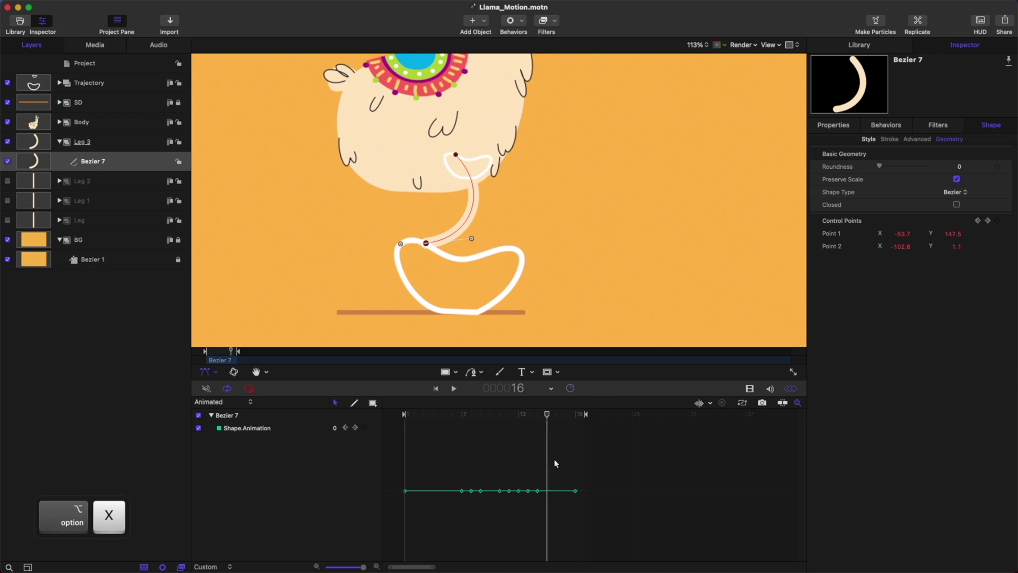
{"action": "left_click_drag", "start_coordinate": [548, 474], "coordinate": [532, 500]}
{"action": "key", "text": "alt+w"}
{"action": "left_click", "coordinate": [608, 461]}
{"action": "key", "text": "alt+z"}
{"action": "key", "text": "alt+z"}
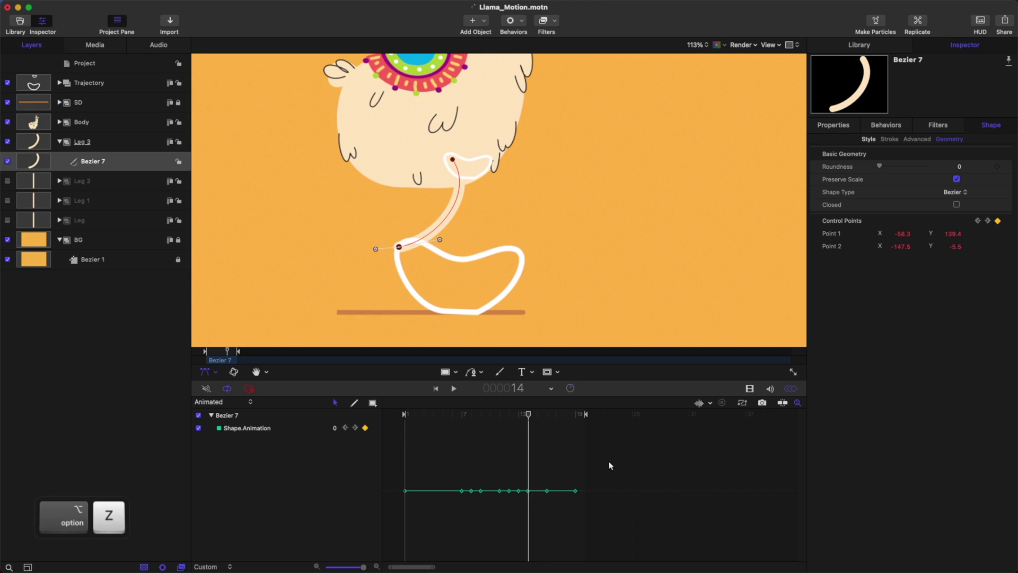
- At frame 19, set the foot point to about X -42.0, Y -23.9 and the top point to X -33.1, Y 140.4, and save
{"action": "key", "text": "alt+x"}
{"action": "key", "text": "alt+x"}
{"action": "key", "text": "alt+x"}
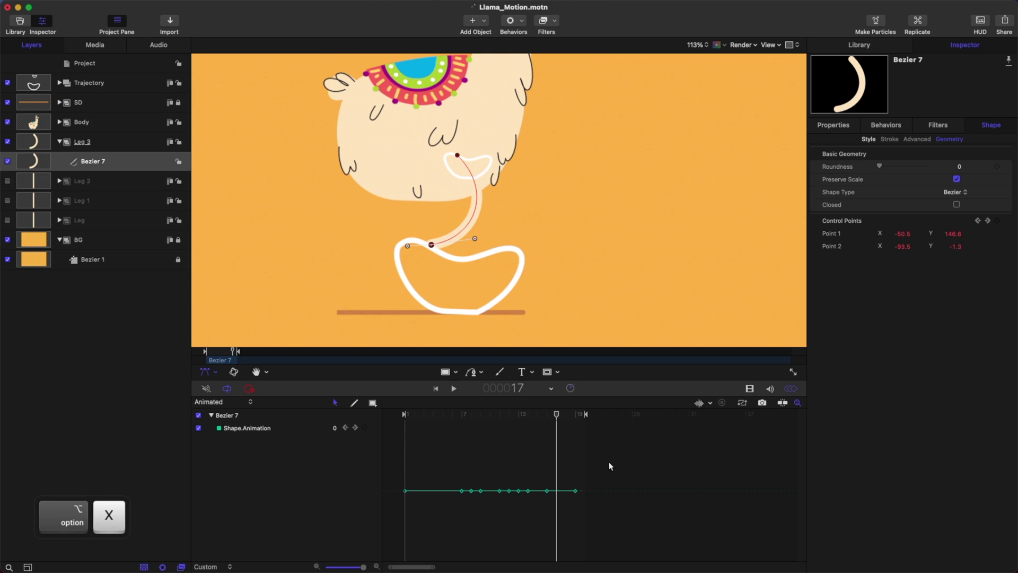
{"action": "key", "text": "alt+x"}
{"action": "key", "text": "alt+x"}
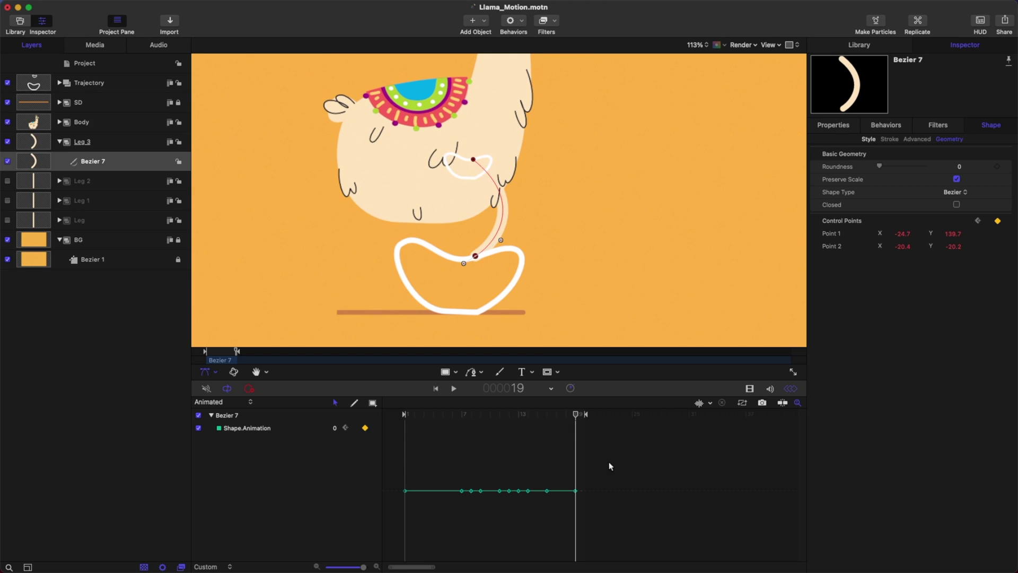
{"action": "left_click_drag", "start_coordinate": [475, 256], "coordinate": [463, 258]}
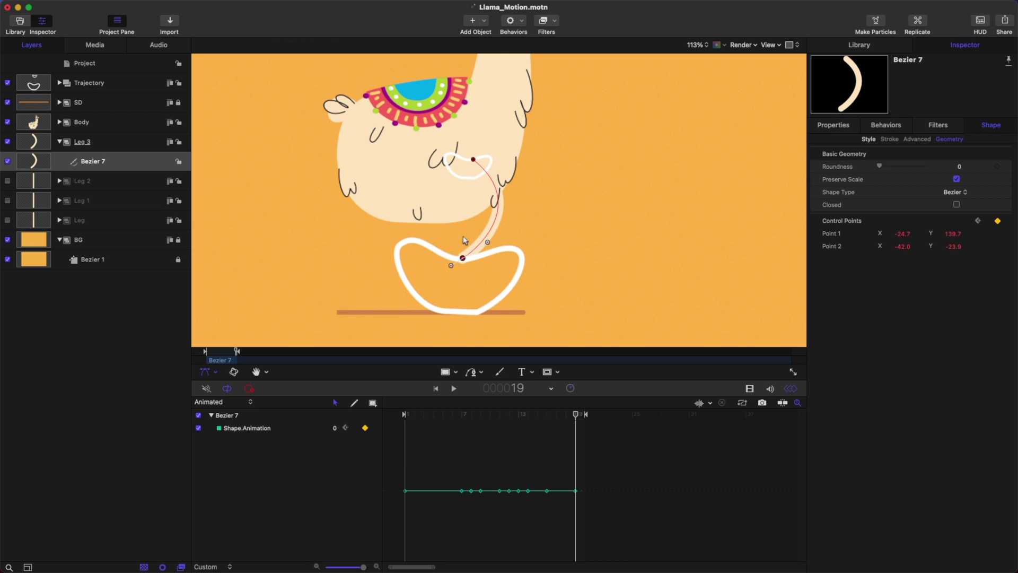
{"action": "left_click_drag", "start_coordinate": [473, 161], "coordinate": [467, 159]}
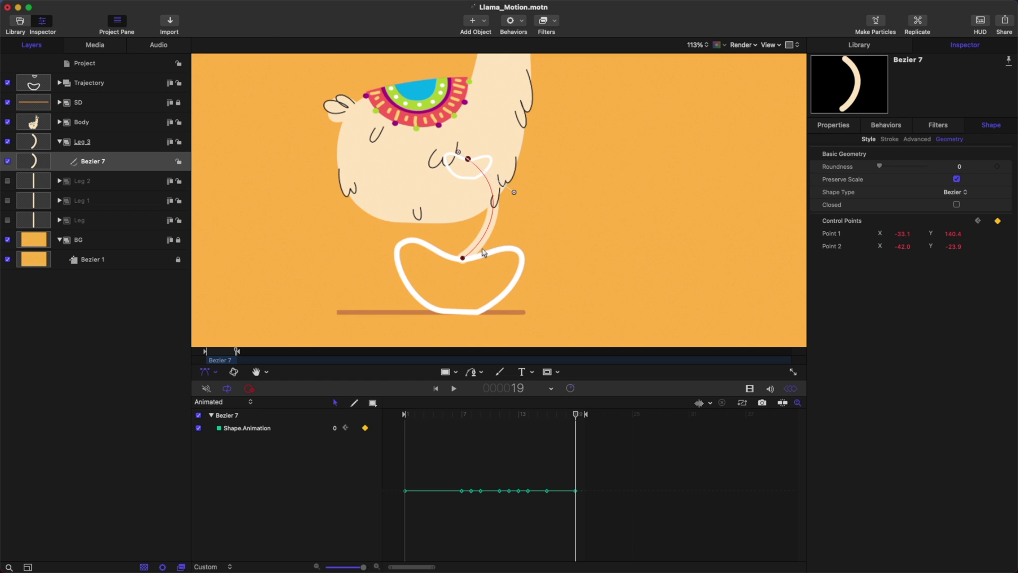
{"action": "key", "text": "super+s"}
- Copy the leg's shape keyframe at frame 19 and paste it at frame 1
{"action": "left_click_drag", "start_coordinate": [579, 474], "coordinate": [549, 498]}
{"action": "key", "text": "super+c"}
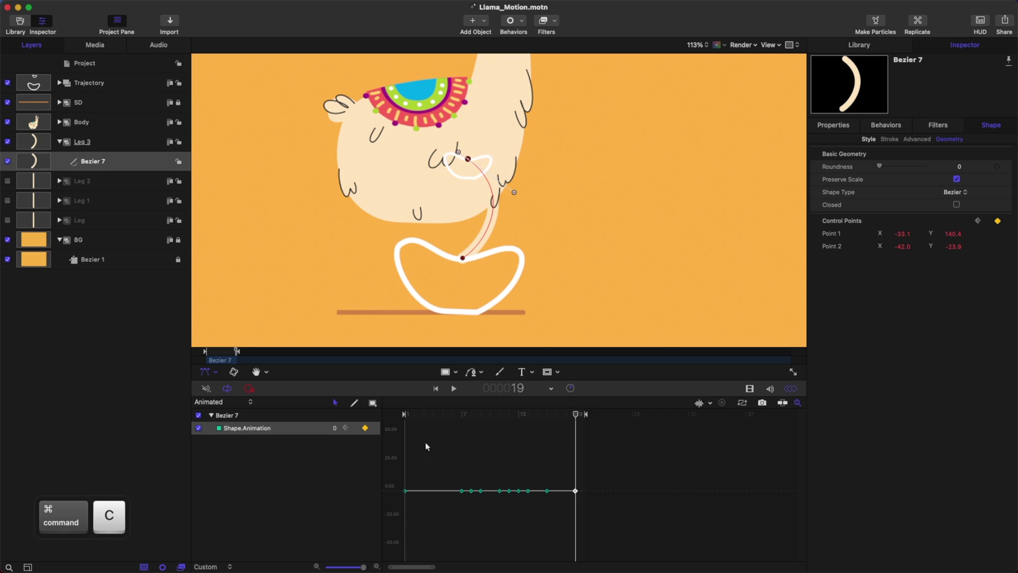
{"action": "left_click_drag", "start_coordinate": [413, 416], "coordinate": [405, 416]}
{"action": "key", "text": "super+v"}
{"action": "left_click", "coordinate": [589, 443]}
- Try shifting the leg's frame 7 shape keyframe one frame earlier to frame 6
{"action": "key", "text": "alt+x"}
{"action": "key", "text": "alt+x"}
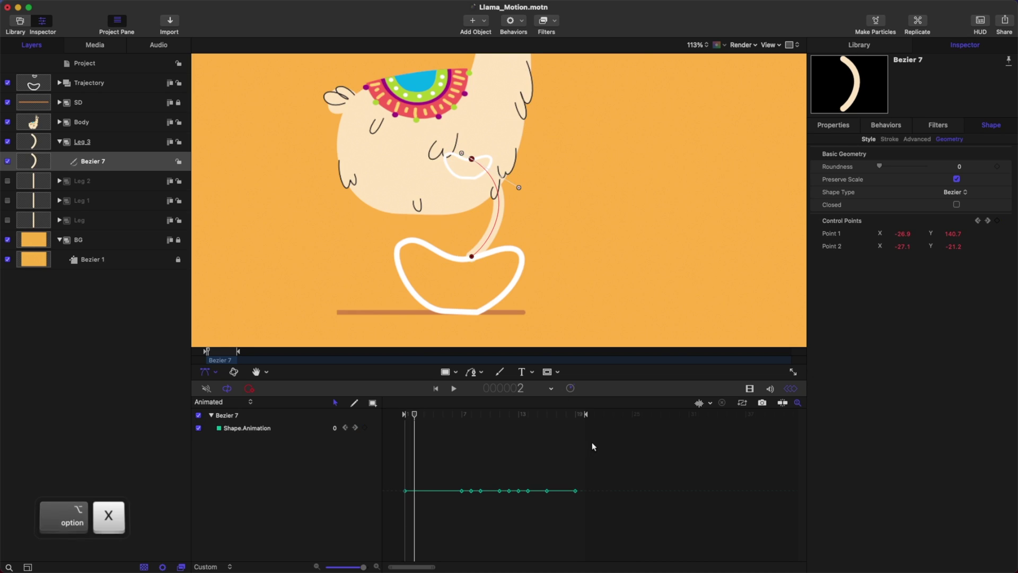
{"action": "key", "text": "alt+x"}
{"action": "key", "text": "alt+x"}
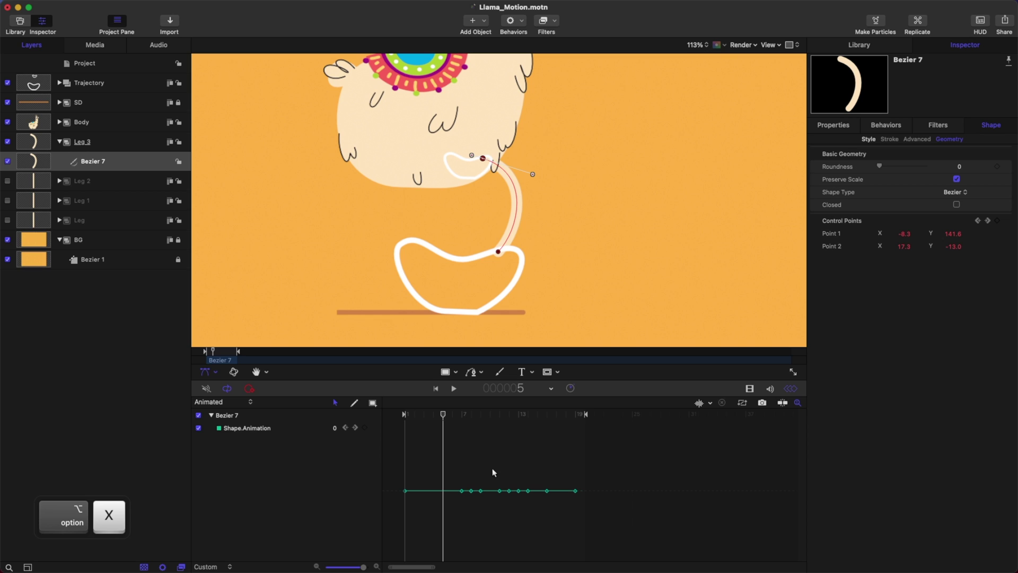
{"action": "left_click", "coordinate": [461, 490]}
{"action": "key", "text": "alt+z"}
{"action": "key", "text": "alt+x"}
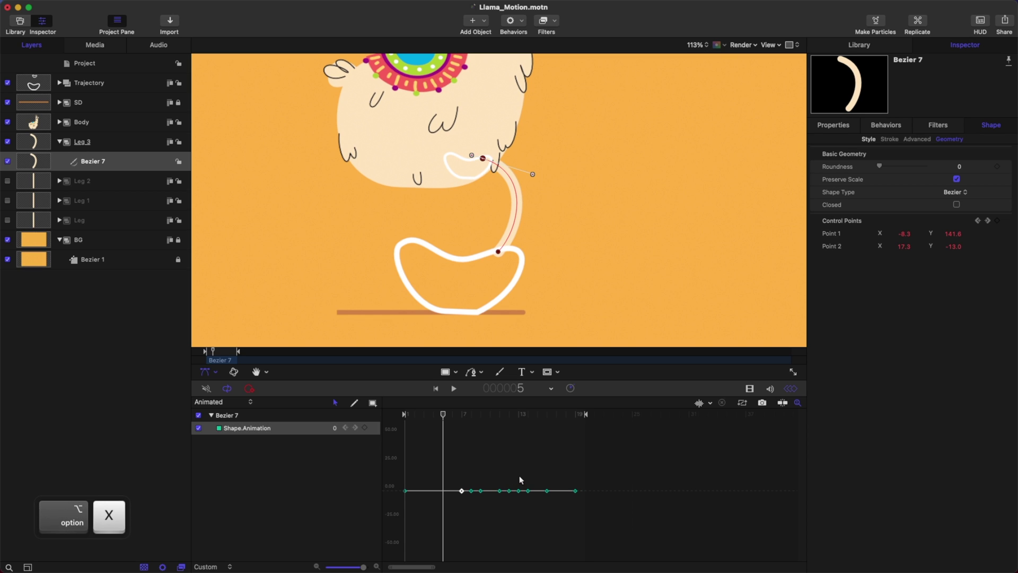
{"action": "key", "text": "alt+q"}
{"action": "left_click", "coordinate": [509, 467]}
{"action": "key", "text": "alt+x"}
{"action": "key", "text": "alt+x"}
{"action": "key", "text": "alt+x"}
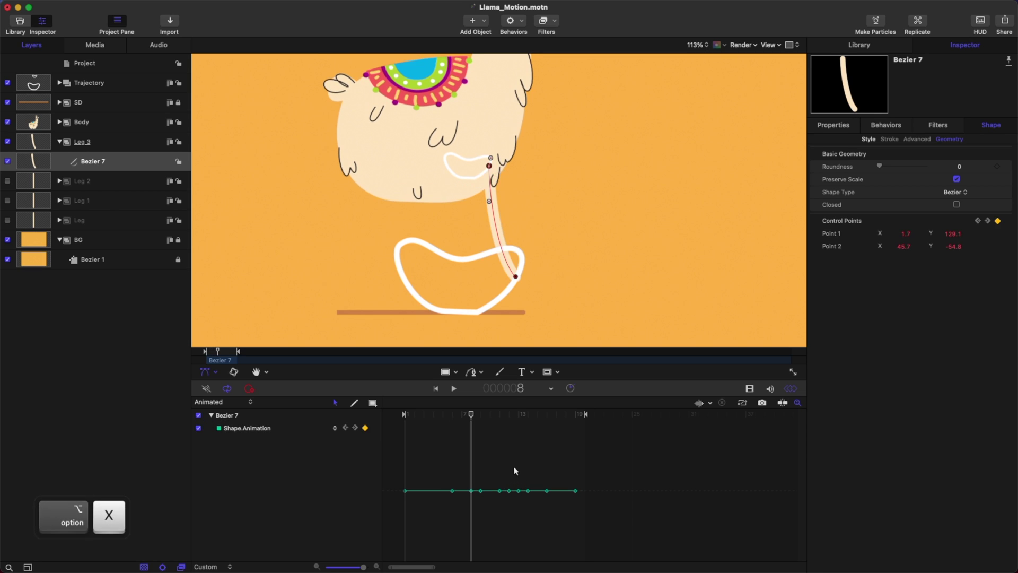
- Try shifting the same shape keyframe further to frame 5, and check the motion across frames 2 to 8
{"action": "key", "text": "alt+z"}
{"action": "key", "text": "alt+z"}
{"action": "key", "text": "alt+z"}
{"action": "key", "text": "alt+z"}
{"action": "key", "text": "alt+x"}
{"action": "left_click", "coordinate": [453, 491]}
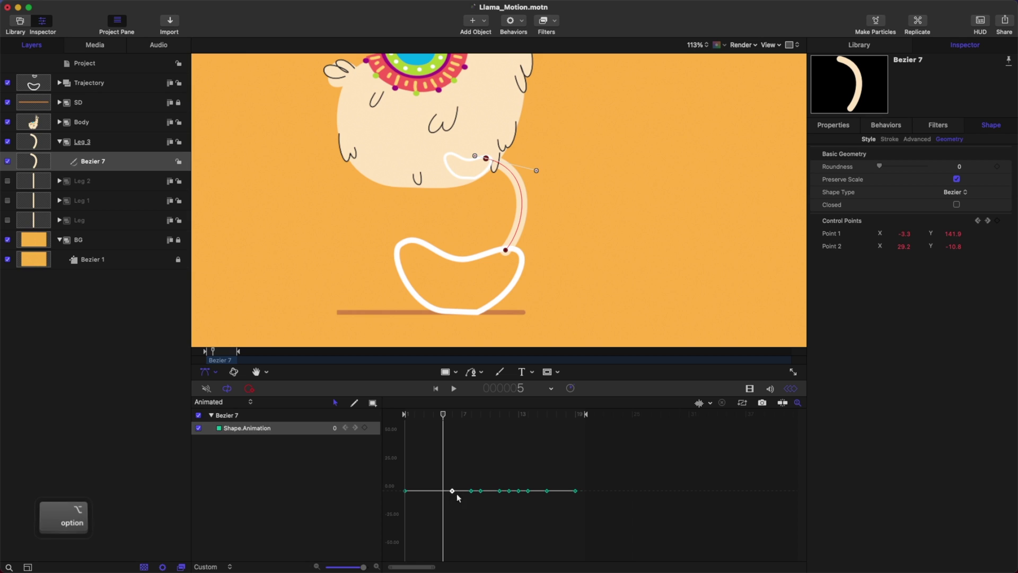
{"action": "key", "text": "alt+q"}
{"action": "left_click", "coordinate": [492, 457]}
{"action": "key", "text": "alt+z"}
{"action": "key", "text": "alt+z"}
{"action": "key", "text": "alt+z"}
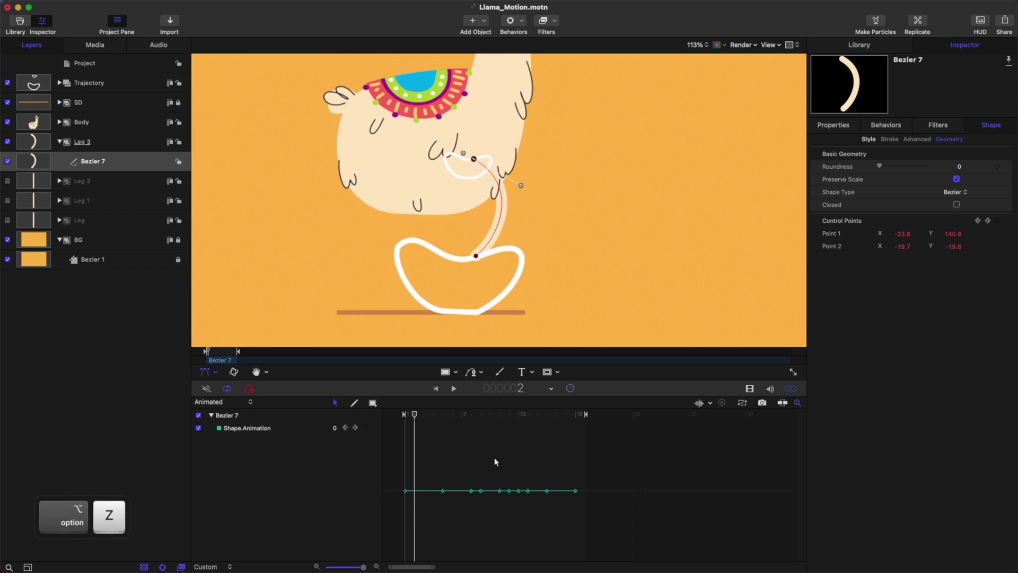
{"action": "key", "text": "alt+x"}
{"action": "key", "text": "alt+x"}
{"action": "key", "text": "alt+x"}
{"action": "key", "text": "alt+x"}
{"action": "key", "text": "alt+x"}
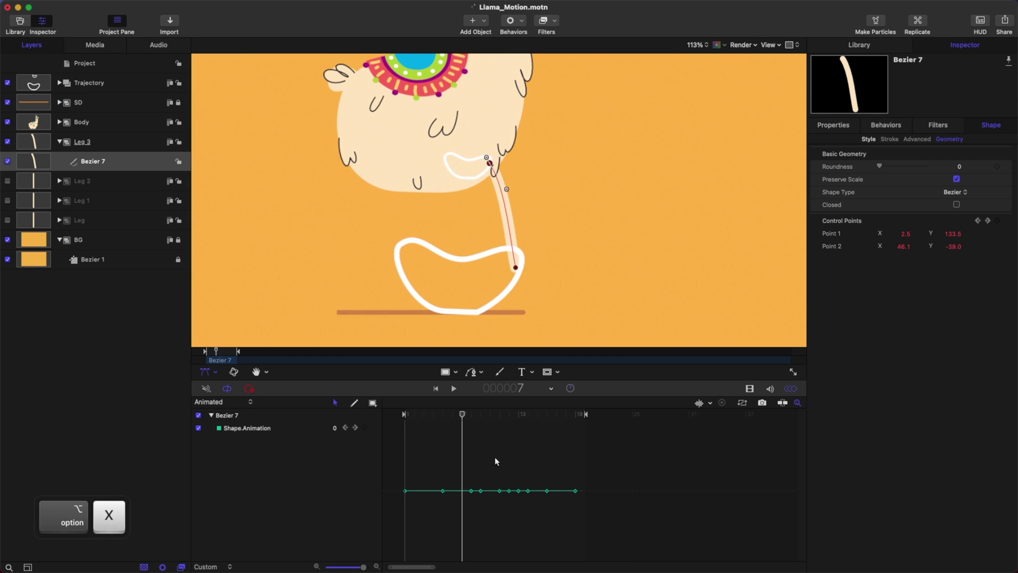
{"action": "key", "text": "alt+x"}
- Undo both shifts of the frame 7 shape keyframe and recheck frames 5 to 7
{"action": "key", "text": "alt+z"}
{"action": "key", "text": "alt+z"}
{"action": "key", "text": "alt+z"}
{"action": "key", "text": "alt+z"}
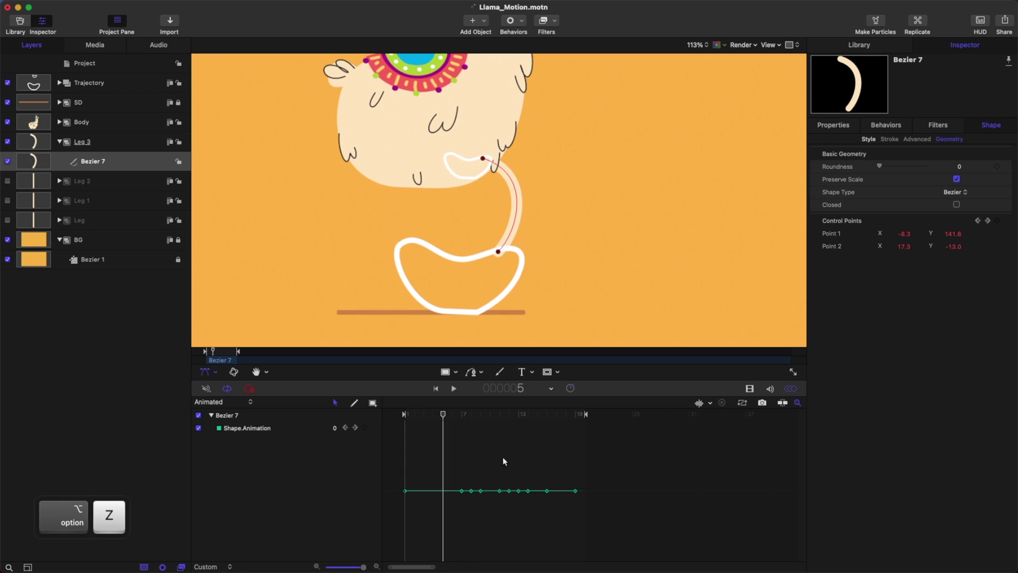
{"action": "key", "text": "alt+x"}
{"action": "key", "text": "alt+x"}
{"action": "key", "text": "alt+x"}
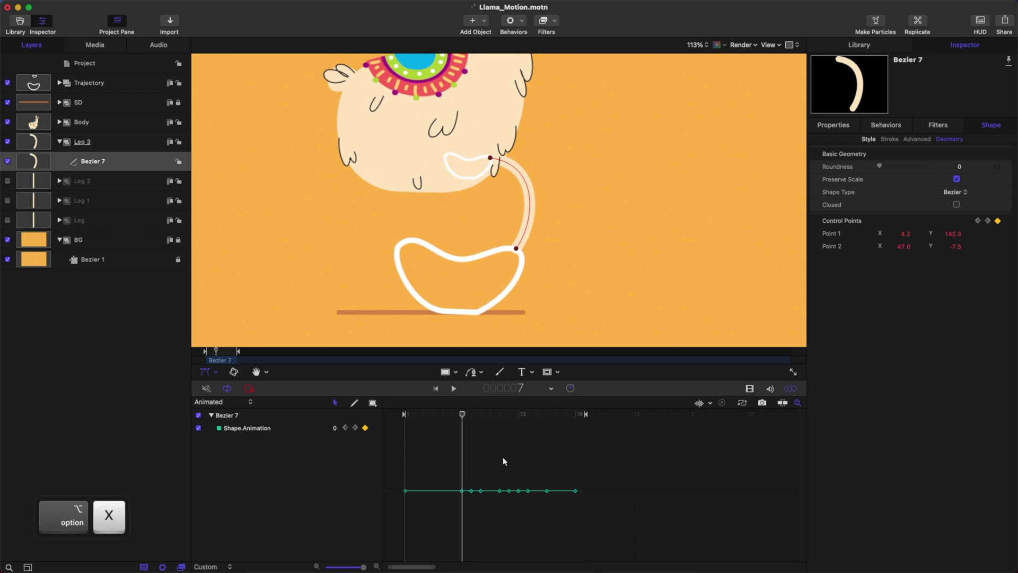
- Add a shape keyframe holding the leg's frame 6 pose, shift it to frame 4, and save the project
{"action": "key", "text": "alt+z"}
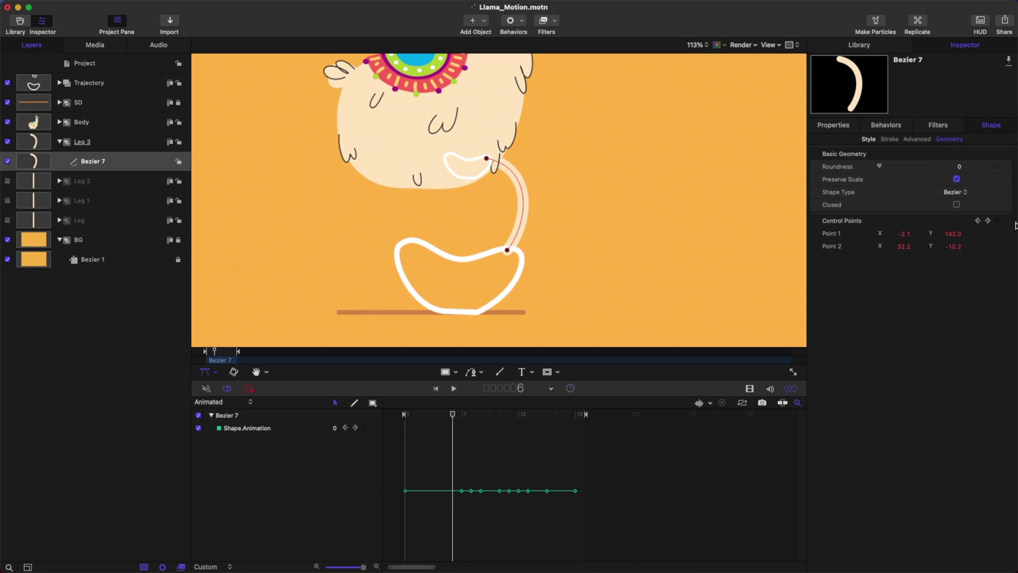
{"action": "left_click_drag", "start_coordinate": [443, 474], "coordinate": [458, 503]}
{"action": "key", "text": "alt+q"}
{"action": "key", "text": "alt+q"}
{"action": "left_click", "coordinate": [509, 452]}
{"action": "key", "text": "z"}
{"action": "key", "text": "z"}
{"action": "key", "text": "alt+x"}
{"action": "key", "text": "alt+x"}
{"action": "key", "text": "alt+x"}
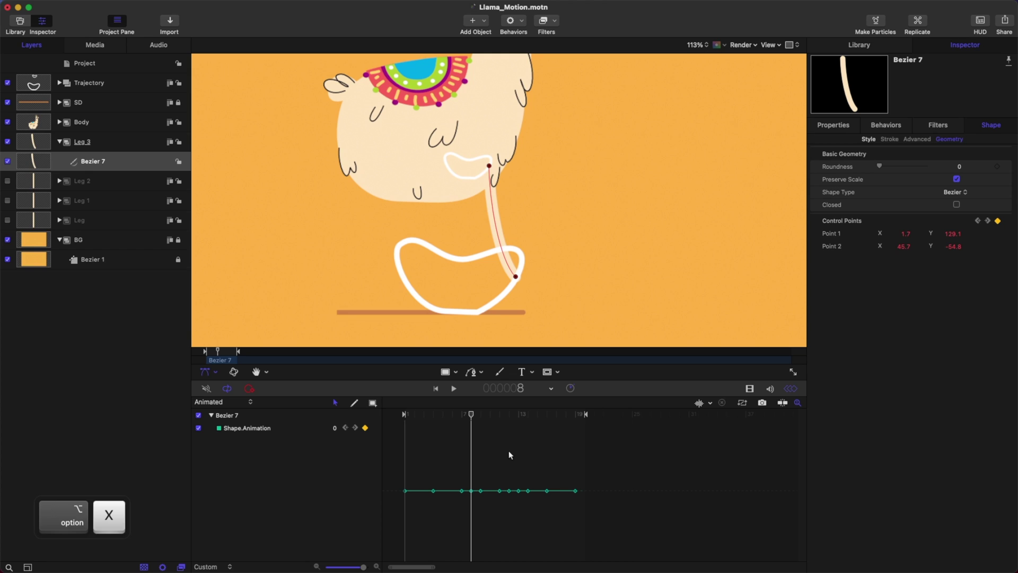
{"action": "key", "text": "super+s"}
- At frame 4, move the top point to about X -2.9, Y 144.5 and nudge the foot point backward along the lower trajectory
{"action": "key", "text": "z"}
{"action": "key", "text": "z"}
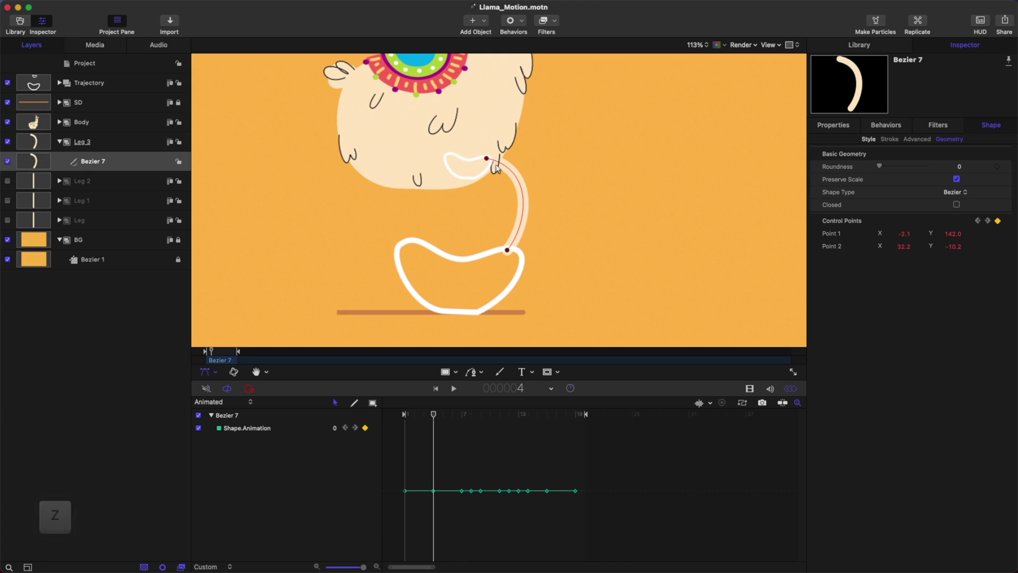
{"action": "left_click_drag", "start_coordinate": [487, 159], "coordinate": [487, 157]}
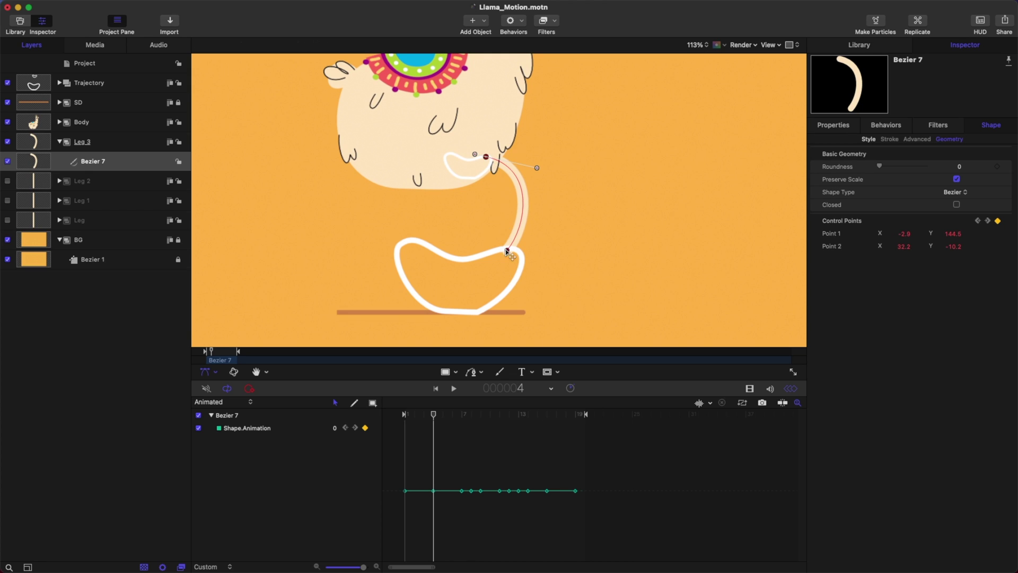
{"action": "left_click_drag", "start_coordinate": [505, 249], "coordinate": [502, 253]}
- Step back and forth through frames 5 to 10 to examine how the leg swings forward and lands on the ground
{"action": "key", "text": "alt+x"}
{"action": "key", "text": "alt+x"}
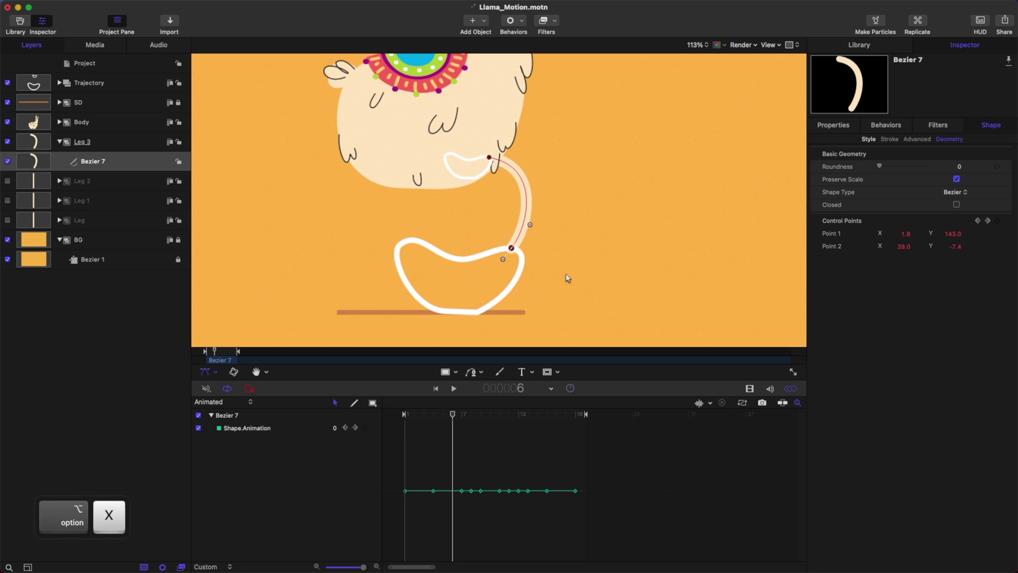
{"action": "key", "text": "alt+x"}
{"action": "key", "text": "alt+x"}
{"action": "key", "text": "alt+z"}
{"action": "key", "text": "alt+z"}
{"action": "key", "text": "alt+z"}
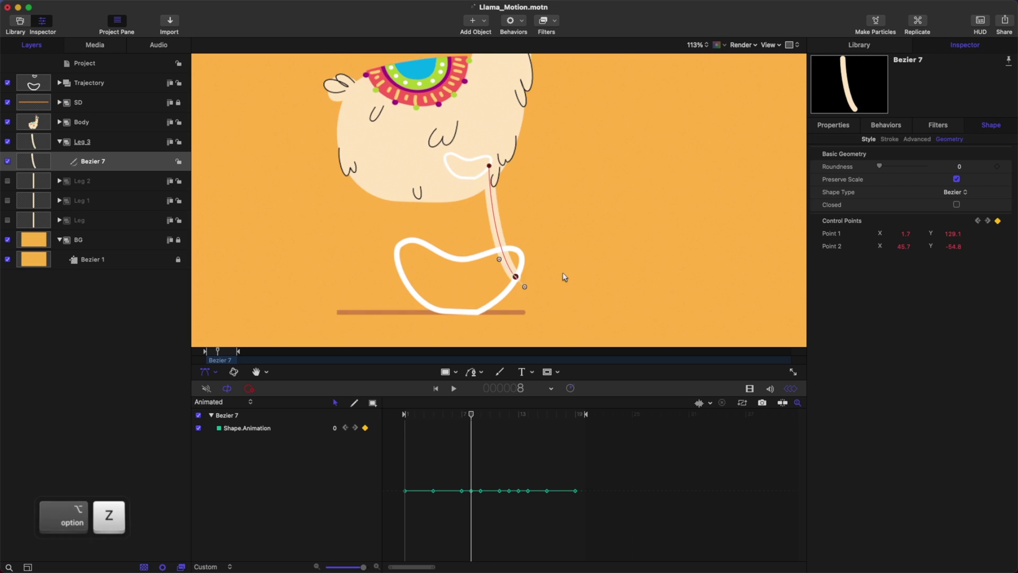
{"action": "key", "text": "alt+x"}
{"action": "key", "text": "alt+x"}
{"action": "key", "text": "alt+z"}
{"action": "key", "text": "alt+x"}
{"action": "key", "text": "alt+x"}
{"action": "key", "text": "alt+z"}
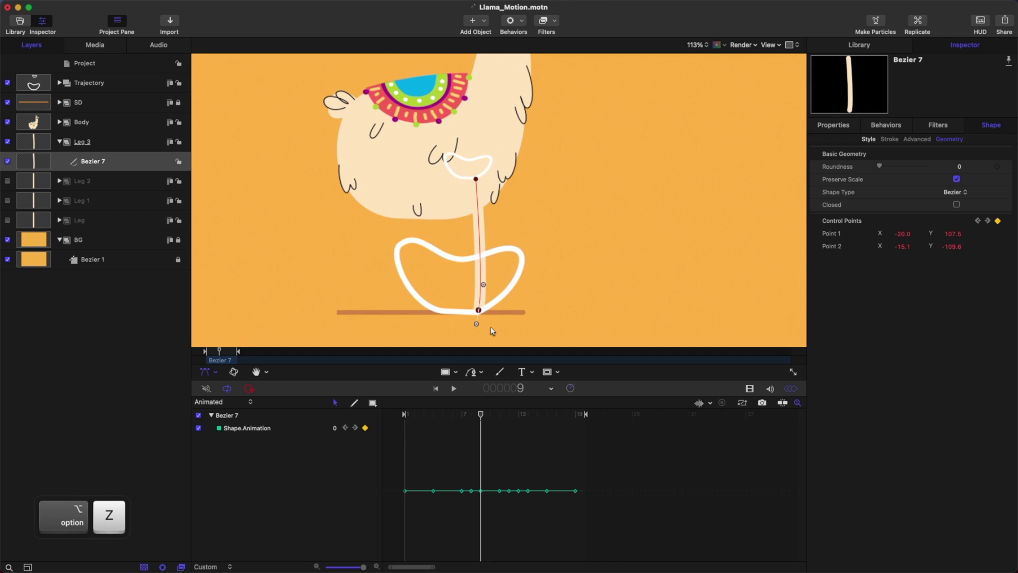
- Check the leg's pose across frames 9 to 11 and save the project
{"action": "key", "text": "alt+x"}
{"action": "key", "text": "alt+z"}
{"action": "key", "text": "alt+x"}
{"action": "key", "text": "alt+x"}
{"action": "key", "text": "super+s"}
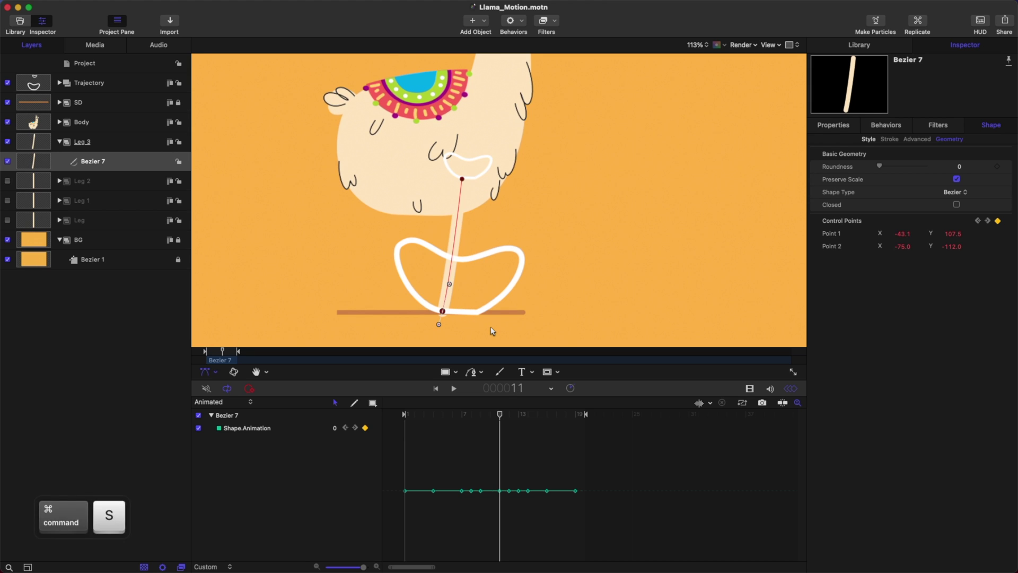
- At frame 9, raise the foot point along the lower trajectory to about X 7.6, Y -96.3, adjusting its handle to curve the leg
{"action": "key", "text": "alt+z"}
{"action": "key", "text": "alt+z"}
{"action": "key", "text": "alt+z"}
{"action": "key", "text": "alt+x"}
{"action": "key", "text": "alt+x"}
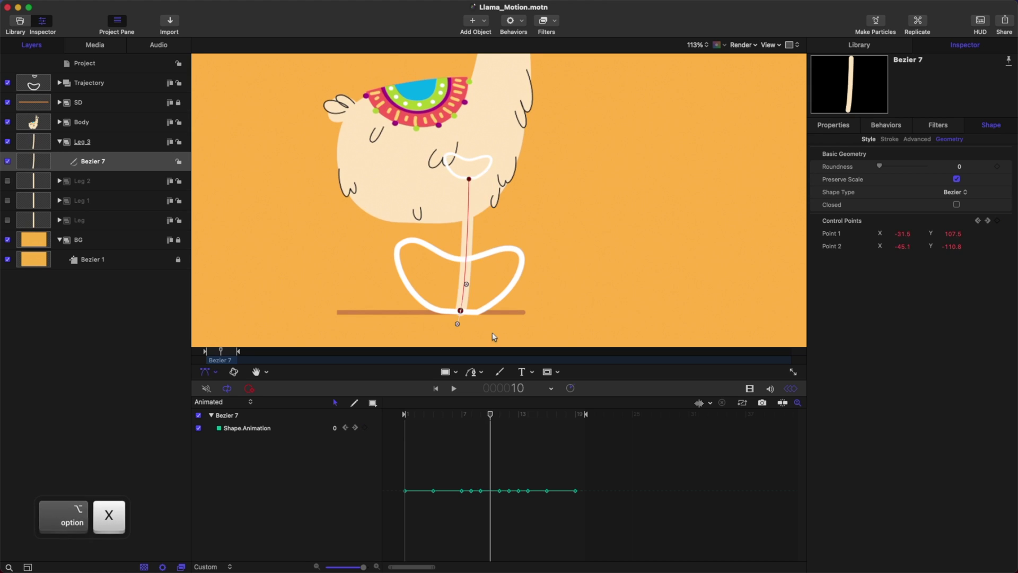
{"action": "key", "text": "alt+z"}
{"action": "left_click_drag", "start_coordinate": [480, 312], "coordinate": [489, 274]}
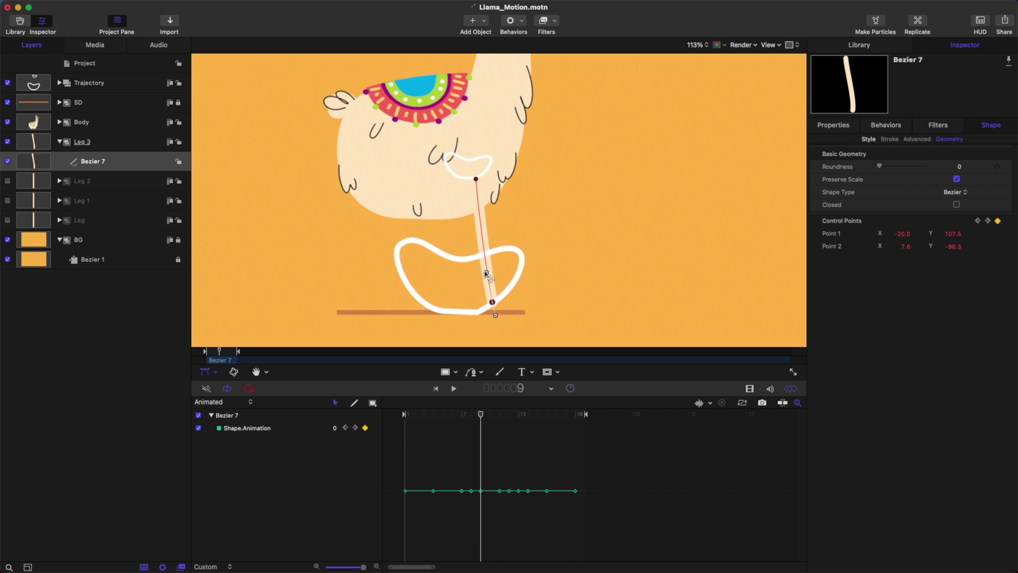
- At frame 8, shift the leg's top point slightly down and backward along the upper trajectory
{"action": "key", "text": "alt+z"}
{"action": "key", "text": "alt+x"}
{"action": "key", "text": "alt+z"}
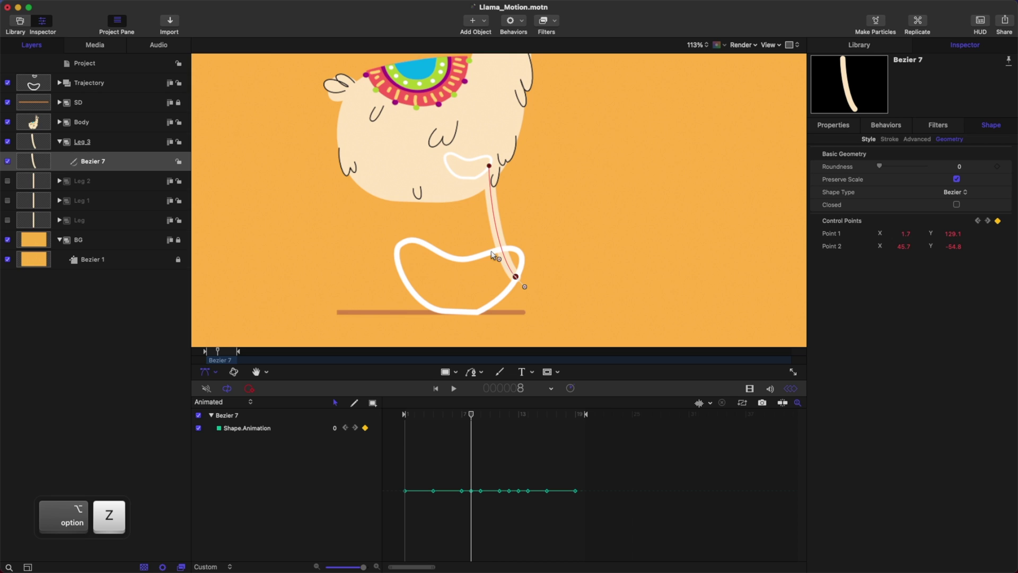
{"action": "key", "text": "alt+z"}
{"action": "key", "text": "alt+x"}
{"action": "key", "text": "alt+x"}
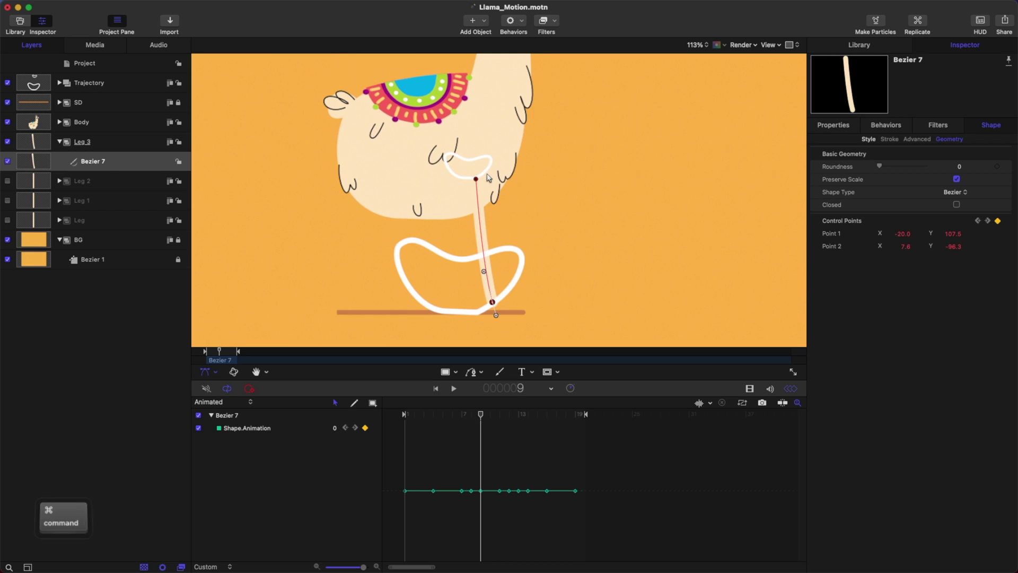
{"action": "key", "text": "alt+z"}
{"action": "left_click_drag", "start_coordinate": [489, 166], "coordinate": [482, 173]}
- At frame 11, move the foot point backward along the lower trajectory to about X -87, Y -109
{"action": "key", "text": "alt+x"}
{"action": "key", "text": "alt+x"}
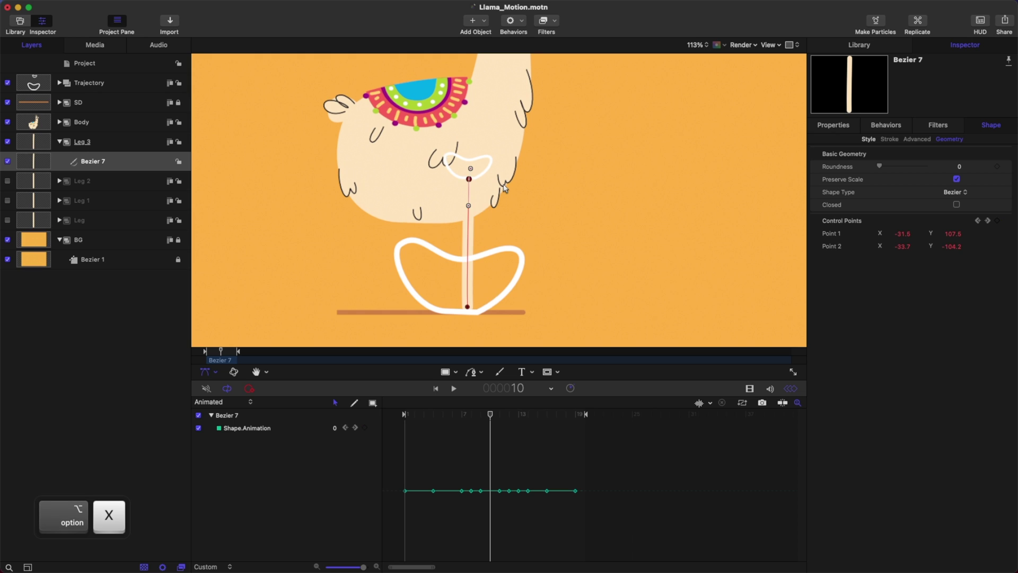
{"action": "key", "text": "alt+x"}
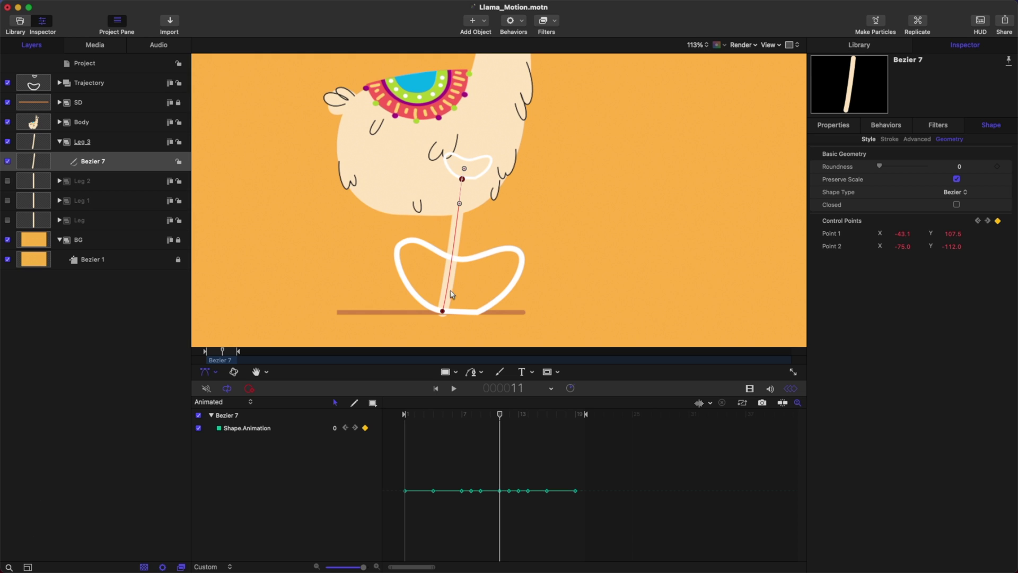
{"action": "key", "text": "alt+z"}
{"action": "key", "text": "alt+z"}
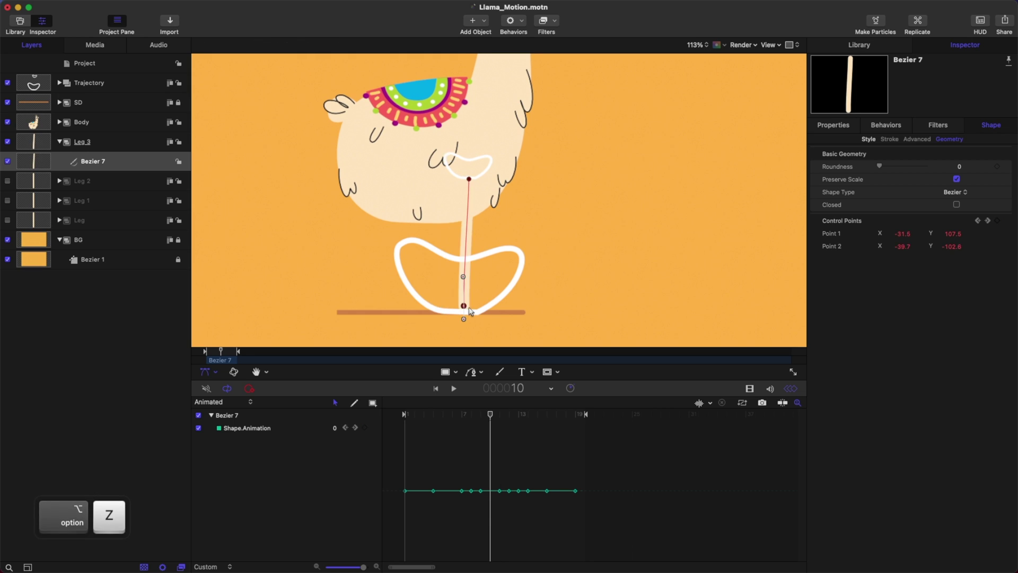
- At frame 10, adjust the leg's curve handles to give it a slight bend and save the project
{"action": "key", "text": "alt+x"}
{"action": "left_click_drag", "start_coordinate": [462, 277], "coordinate": [464, 277]}
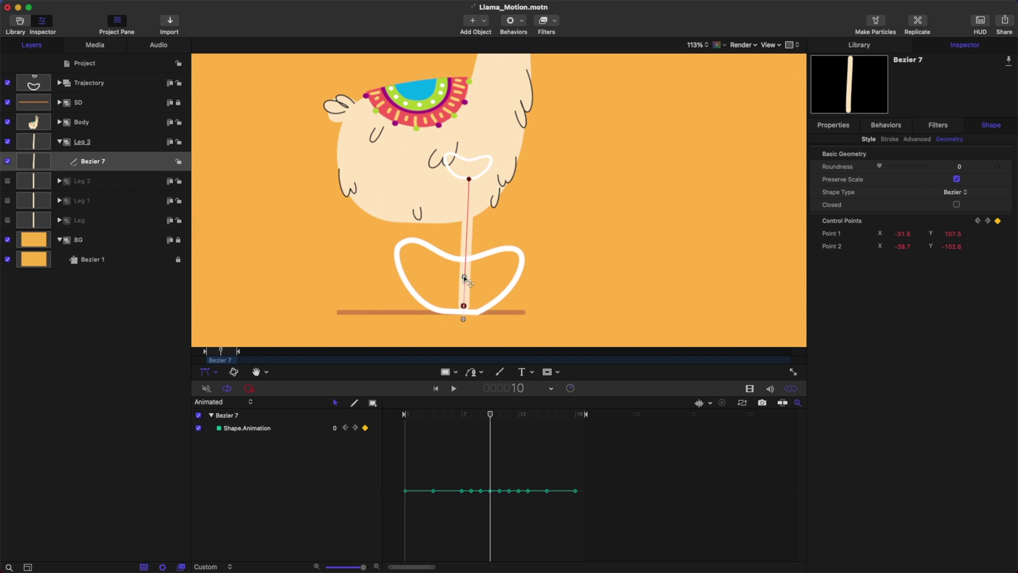
{"action": "key", "text": "super+s"}
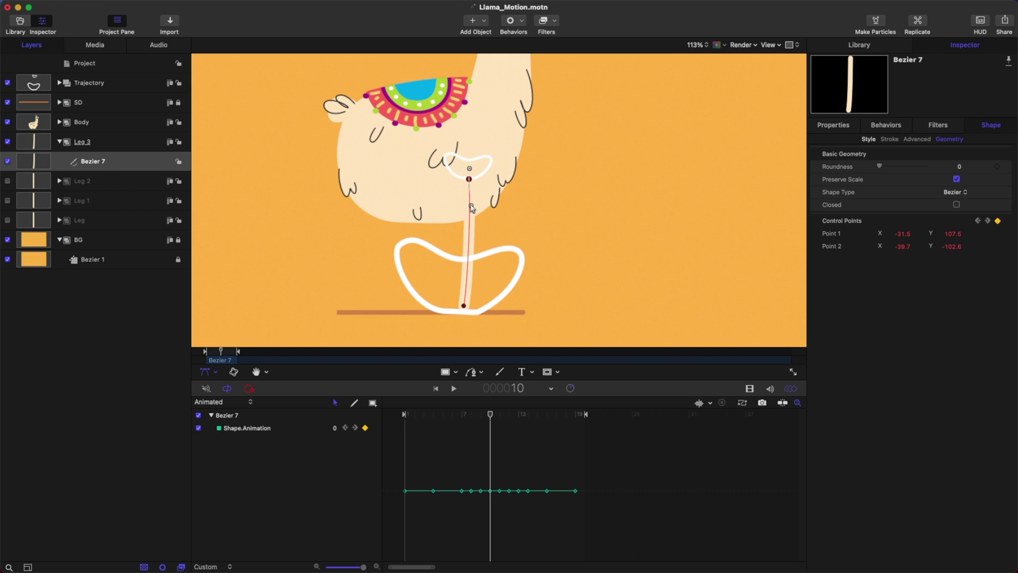
- Compare frames 9 to 11 and straighten the leg's slight bend at frame 11
{"action": "key", "text": "alt+z"}
{"action": "key", "text": "alt+x"}
{"action": "key", "text": "alt+x"}
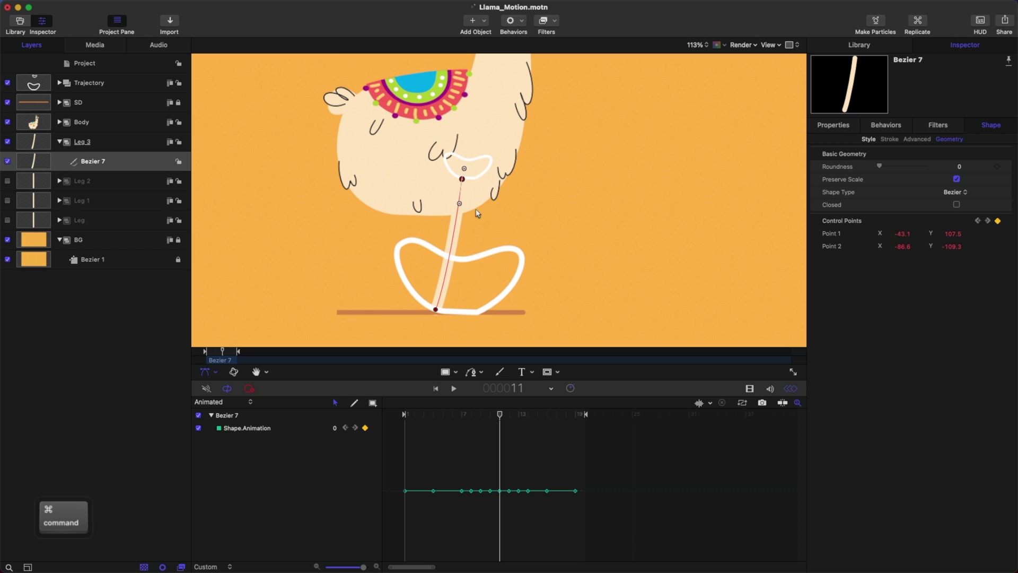
{"action": "key", "text": "alt+z"}
{"action": "key", "text": "alt+x"}
{"action": "key", "text": "alt+z"}
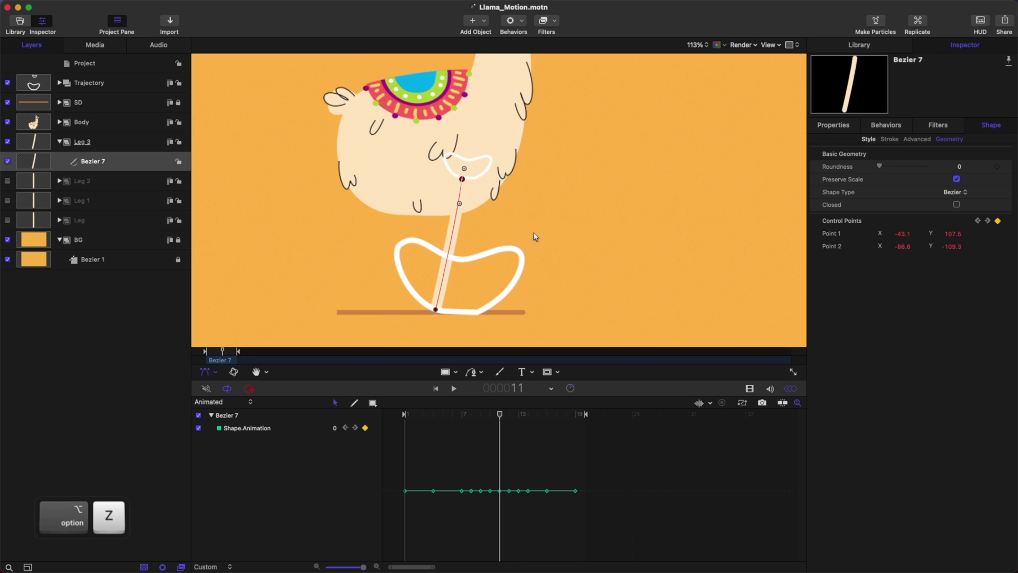
- At frame 12, adjust the foot point's handle to reduce the curve of the lower leg
{"action": "key", "text": "alt+x"}
{"action": "left_click", "coordinate": [452, 172]}
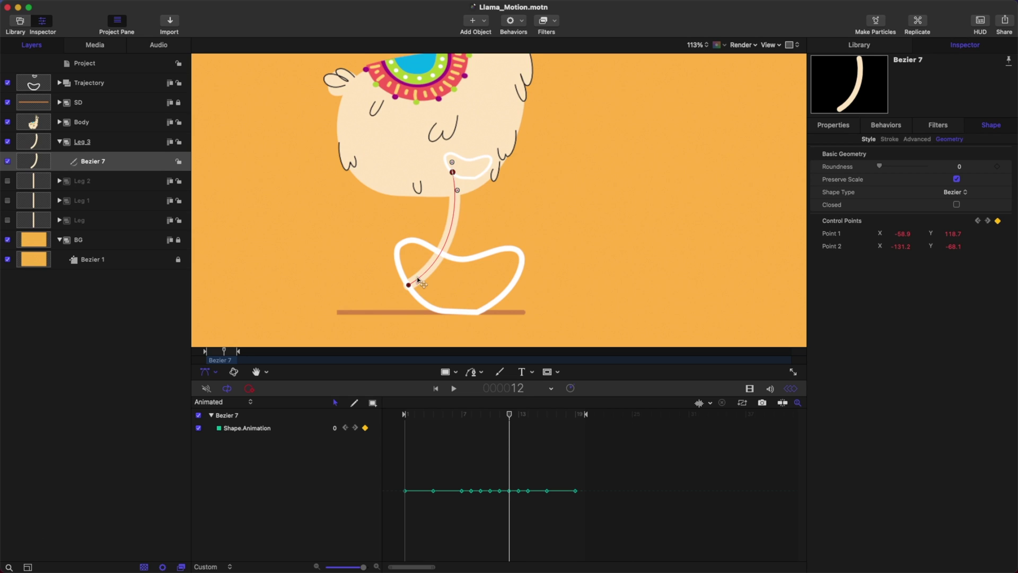
{"action": "left_click", "coordinate": [417, 281]}
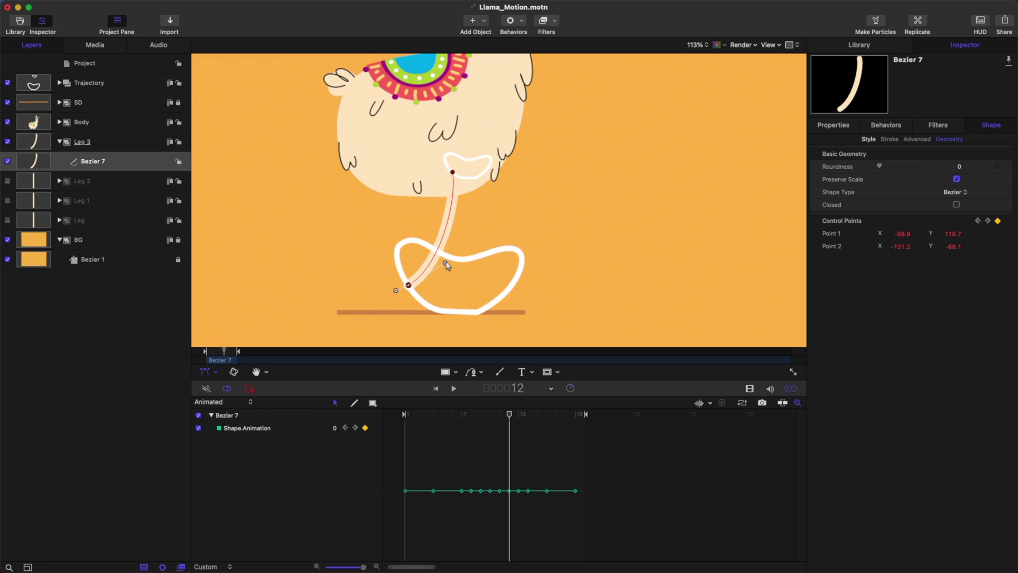
- Try to reshape the upper leg at frame 12 by shifting the top point's lower handle, and undo it
{"action": "key", "text": "alt+z"}
{"action": "key", "text": "alt+x"}
{"action": "left_click_drag", "start_coordinate": [460, 198], "coordinate": [451, 200]}
{"action": "key", "text": "super+z"}
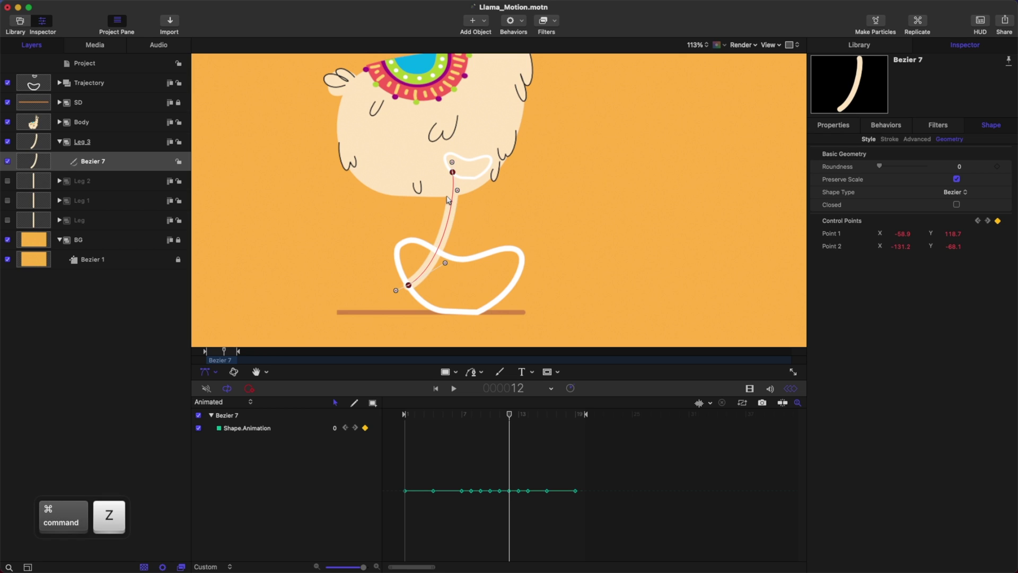
- Reselect the Bezier 7 leg at frame 12 and pull the top point's lower handle downward to straighten the upper leg
{"action": "key", "text": "alt+z"}
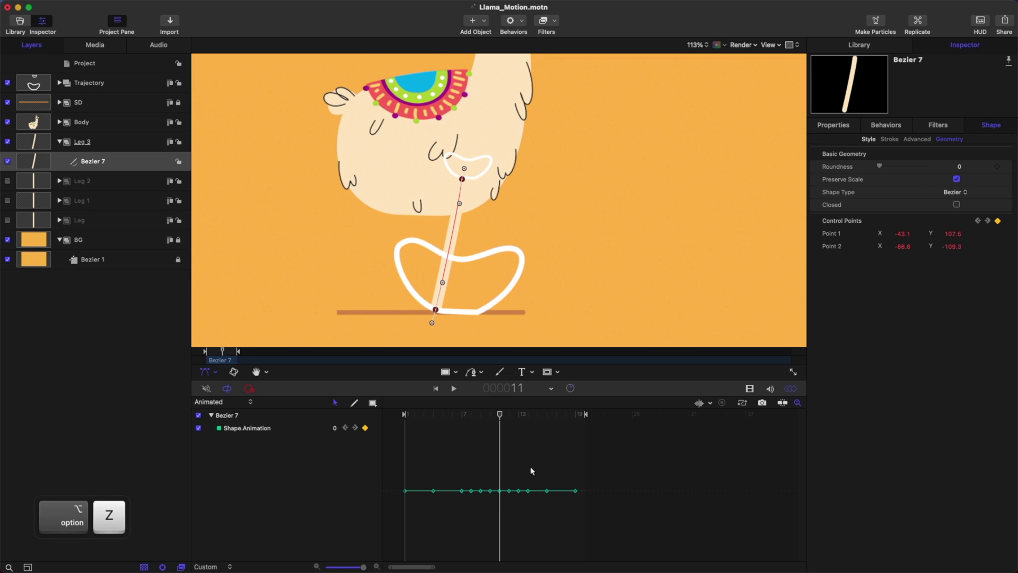
{"action": "key", "text": "alt+x"}
{"action": "left_click", "coordinate": [428, 295]}
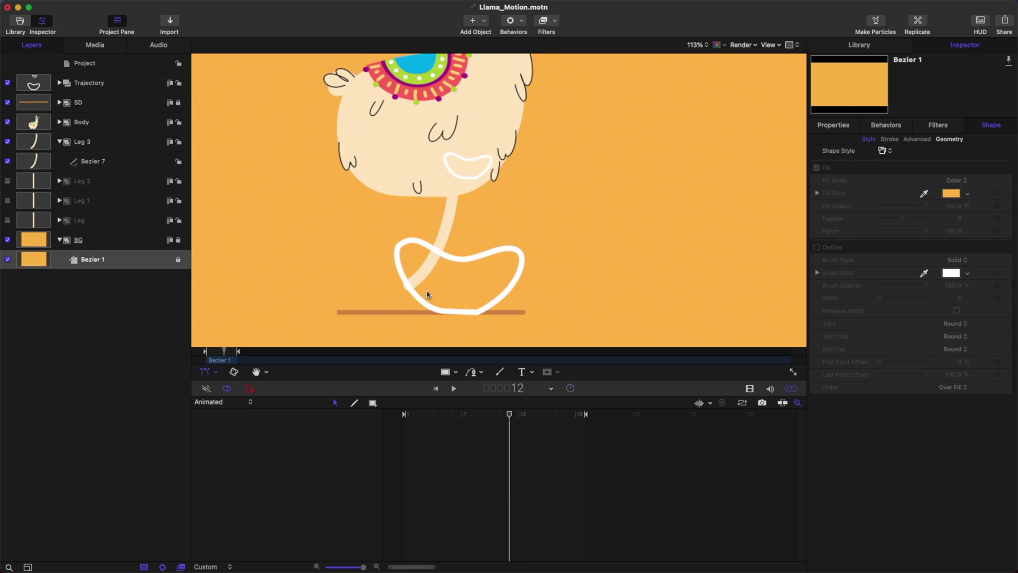
{"action": "left_click", "coordinate": [115, 163]}
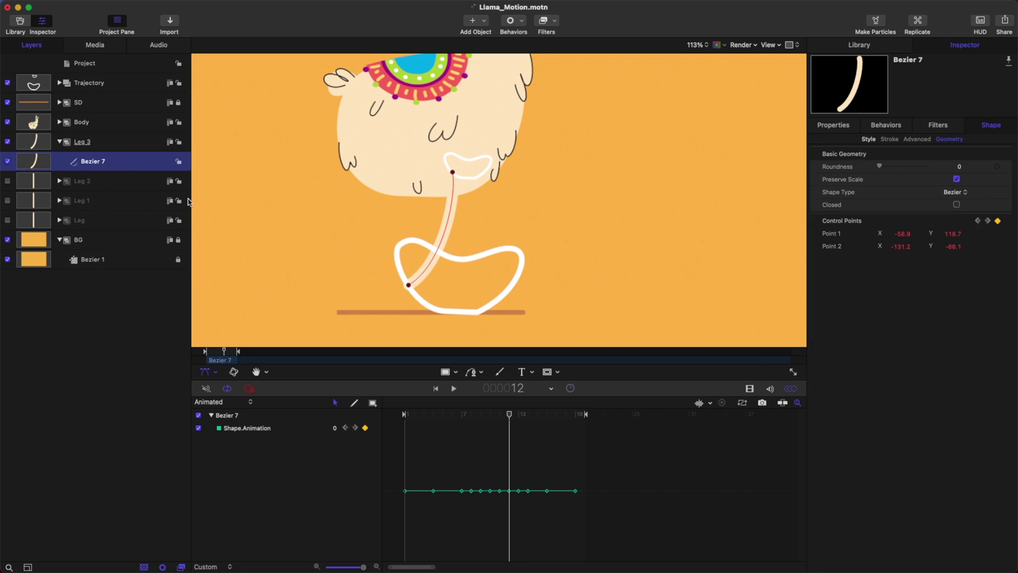
{"action": "left_click", "coordinate": [453, 174]}
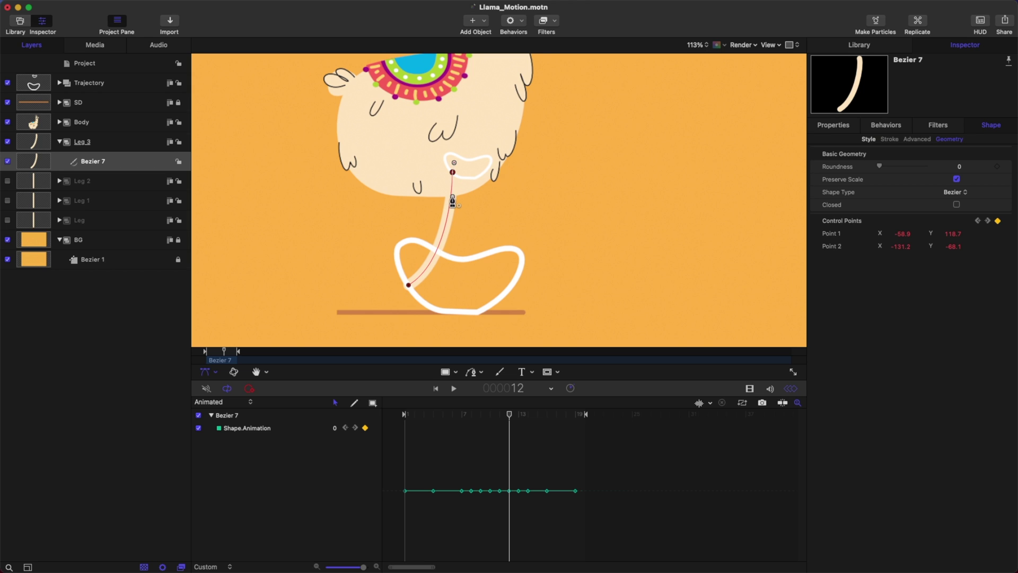
{"action": "key", "text": "alt+z"}
{"action": "key", "text": "alt+x"}
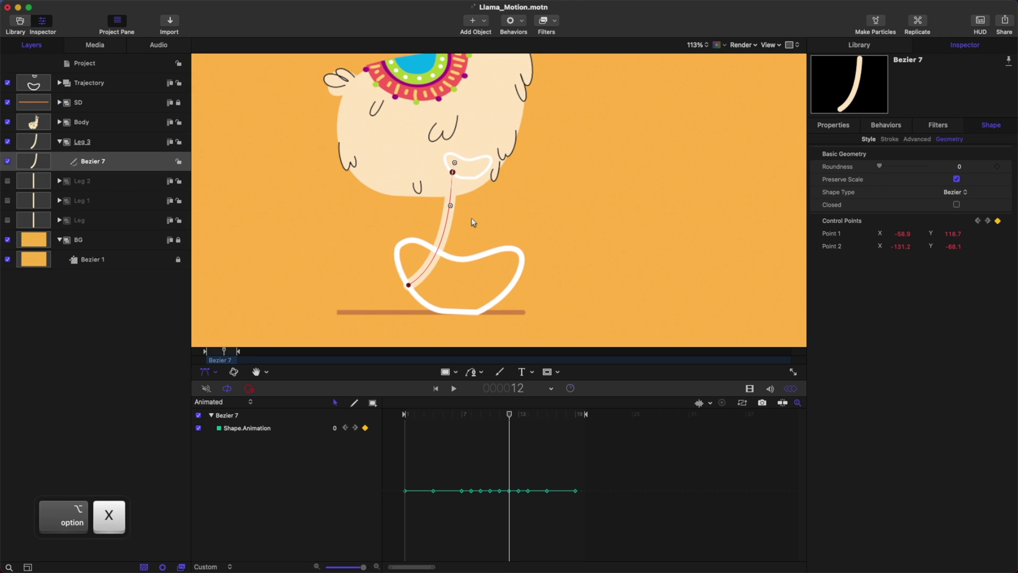
- Save the project and, at frame 16, pull the top point's lower handle backward to soften the leg's bend
{"action": "key", "text": "alt+x"}
{"action": "key", "text": "alt+x"}
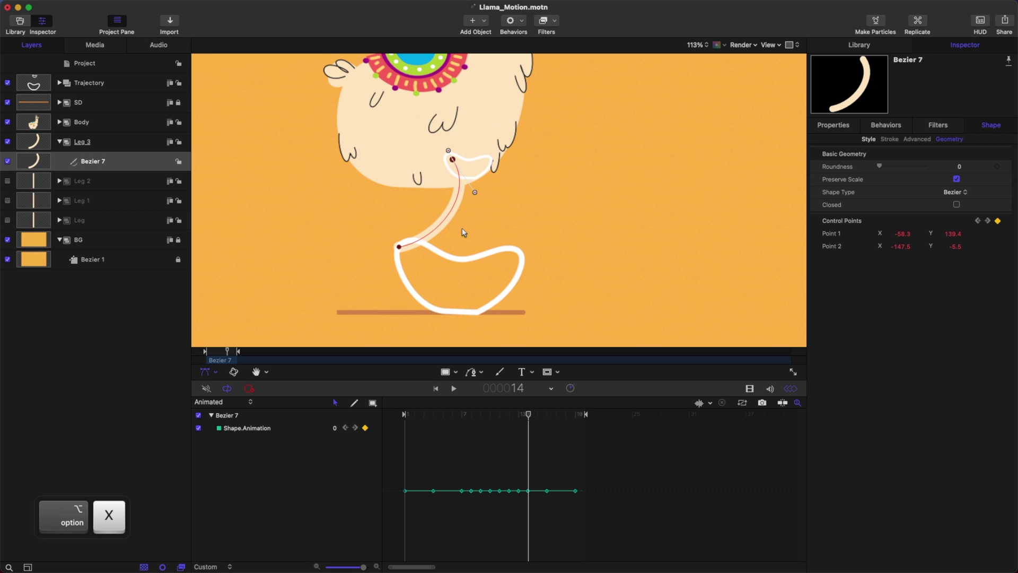
{"action": "key", "text": "alt+x"}
{"action": "key", "text": "alt+x"}
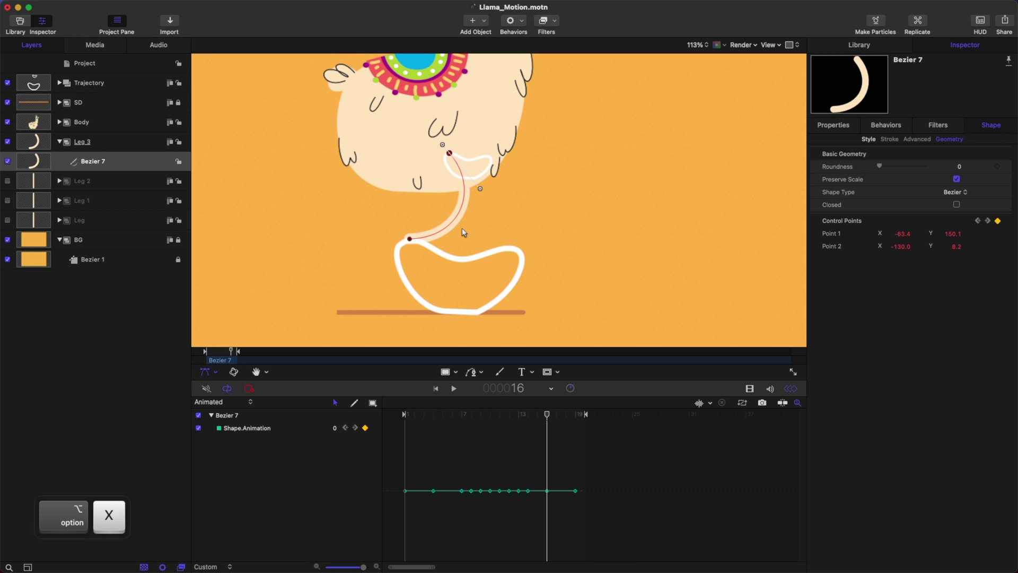
{"action": "key", "text": "super+s"}
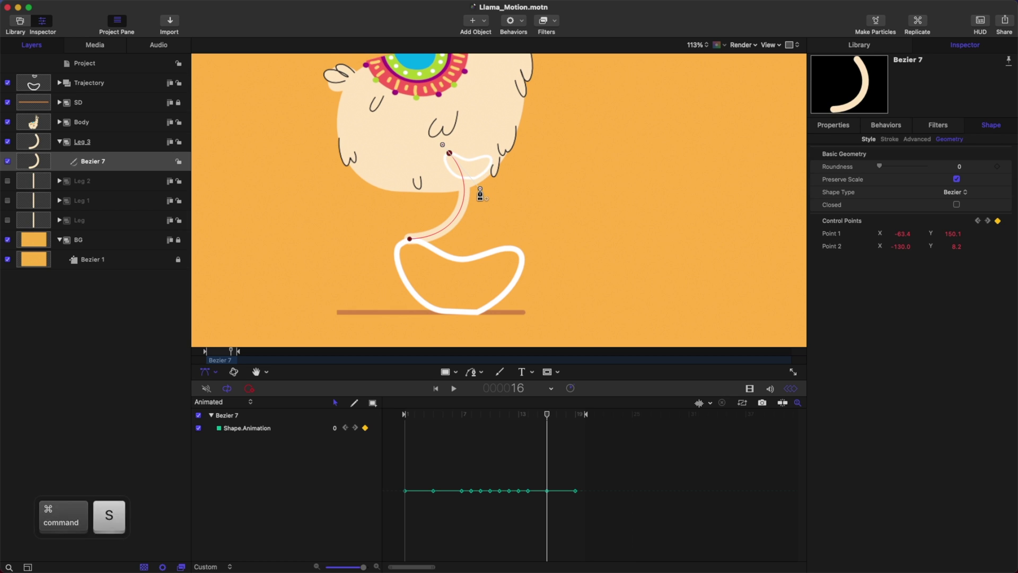
{"action": "left_click_drag", "start_coordinate": [480, 189], "coordinate": [469, 187]}
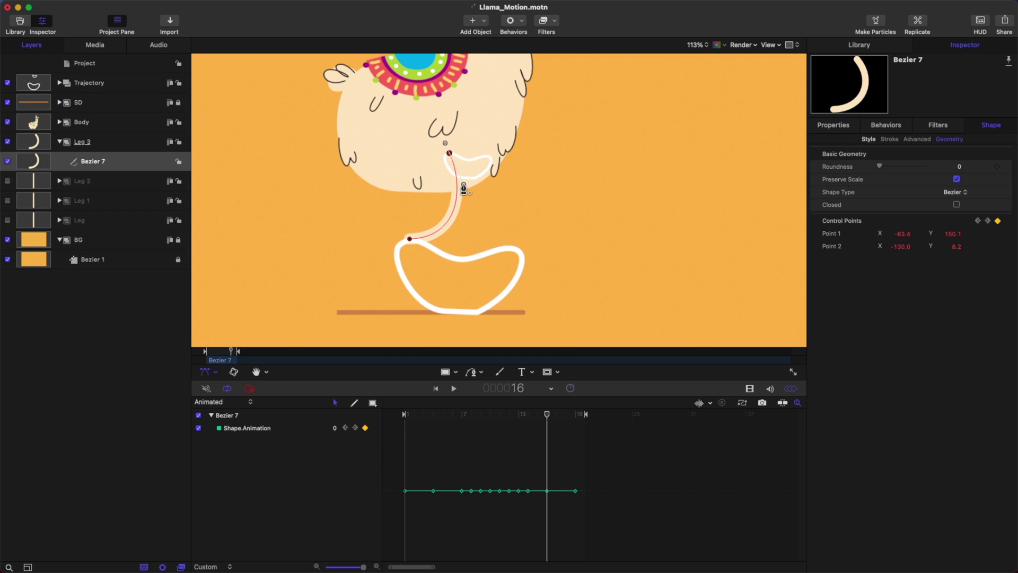
- Step back and forth through frames 11 to 16 to examine how the leg lifts and bends behind the body
{"action": "key", "text": "alt+z"}
{"action": "key", "text": "alt+z"}
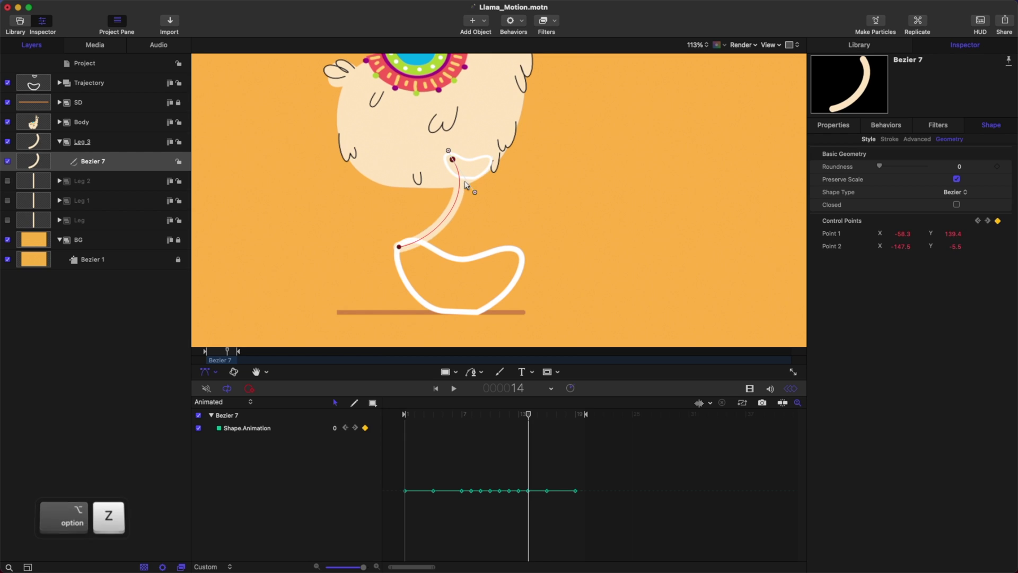
{"action": "key", "text": "alt+x"}
{"action": "key", "text": "alt+x"}
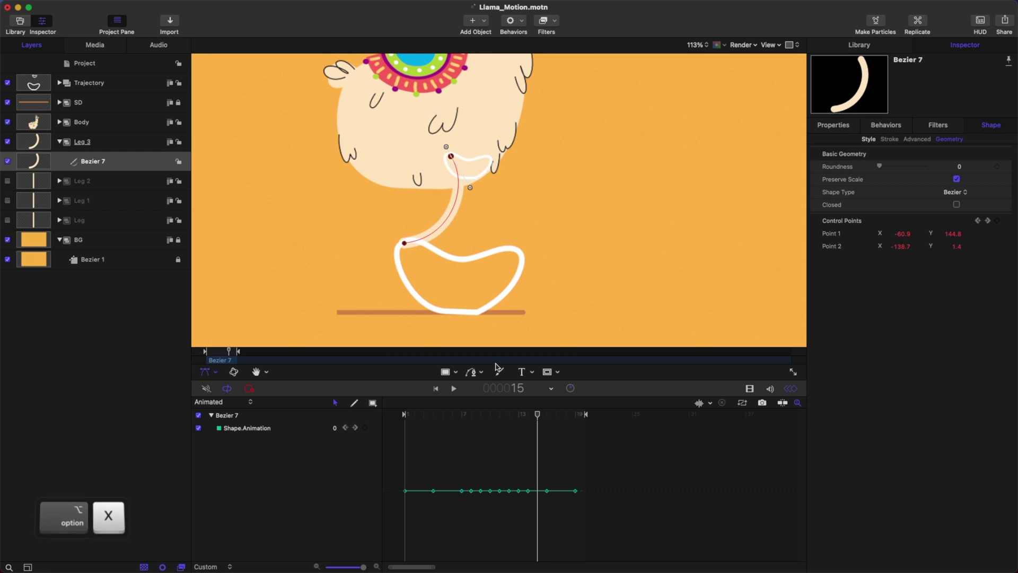
{"action": "key", "text": "alt+z"}
{"action": "key", "text": "alt+z"}
{"action": "key", "text": "alt+z"}
{"action": "key", "text": "alt+z"}
{"action": "key", "text": "alt+x"}
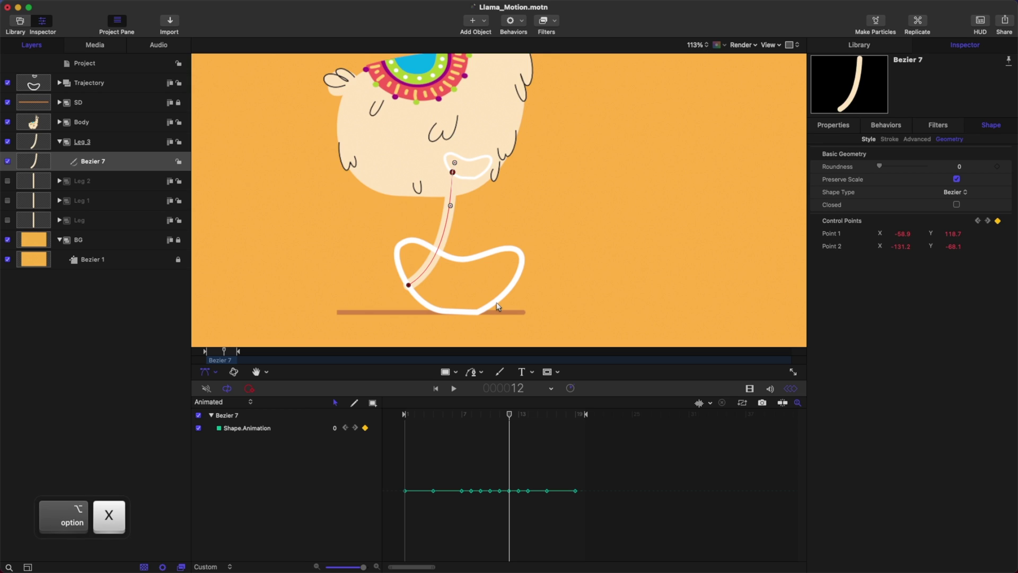
{"action": "key", "text": "alt+z"}
{"action": "key", "text": "alt+z"}
- Compare frames 11 and 12 and nudge the top point's lower handle slightly at frame 12
{"action": "key", "text": "alt+x"}
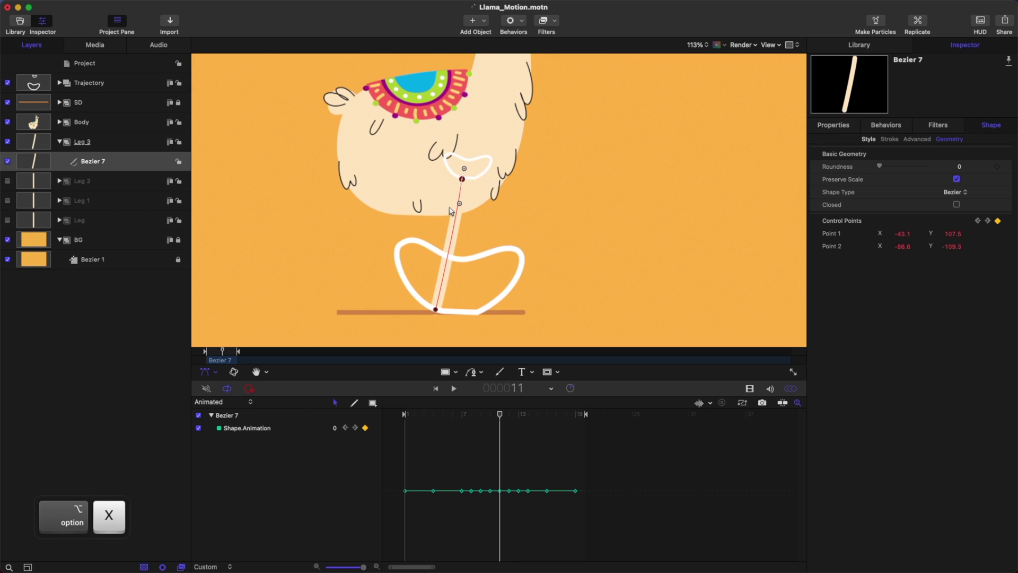
{"action": "key", "text": "alt+x"}
{"action": "key", "text": "alt+z"}
{"action": "key", "text": "alt+x"}
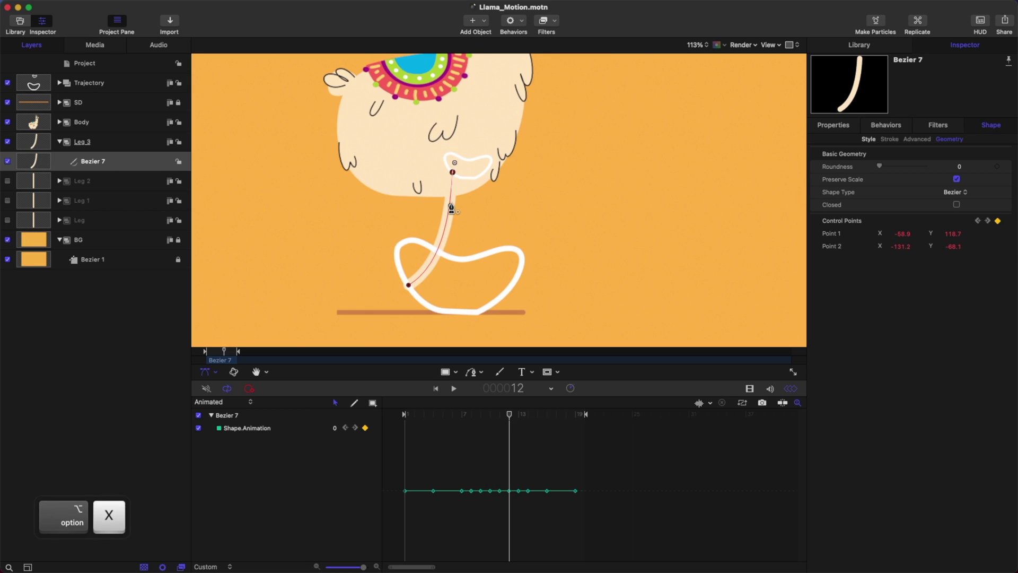
- At frame 13, reshape the leg's curve by adjusting the handles of the top and foot points
{"action": "key", "text": "alt+x"}
{"action": "left_click_drag", "start_coordinate": [469, 201], "coordinate": [459, 229]}
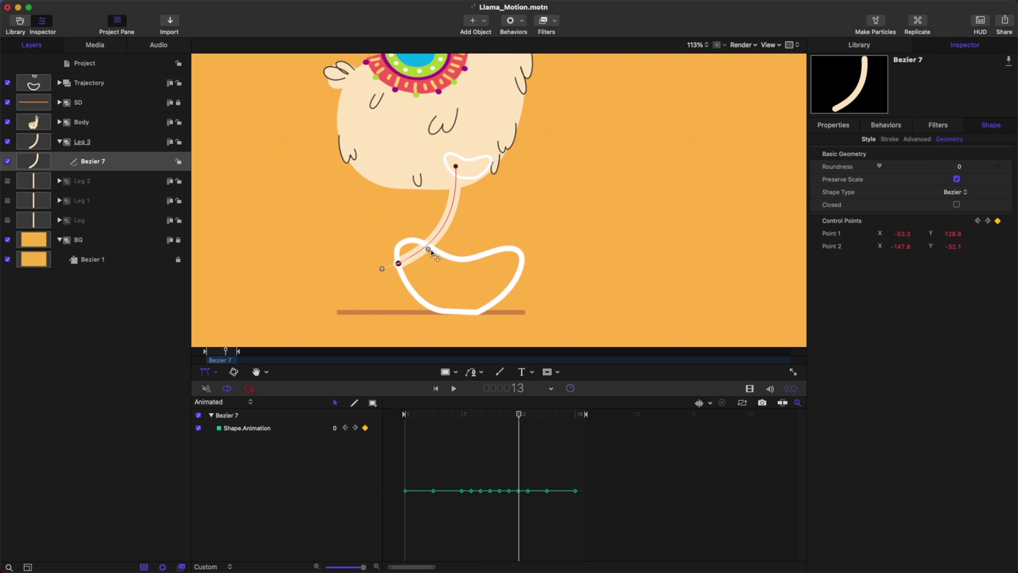
- At frame 14, soften the leg's bend with its handles and move the top point to about X -63, Y 143
{"action": "key", "text": "alt+x"}
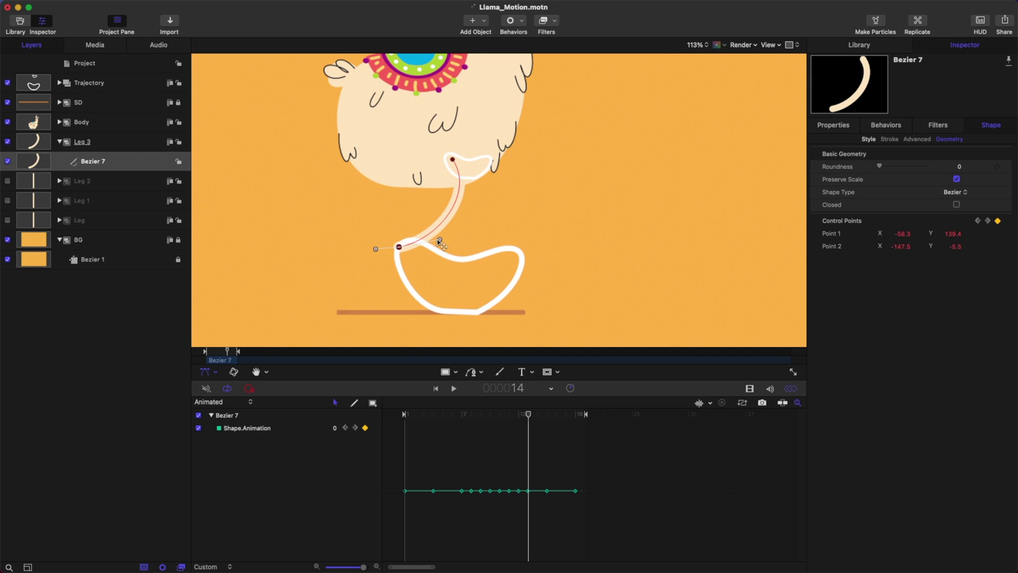
{"action": "left_click_drag", "start_coordinate": [429, 248], "coordinate": [439, 253]}
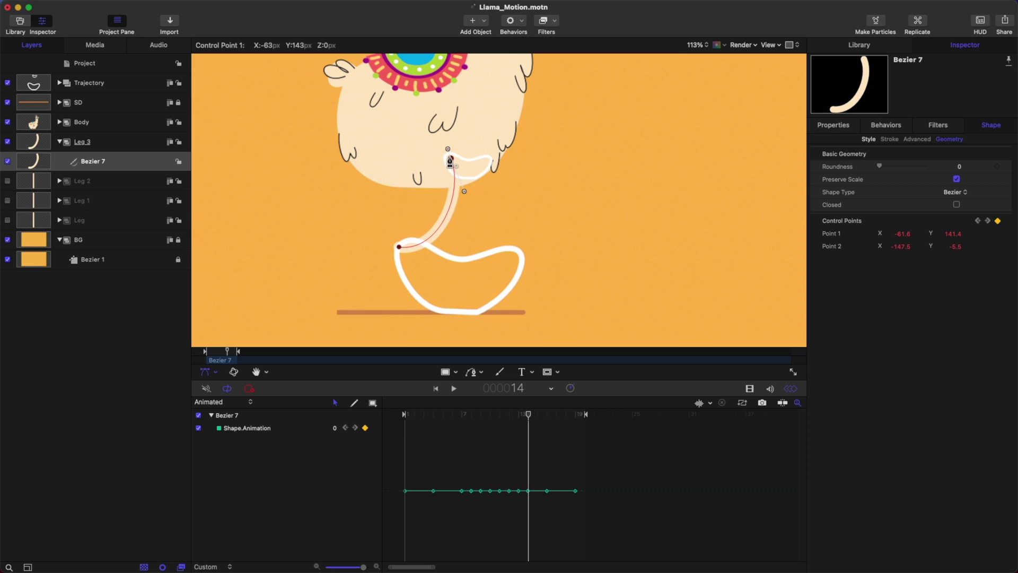
- At frame 13, move the leg's top point backward and slightly down toward the rear of the upper trajectory
{"action": "key", "text": "alt+z"}
{"action": "key", "text": "alt+z"}
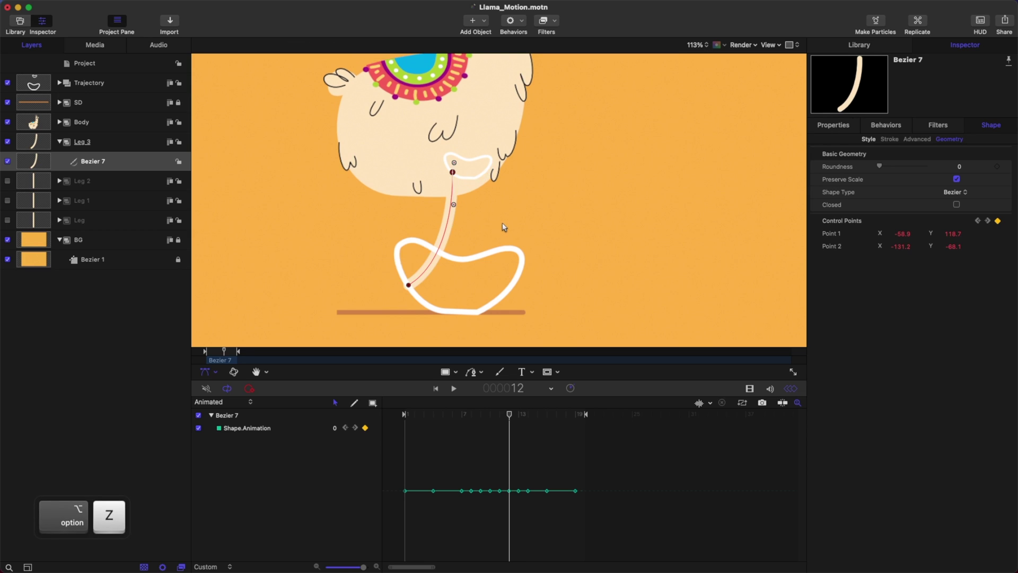
{"action": "key", "text": "alt+x"}
{"action": "left_click_drag", "start_coordinate": [456, 166], "coordinate": [448, 169]}
{"action": "key", "text": "alt+z"}
- At frame 14, move the top point to about X -68.4, Y 146.1 and recheck the neighbouring frames
{"action": "key", "text": "alt+x"}
{"action": "key", "text": "alt+x"}
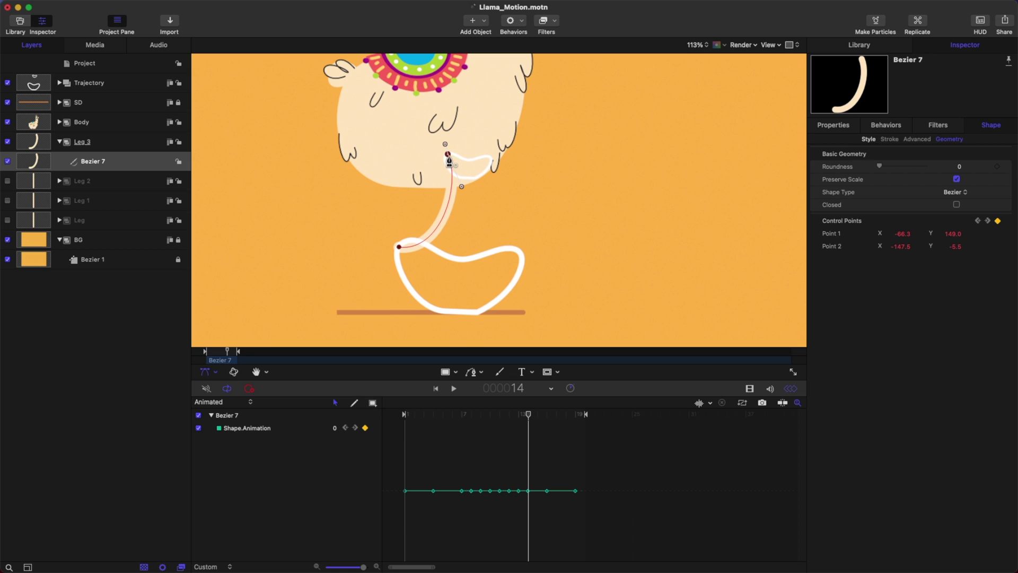
{"action": "left_click_drag", "start_coordinate": [447, 154], "coordinate": [448, 160]}
{"action": "key", "text": "alt+z"}
{"action": "key", "text": "alt+x"}
{"action": "key", "text": "alt+x"}
{"action": "key", "text": "alt+x"}
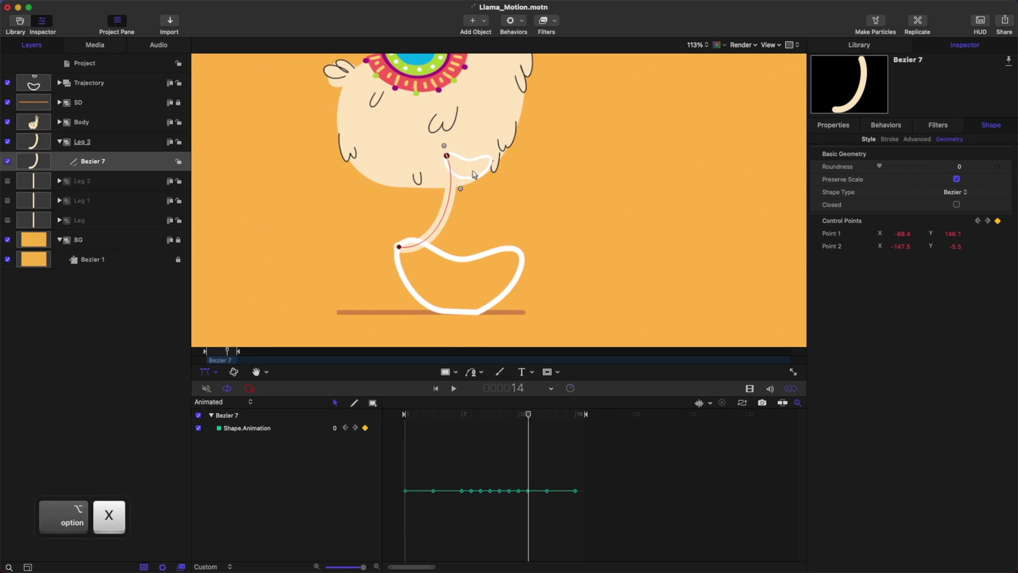
- Step forward from frame 14 to 17 and play the loop from frame 1 to check Leg 3 against the trajectory guides
{"action": "key", "text": "alt+x"}
{"action": "key", "text": "alt+x"}
{"action": "key", "text": "alt+x"}
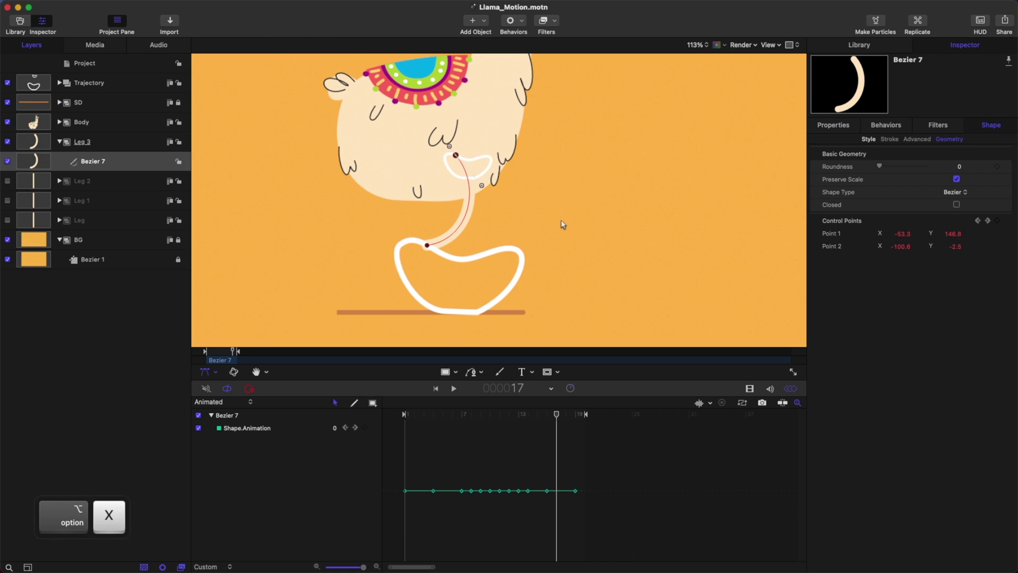
{"action": "key", "text": "space"}
{"action": "key", "text": "space"}
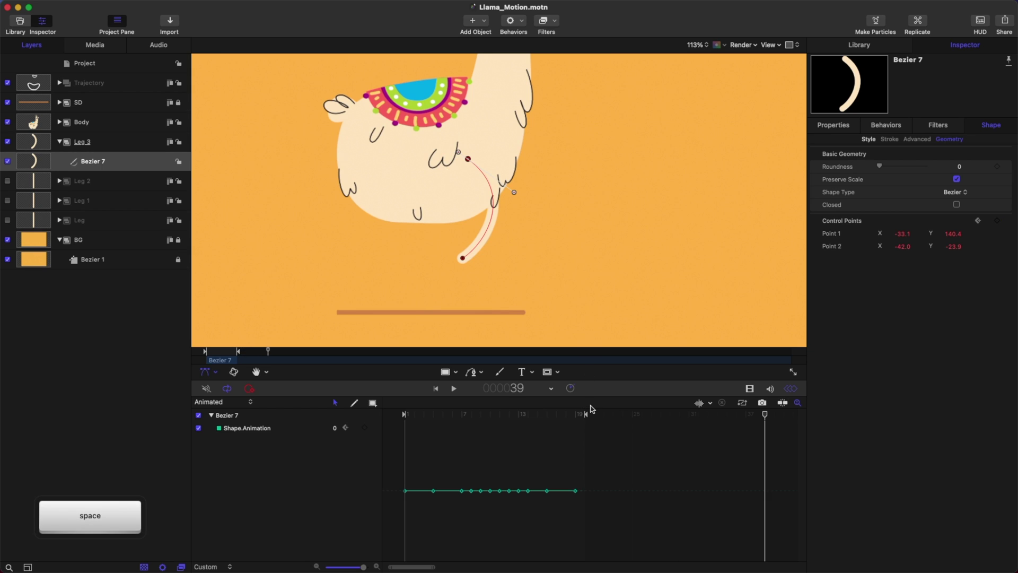
{"action": "left_click_drag", "start_coordinate": [582, 413], "coordinate": [406, 428]}
{"action": "key", "text": "space"}
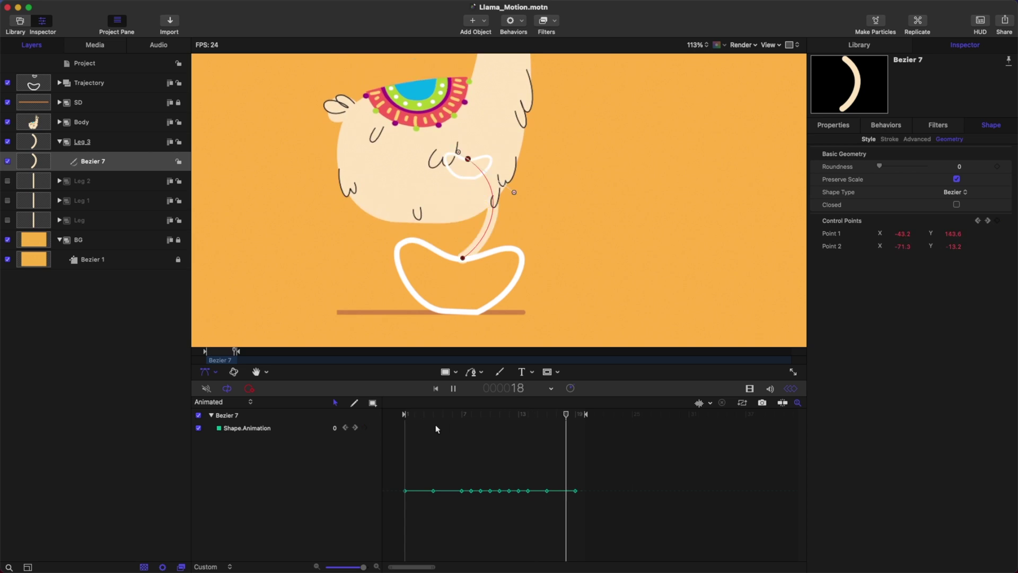
- Hide the Trajectory group, preview the leg's loop without the guides and save the project
{"action": "left_click", "coordinate": [120, 409]}
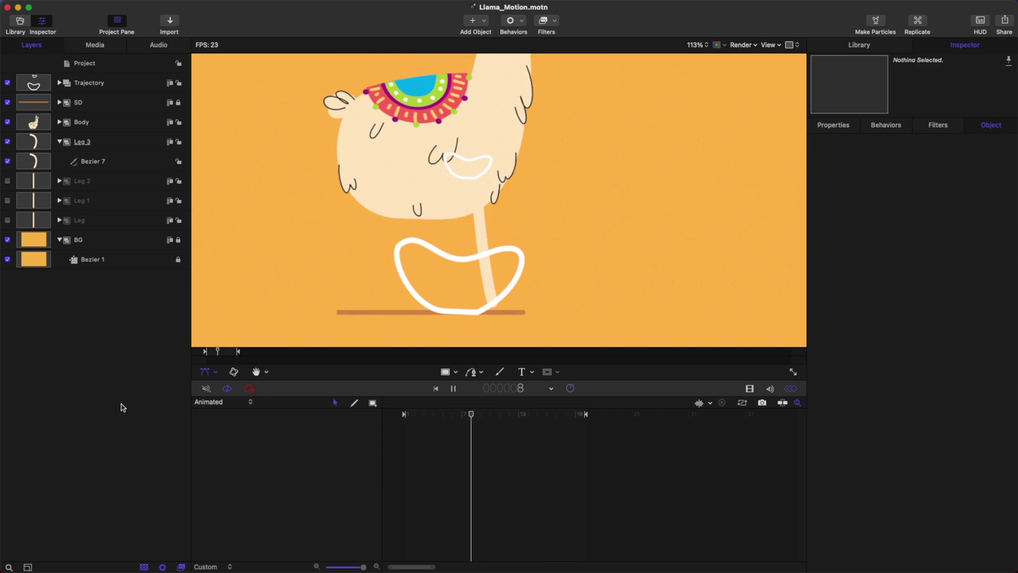
{"action": "left_click", "coordinate": [7, 83]}
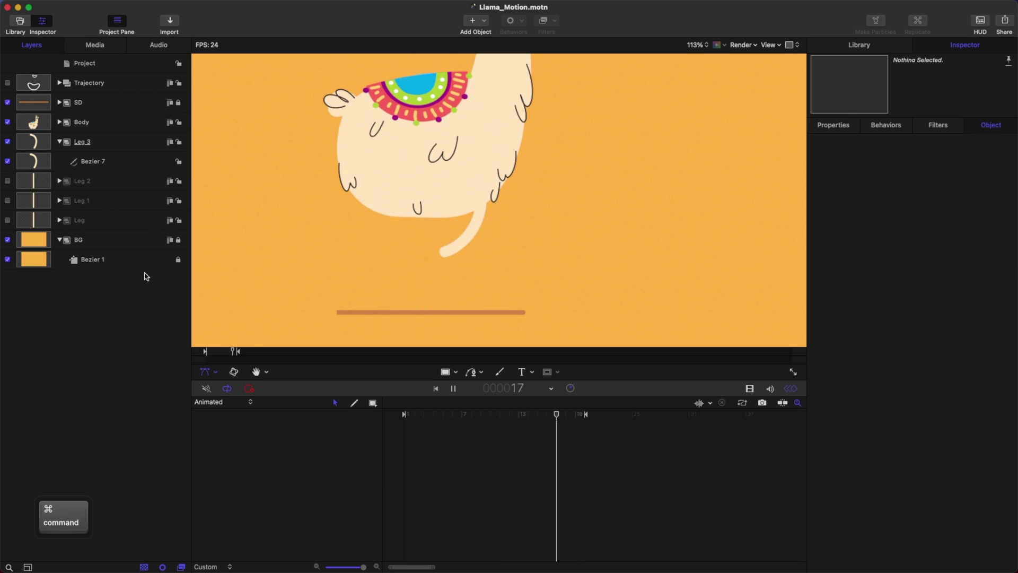
{"action": "key", "text": "super+s"}
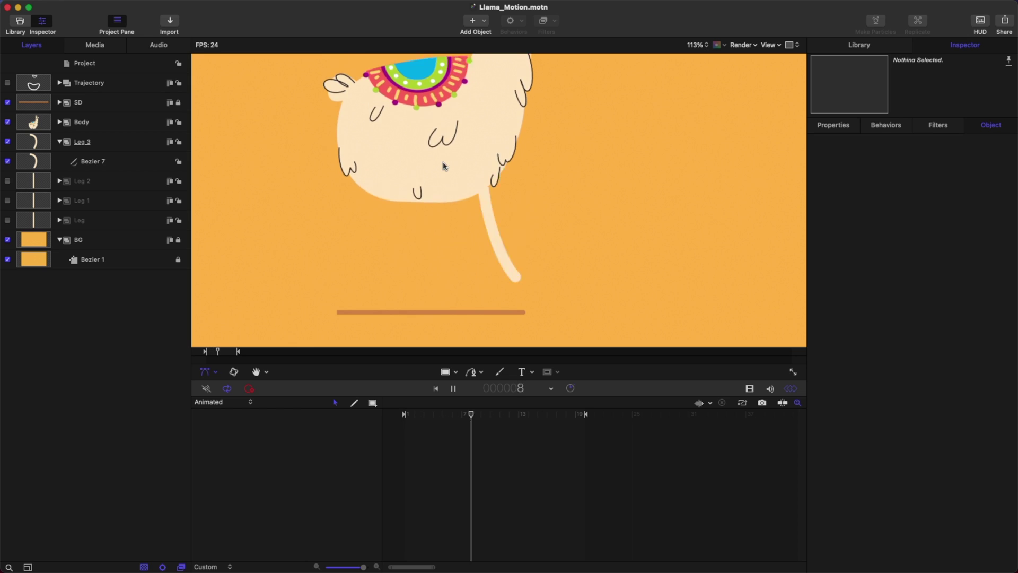
{"action": "key", "text": "super+s"}
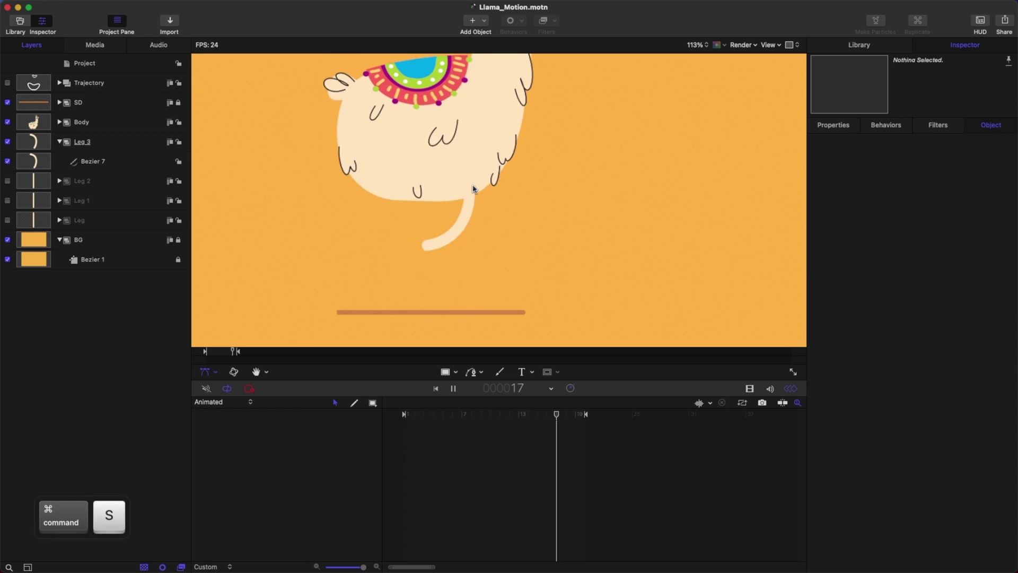
{"action": "key", "text": "space"}
- At frame 1, collapse the Leg 3 group, save the project and duplicate the group
{"action": "left_click_drag", "start_coordinate": [418, 414], "coordinate": [170, 401]}
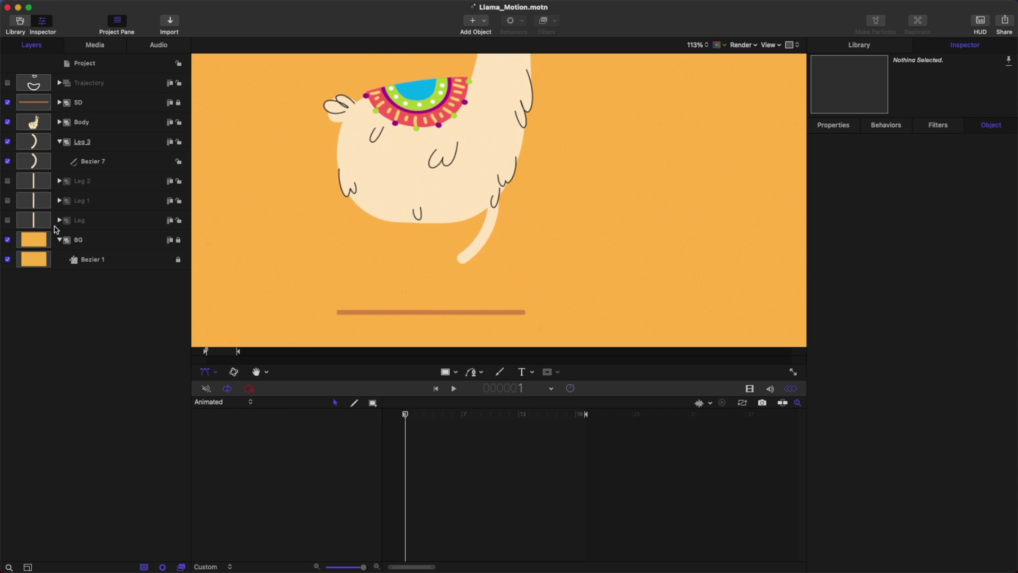
{"action": "left_click", "coordinate": [57, 147]}
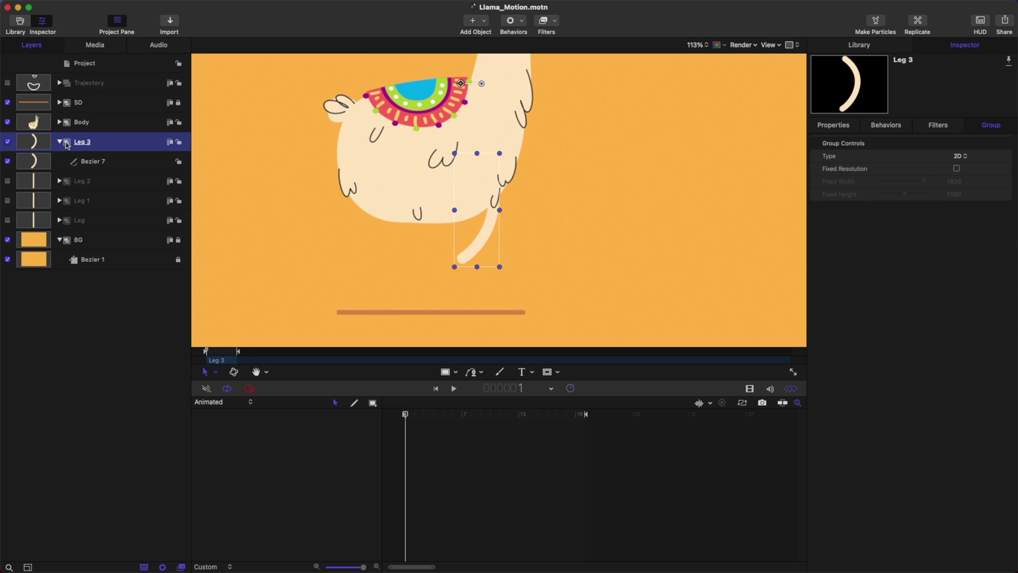
{"action": "left_click", "coordinate": [59, 141]}
{"action": "key", "text": "super+s"}
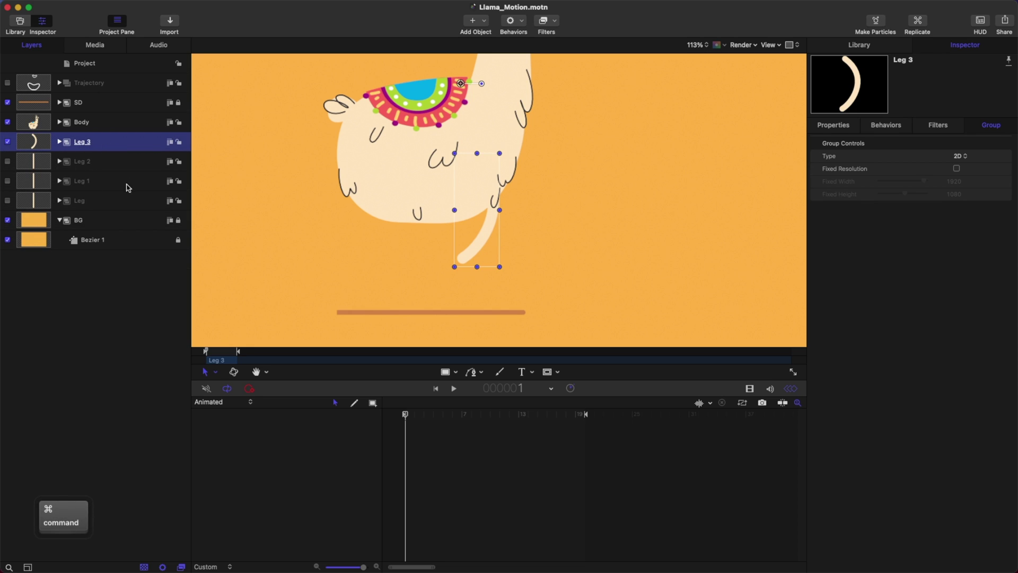
{"action": "key", "text": "super+d"}
{"action": "left_click", "coordinate": [94, 305]}
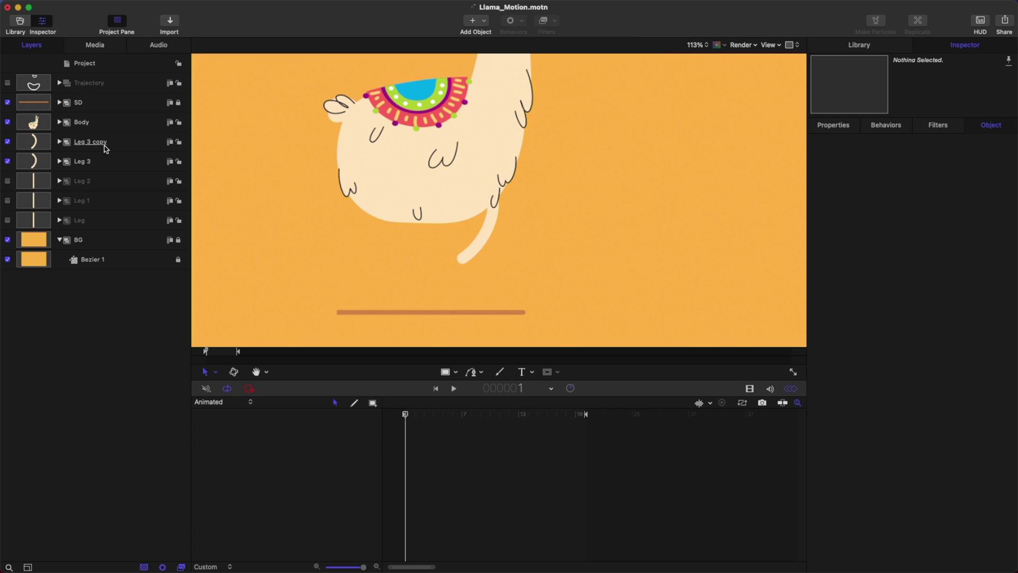
- Move the anchor points of Leg 3 copy and Leg 3 down to the top of the leg
{"action": "left_click", "coordinate": [116, 142]}
{"action": "key", "text": "Tab"}
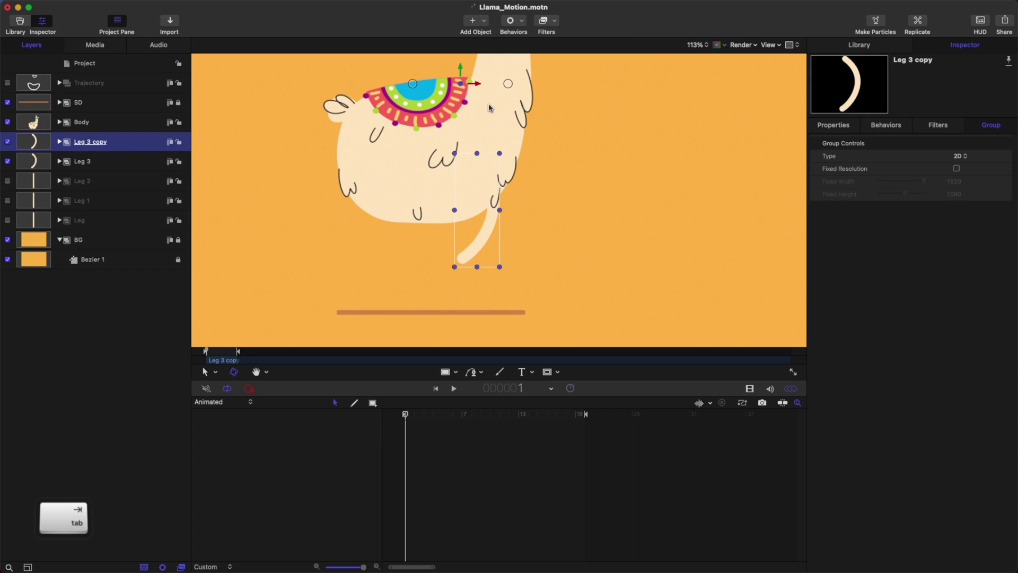
{"action": "left_click_drag", "start_coordinate": [460, 84], "coordinate": [474, 164]}
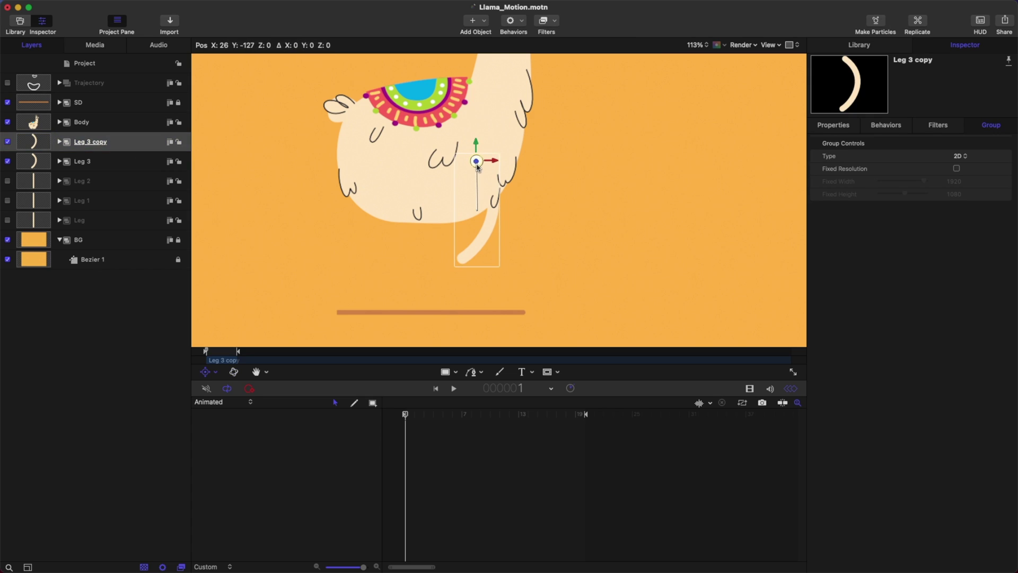
{"action": "left_click", "coordinate": [125, 165]}
{"action": "left_click_drag", "start_coordinate": [462, 92], "coordinate": [479, 164]}
{"action": "key", "text": "Tab"}
- Shift Leg 3 copy slightly toward the llama's rear, beside the original leg, and save the project
{"action": "left_click", "coordinate": [112, 146]}
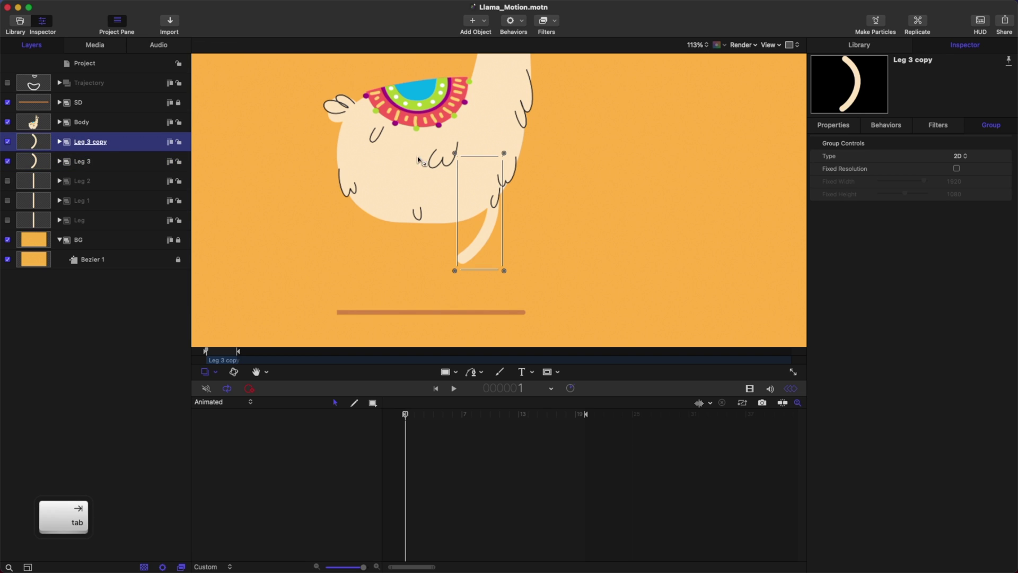
{"action": "key", "text": "Tab"}
{"action": "key", "text": "Tab"}
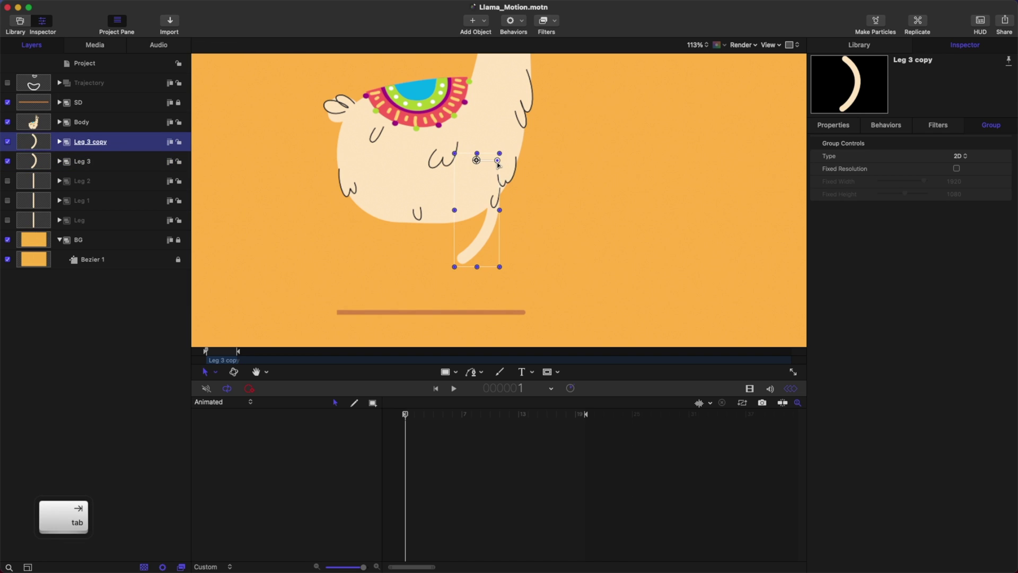
{"action": "left_click_drag", "start_coordinate": [498, 162], "coordinate": [459, 160]}
{"action": "key", "text": "super+z"}
{"action": "key", "text": "super+s"}
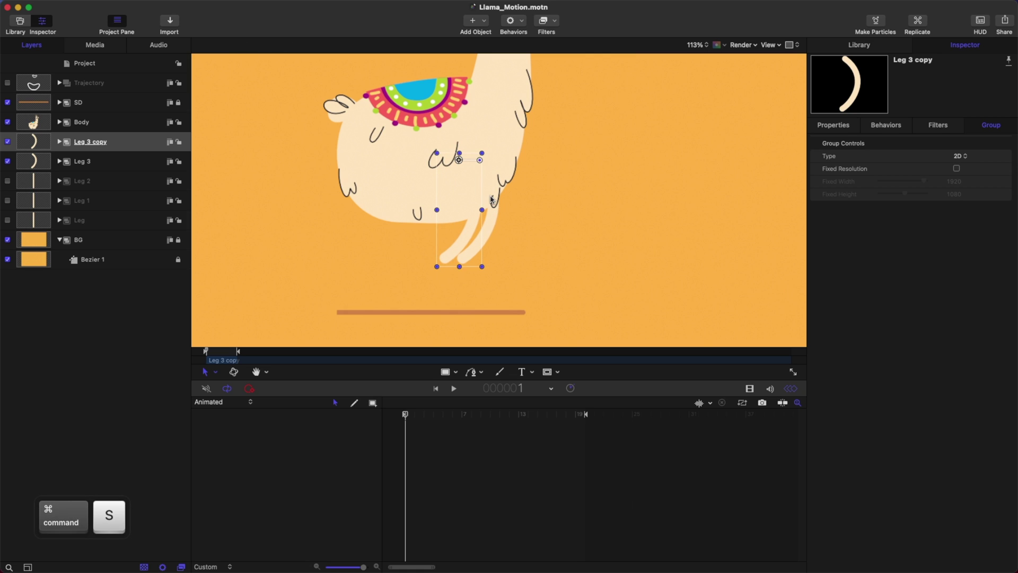
- Copy all Shape.Animation keyframes of Bezier 7 copy and paste them at frame 19 to extend its cycle
{"action": "left_click", "coordinate": [59, 142]}
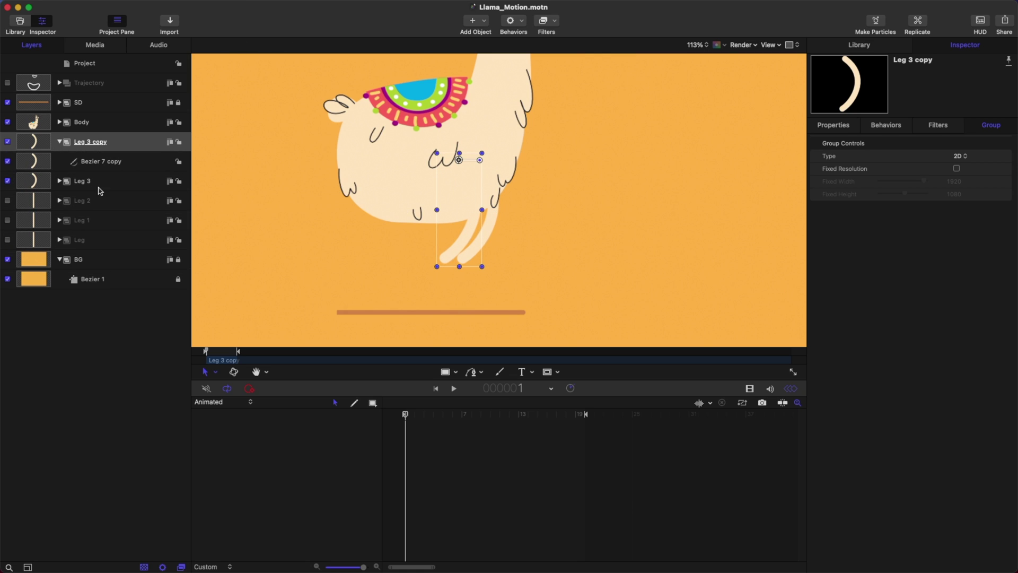
{"action": "left_click", "coordinate": [104, 161]}
{"action": "left_click", "coordinate": [578, 416]}
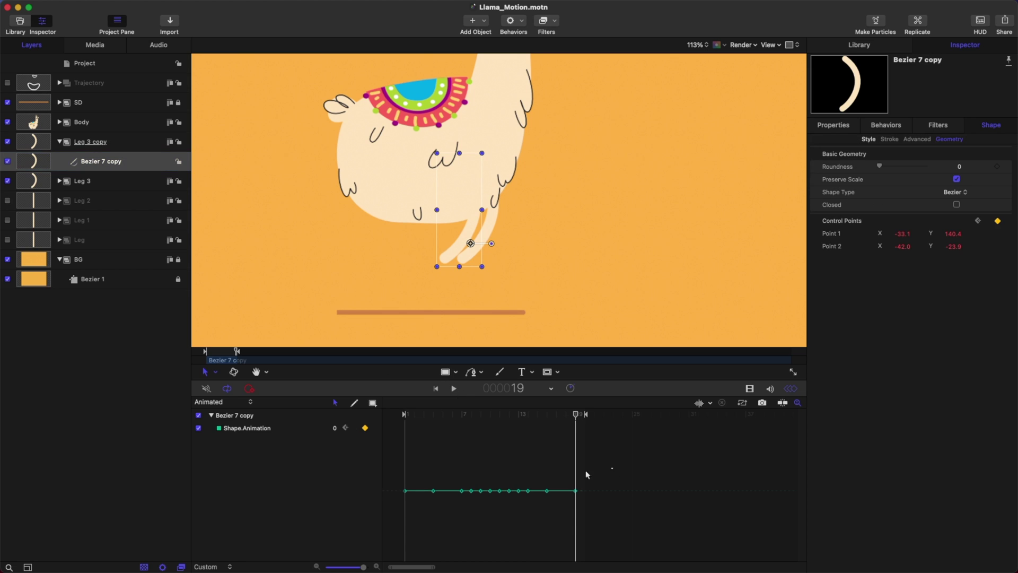
{"action": "left_click_drag", "start_coordinate": [585, 470], "coordinate": [389, 531]}
{"action": "key", "text": "super+c"}
{"action": "key", "text": "super+v"}
- Delete the leg copy's keyframes before frame 10 and shift the remaining ones so the animation starts at frame 1
{"action": "left_click_drag", "start_coordinate": [409, 425], "coordinate": [492, 433]}
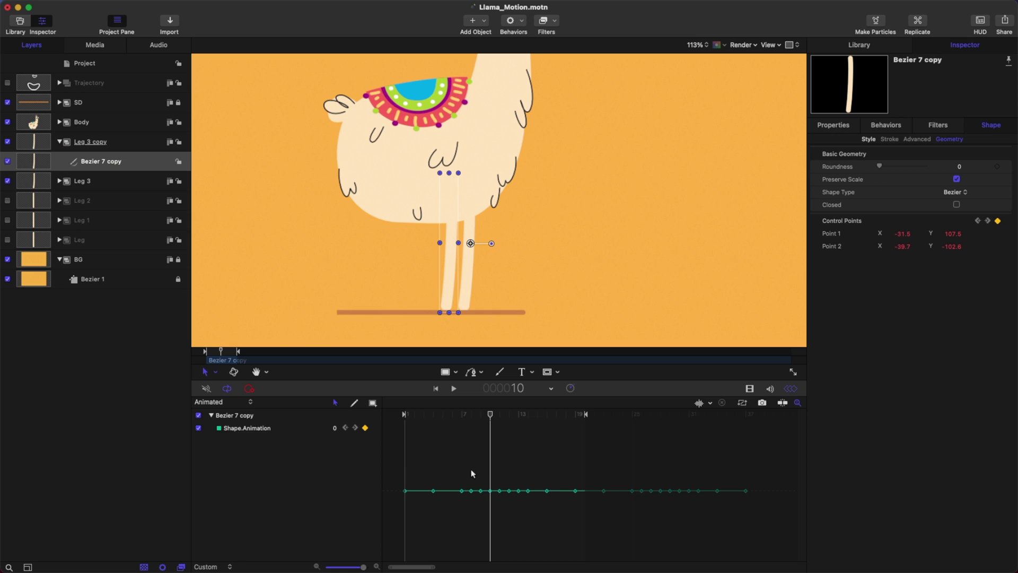
{"action": "left_click_drag", "start_coordinate": [487, 483], "coordinate": [385, 518]}
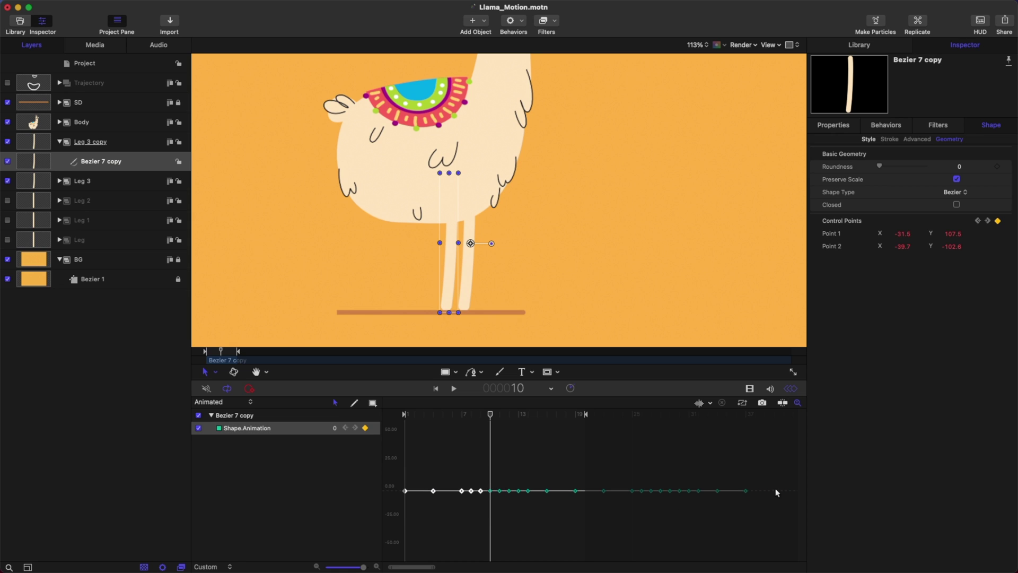
{"action": "key", "text": "Delete"}
{"action": "left_click_drag", "start_coordinate": [776, 466], "coordinate": [405, 495]}
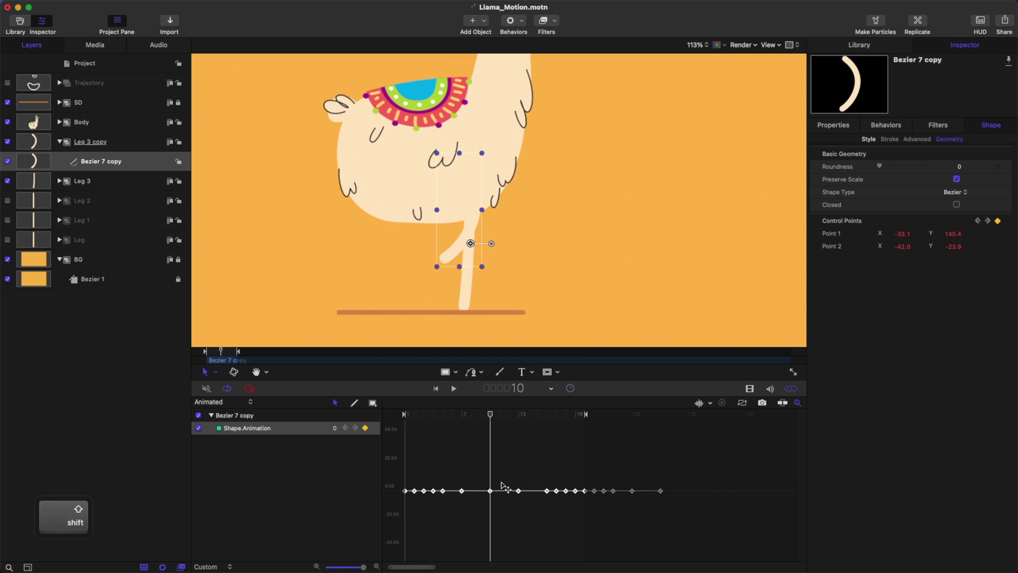
- Delete the leg copy's keyframes beyond frame 19, preview the loop and save the project
{"action": "left_click", "coordinate": [678, 473]}
{"action": "left_click_drag", "start_coordinate": [687, 465], "coordinate": [577, 525]}
{"action": "key", "text": "Delete"}
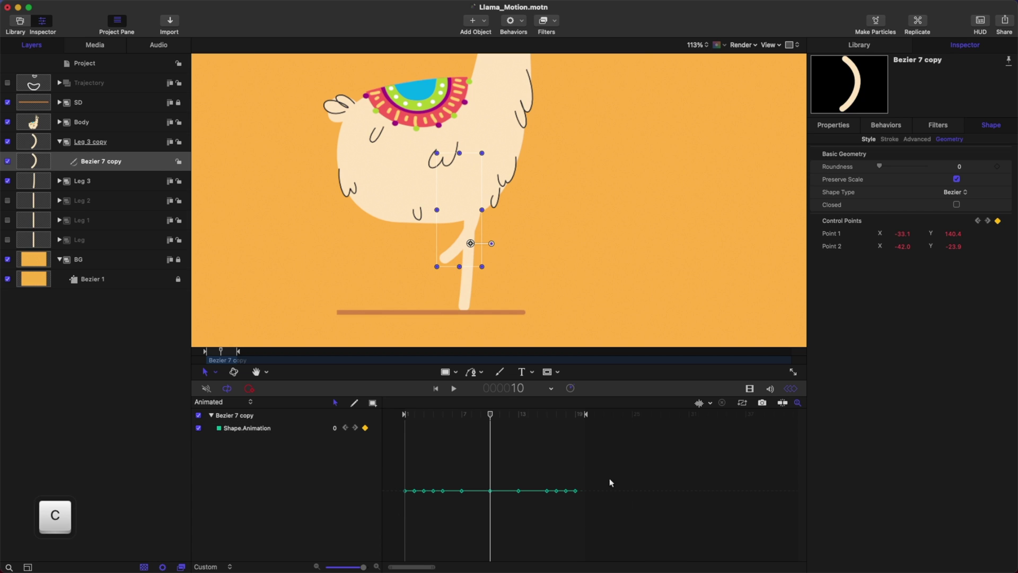
{"action": "key", "text": "space"}
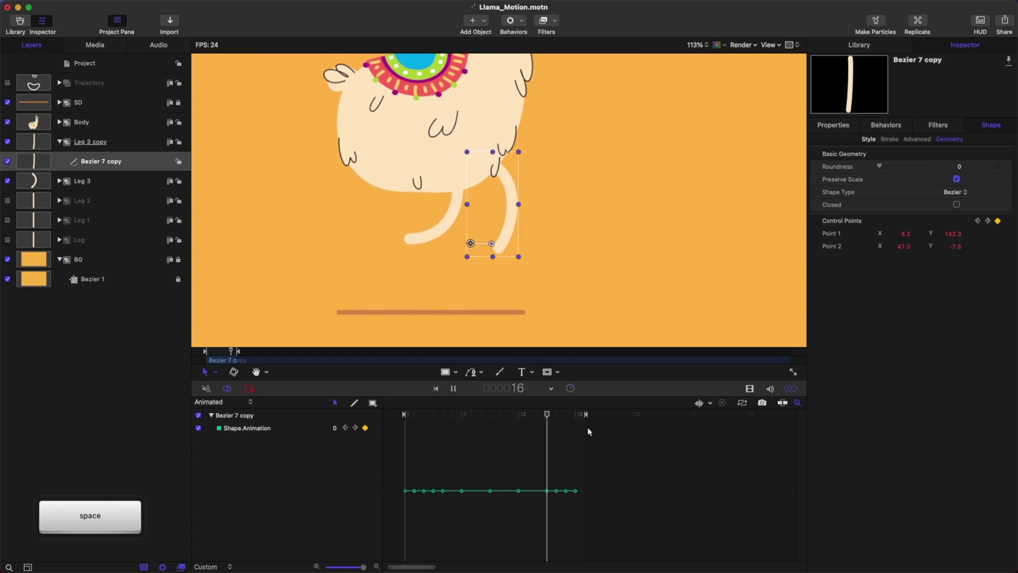
{"action": "key", "text": "space"}
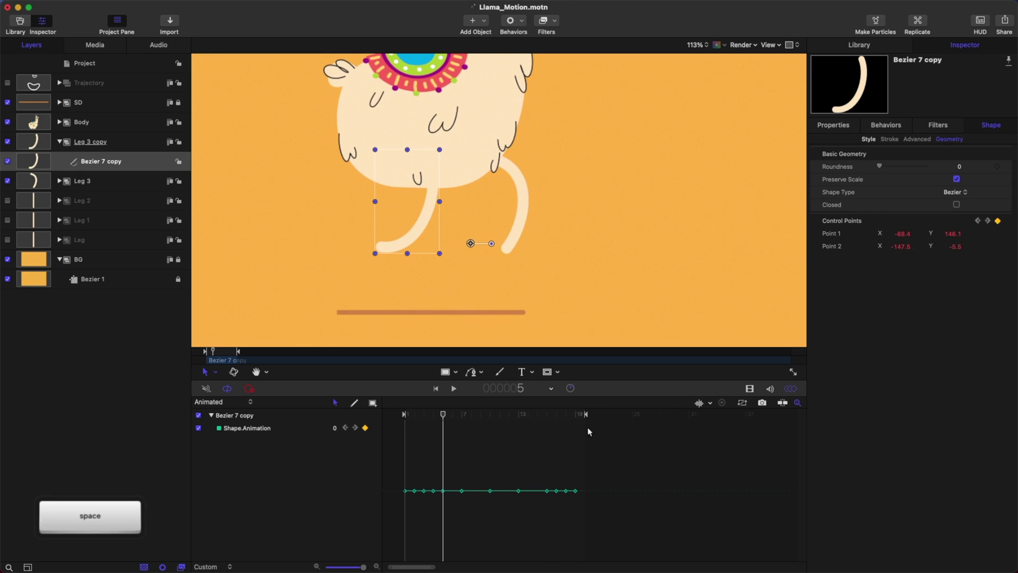
{"action": "key", "text": "super+s"}
- Scrub and replay the loop, comparing the leg positions at frames 1 and 19
{"action": "left_click", "coordinate": [416, 413]}
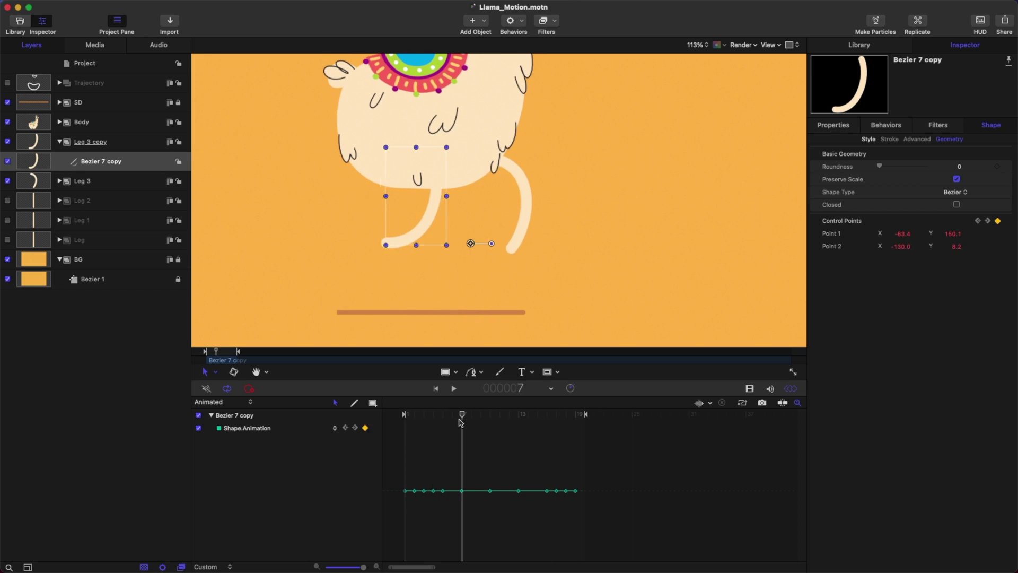
{"action": "key", "text": "space"}
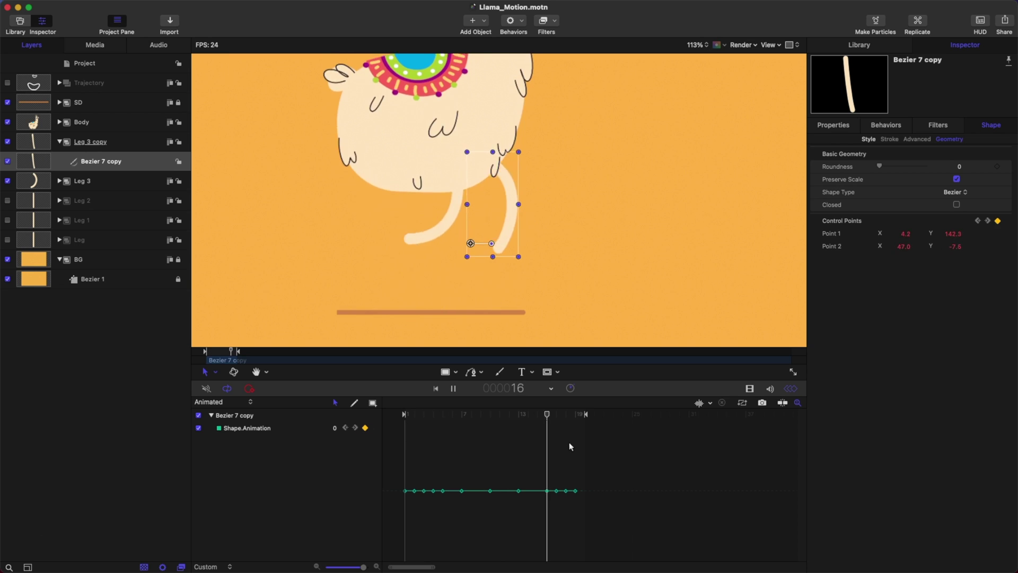
{"action": "key", "text": "space"}
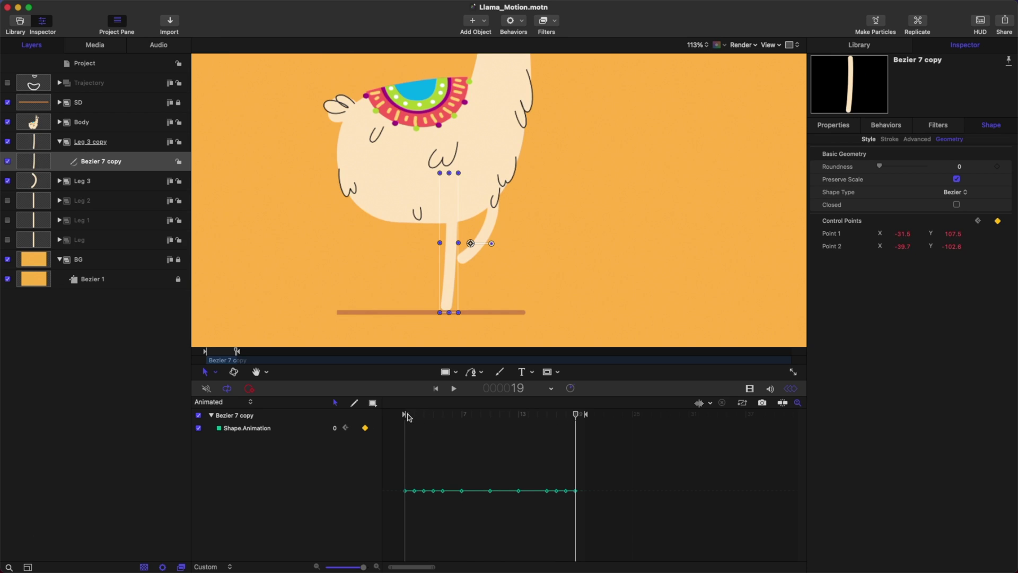
{"action": "left_click", "coordinate": [405, 414]}
{"action": "left_click", "coordinate": [579, 415]}
- Step backward through the cycle from frame 19 to examine how the two legs alternate, replay the loop and save
{"action": "key", "text": "alt+z"}
{"action": "key", "text": "alt+z"}
{"action": "key", "text": "alt+z"}
{"action": "key", "text": "alt+z"}
{"action": "key", "text": "alt+z"}
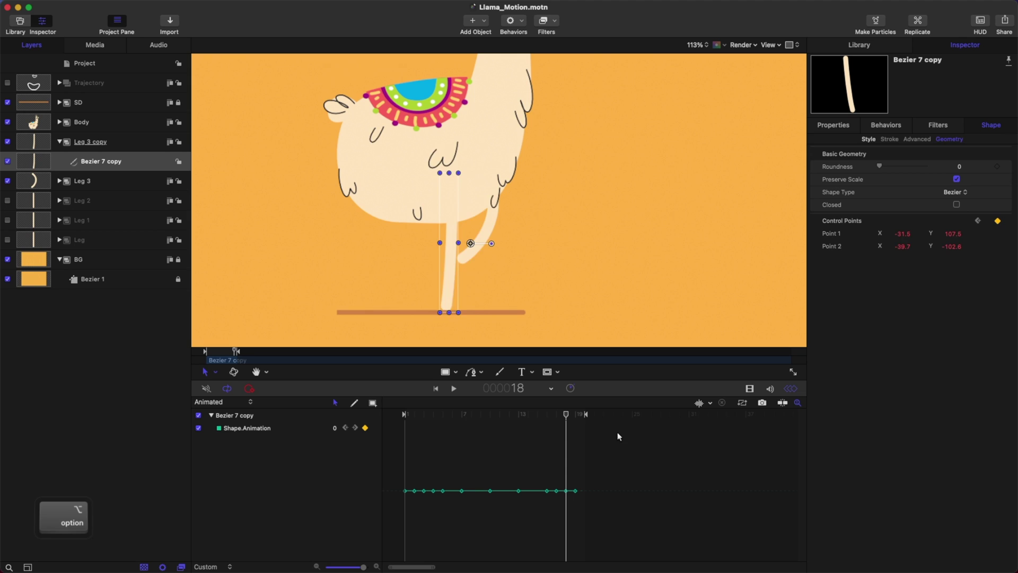
{"action": "key", "text": "alt+z"}
{"action": "key", "text": "alt+z"}
{"action": "key", "text": "alt+z"}
{"action": "key", "text": "alt+z"}
{"action": "key", "text": "alt+z"}
{"action": "key", "text": "alt+z"}
{"action": "key", "text": "alt+z"}
{"action": "key", "text": "alt+z"}
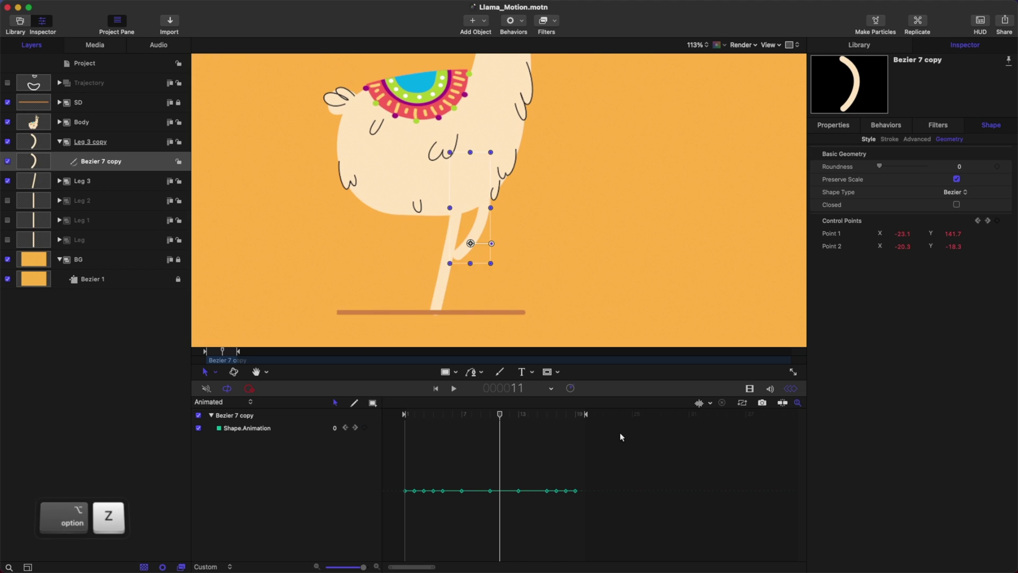
{"action": "key", "text": "alt+z"}
{"action": "key", "text": "alt+z"}
{"action": "key", "text": "alt+z"}
{"action": "key", "text": "alt+z"}
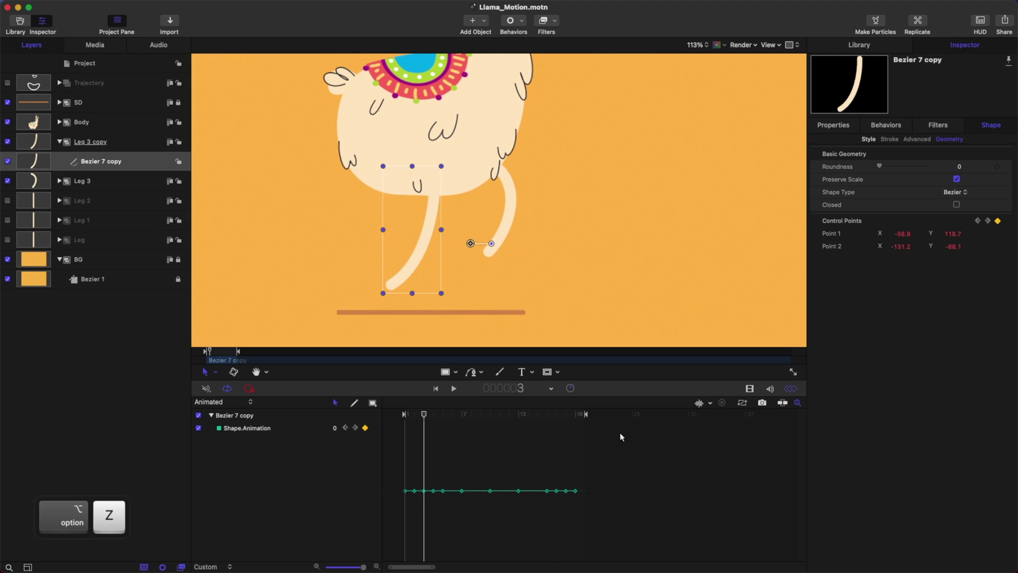
{"action": "key", "text": "space"}
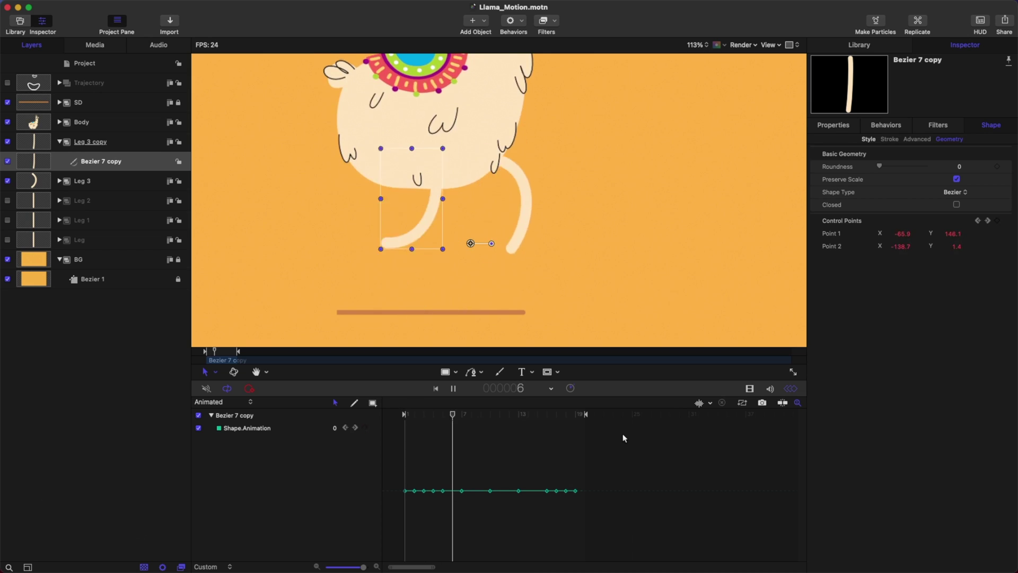
{"action": "key", "text": "super+s"}
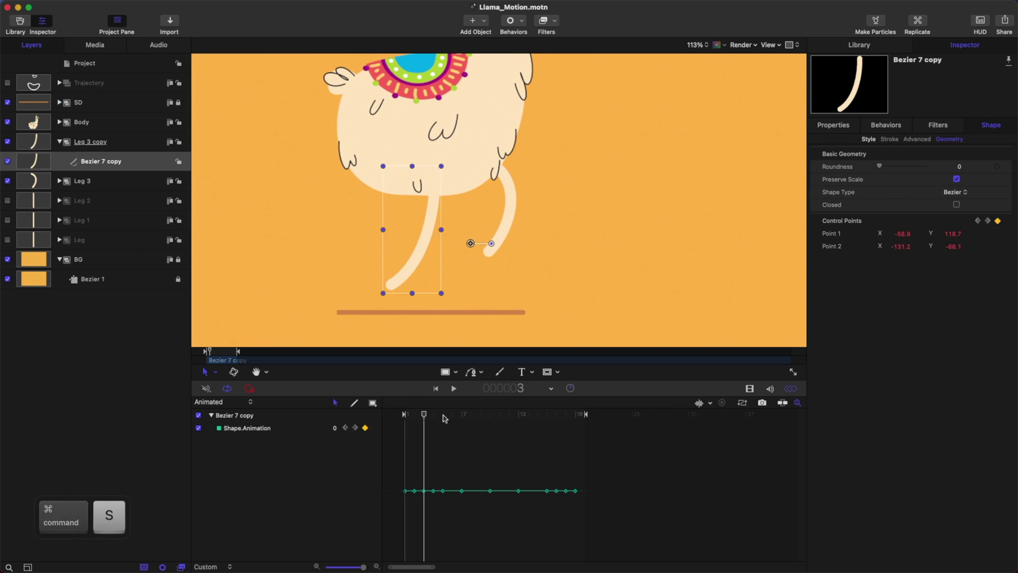
- At frame 12, open the Bezier 7 shape in the Leg 3 group for control-point editing
{"action": "left_click_drag", "start_coordinate": [443, 418], "coordinate": [508, 418]}
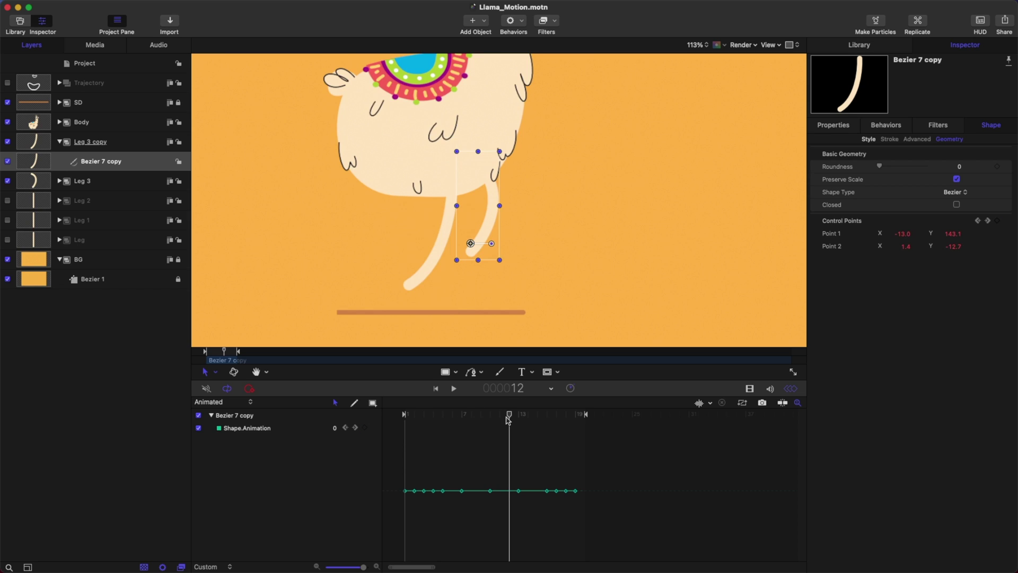
{"action": "left_click", "coordinate": [111, 201]}
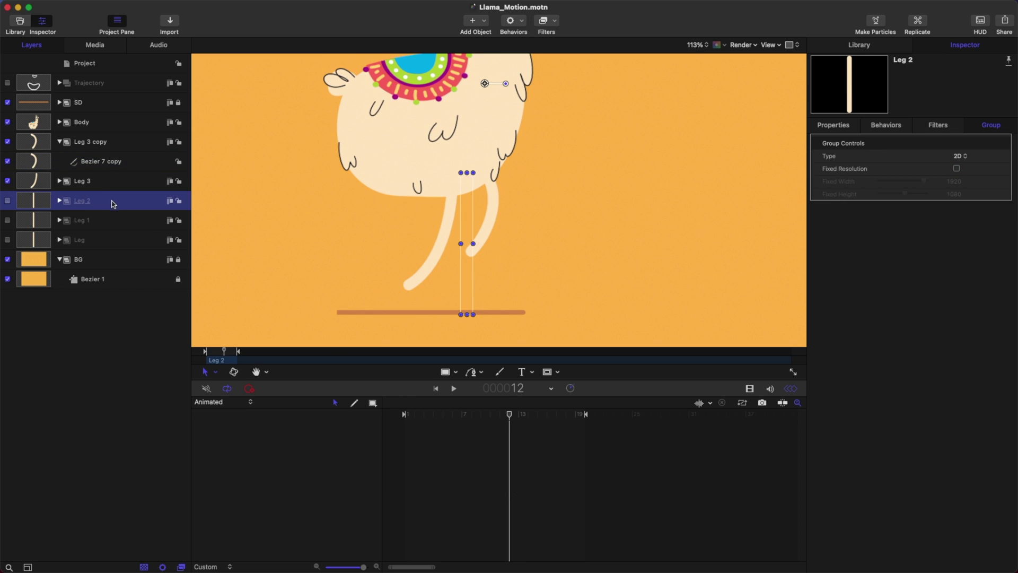
{"action": "left_click", "coordinate": [104, 167]}
{"action": "left_click", "coordinate": [59, 180]}
{"action": "left_click", "coordinate": [109, 198]}
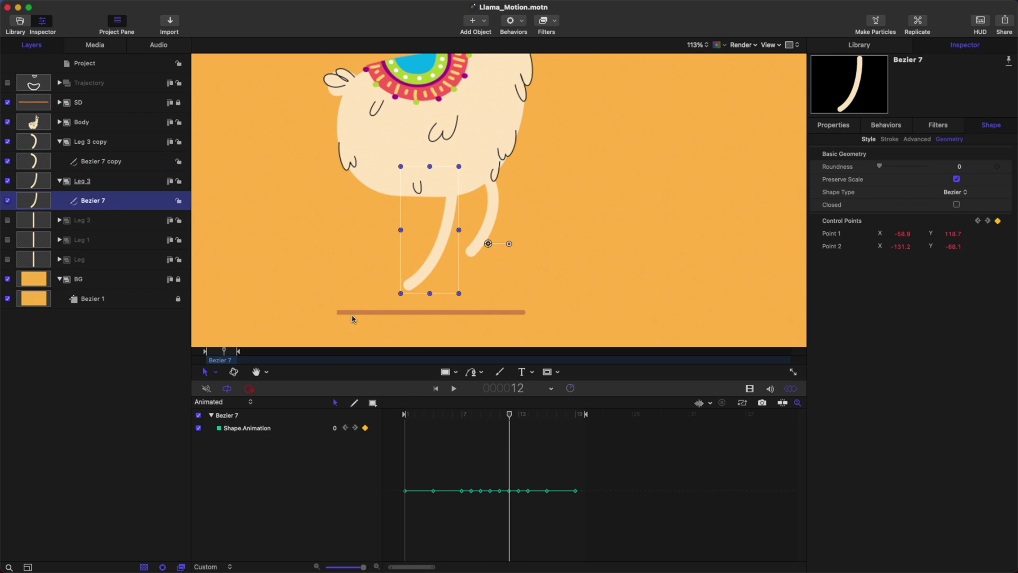
{"action": "key", "text": "Tab"}
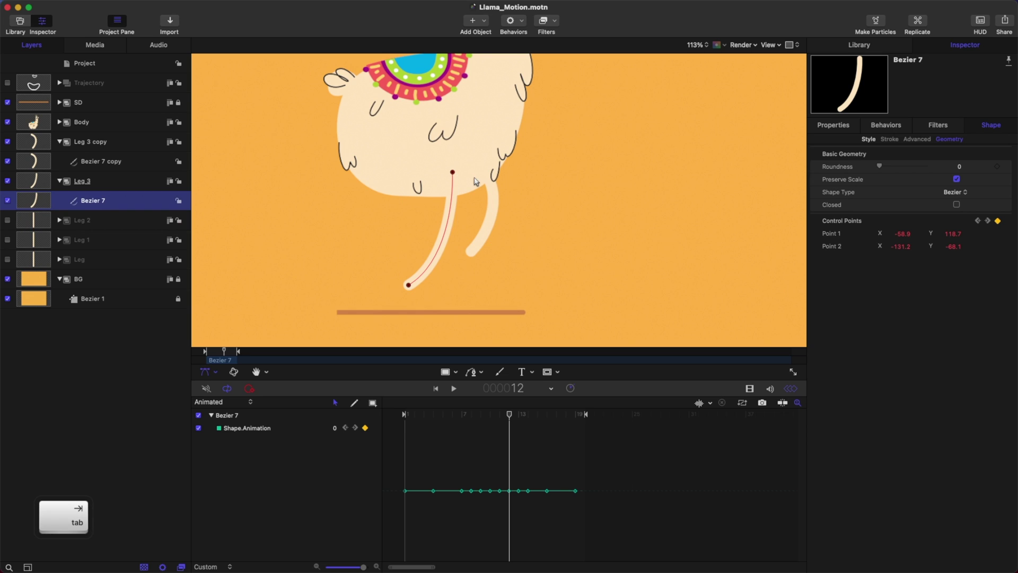
- Hide the Leg 3 copy group, show the Trajectory group and save the project
{"action": "left_click", "coordinate": [8, 142]}
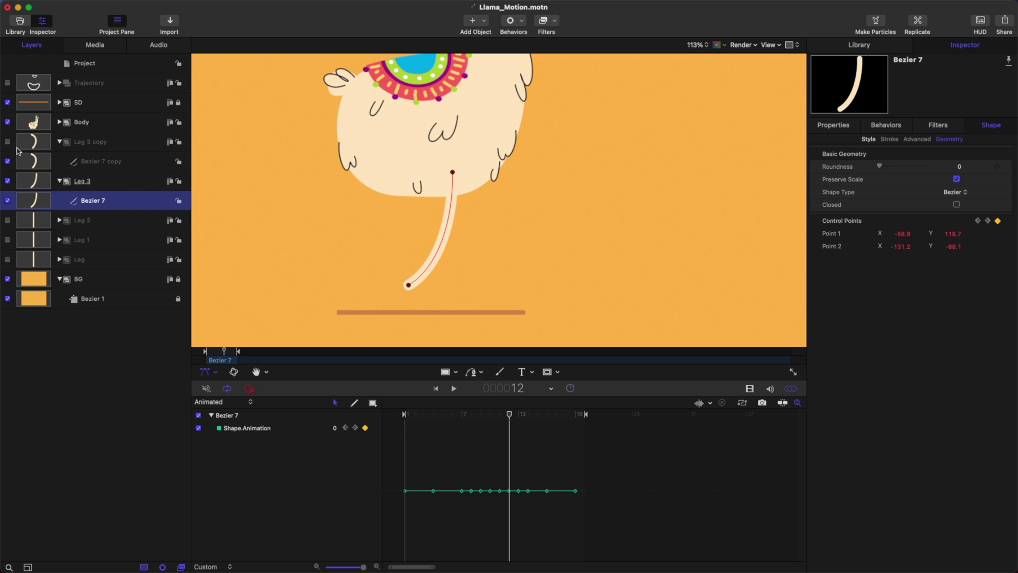
{"action": "left_click", "coordinate": [7, 83]}
{"action": "key", "text": "super+s"}
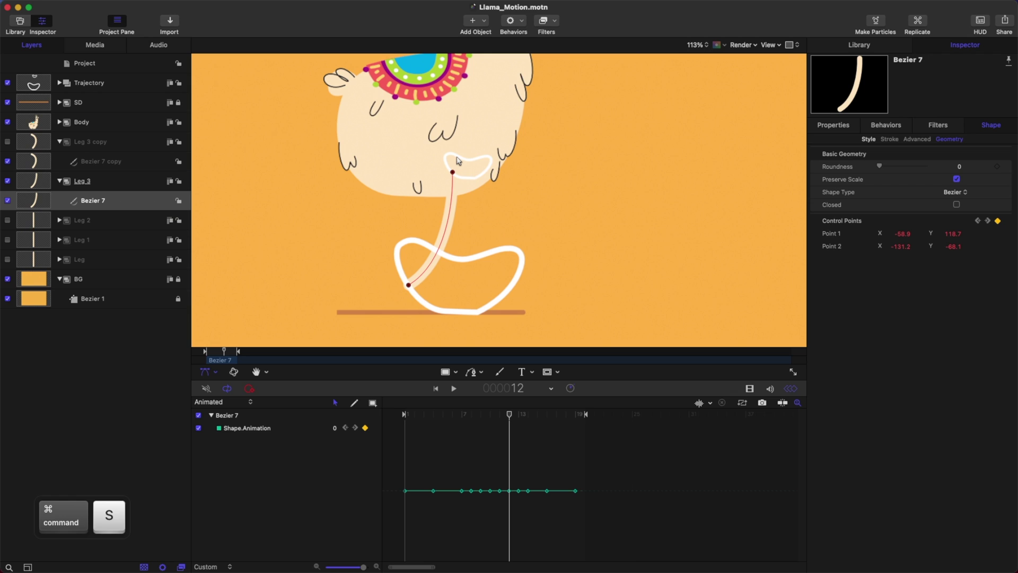
- At frame 19, scale down Bezier 64 copy, the small hip path in the Trajectory group, and save
{"action": "left_click_drag", "start_coordinate": [416, 415], "coordinate": [578, 433]}
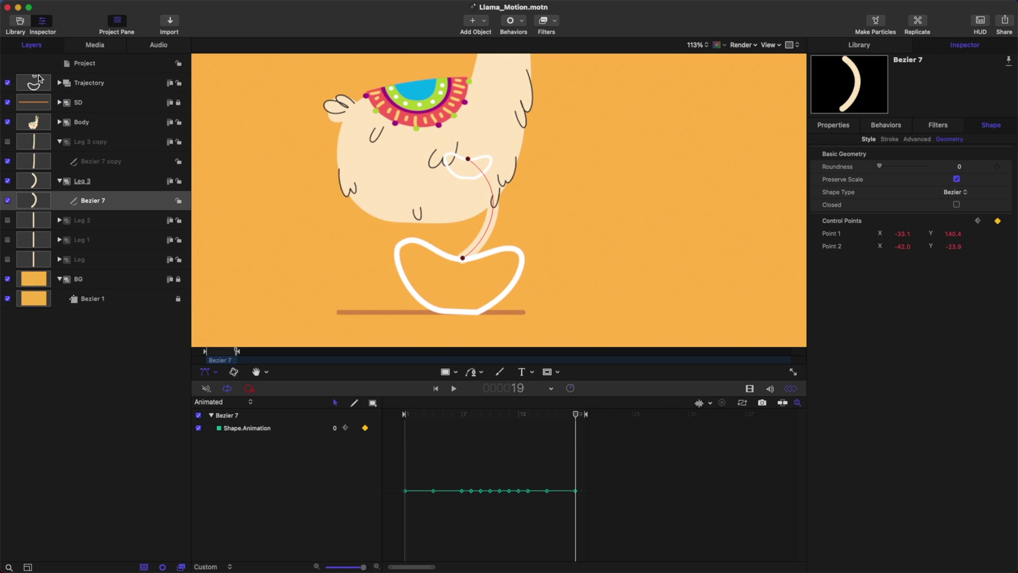
{"action": "left_click", "coordinate": [59, 82]}
{"action": "left_click", "coordinate": [101, 103]}
{"action": "key", "text": "Tab"}
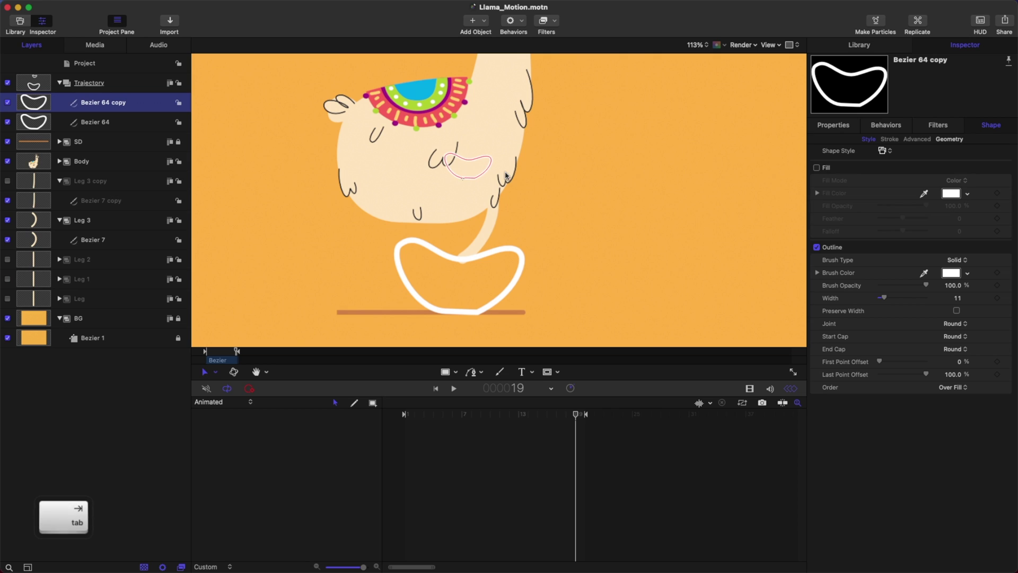
{"action": "left_click_drag", "start_coordinate": [493, 180], "coordinate": [481, 174]}
{"action": "key", "text": "super+s"}
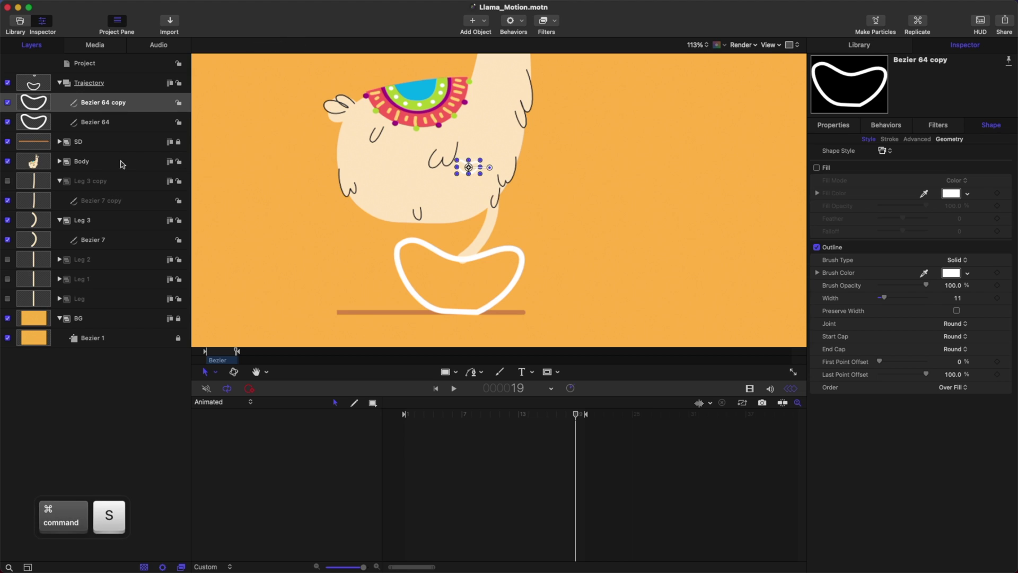
- Reposition the top control point of Leg 3's Bezier 7 onto the reduced hip path at the keyframes on frames 1, 4 and 7
{"action": "left_click", "coordinate": [113, 202]}
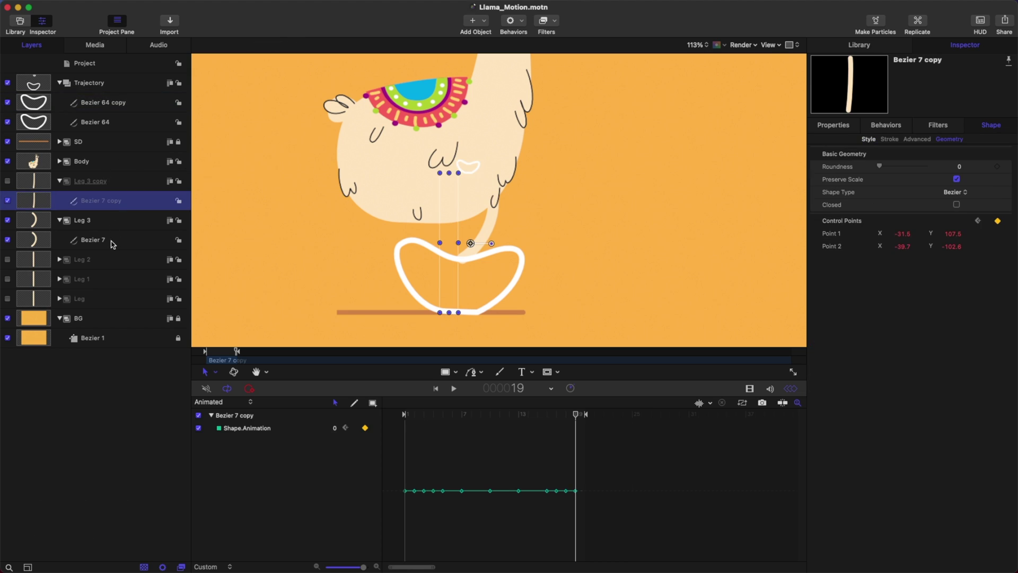
{"action": "left_click", "coordinate": [113, 241]}
{"action": "key", "text": "Tab"}
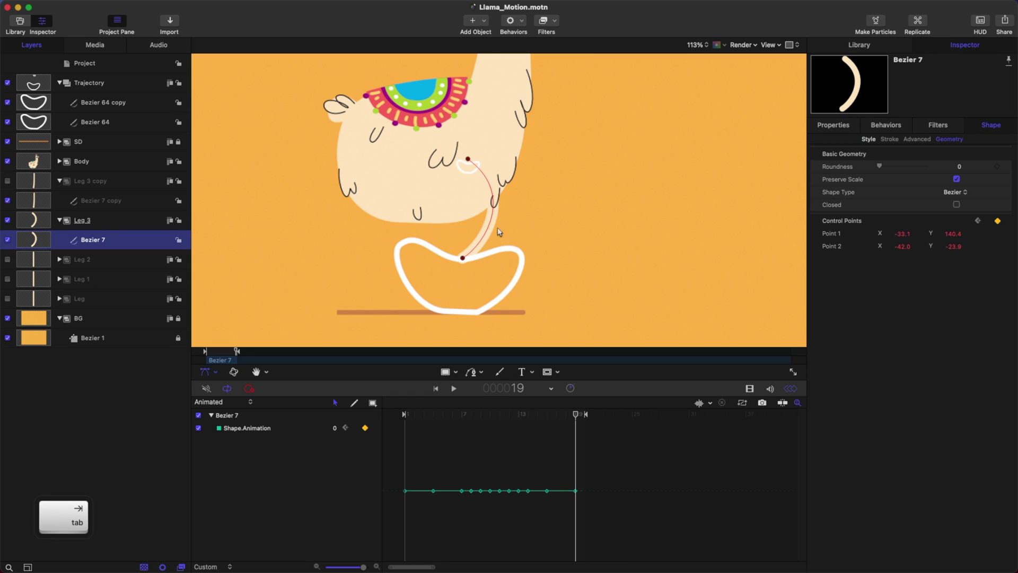
{"action": "key", "text": "z"}
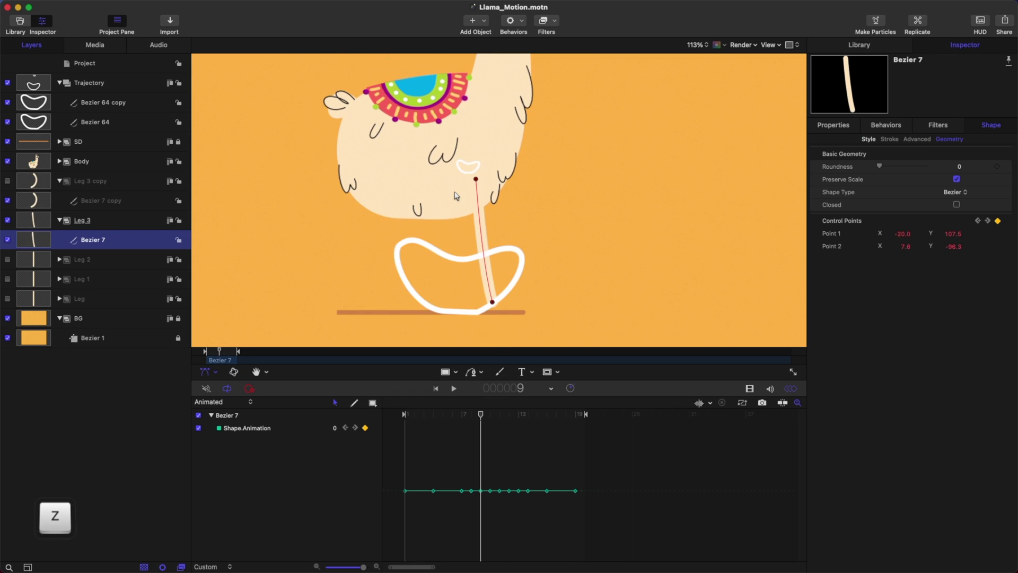
{"action": "left_click_drag", "start_coordinate": [417, 418], "coordinate": [405, 417]}
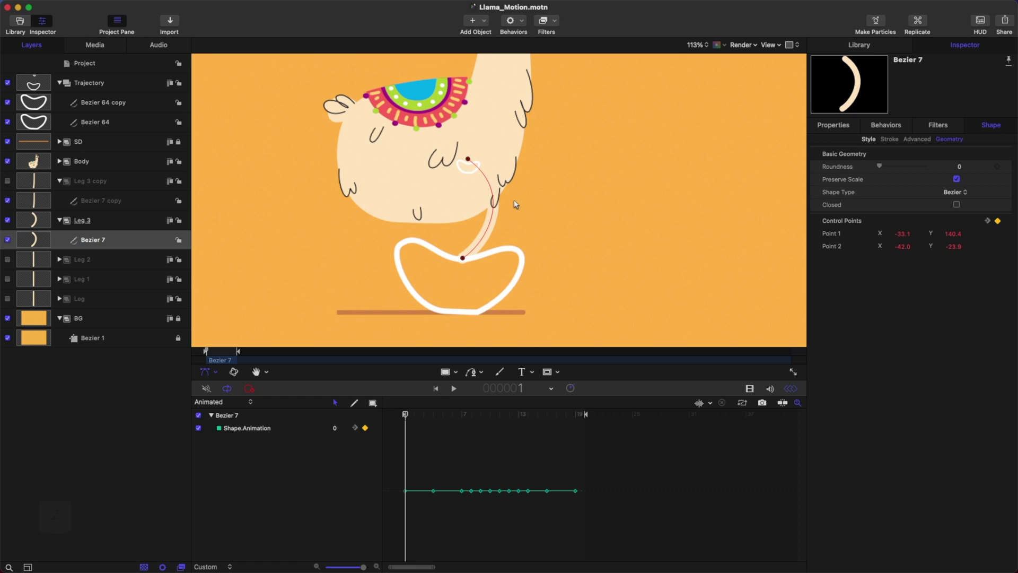
{"action": "left_click_drag", "start_coordinate": [503, 158], "coordinate": [538, 163]}
{"action": "left_click_drag", "start_coordinate": [533, 196], "coordinate": [542, 89]}
{"action": "left_click_drag", "start_coordinate": [530, 131], "coordinate": [509, 151]}
{"action": "left_click_drag", "start_coordinate": [523, 89], "coordinate": [491, 119]}
{"action": "key", "text": "x"}
{"action": "key", "text": "x"}
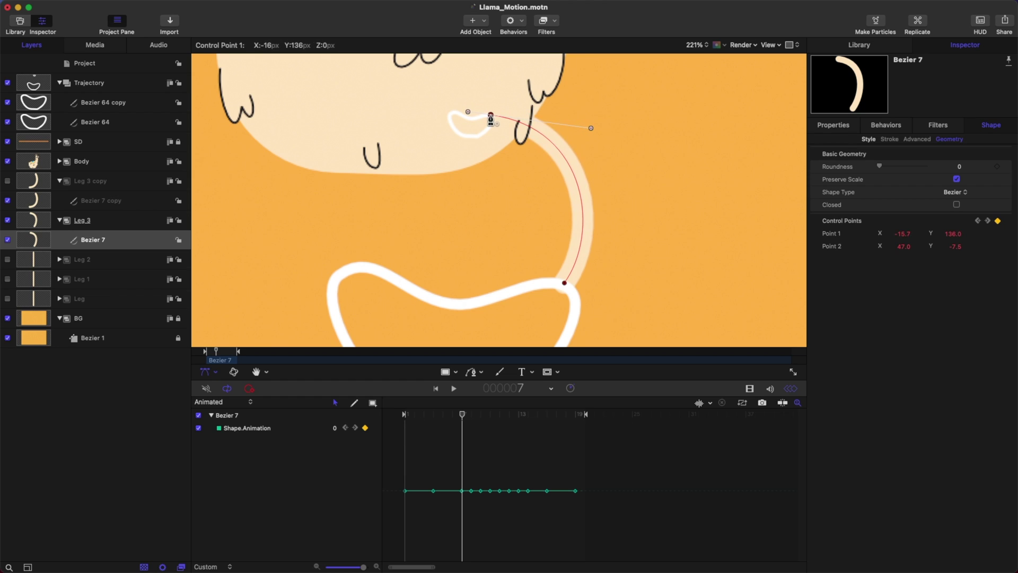
- Move the top control point of Bezier 7 onto the reduced hip path at frames 8, 9 and 10
{"action": "key", "text": "x"}
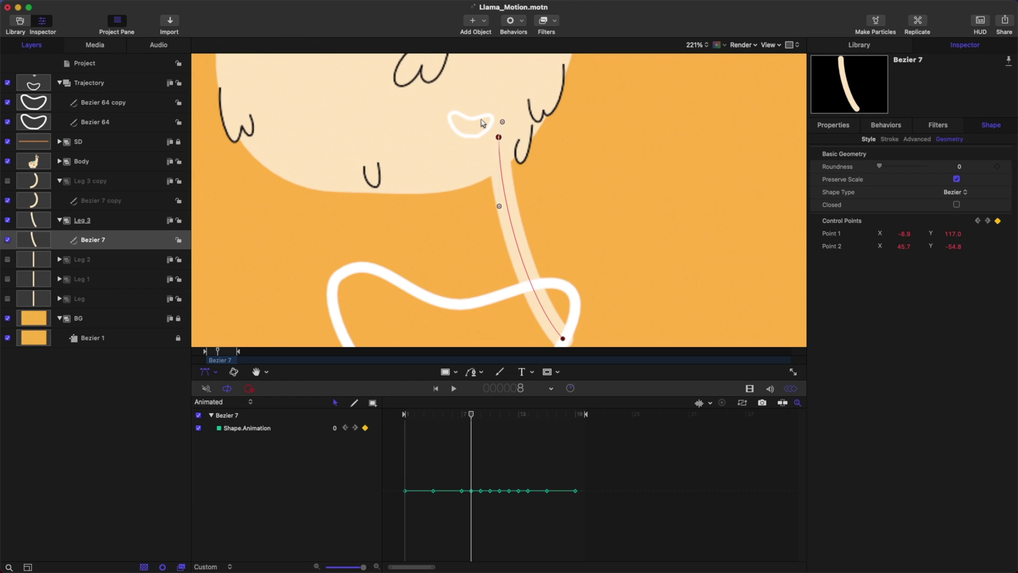
{"action": "left_click_drag", "start_coordinate": [499, 138], "coordinate": [486, 130]}
{"action": "key", "text": "x"}
{"action": "key", "text": "space"}
{"action": "left_click_drag", "start_coordinate": [504, 147], "coordinate": [501, 71]}
{"action": "left_click_drag", "start_coordinate": [513, 215], "coordinate": [510, 287]}
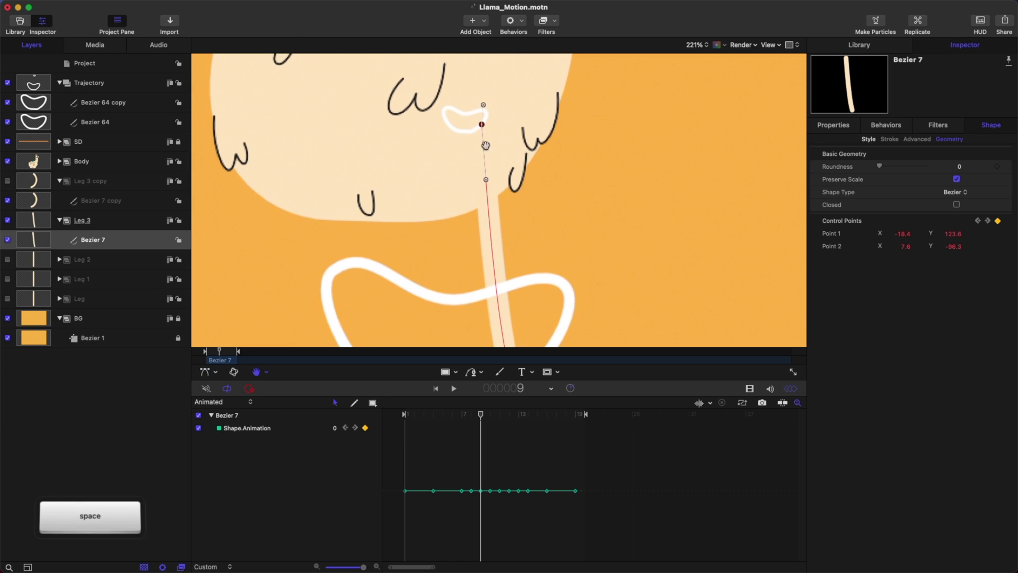
{"action": "key", "text": "x"}
{"action": "left_click_drag", "start_coordinate": [466, 145], "coordinate": [462, 113]}
- Align the top control point of Bezier 7 with the hip path at the remaining keyframes through frame 19, and save
{"action": "key", "text": "x"}
{"action": "key", "text": "x"}
{"action": "key", "text": "x"}
{"action": "key", "text": "x"}
{"action": "key", "text": "x"}
{"action": "key", "text": "x"}
{"action": "key", "text": "super+s"}
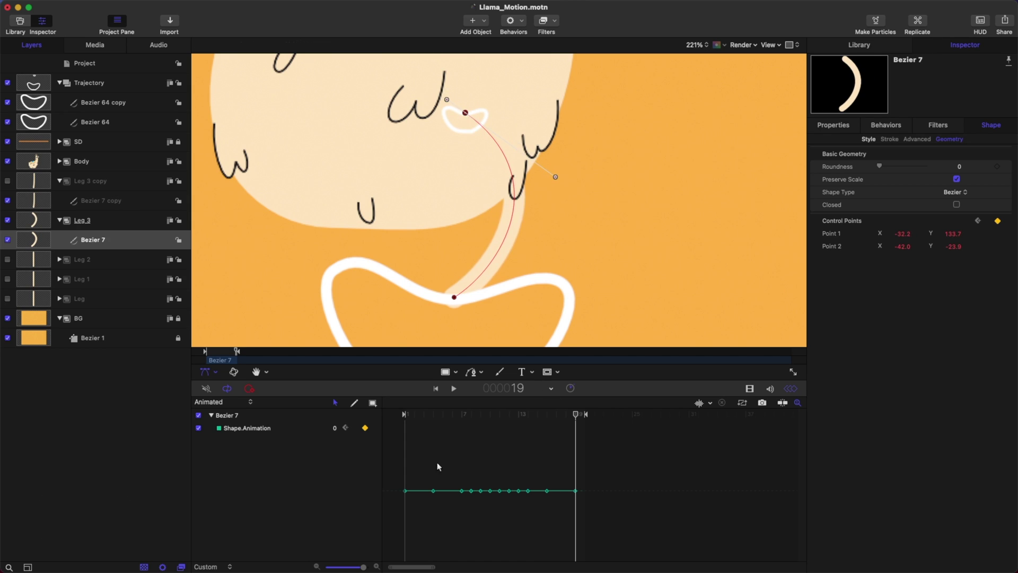
- Copy the frame 1 leg shape keyframe onto frame 19 so the loop closes, and save
{"action": "left_click", "coordinate": [405, 491]}
{"action": "key", "text": "super+s"}
{"action": "key", "text": "super+s"}
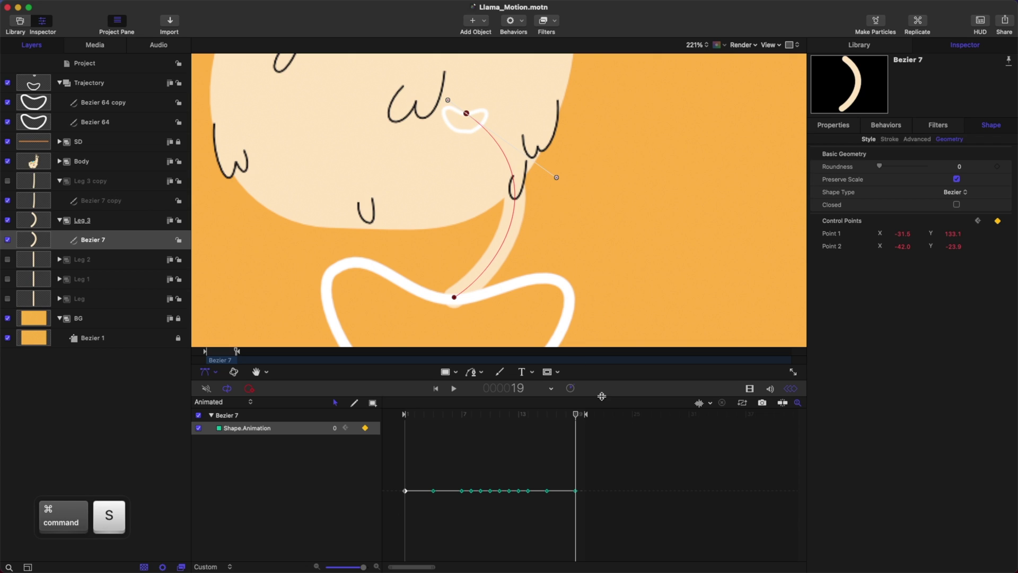
- Fit the whole canvas in view, save, and play the loop from frame 1 to check the single leg's motion
{"action": "left_click", "coordinate": [693, 47]}
{"action": "left_click", "coordinate": [692, 64]}
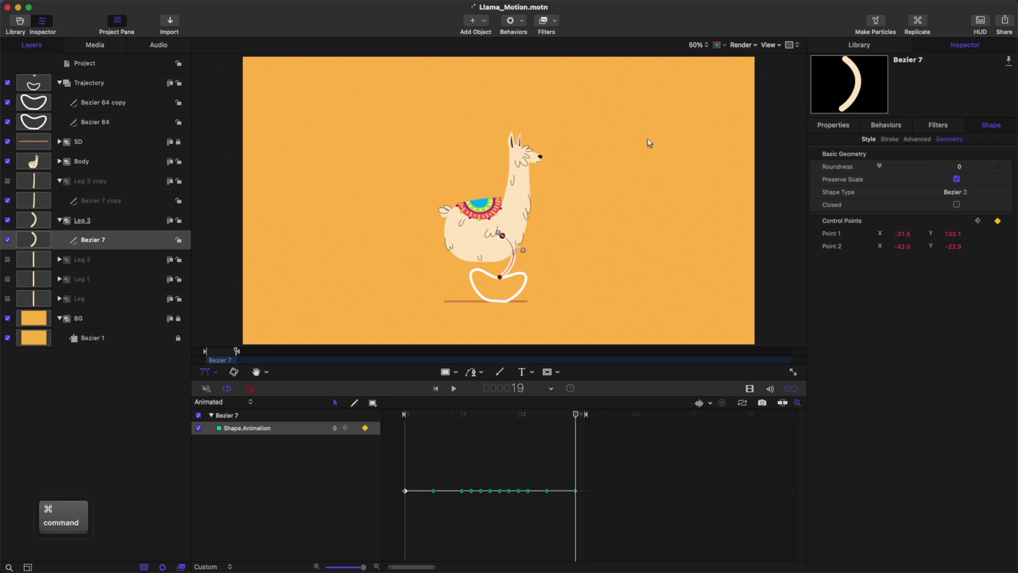
{"action": "key", "text": "super+s"}
{"action": "left_click", "coordinate": [666, 475]}
{"action": "left_click_drag", "start_coordinate": [576, 415], "coordinate": [392, 420]}
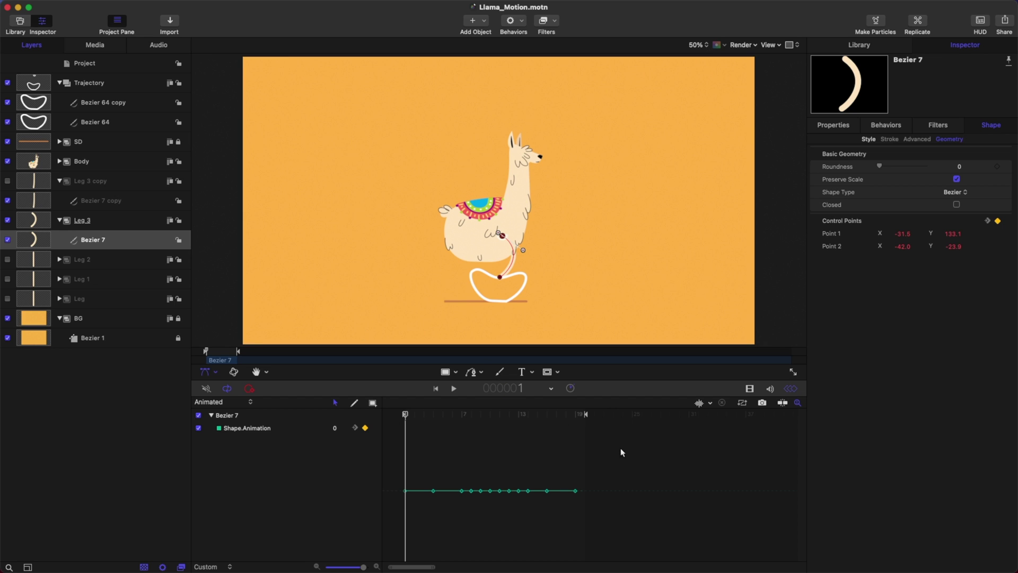
{"action": "key", "text": "space"}
{"action": "left_click", "coordinate": [155, 403]}
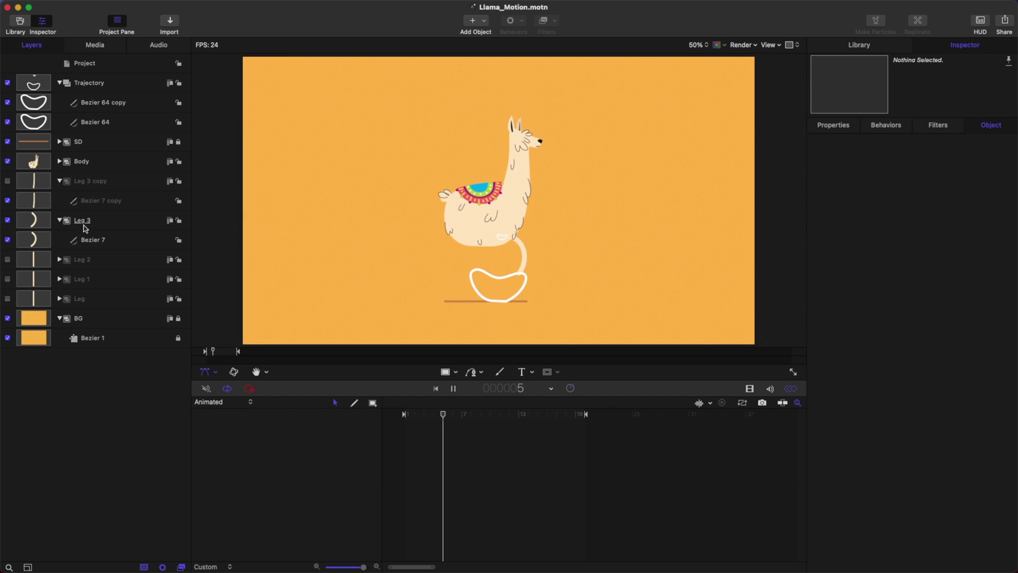
- Hide the Trajectory group while reviewing the loop, stop playback and save the project
{"action": "left_click", "coordinate": [107, 242]}
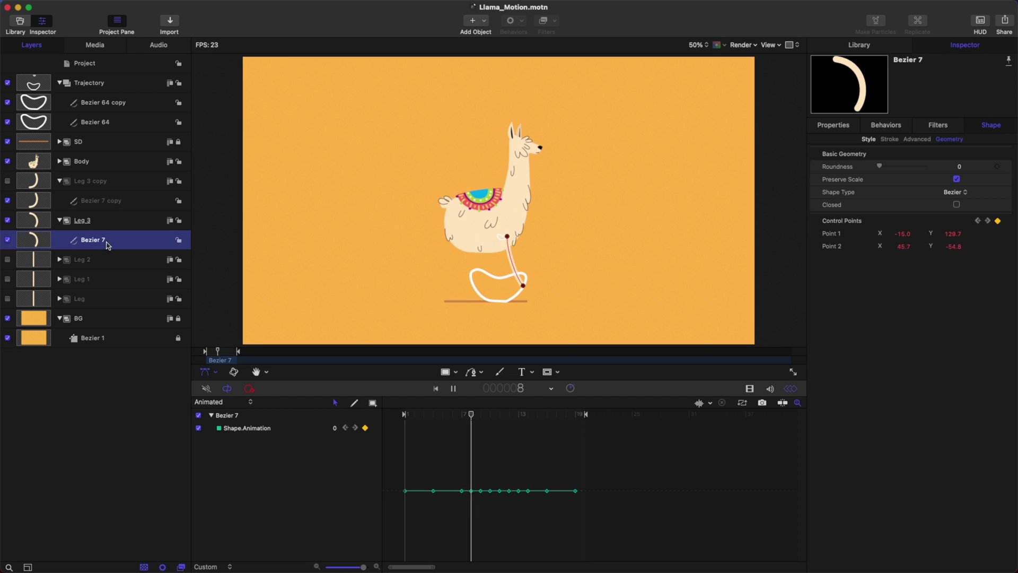
{"action": "left_click", "coordinate": [88, 380]}
{"action": "left_click", "coordinate": [8, 82]}
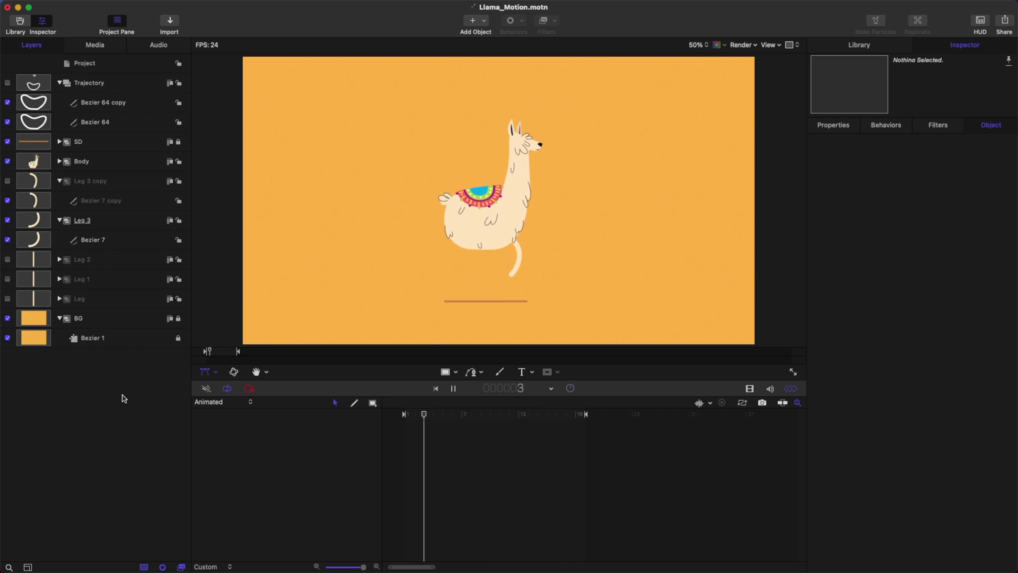
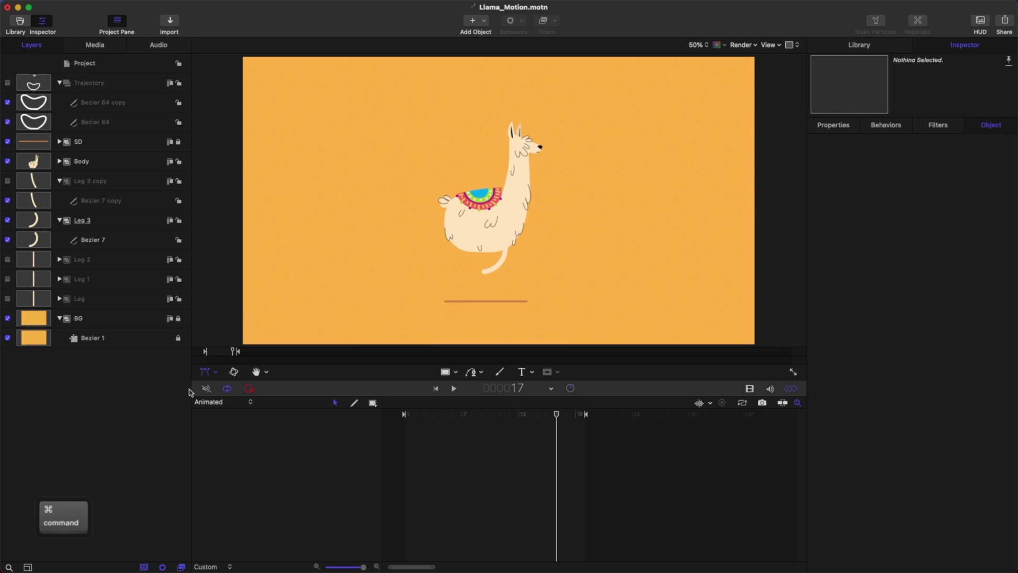
{"action": "key", "text": "super+s"}
- Compare the two leg shapes at frame 13, delete the Leg 3 copy group and save
{"action": "left_click_drag", "start_coordinate": [409, 420], "coordinate": [514, 419]}
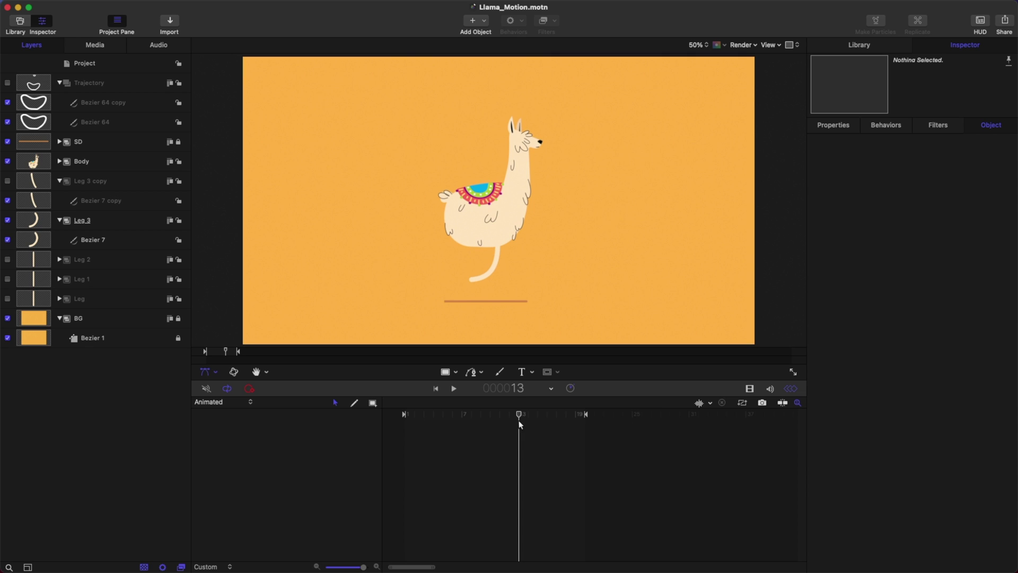
{"action": "left_click", "coordinate": [114, 205]}
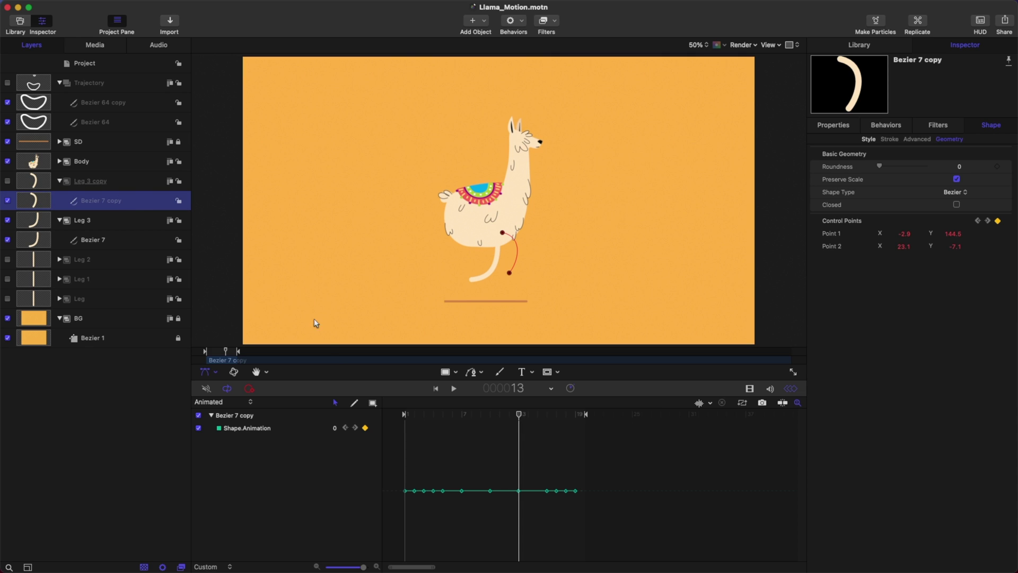
{"action": "left_click", "coordinate": [94, 242]}
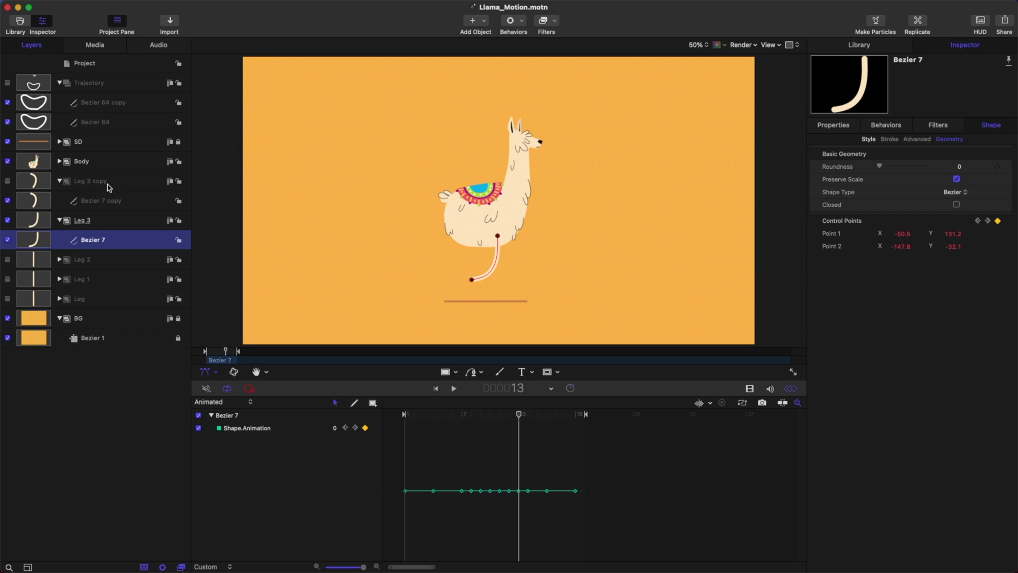
{"action": "left_click", "coordinate": [109, 183]}
{"action": "key", "text": "BackSpace"}
{"action": "left_click", "coordinate": [115, 201]}
{"action": "key", "text": "super+s"}
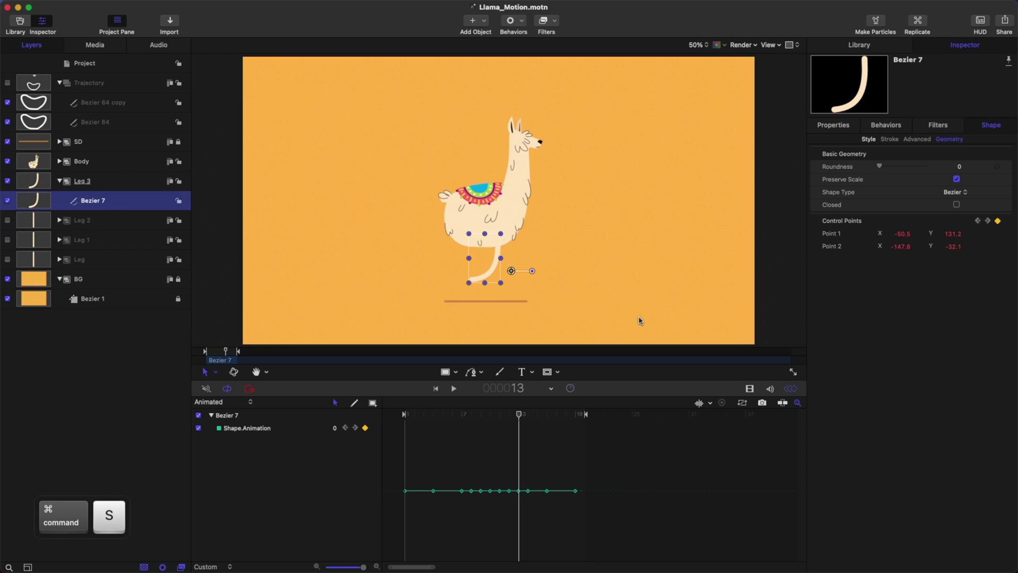
- Compare Bezier 7 at frames 12 and 13, and adjust its curve handles at frame 13
{"action": "left_click_drag", "start_coordinate": [572, 283], "coordinate": [615, 272]}
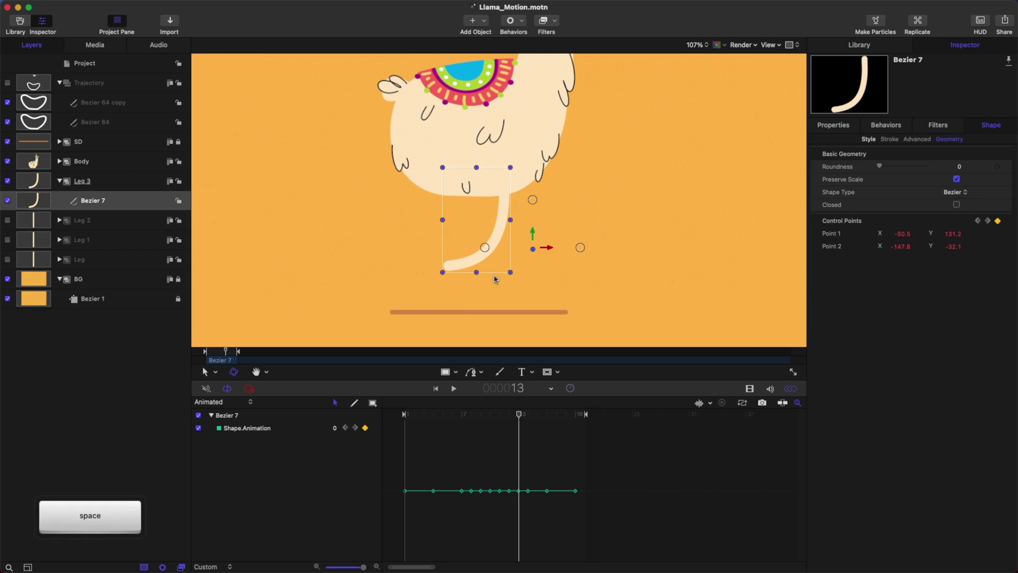
{"action": "key", "text": "Tab"}
{"action": "key", "text": "alt+z"}
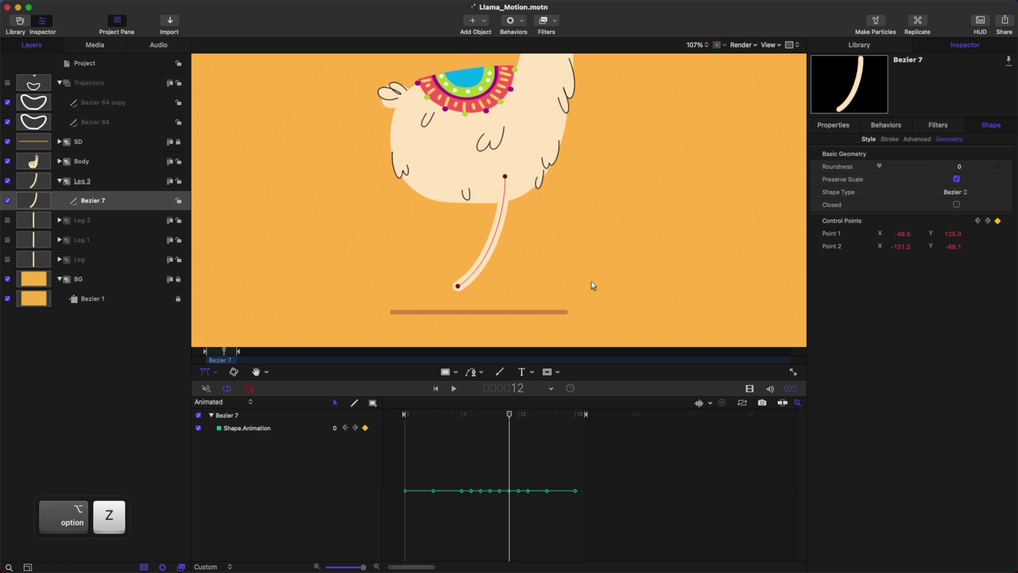
{"action": "key", "text": "alt+x"}
{"action": "key", "text": "alt+z"}
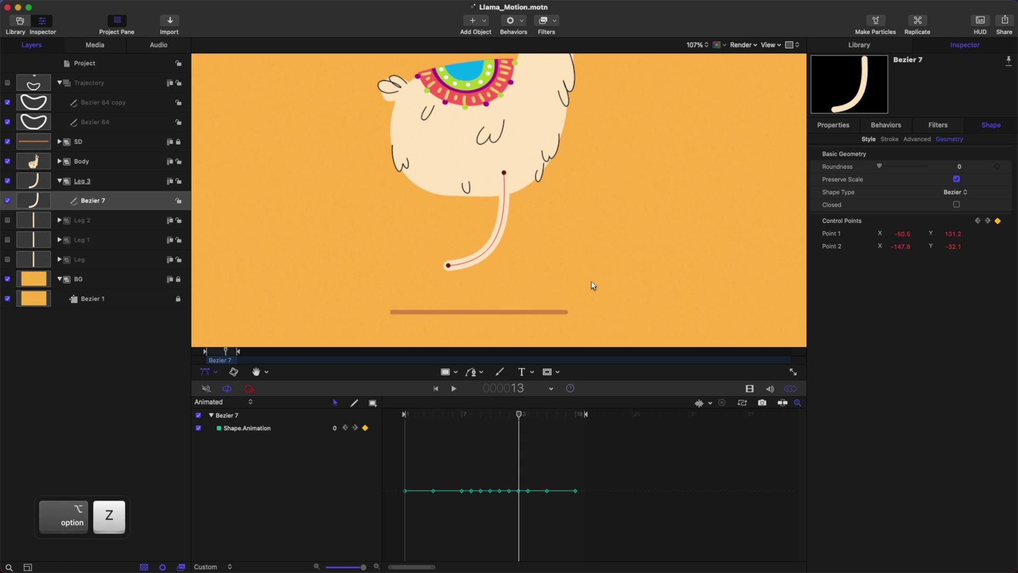
{"action": "key", "text": "alt+x"}
{"action": "key", "text": "alt+z"}
{"action": "key", "text": "alt+x"}
{"action": "key", "text": "alt+z"}
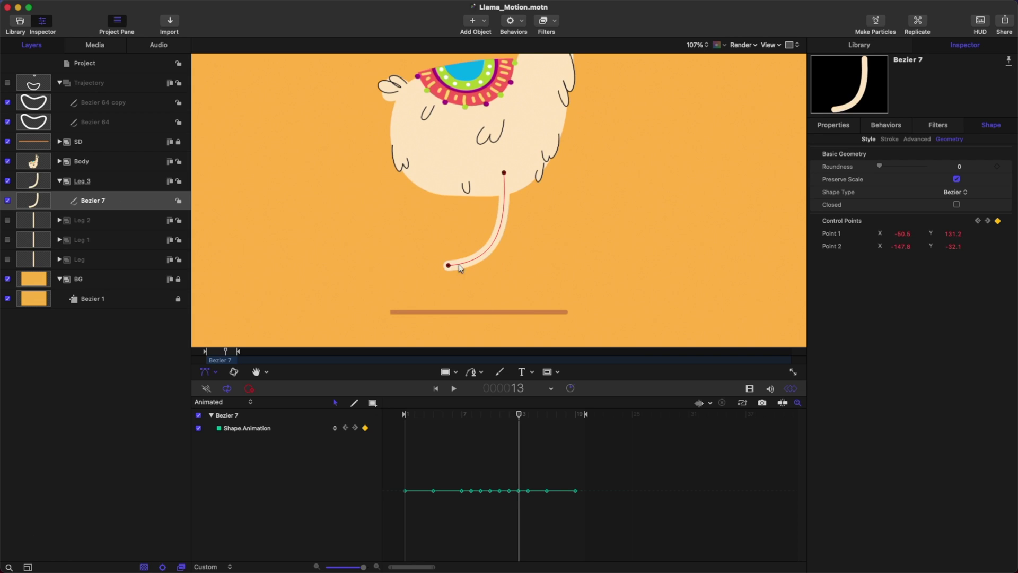
{"action": "left_click_drag", "start_coordinate": [504, 174], "coordinate": [505, 220]}
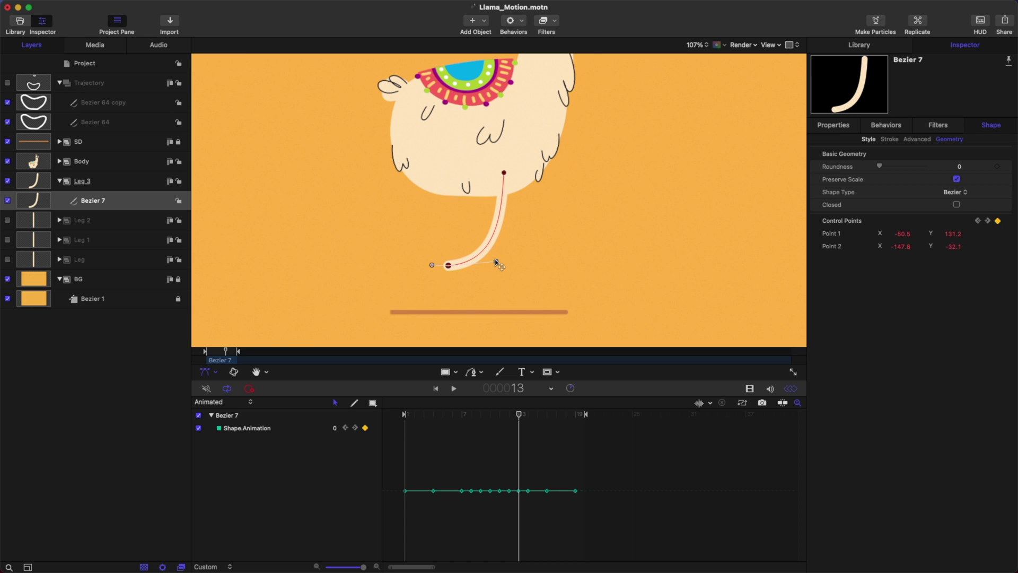
{"action": "left_click_drag", "start_coordinate": [494, 259], "coordinate": [491, 260]}
- Step through frames 12 to 18 to examine how the adjusted leg curve moves
{"action": "key", "text": "alt+z"}
{"action": "key", "text": "alt+x"}
{"action": "key", "text": "alt+x"}
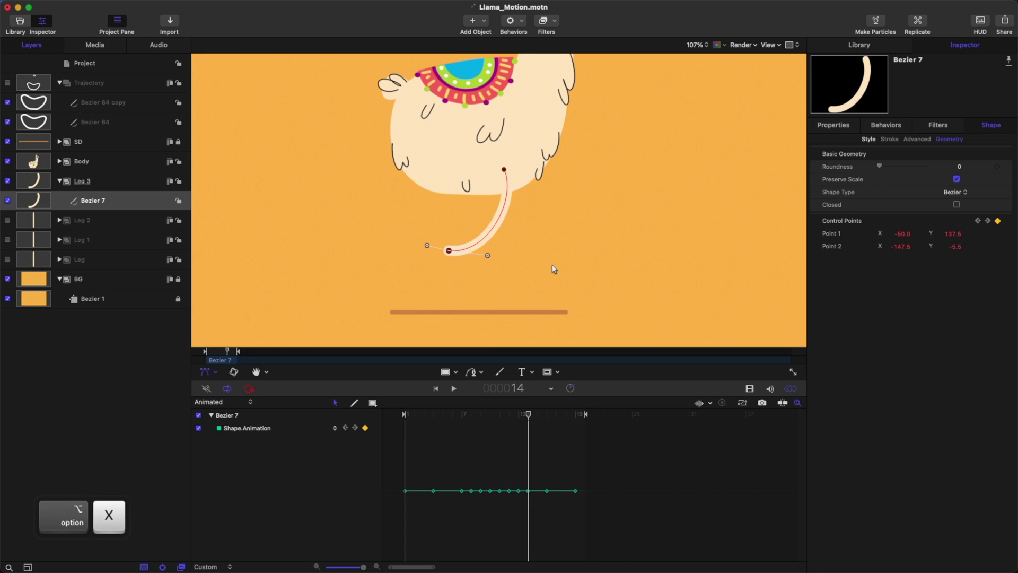
{"action": "key", "text": "alt+x"}
{"action": "key", "text": "alt+x"}
{"action": "key", "text": "alt+x"}
{"action": "key", "text": "alt+x"}
{"action": "key", "text": "alt+x"}
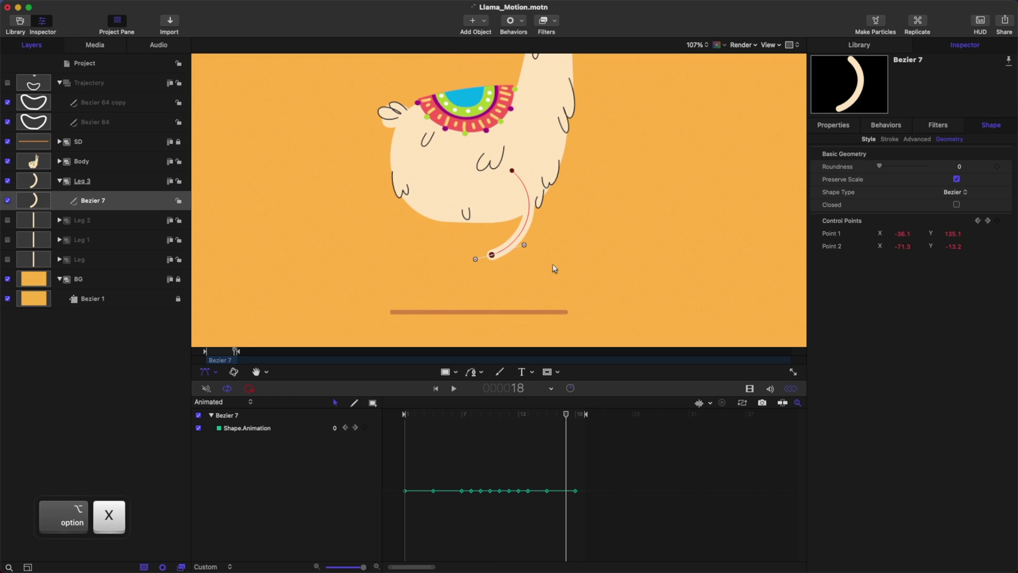
- Step through the end of the loop and frames 1 to 7 to examine how the Bezier 7 leg curve moves
{"action": "key", "text": "alt+x"}
{"action": "key", "text": "alt+x"}
{"action": "key", "text": "alt+z"}
{"action": "key", "text": "alt+z"}
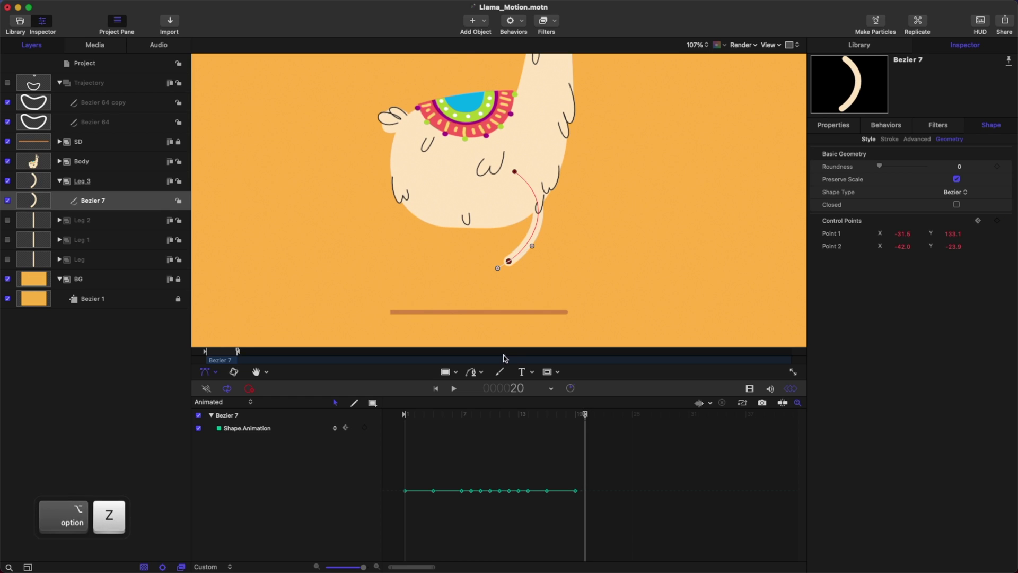
{"action": "left_click", "coordinate": [404, 415]}
{"action": "left_click", "coordinate": [406, 413]}
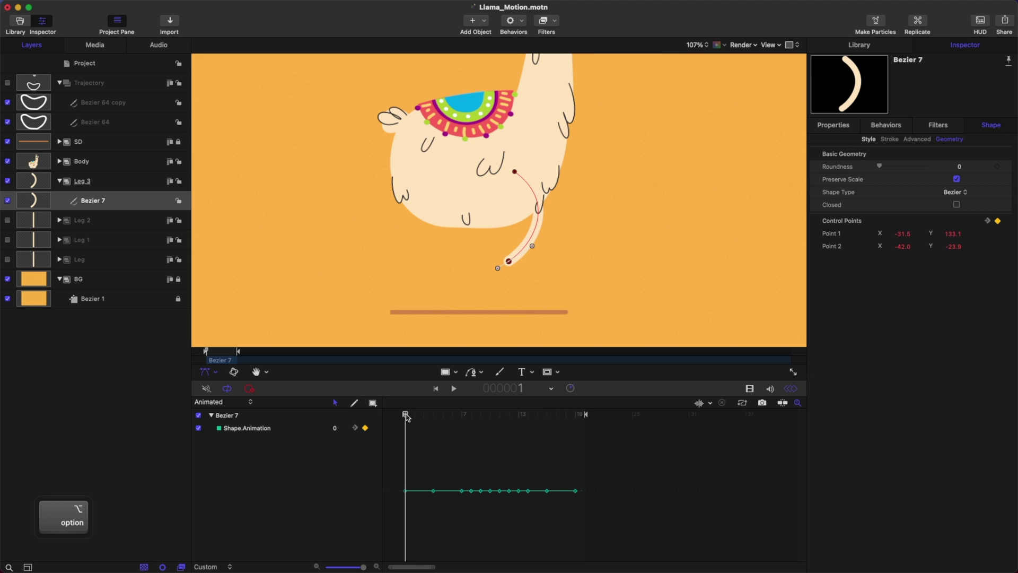
{"action": "key", "text": "alt+x"}
{"action": "key", "text": "alt+x"}
{"action": "key", "text": "alt+x"}
{"action": "key", "text": "alt+x"}
{"action": "key", "text": "alt+x"}
{"action": "key", "text": "alt+x"}
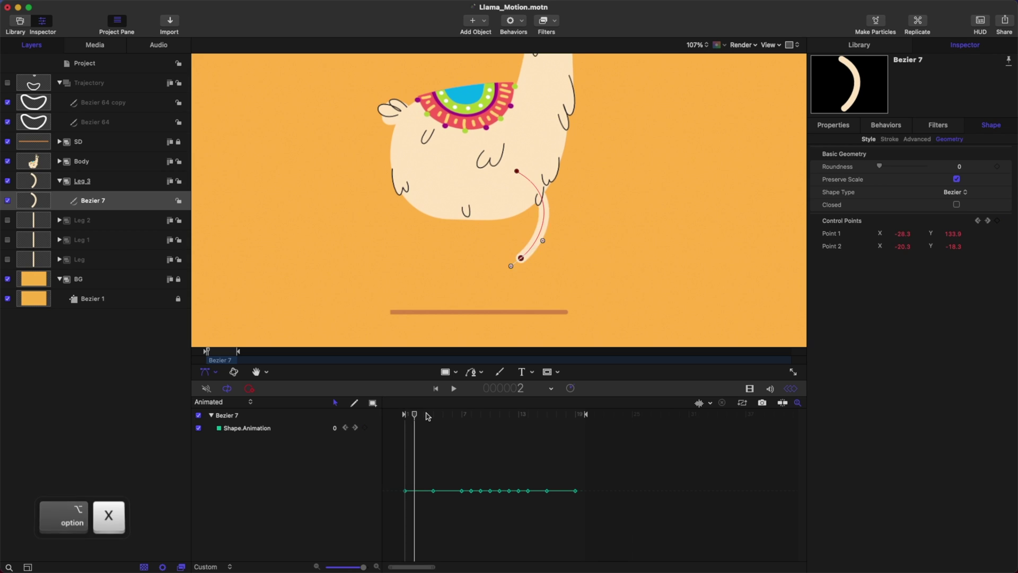
{"action": "key", "text": "alt+x"}
{"action": "key", "text": "alt+x"}
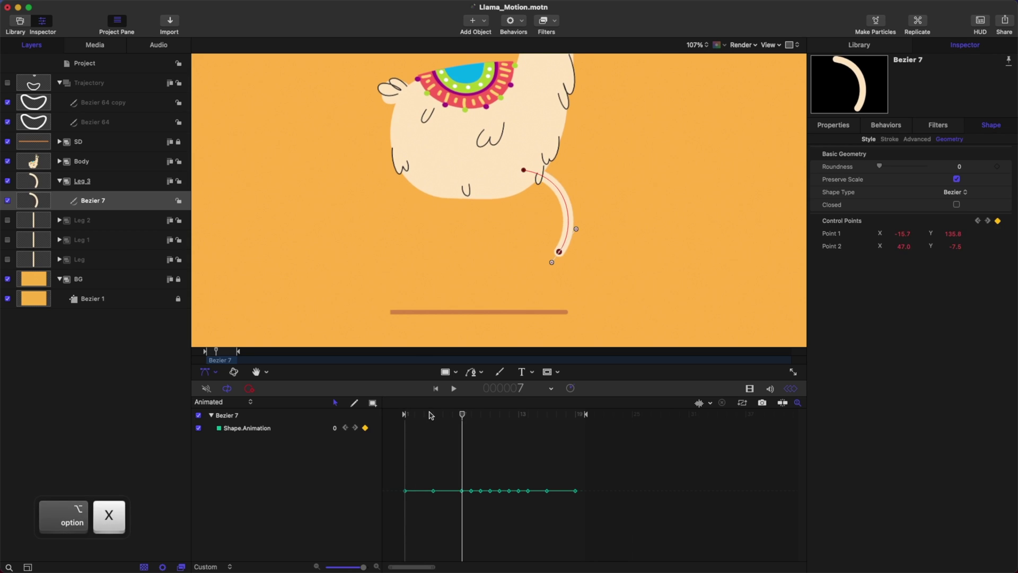
- Compare the leg's shape around frames 6 and 7, and add a Bezier 7 shape keyframe at frame 6
{"action": "key", "text": "alt+z"}
{"action": "key", "text": "alt+z"}
{"action": "key", "text": "alt+x"}
{"action": "key", "text": "alt+x"}
{"action": "key", "text": "alt+z"}
{"action": "key", "text": "alt+x"}
{"action": "key", "text": "alt+z"}
{"action": "key", "text": "alt+z"}
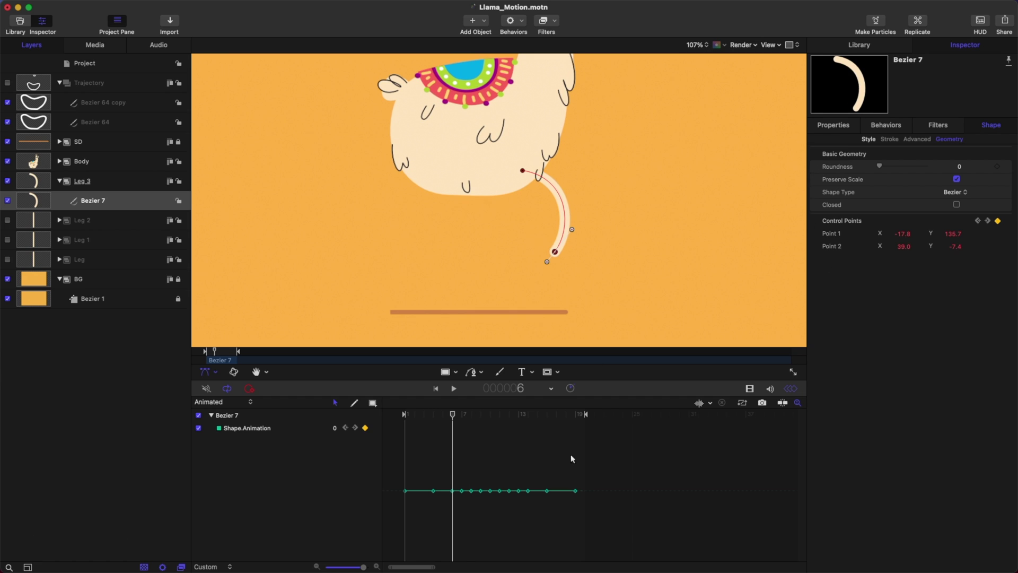
- Recheck the neighbouring frames and delete Bezier 7's Shape.Animation keyframe at frame 7
{"action": "key", "text": "alt+x"}
{"action": "key", "text": "alt+x"}
{"action": "key", "text": "alt+z"}
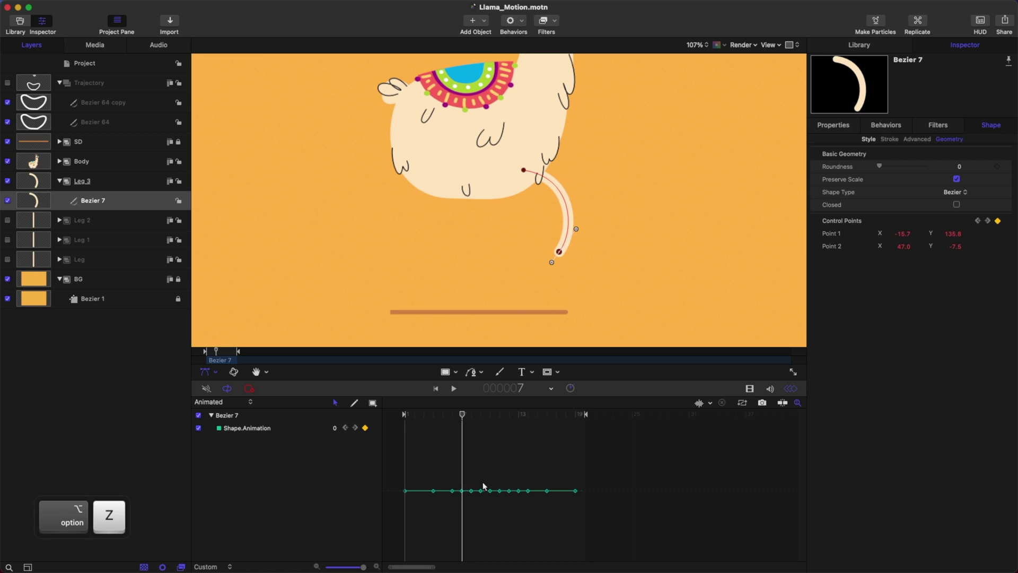
{"action": "left_click", "coordinate": [462, 491]}
{"action": "left_click", "coordinate": [469, 483]}
{"action": "left_click", "coordinate": [461, 490]}
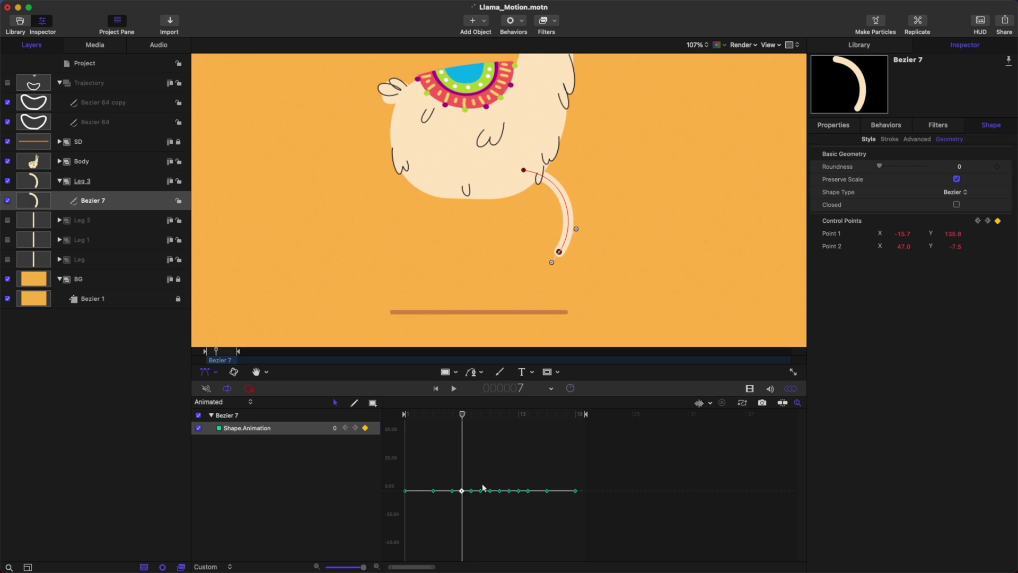
{"action": "key", "text": "c"}
- Check the leg's movement frame by frame around frames 6 and 7, and save the project
{"action": "key", "text": "alt+x"}
{"action": "key", "text": "alt+z"}
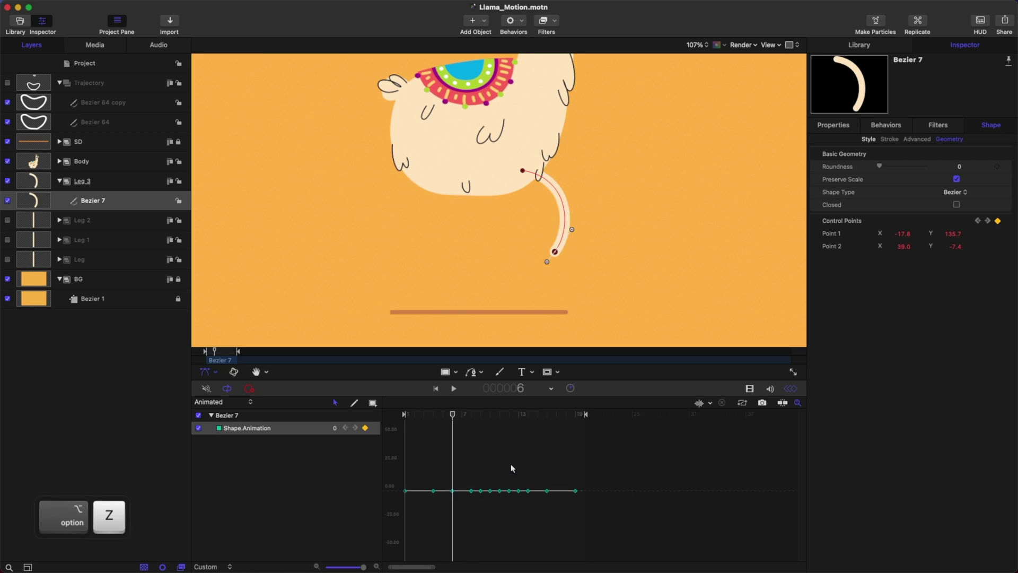
{"action": "key", "text": "alt+x"}
{"action": "key", "text": "alt+x"}
{"action": "key", "text": "alt+z"}
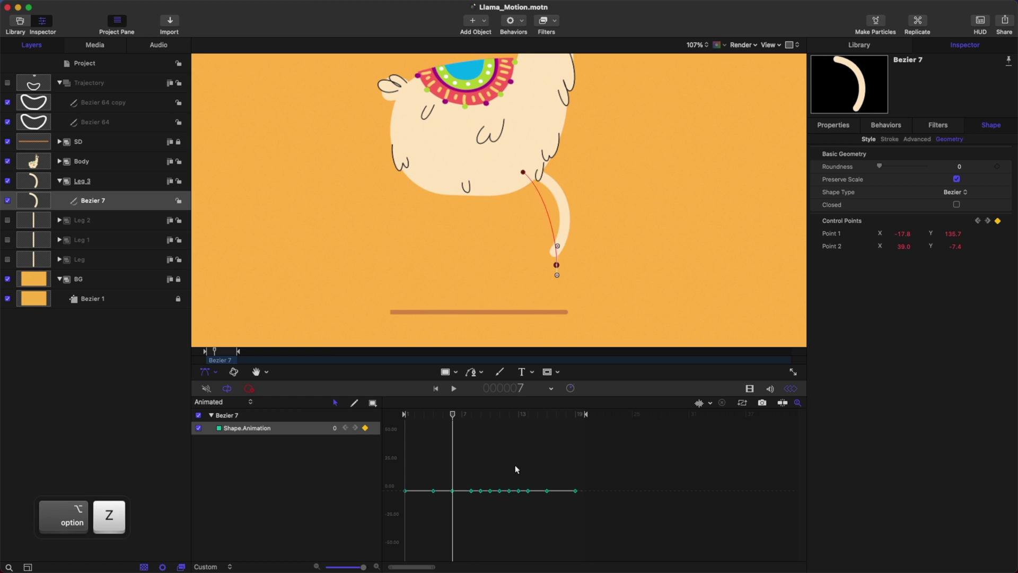
{"action": "key", "text": "alt+x"}
{"action": "key", "text": "super+s"}
- Play back the walk loop with nothing selected to review the leg's motion, and stop playback
{"action": "key", "text": "space"}
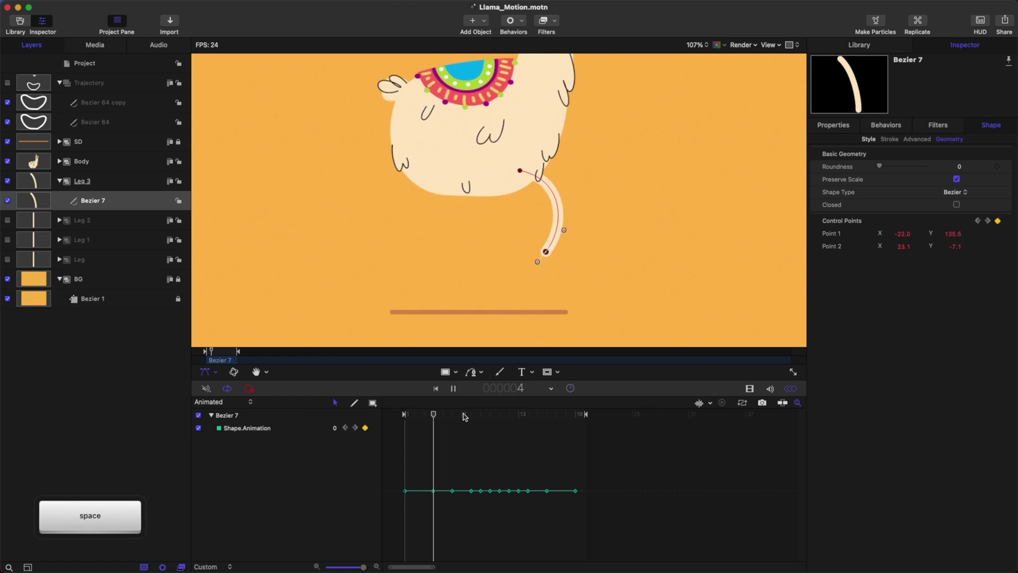
{"action": "left_click", "coordinate": [57, 386]}
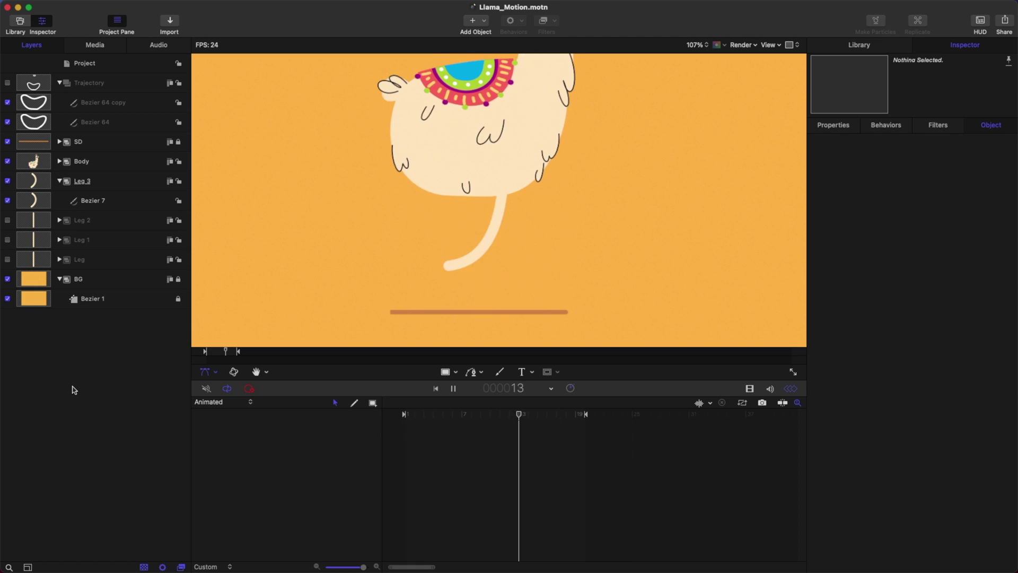
{"action": "key", "text": "space"}
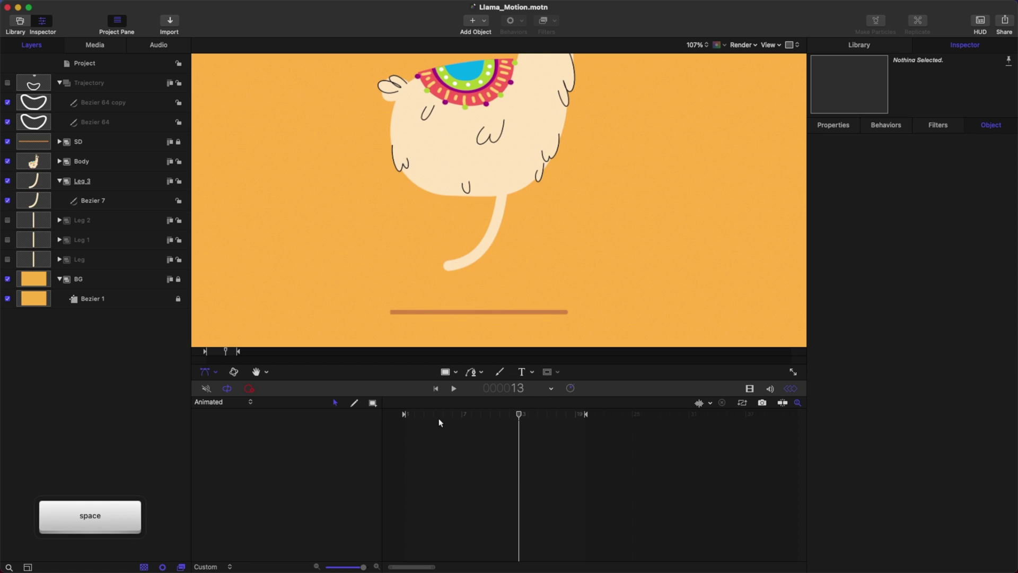
- Return to frame 1, collapse the Leg 3 group and duplicate it
{"action": "left_click_drag", "start_coordinate": [439, 418], "coordinate": [395, 421]}
{"action": "left_click", "coordinate": [60, 181]}
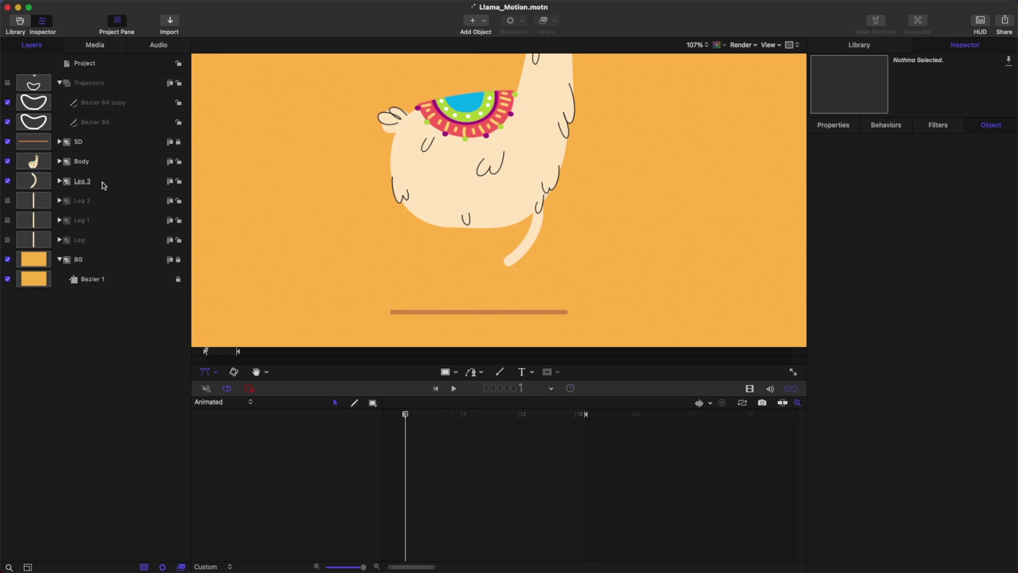
{"action": "key", "text": "super+d"}
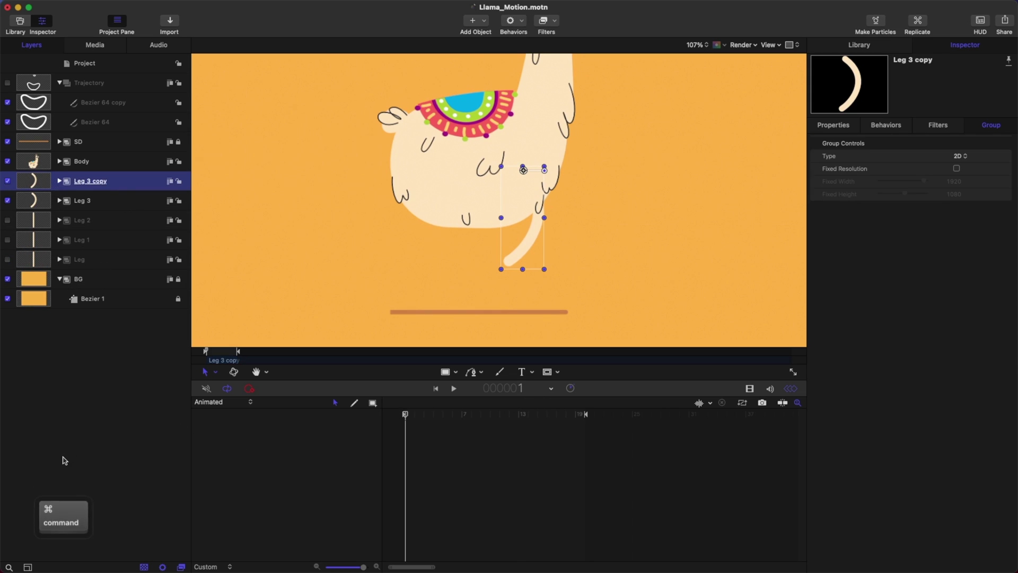
{"action": "key", "text": "shift+super+a"}
- Move the Leg 3 copy group slightly left of the original leg on the canvas and save the project
{"action": "left_click", "coordinate": [135, 186]}
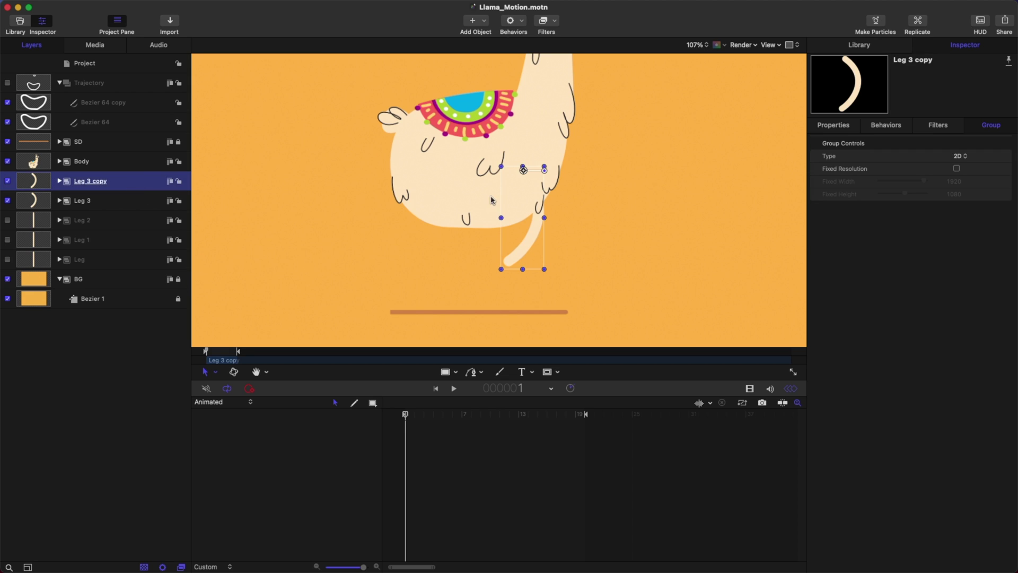
{"action": "left_click_drag", "start_coordinate": [523, 169], "coordinate": [512, 169]}
{"action": "key", "text": "super+s"}
- Copy all of Bezier 7 copy's Shape.Animation keyframes and paste them starting at frame 19
{"action": "left_click", "coordinate": [60, 181]}
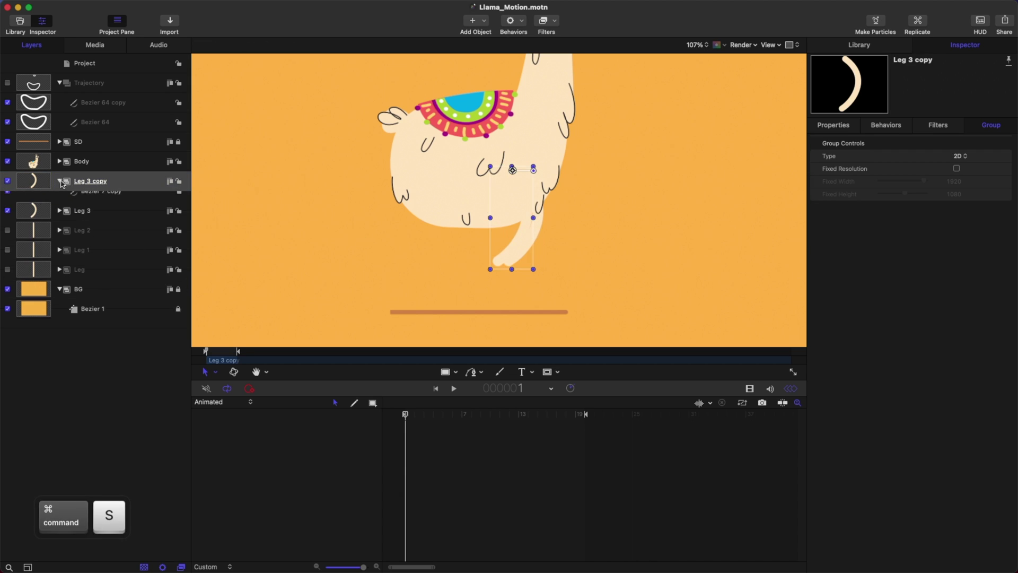
{"action": "left_click", "coordinate": [95, 200]}
{"action": "left_click_drag", "start_coordinate": [616, 468], "coordinate": [333, 539]}
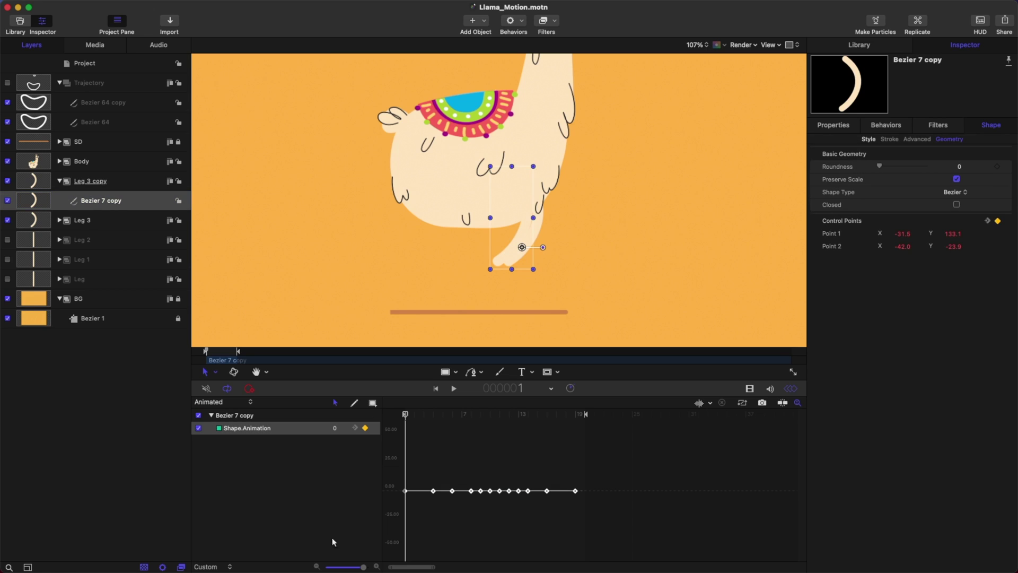
{"action": "key", "text": "super+c"}
{"action": "left_click", "coordinate": [575, 414]}
{"action": "key", "text": "super+v"}
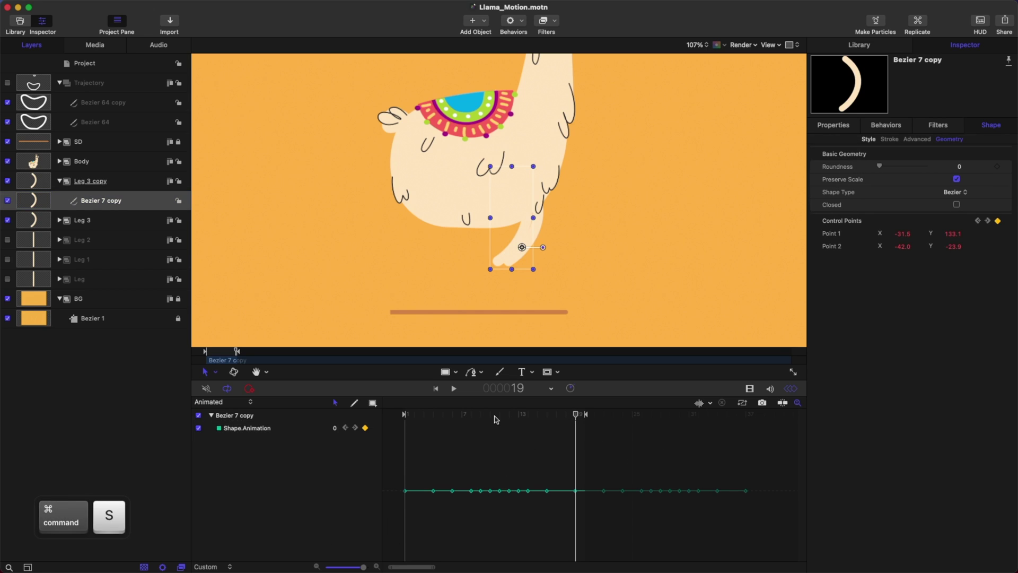
- Delete Bezier 7 copy's shape keyframes before frame 10 and shift the remaining ones so they start at frame 1
{"action": "left_click", "coordinate": [490, 415]}
{"action": "left_click_drag", "start_coordinate": [486, 471], "coordinate": [350, 525]}
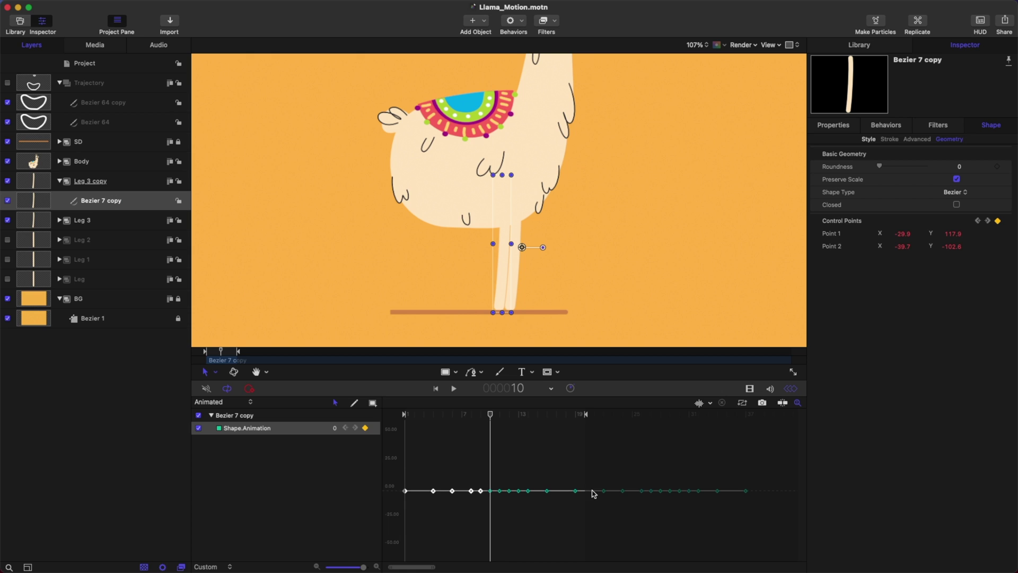
{"action": "key", "text": "Delete"}
{"action": "mouse_move", "coordinate": [768, 466]}
{"action": "left_mouse_down"}
{"action": "mouse_move", "coordinate": [521, 510]}
{"action": "mouse_move", "coordinate": [405, 491]}
{"action": "left_mouse_up"}
- Delete Bezier 7 copy's shape keyframes that lie beyond frame 19, preview the walk, and save the project
{"action": "left_click_drag", "start_coordinate": [730, 460], "coordinate": [590, 512]}
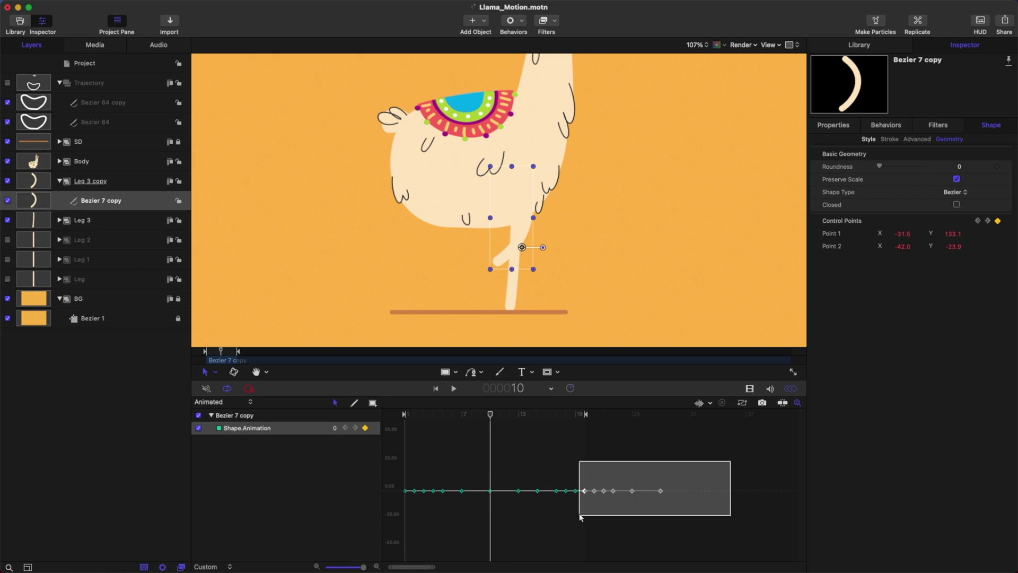
{"action": "key", "text": "Delete"}
{"action": "key", "text": "space"}
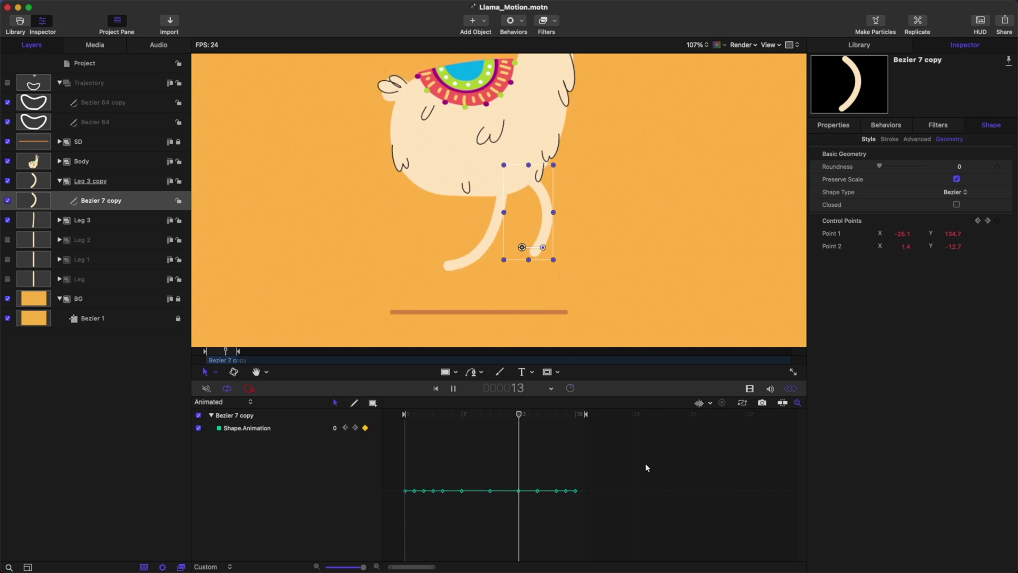
{"action": "key", "text": "super+s"}
{"action": "key", "text": "space"}
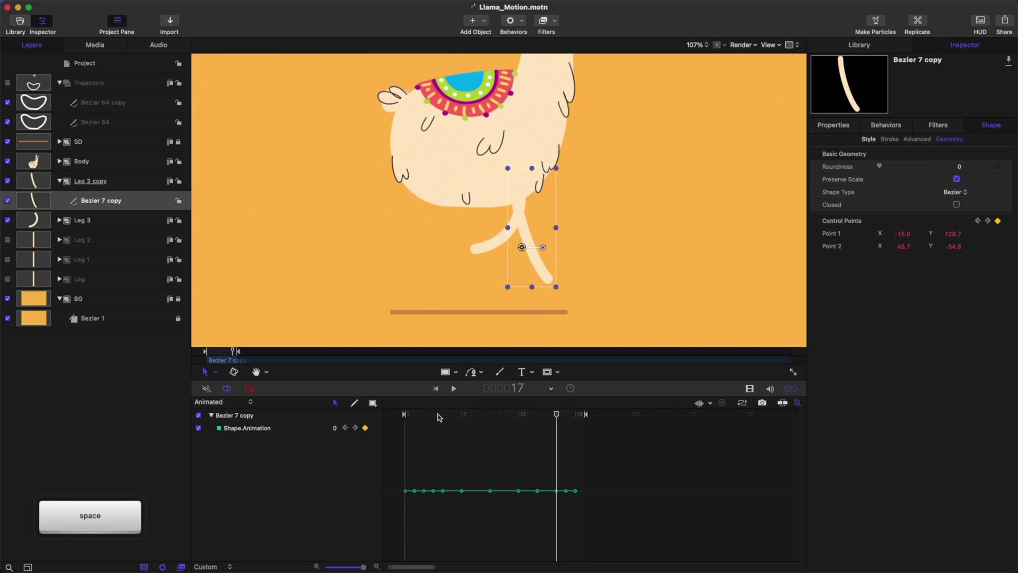
- At frame 4, shift the Leg 3 copy group slightly to the right, preview the motion, and save the project
{"action": "mouse_move", "coordinate": [426, 416]}
{"action": "left_mouse_down"}
{"action": "mouse_move", "coordinate": [415, 418]}
{"action": "mouse_move", "coordinate": [453, 419]}
{"action": "mouse_move", "coordinate": [435, 419]}
{"action": "left_mouse_up"}
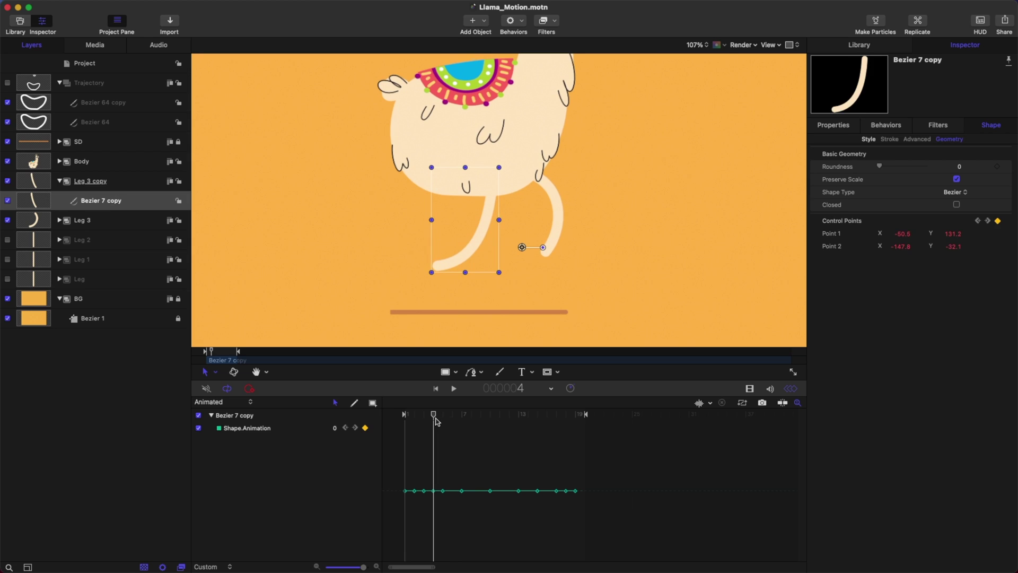
{"action": "left_click", "coordinate": [142, 180]}
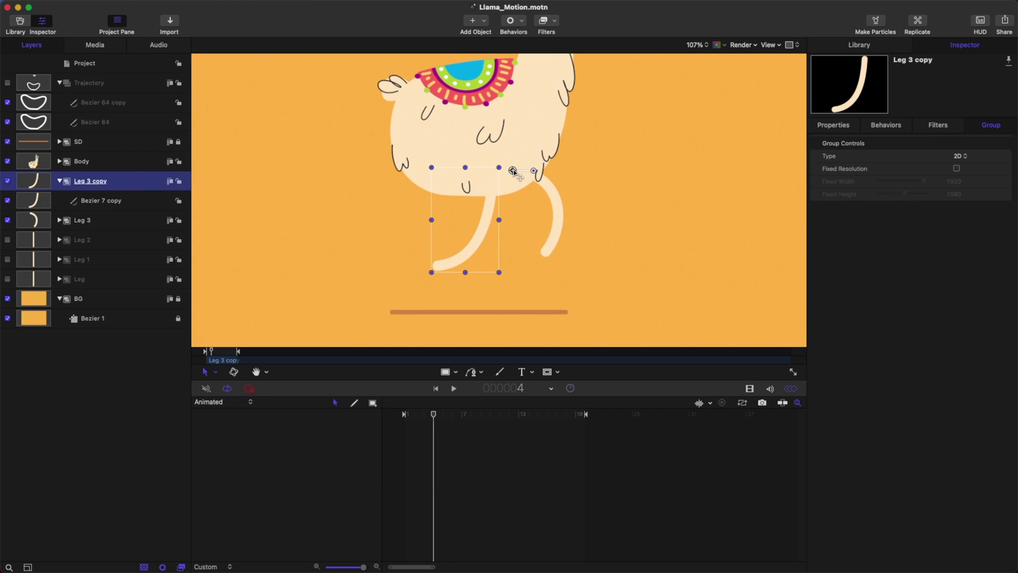
{"action": "left_click_drag", "start_coordinate": [513, 171], "coordinate": [518, 171]}
{"action": "key", "text": "space"}
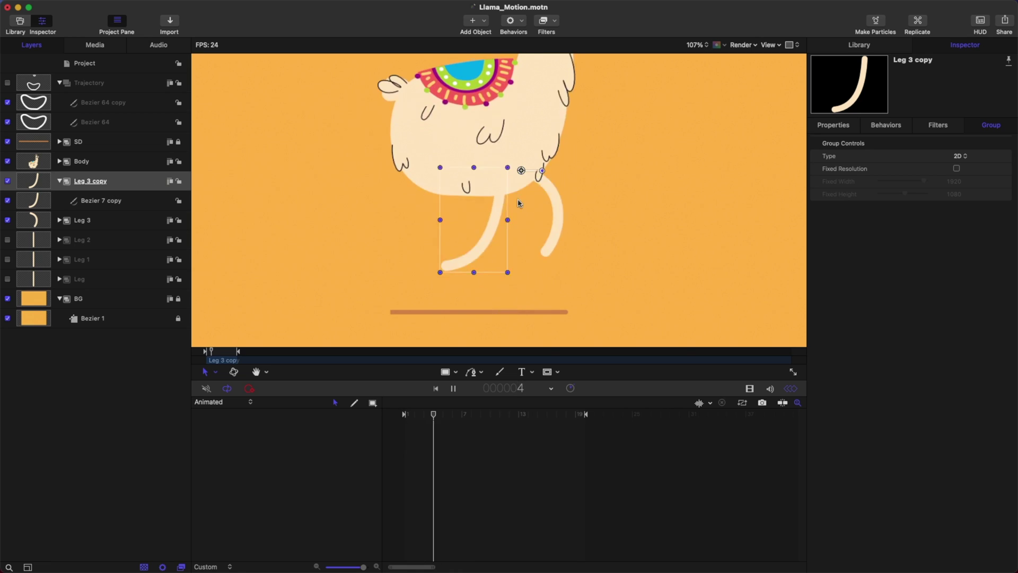
{"action": "key", "text": "space"}
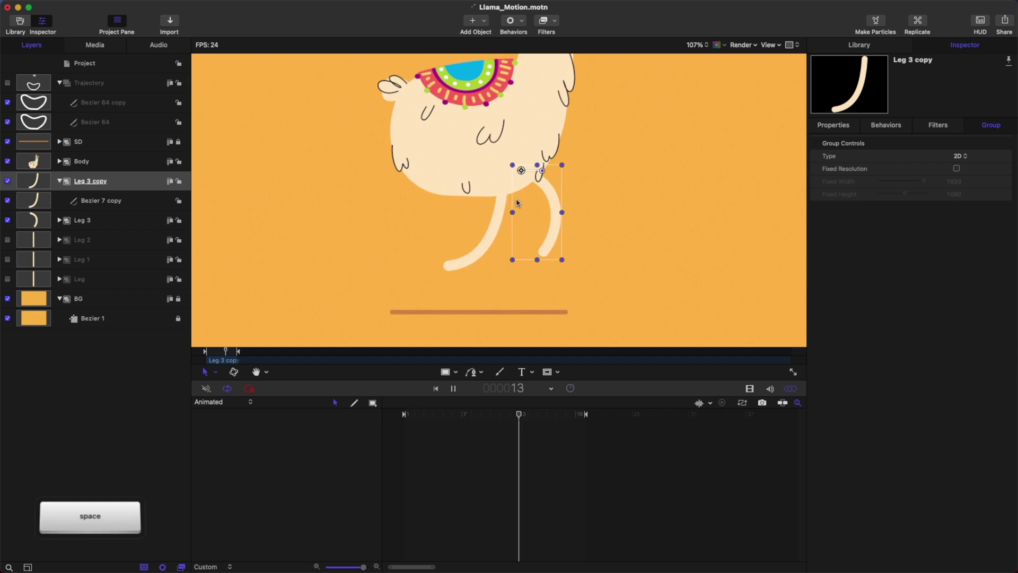
{"action": "key", "text": "super+s"}
{"action": "key", "text": "space"}
- Collapse the Leg 3 copy group and duplicate both it and the Leg 3 group at frame 1
{"action": "left_click", "coordinate": [59, 181]}
{"action": "left_click", "coordinate": [67, 368]}
{"action": "key", "text": "super+s"}
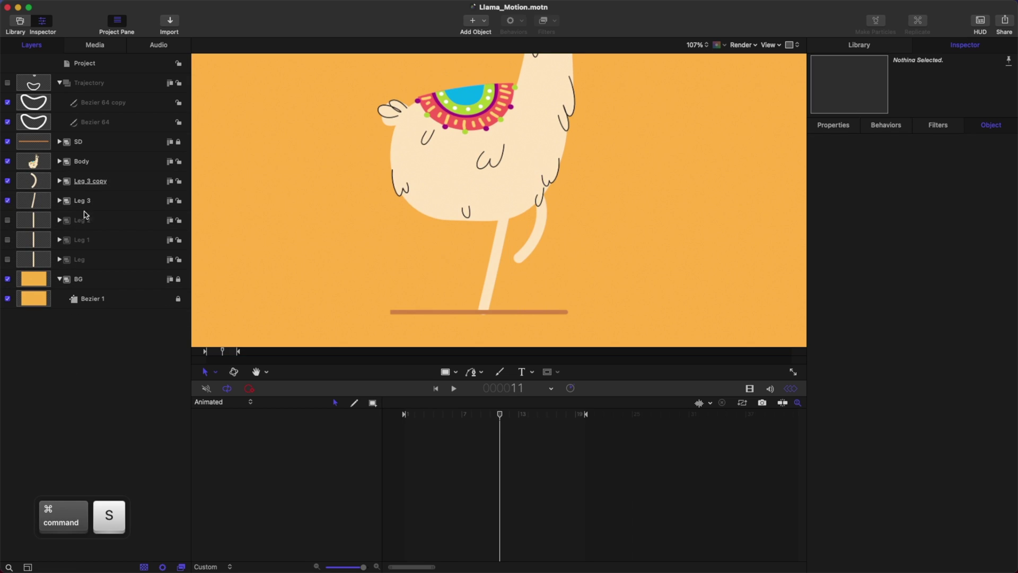
{"action": "left_click", "coordinate": [99, 188]}
{"action": "key", "text": "Home"}
{"action": "left_click", "coordinate": [151, 205], "text": "super"}
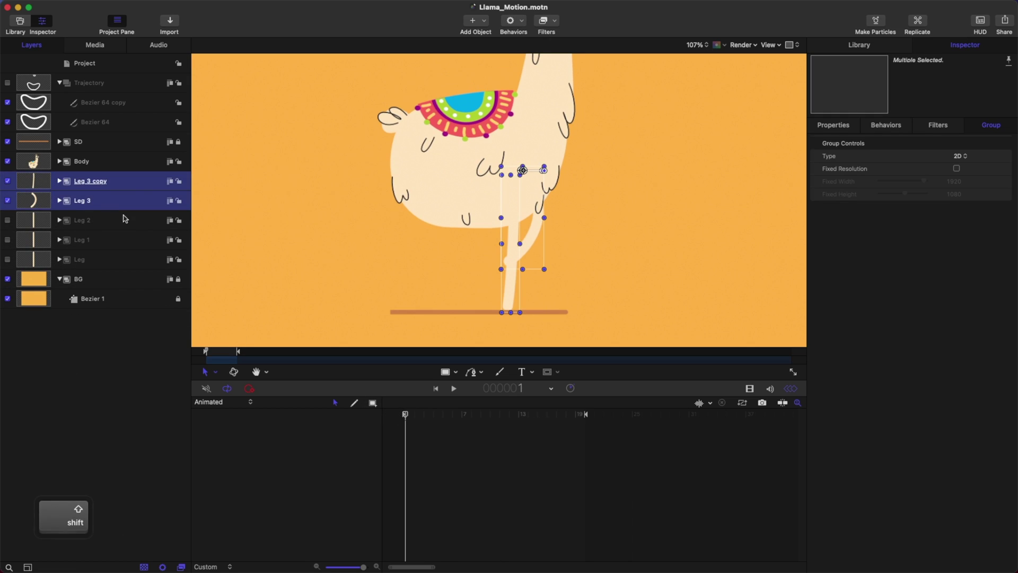
{"action": "key", "text": "super+d"}
- Reorder the groups as Leg 3 copy above Body, with Leg 3, Leg 3 copy 1 and Leg 3 copy 2 below Body
{"action": "left_click_drag", "start_coordinate": [112, 189], "coordinate": [117, 224]}
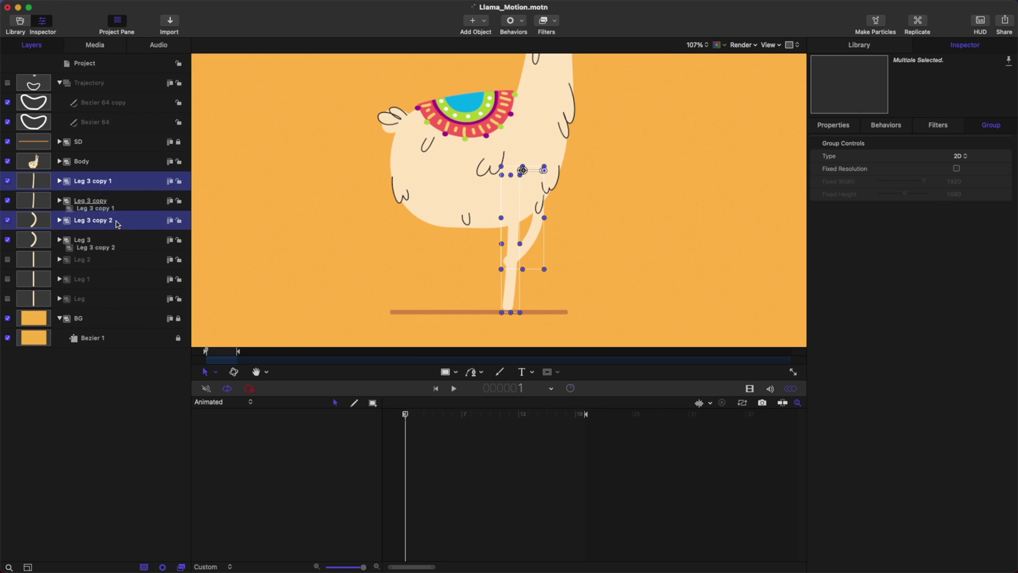
{"action": "key", "text": "super+bracketleft"}
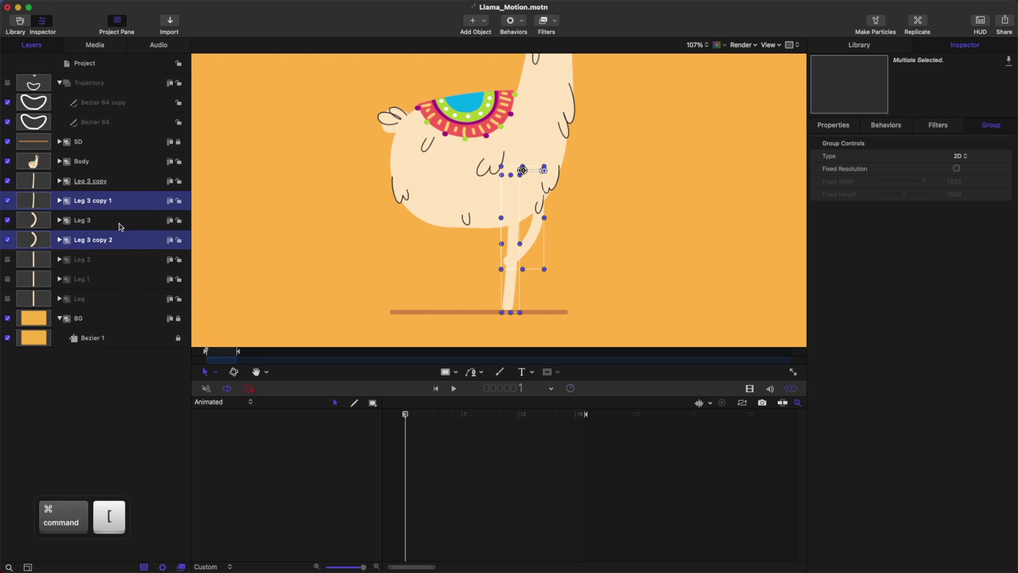
{"action": "left_click", "coordinate": [118, 227]}
{"action": "key", "text": "super+bracketright"}
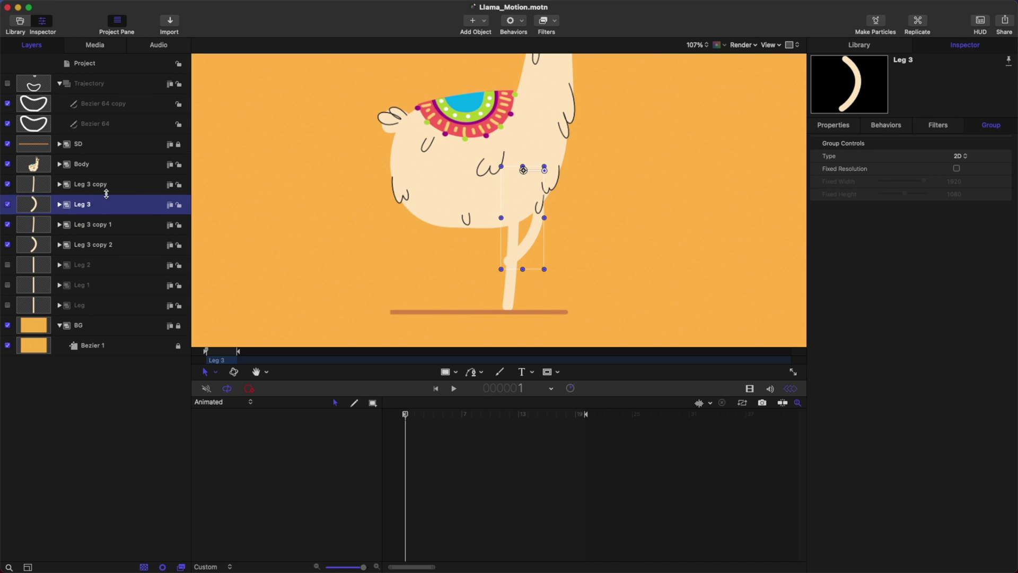
{"action": "left_click", "coordinate": [96, 265]}
{"action": "key", "text": "super+bracketright"}
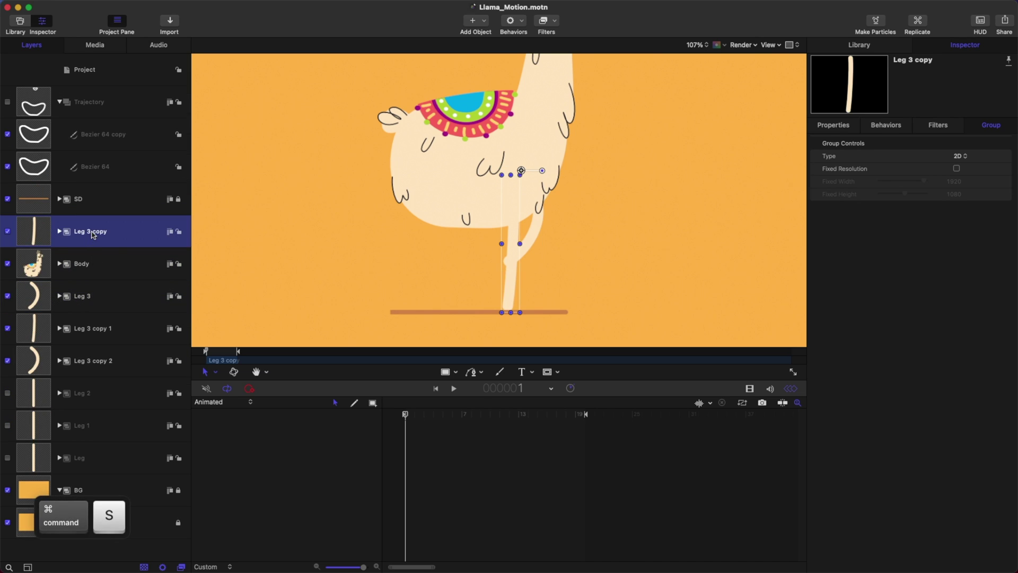
- Rename the Leg 3 copy group as R_Fr_Leg and copy that name for reuse
{"action": "left_click", "coordinate": [93, 277]}
{"action": "left_click", "coordinate": [98, 237]}
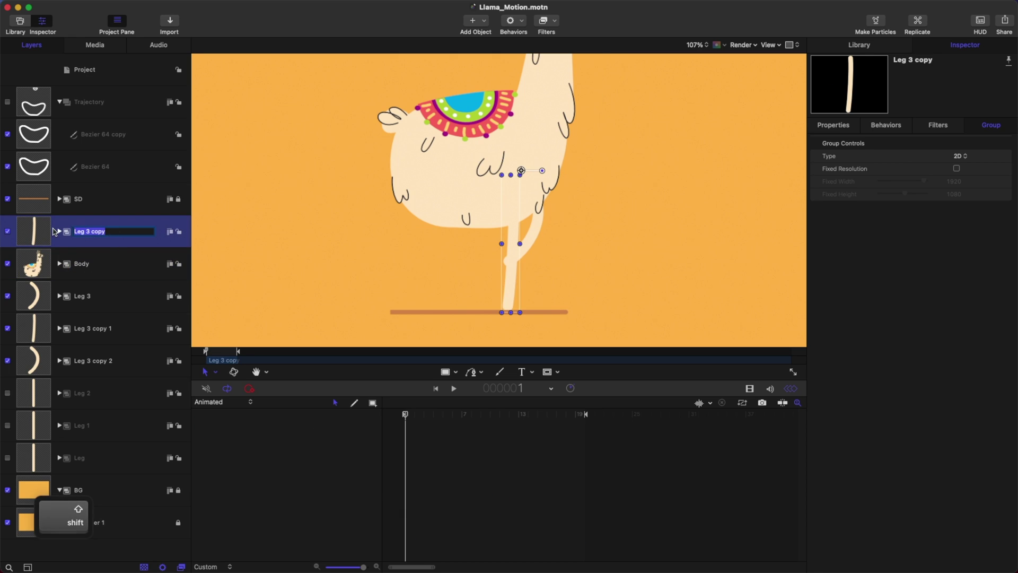
{"action": "type", "text": "R_Fr_"}
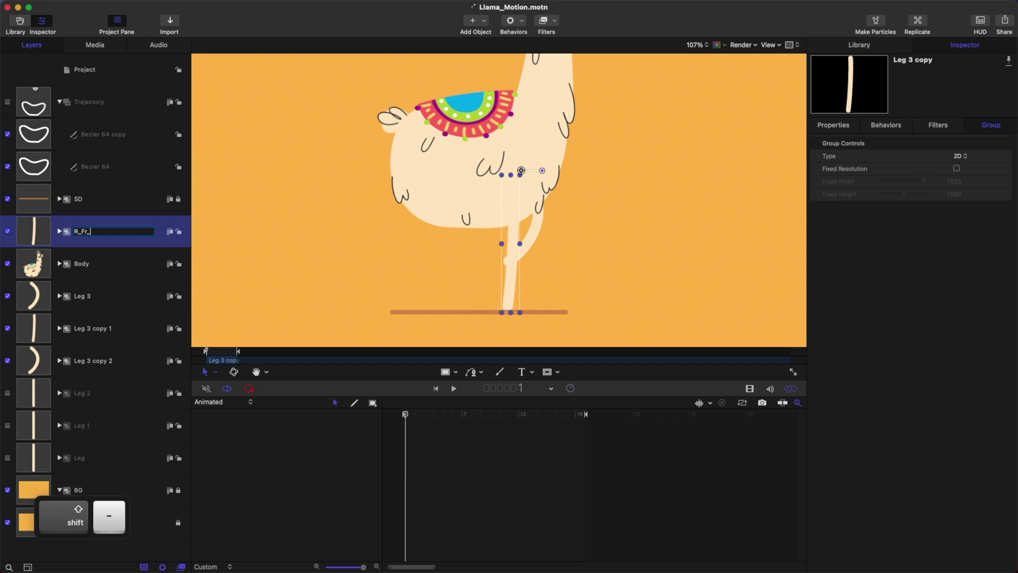
{"action": "type", "text": "Leg"}
{"action": "key", "text": "ctrl+a"}
{"action": "key", "text": "ctrl+c"}
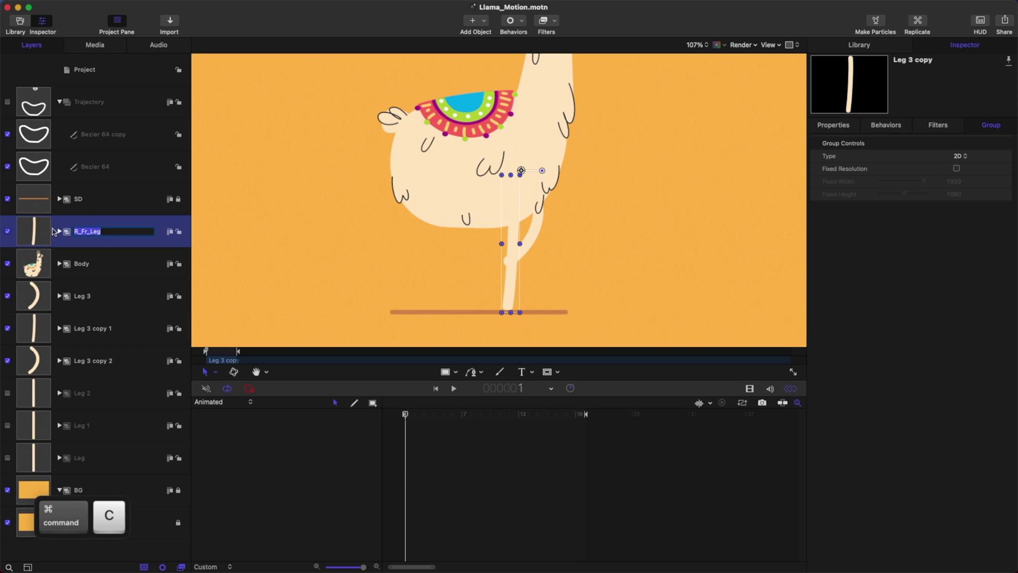
- Rename the Leg 3 group as L_Fr_Leg, reusing the copied name, and save the project
{"action": "double_click", "coordinate": [87, 299]}
{"action": "key", "text": "ctrl+a"}
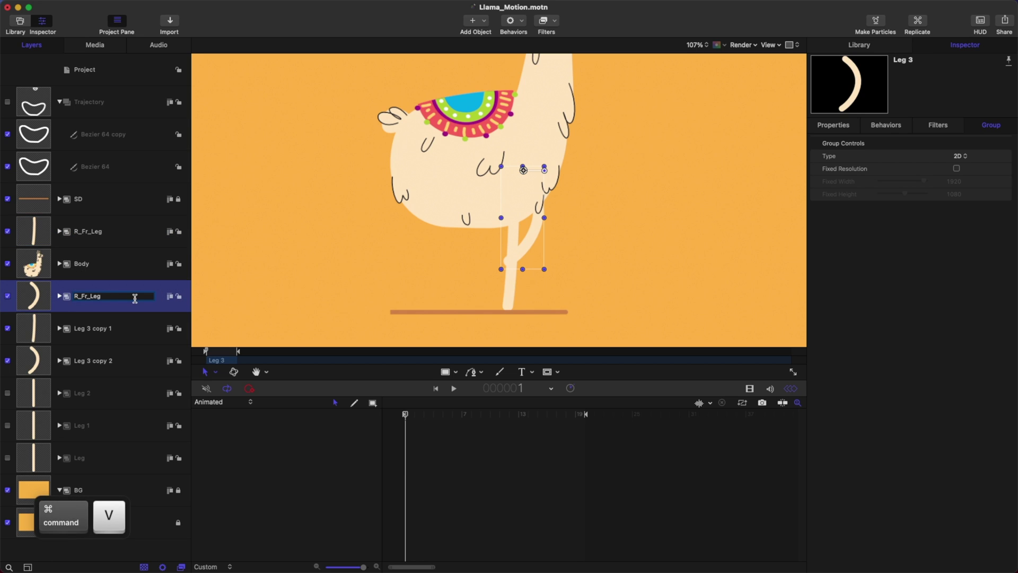
{"action": "key", "text": "Left"}
{"action": "key", "text": "Left"}
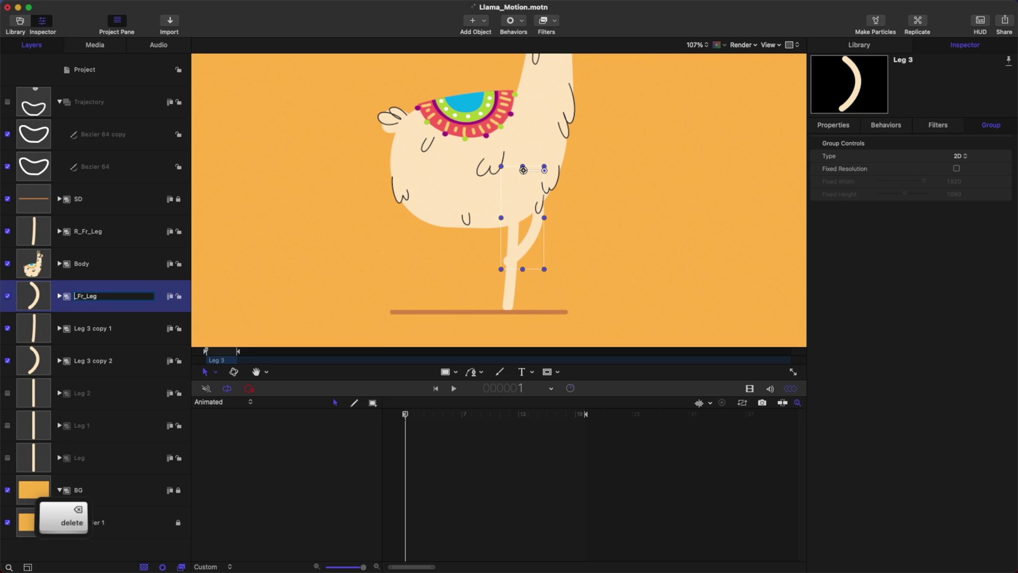
{"action": "type", "text": "L"}
{"action": "key", "text": "Return"}
{"action": "key", "text": "super+s"}
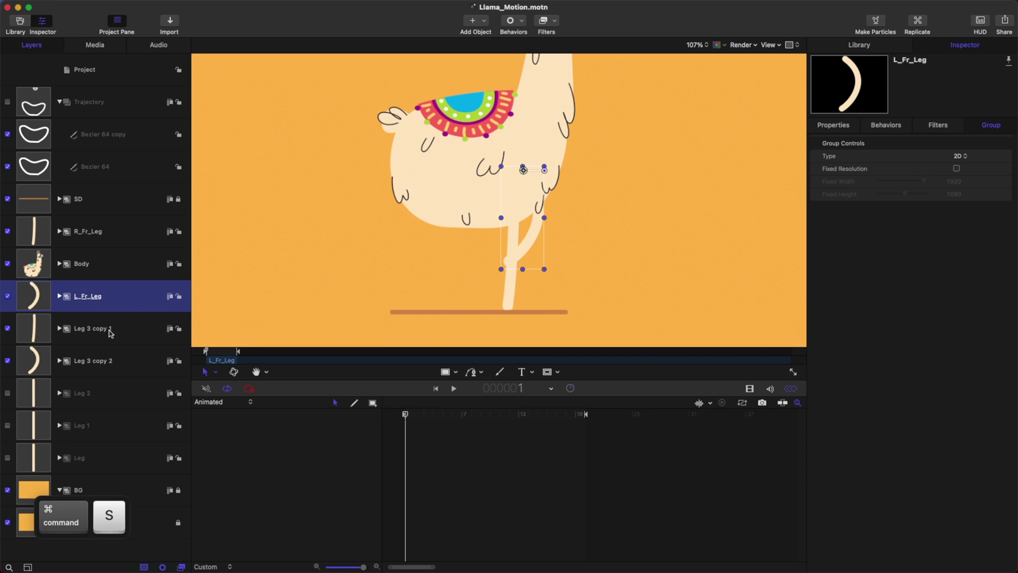
- Rename the Leg 3 copy 1 group as R_Bh_Leg
{"action": "left_click", "coordinate": [106, 329]}
{"action": "double_click", "coordinate": [106, 329]}
{"action": "type", "text": "R"}
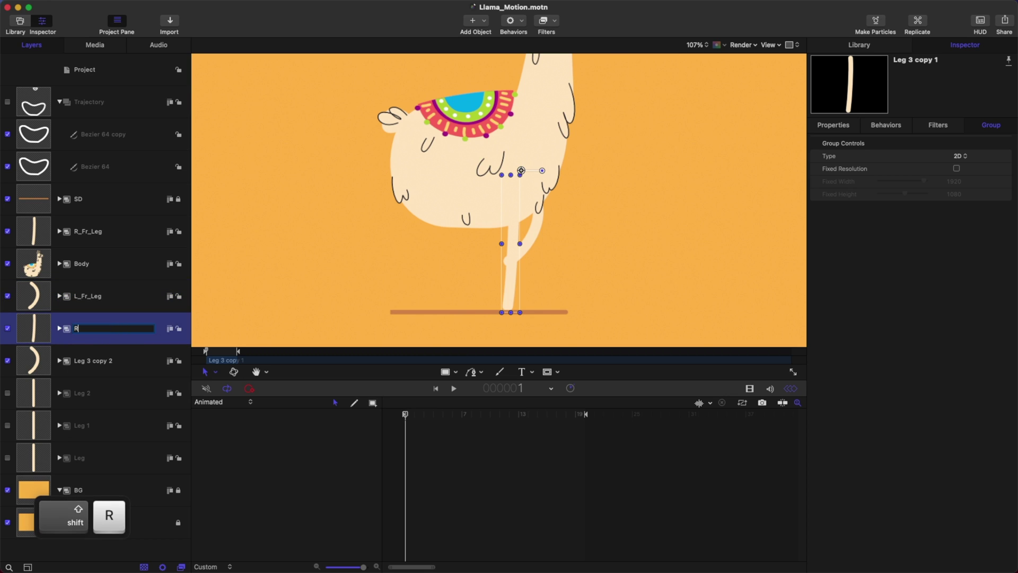
{"action": "type", "text": "_Bh_Leg"}
{"action": "key", "text": "Return"}
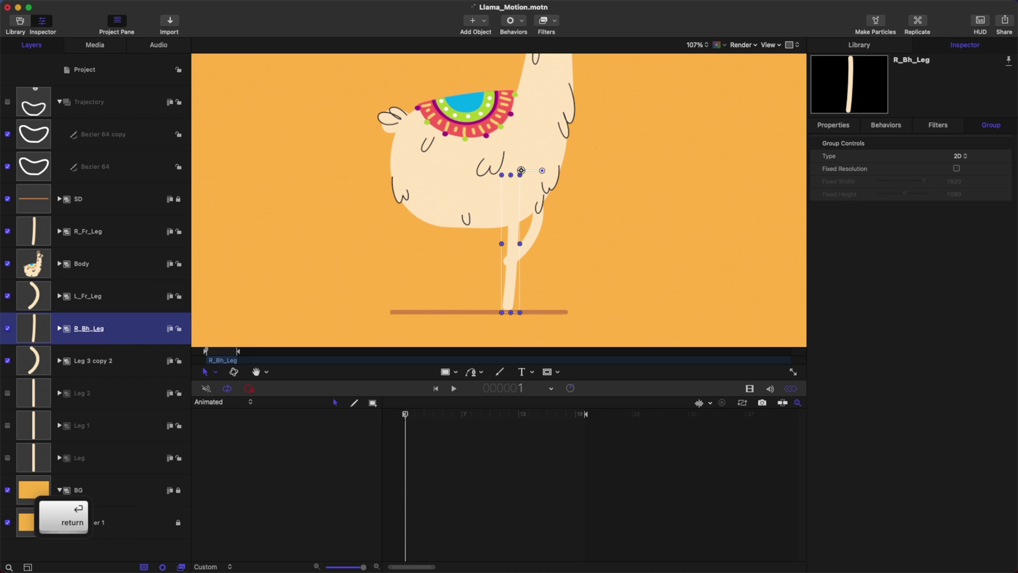
- Rename the Leg 3 copy 2 group as L_Bh_Leg and save the project
{"action": "double_click", "coordinate": [84, 360]}
{"action": "key", "text": "super+a"}
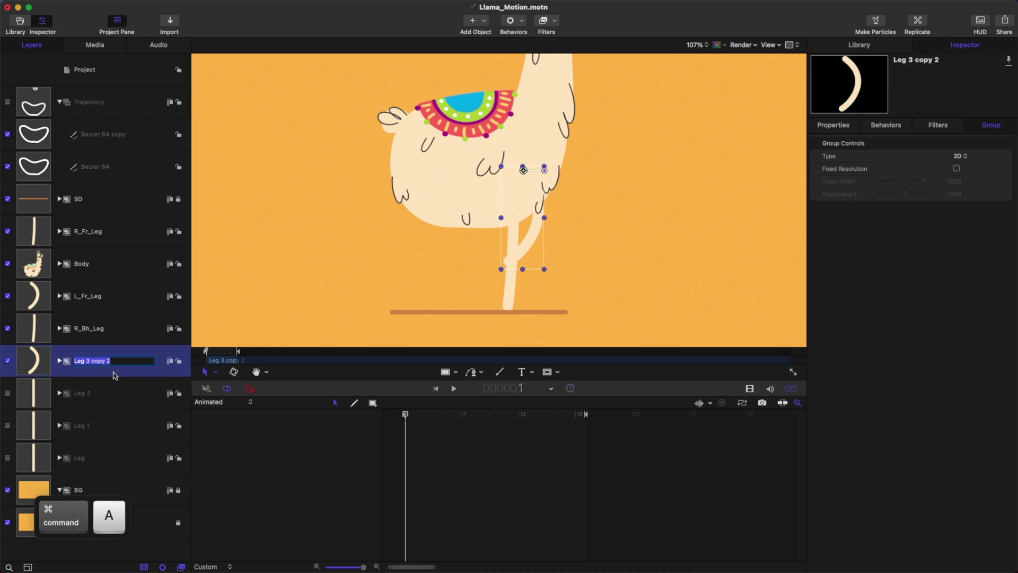
{"action": "type", "text": "L_"}
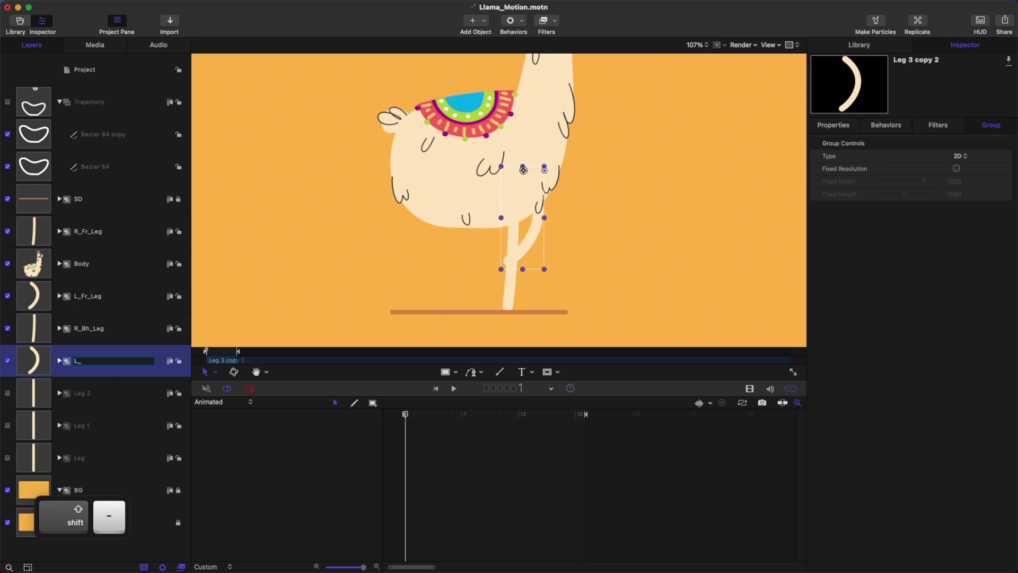
{"action": "type", "text": "Bh_Leg"}
{"action": "key", "text": "Return"}
{"action": "key", "text": "super+s"}
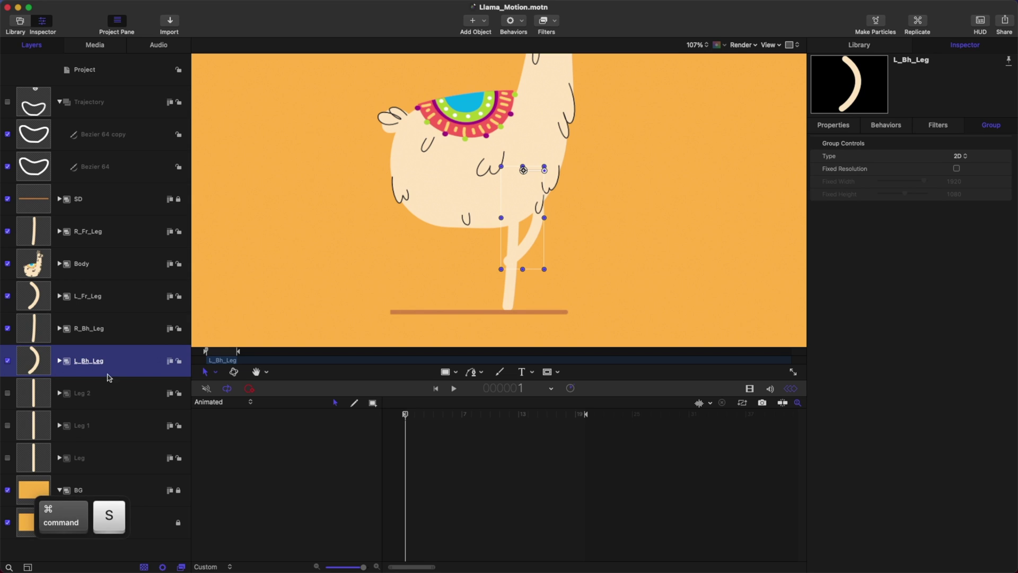
- Raise the R_Bh_Leg group in the layer order to sit between R_Fr_Leg and Body
{"action": "left_click", "coordinate": [95, 332]}
{"action": "key", "text": "super+bracketright"}
{"action": "key", "text": "super+bracketright"}
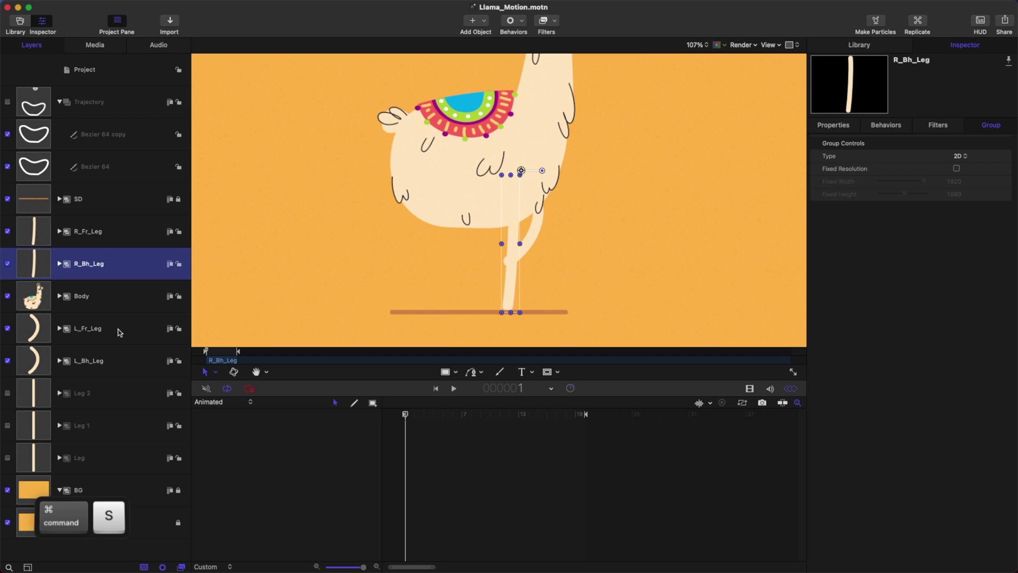
- Move R_Bh_Leg and L_Bh_Leg together to the rear of the llama's body, preview the walk, and save the project
{"action": "left_click", "coordinate": [162, 357], "text": "super"}
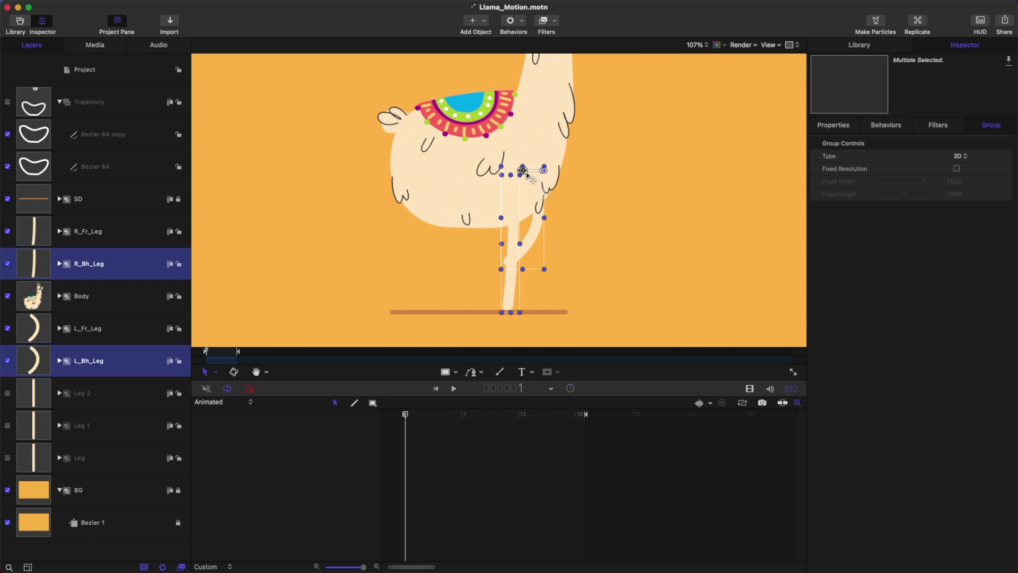
{"action": "left_click_drag", "start_coordinate": [523, 170], "coordinate": [436, 172]}
{"action": "key", "text": "space"}
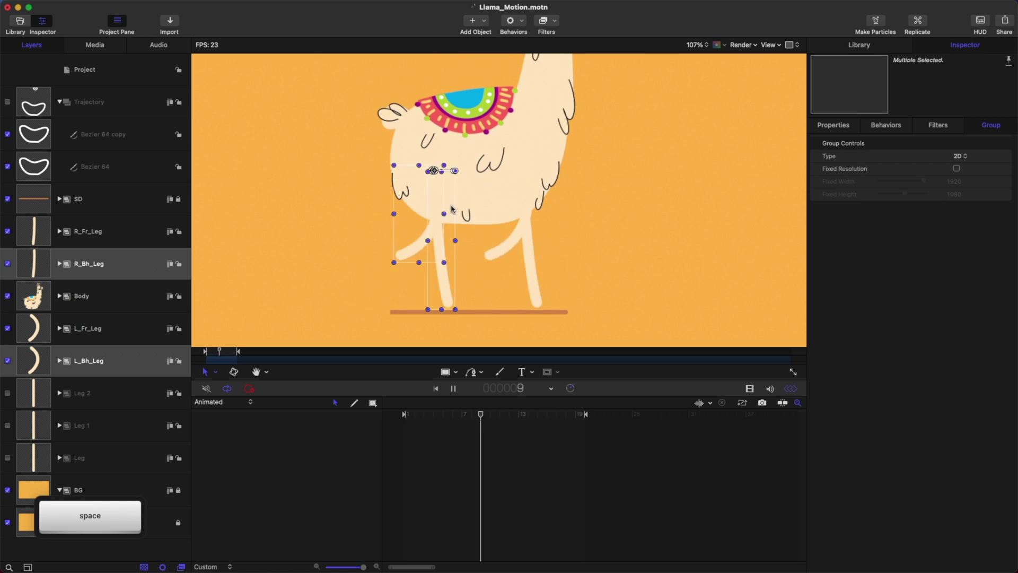
{"action": "key", "text": "super+s"}
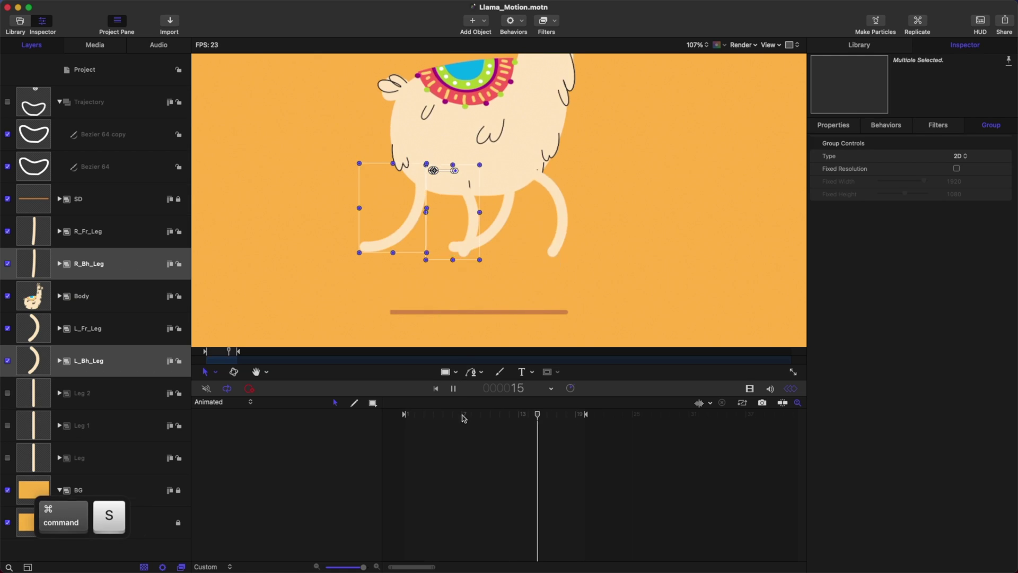
{"action": "key", "text": "space"}
- At frame 1, set the shape animation of L_Bh_Leg's Bezier 7 copy 2 to Repeat after its last keyframe
{"action": "left_click_drag", "start_coordinate": [428, 416], "coordinate": [404, 414]}
{"action": "left_click", "coordinate": [92, 394]}
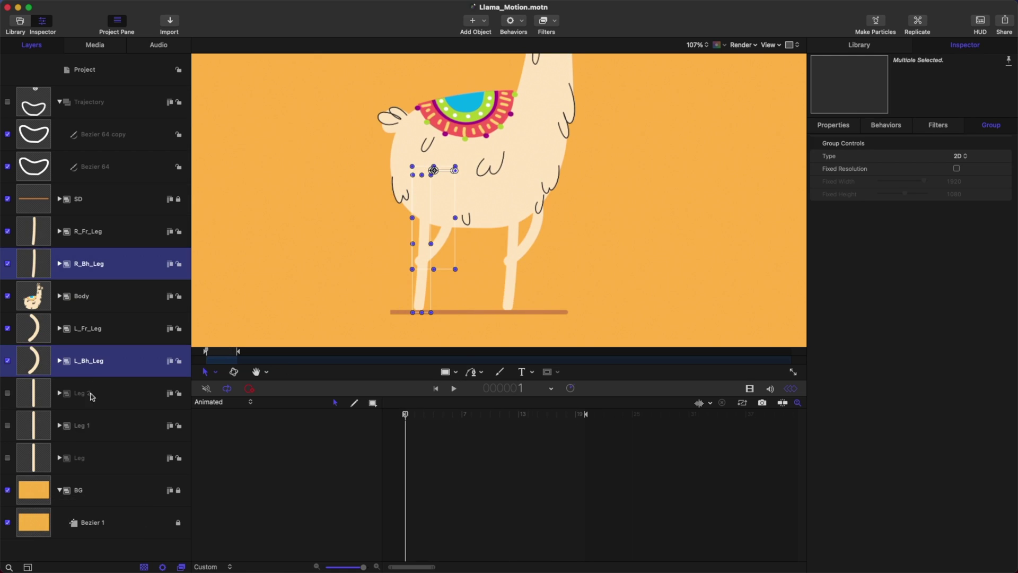
{"action": "left_click", "coordinate": [109, 365]}
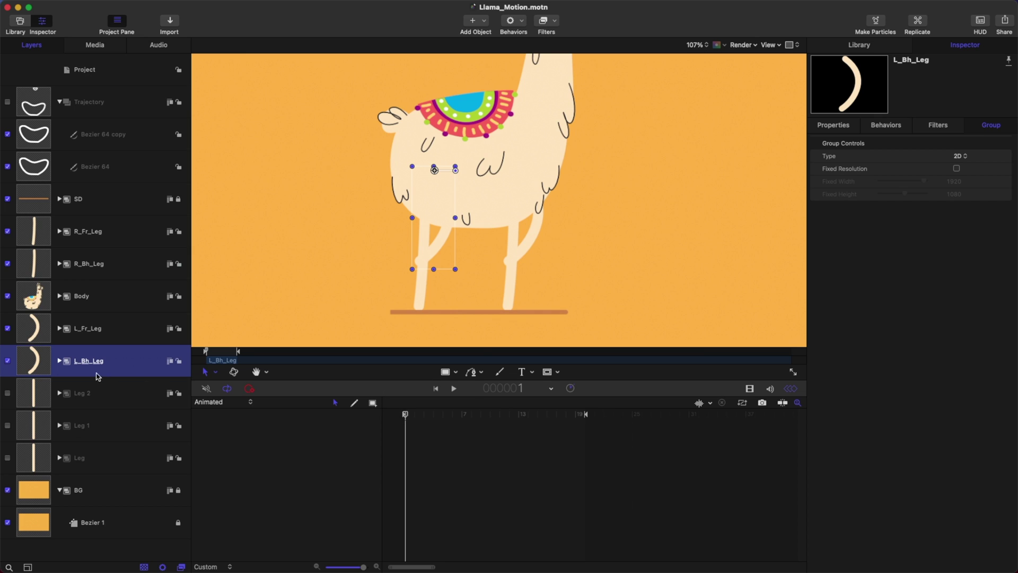
{"action": "left_click", "coordinate": [59, 360]}
{"action": "left_click", "coordinate": [100, 393]}
{"action": "key", "text": "super+s"}
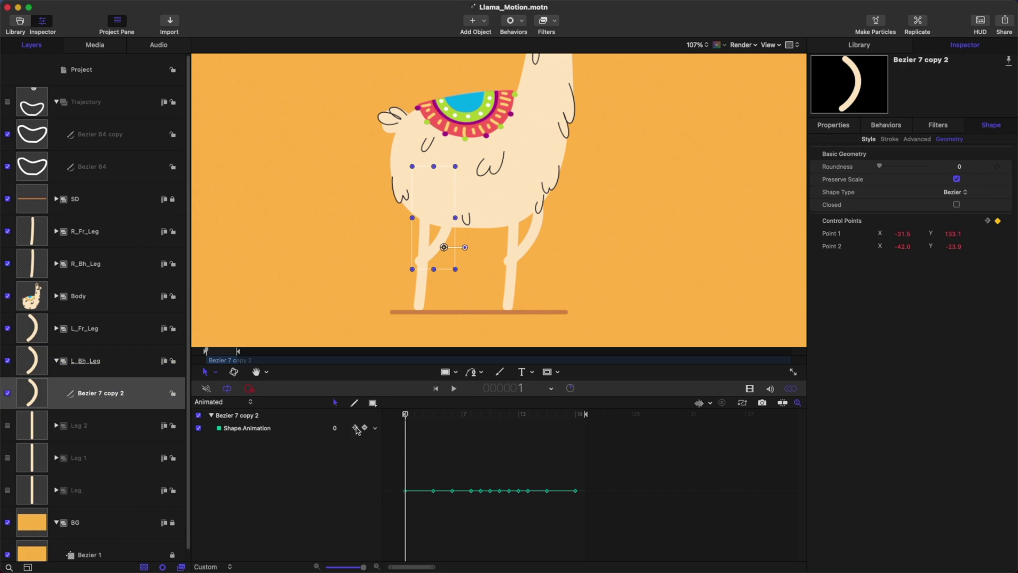
{"action": "left_click", "coordinate": [374, 429]}
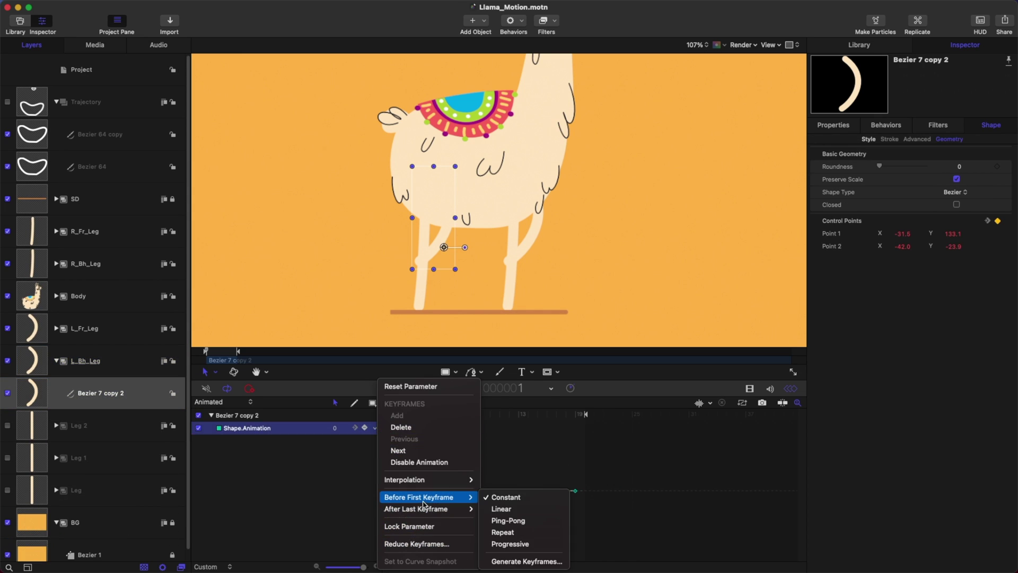
{"action": "mouse_move", "coordinate": [422, 513]}
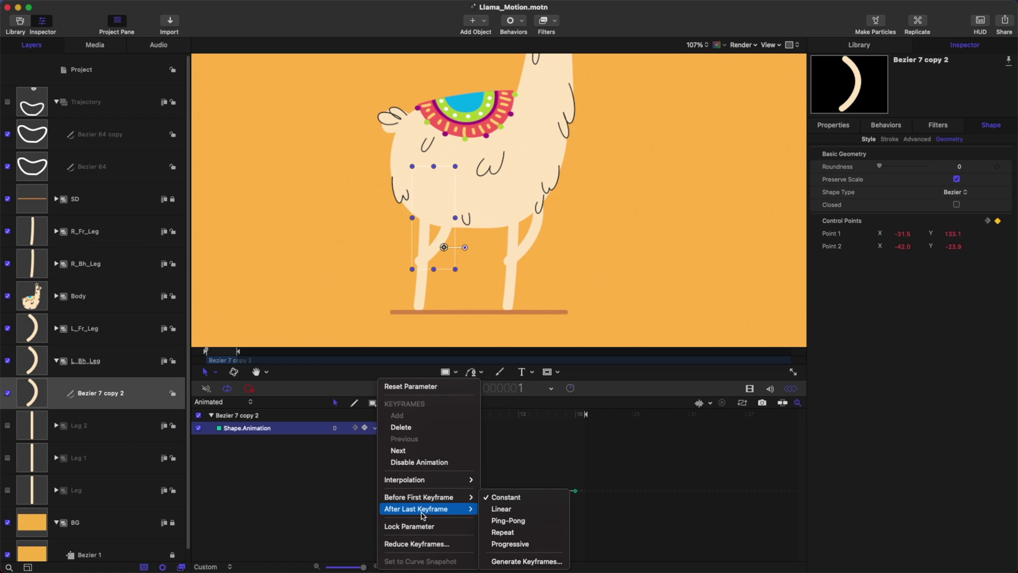
{"action": "left_click", "coordinate": [503, 532]}
{"action": "left_click", "coordinate": [522, 526]}
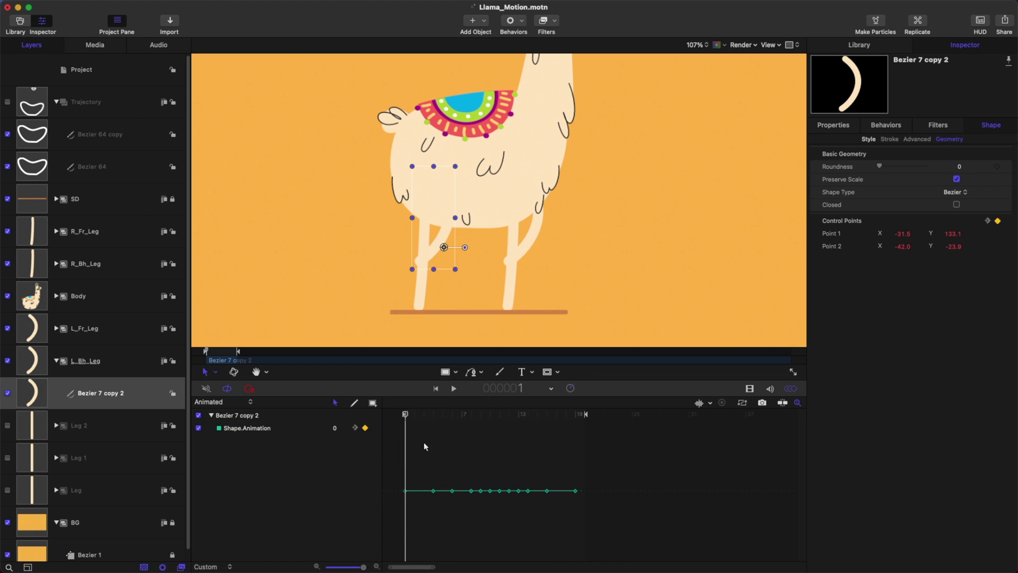
- Scrub through the opening frames to check the repeating hind leg, return to the first frame, and save the project
{"action": "left_click_drag", "start_coordinate": [409, 418], "coordinate": [428, 443]}
{"action": "key", "text": "Home"}
{"action": "key", "text": "super+s"}
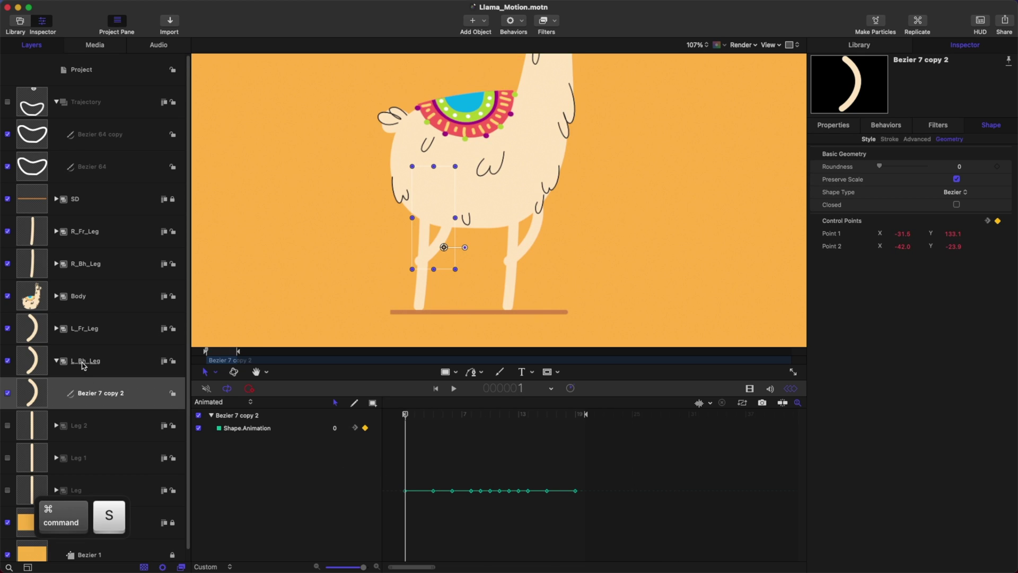
- Set the shape animation of L_Fr_Leg's Bezier 7 to Repeat after its last keyframe, scrub to check it, and save
{"action": "left_click", "coordinate": [61, 332]}
{"action": "left_click", "coordinate": [90, 359]}
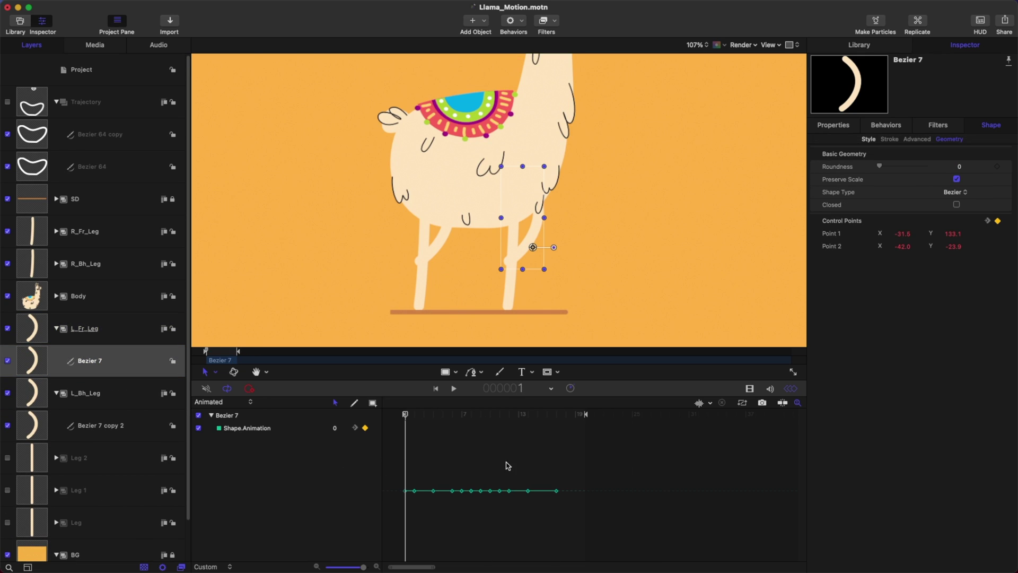
{"action": "left_click", "coordinate": [376, 429]}
{"action": "mouse_move", "coordinate": [418, 508]}
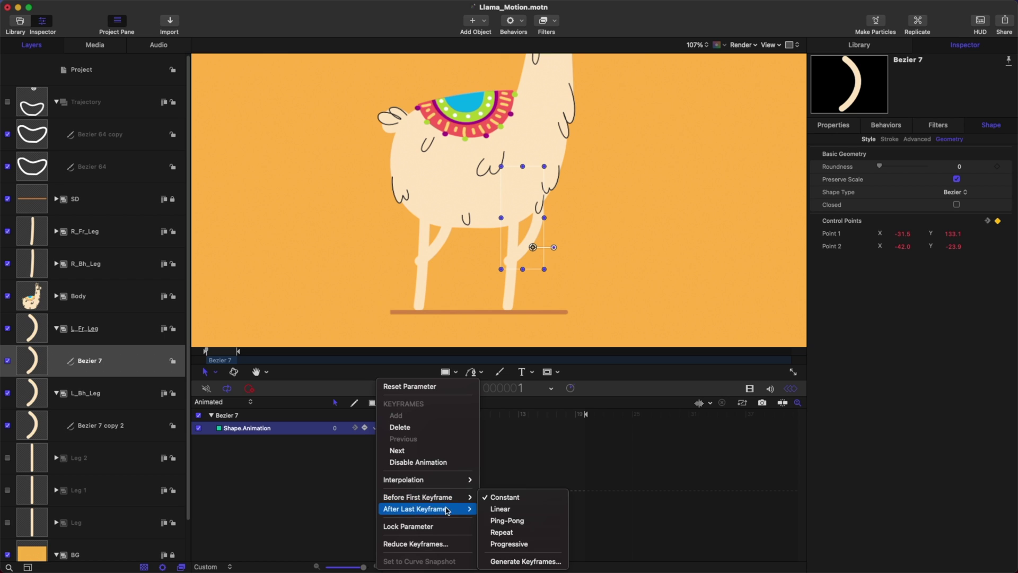
{"action": "left_click", "coordinate": [502, 532]}
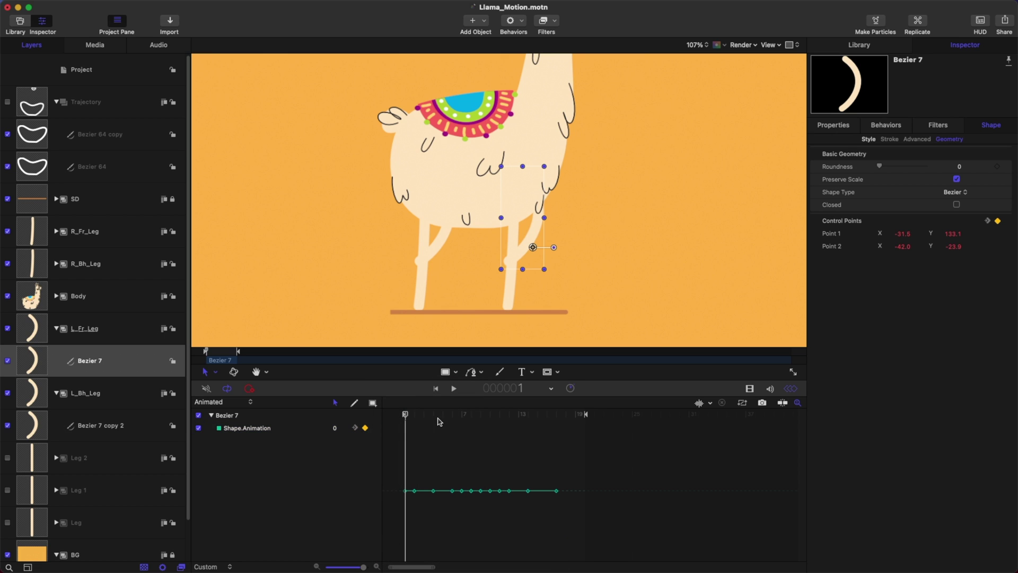
{"action": "left_click_drag", "start_coordinate": [438, 418], "coordinate": [503, 422]}
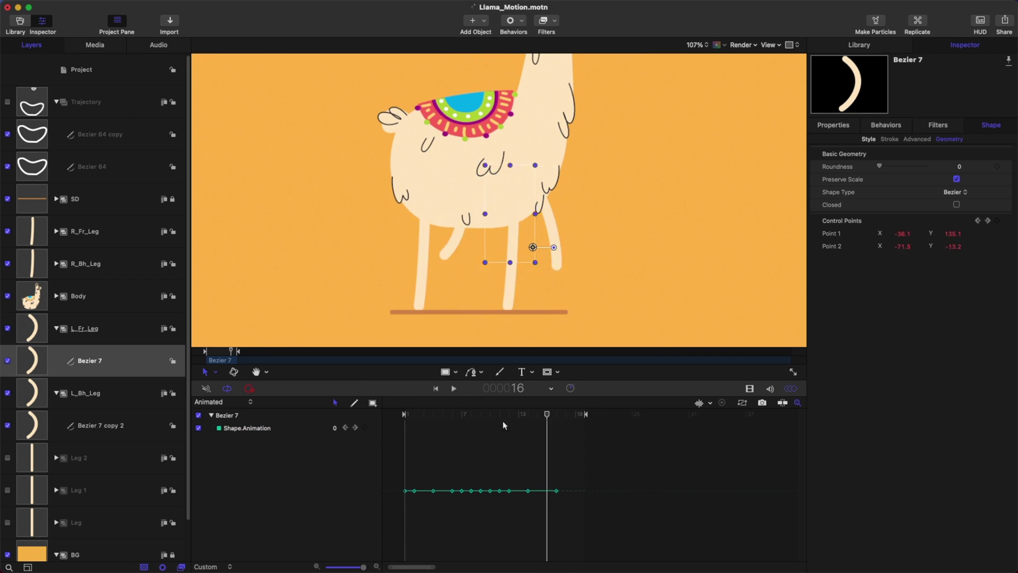
{"action": "key", "text": "Home"}
{"action": "key", "text": "super+s"}
- Set the shape animation of R_Bh_Leg's Bezier 7 copy 1 to Repeat after its last keyframe
{"action": "left_click", "coordinate": [56, 329]}
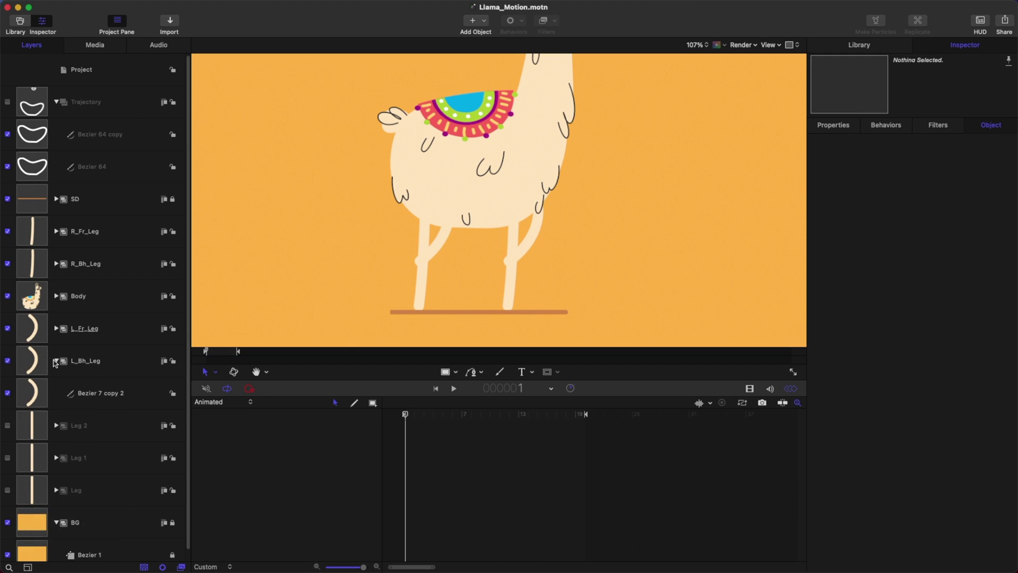
{"action": "left_click", "coordinate": [55, 362]}
{"action": "left_click", "coordinate": [89, 266]}
{"action": "left_click", "coordinate": [56, 263]}
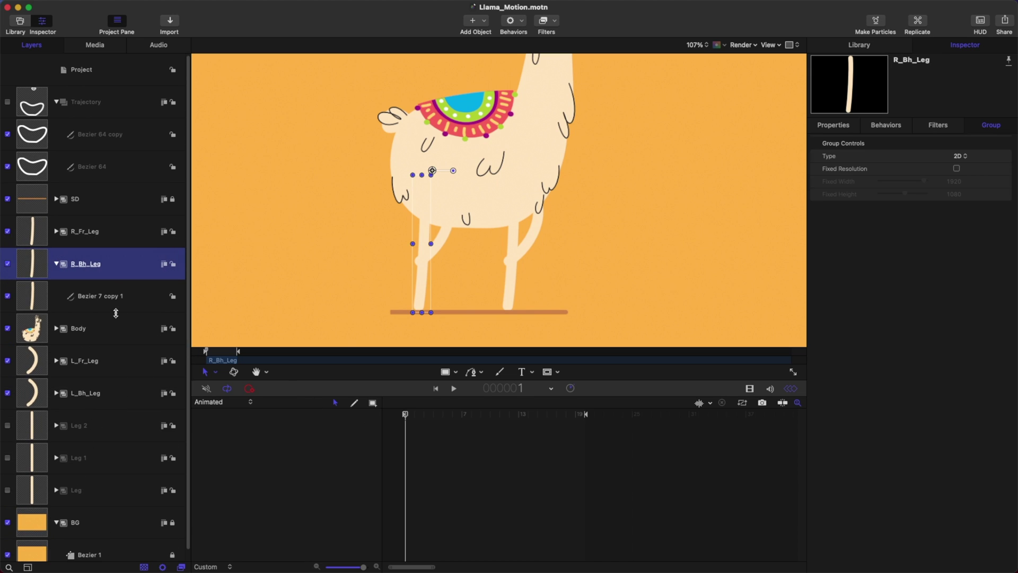
{"action": "left_click", "coordinate": [116, 310]}
{"action": "left_click", "coordinate": [375, 428]}
{"action": "mouse_move", "coordinate": [421, 507]}
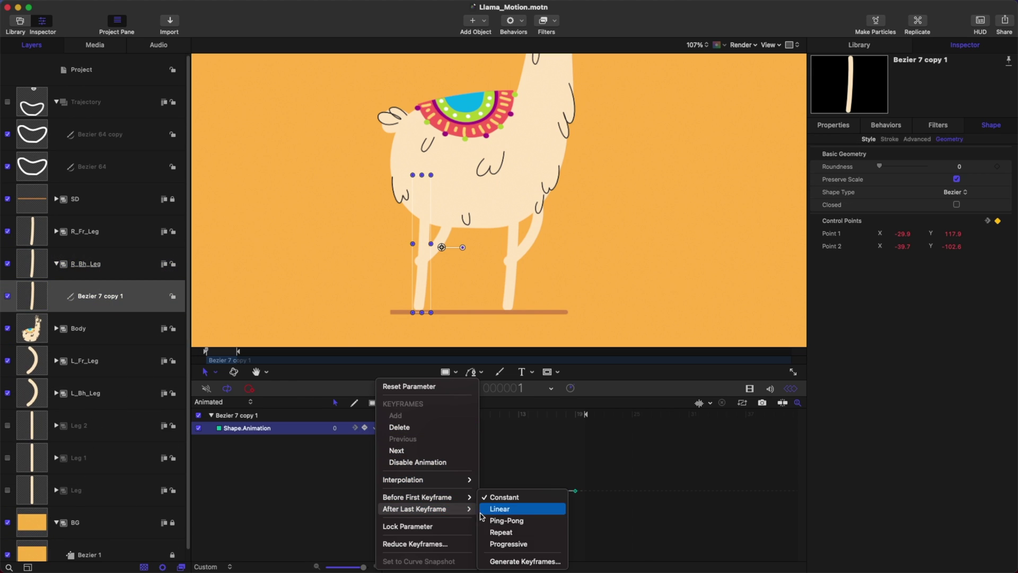
{"action": "left_click", "coordinate": [511, 532]}
- Set the shape animation of R_Fr_Leg's Bezier 7 copy to Repeat after its last keyframe and save the project
{"action": "left_click", "coordinate": [57, 232]}
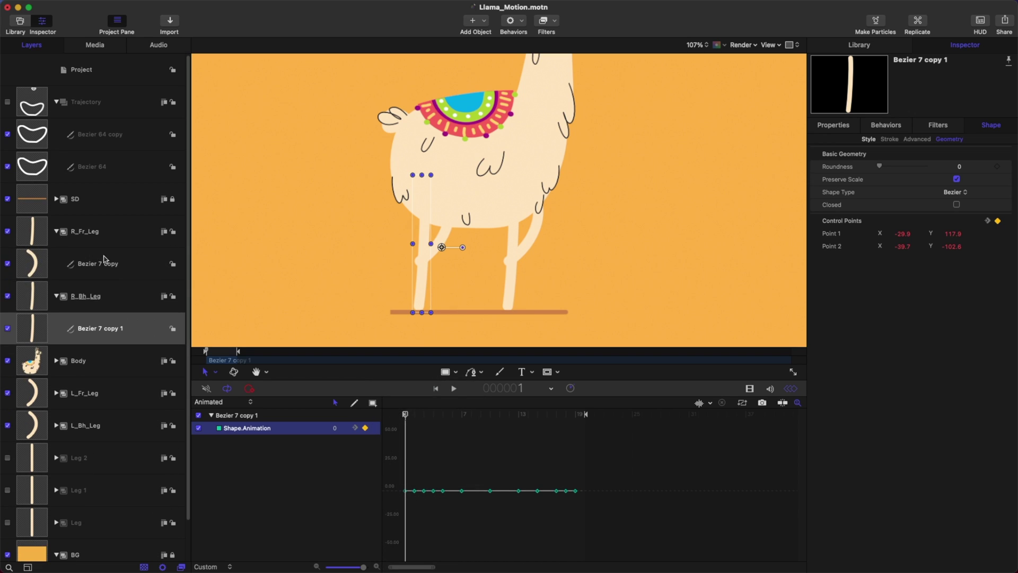
{"action": "left_click", "coordinate": [56, 297]}
{"action": "left_click", "coordinate": [96, 264]}
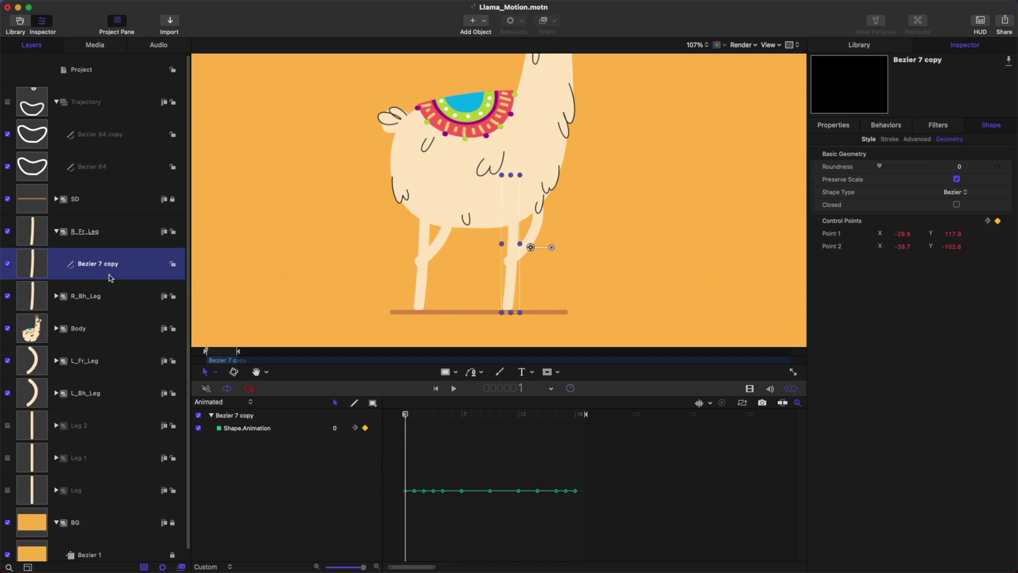
{"action": "left_click", "coordinate": [375, 429]}
{"action": "mouse_move", "coordinate": [420, 509]}
{"action": "left_click", "coordinate": [511, 532]}
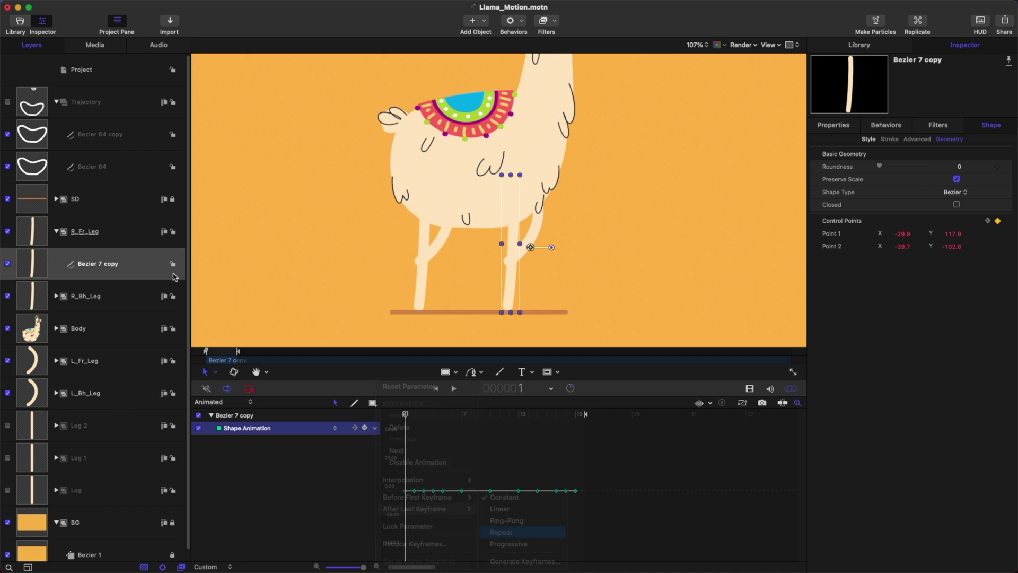
{"action": "left_click", "coordinate": [57, 232]}
{"action": "key", "text": "super+s"}
- Shift the L_Bh_Leg group one frame earlier in time, check its shape keyframes, and save the project
{"action": "left_click", "coordinate": [108, 238]}
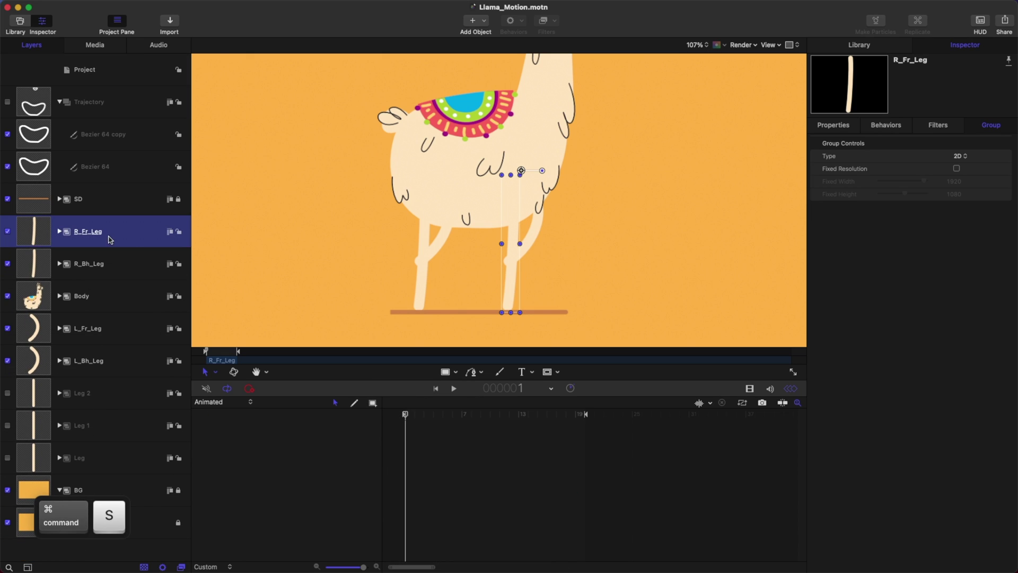
{"action": "left_click", "coordinate": [116, 284]}
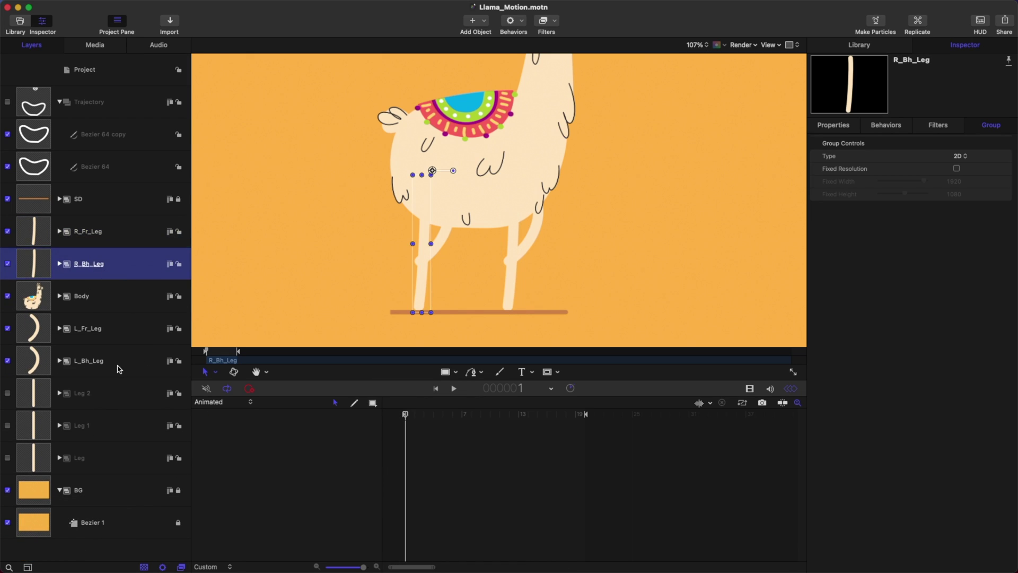
{"action": "left_click", "coordinate": [153, 371], "text": "super"}
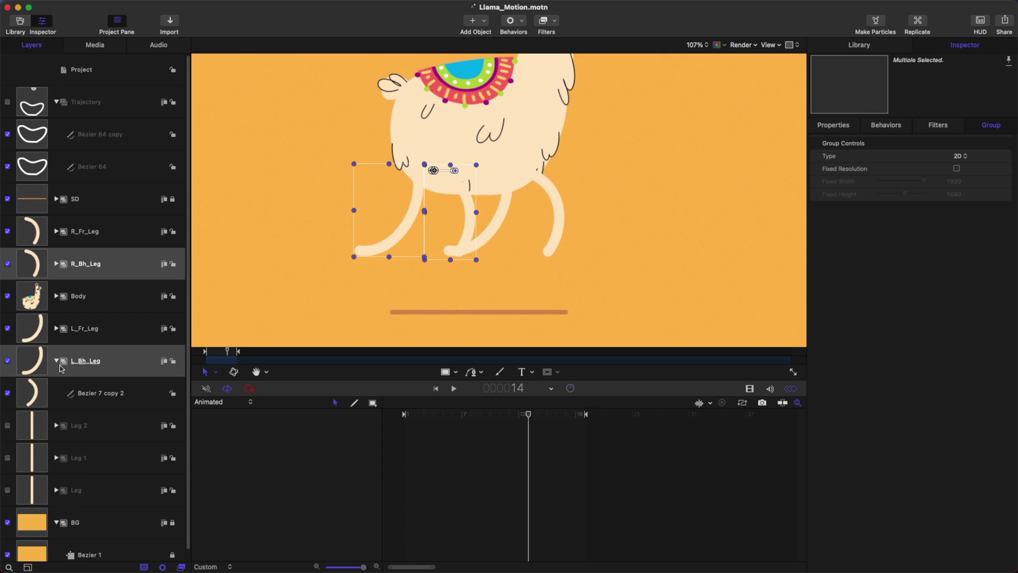
{"action": "left_click", "coordinate": [81, 395]}
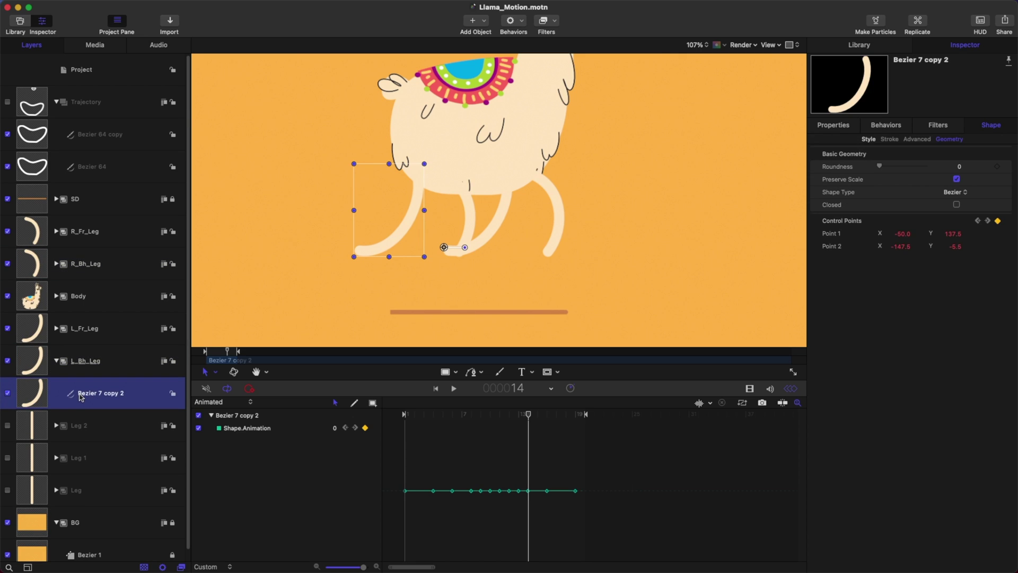
{"action": "left_click", "coordinate": [116, 367]}
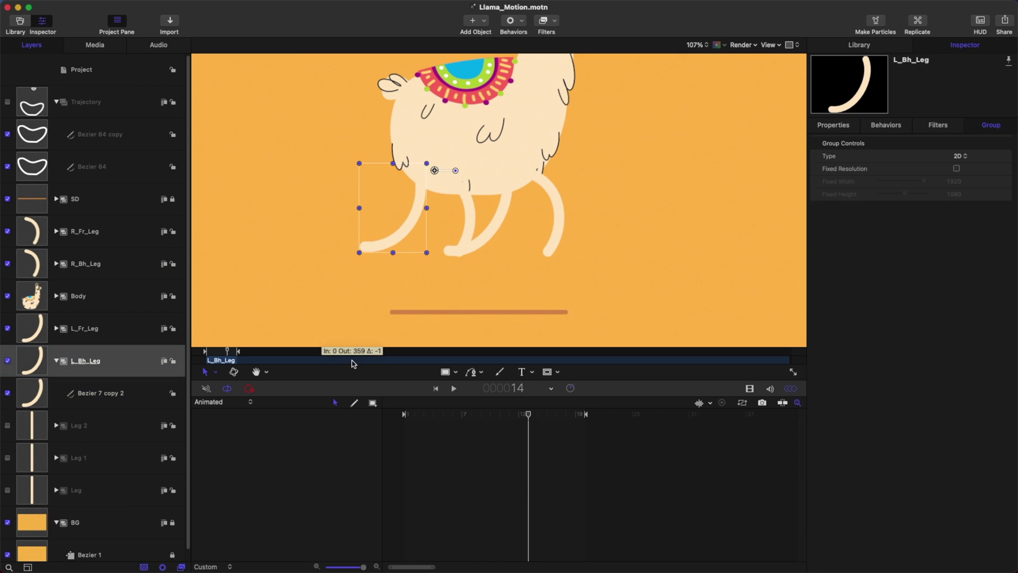
{"action": "left_click", "coordinate": [128, 390]}
{"action": "left_click_drag", "start_coordinate": [528, 414], "coordinate": [575, 414]}
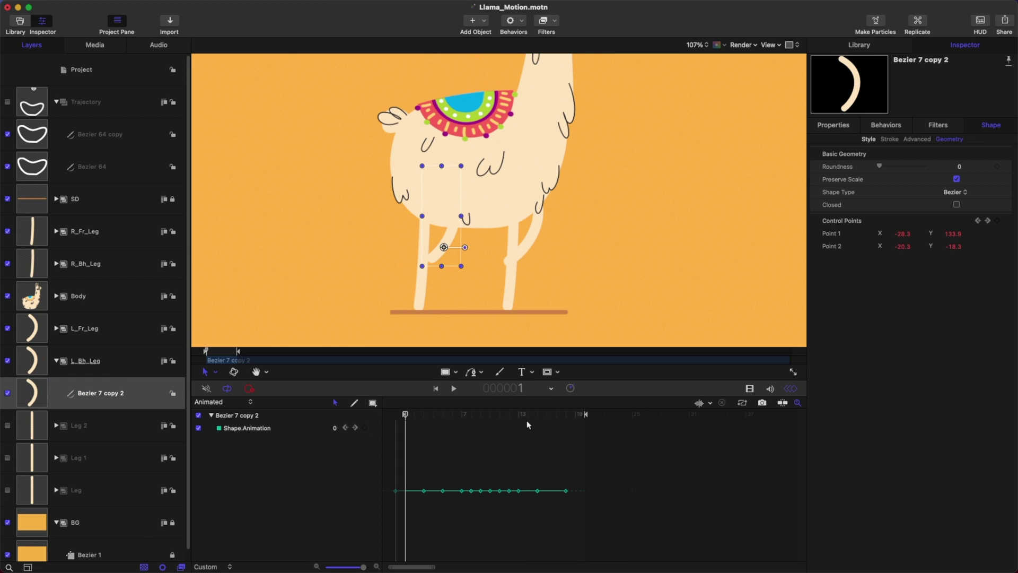
{"action": "key", "text": "space"}
{"action": "key", "text": "super+s"}
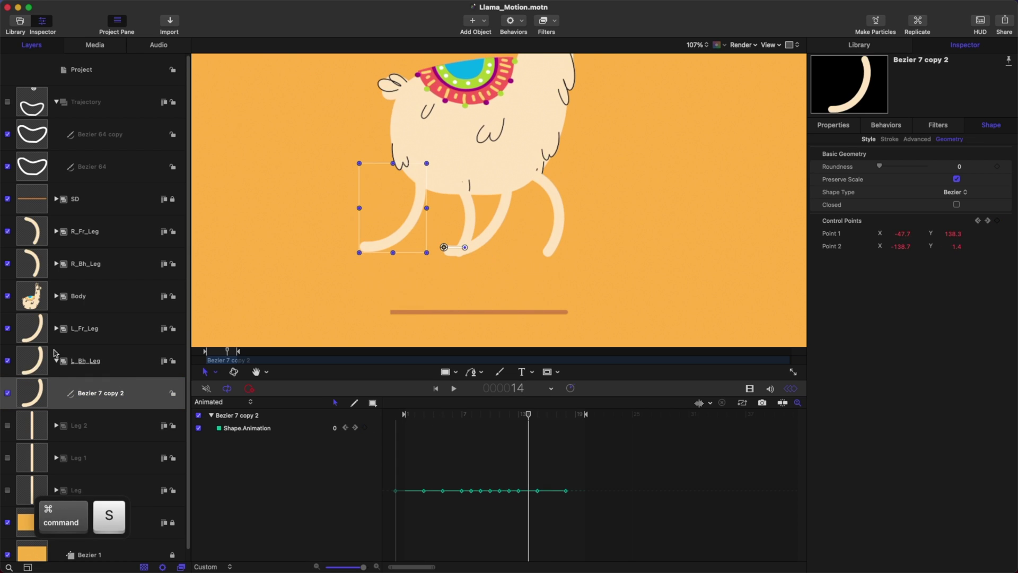
- Shift the R_Bh_Leg group one frame earlier in time, play back the walk, and save the project
{"action": "left_click", "coordinate": [75, 275]}
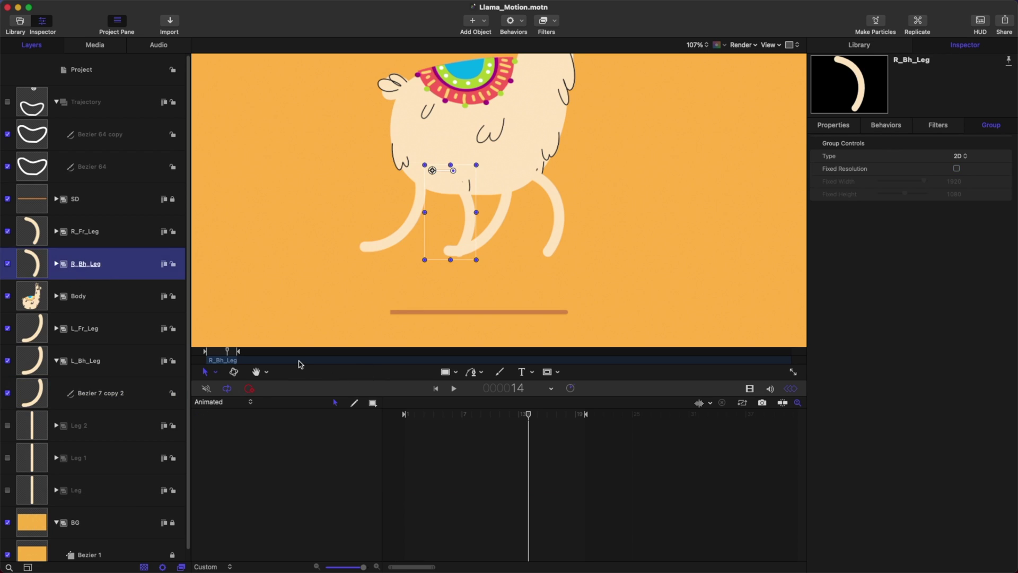
{"action": "left_click_drag", "start_coordinate": [300, 363], "coordinate": [299, 363]}
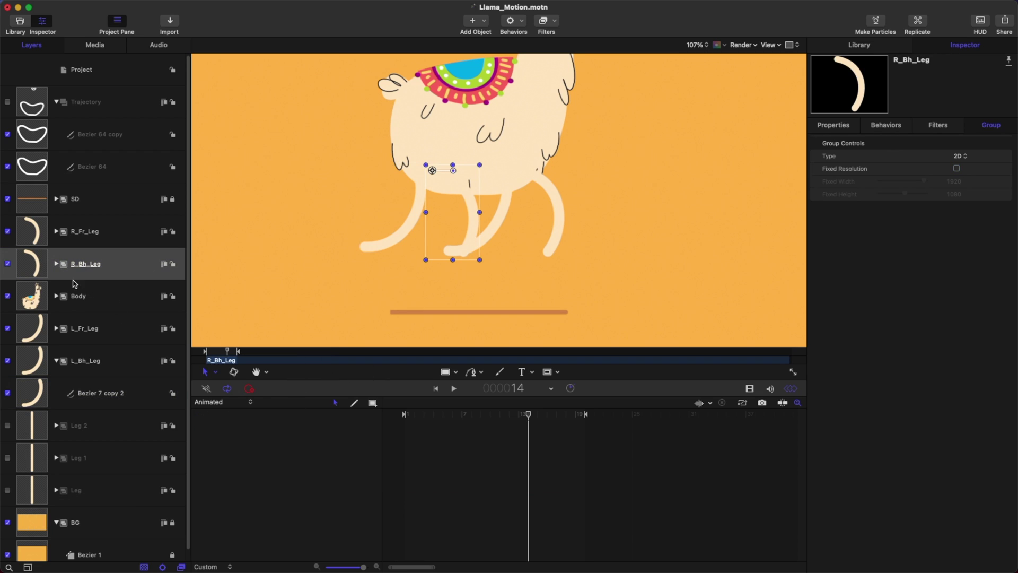
{"action": "left_click", "coordinate": [56, 264]}
{"action": "left_click", "coordinate": [85, 296]}
{"action": "key", "text": "space"}
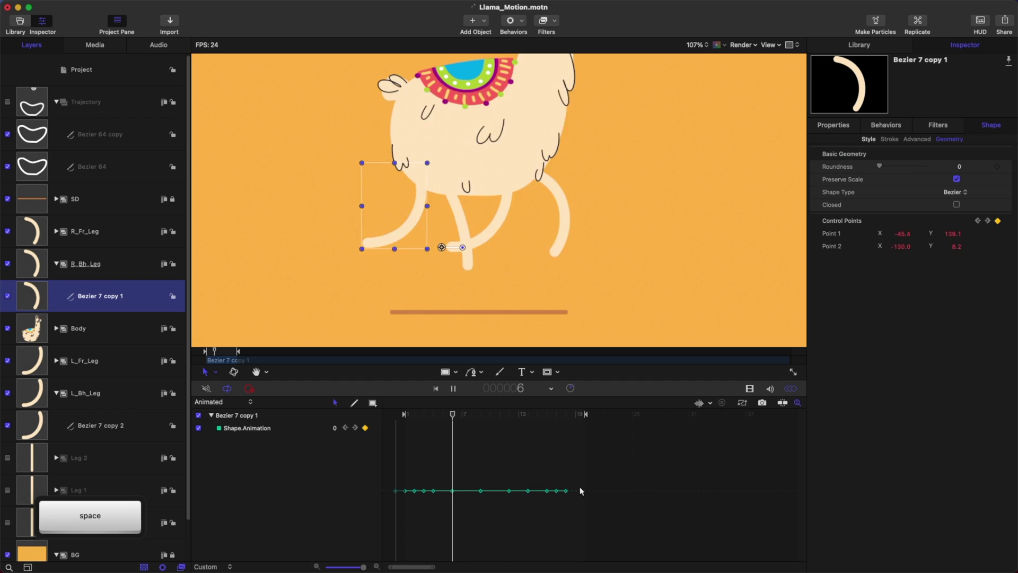
{"action": "key", "text": "space"}
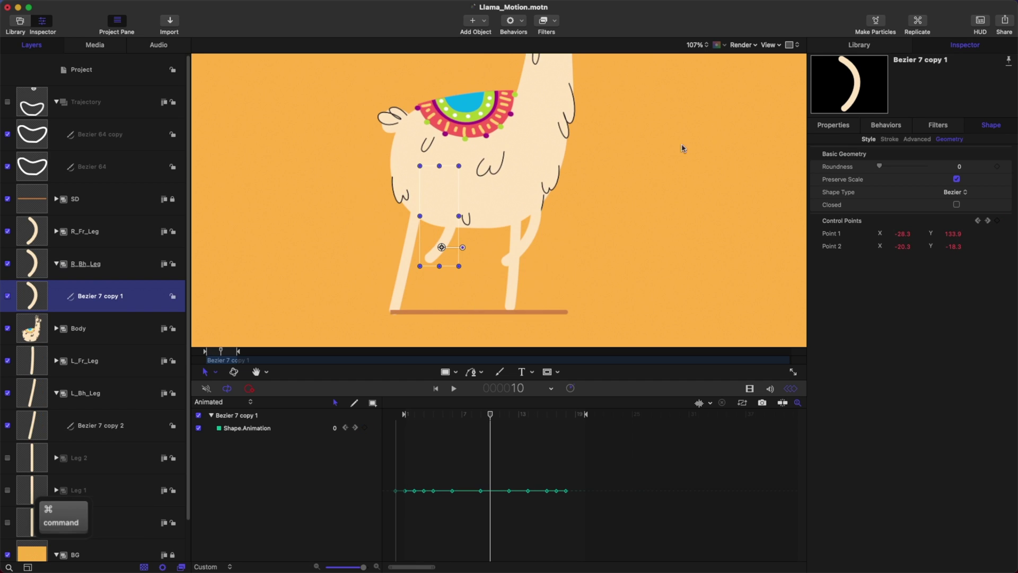
{"action": "key", "text": "cmd+s"}
- Collapse all layer groups and raise the Body group's Z rotation keyframe at frame 5
{"action": "key", "text": "super+a"}
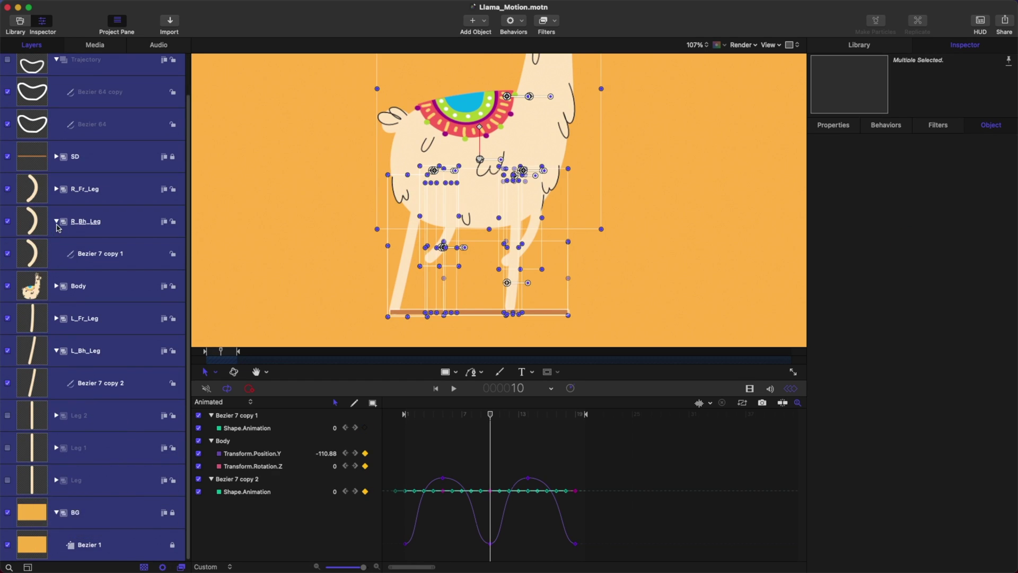
{"action": "key", "text": "alt+Left"}
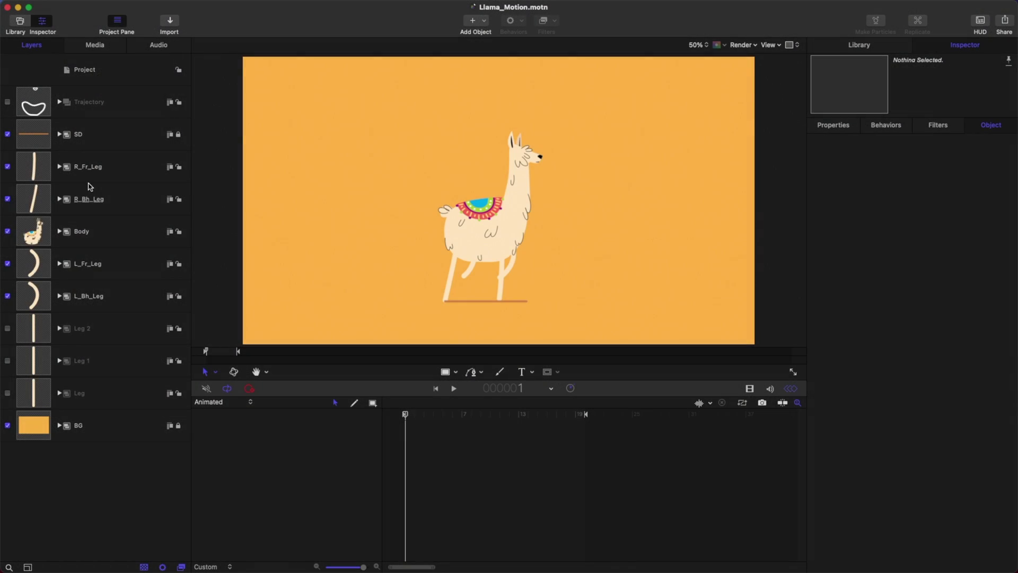
{"action": "left_click", "coordinate": [85, 233]}
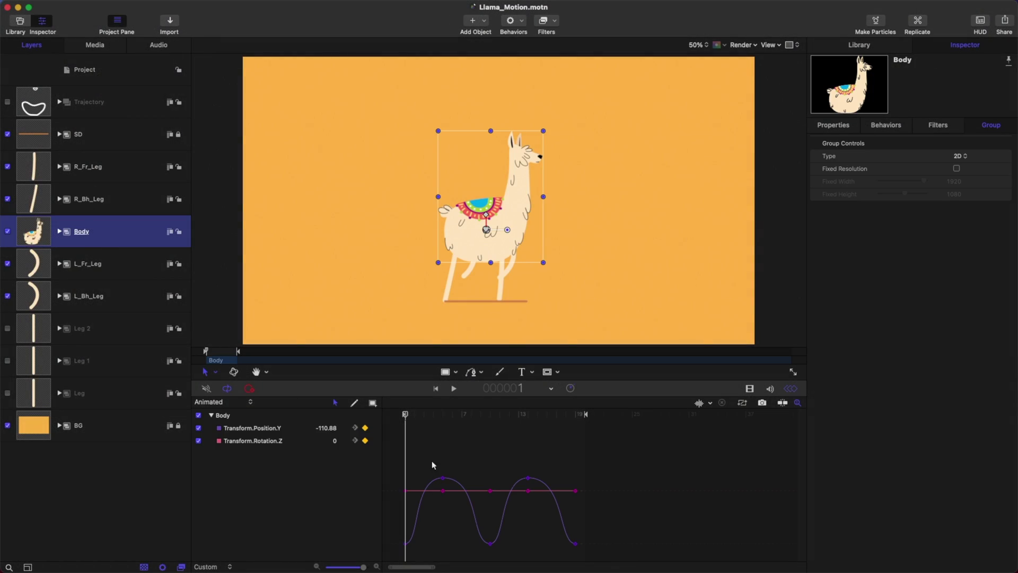
{"action": "left_click_drag", "start_coordinate": [409, 416], "coordinate": [442, 417]}
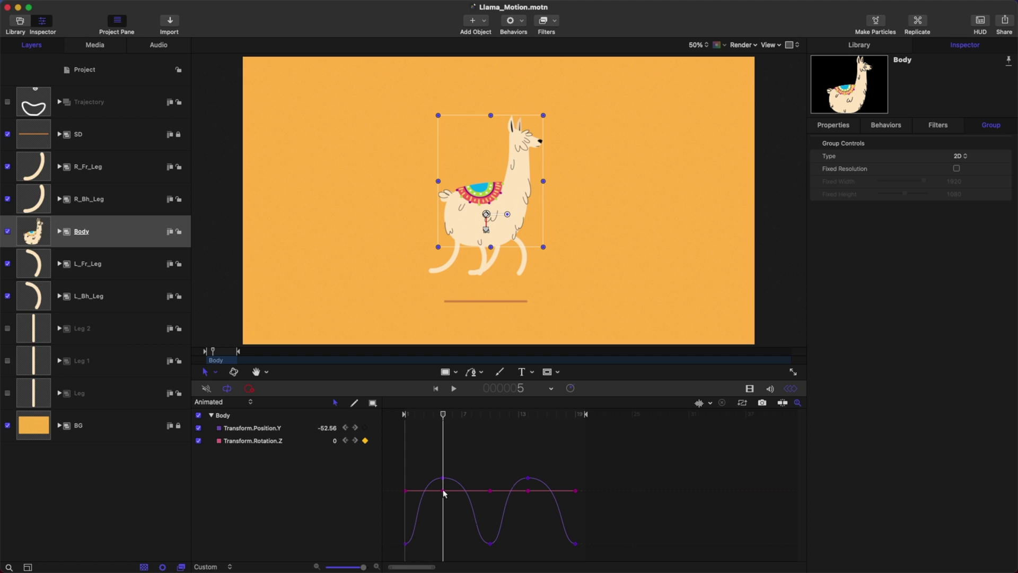
{"action": "left_click_drag", "start_coordinate": [444, 492], "coordinate": [444, 488]}
- Lower Body's Z rotation keyframe at frame 10 to -0.79 and copy the frame 5 rotation keyframe to frame 14
{"action": "key", "text": "shift+k"}
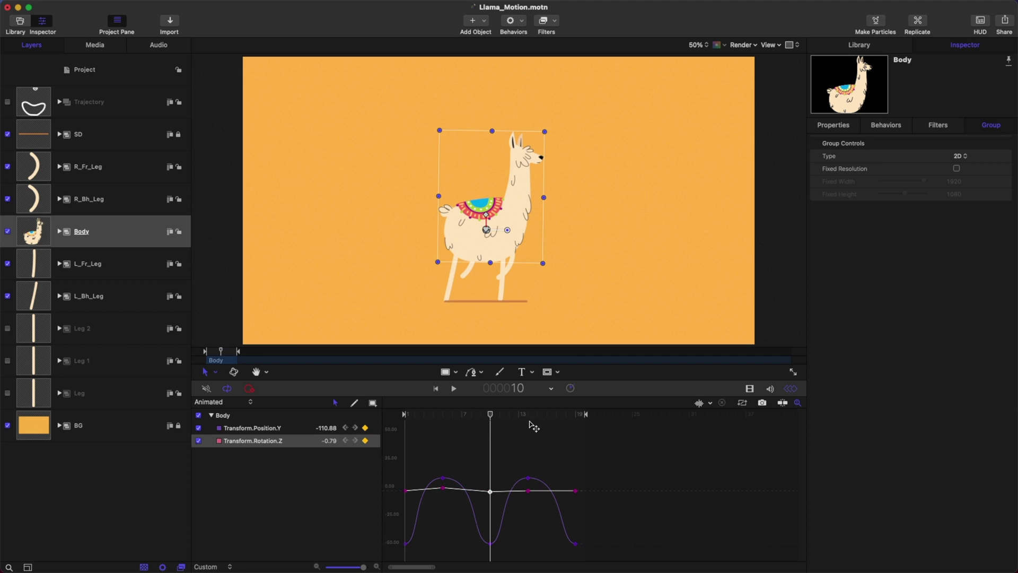
{"action": "key", "text": "shift+k"}
{"action": "key", "text": "super+c"}
{"action": "key", "text": "super+v"}
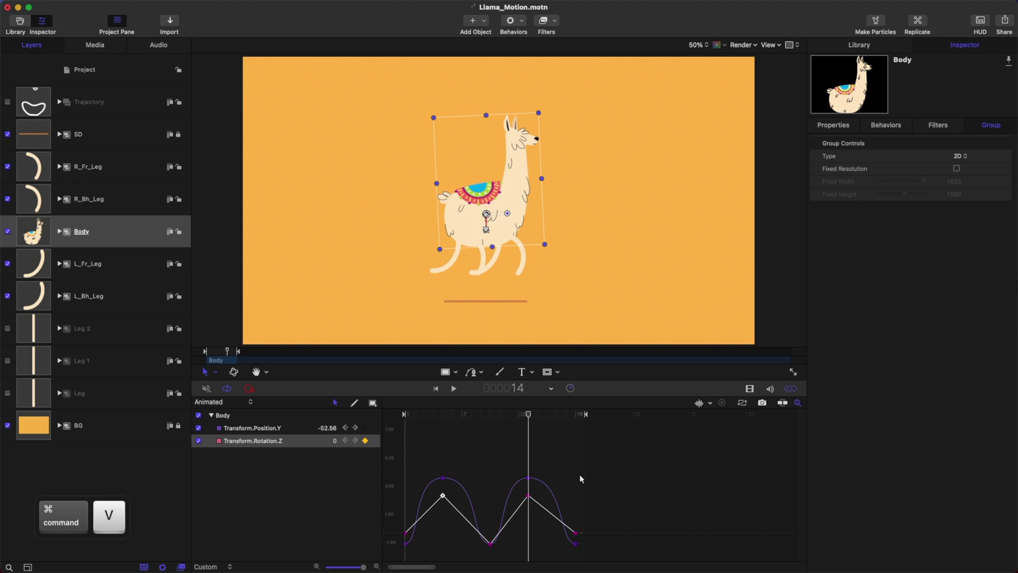
- Hide Body's Position Y curve and copy the frame 10 Z rotation keyframe to frames 1 and 19
{"action": "key", "text": "x"}
{"action": "left_click", "coordinate": [494, 560]}
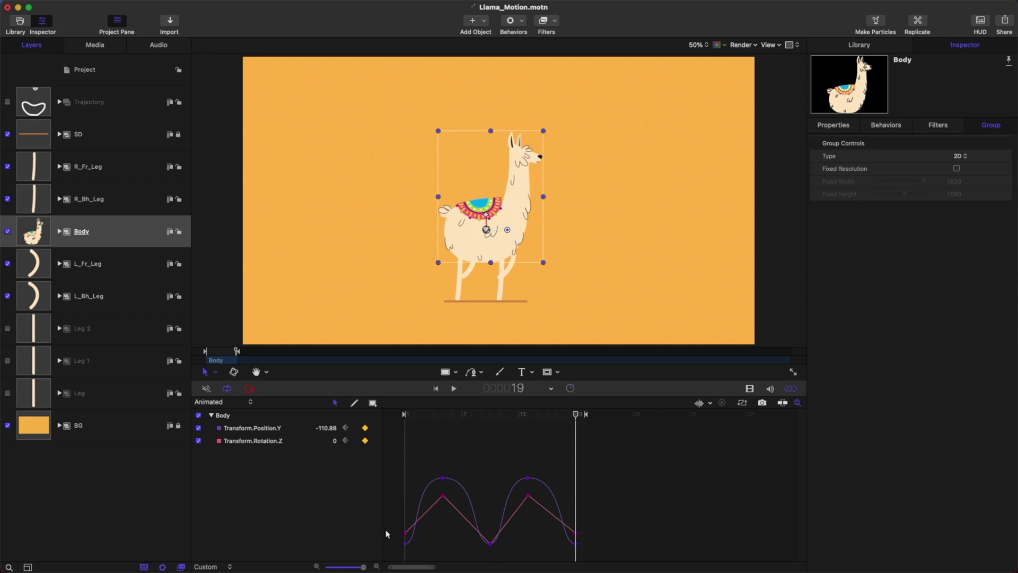
{"action": "left_click", "coordinate": [198, 427]}
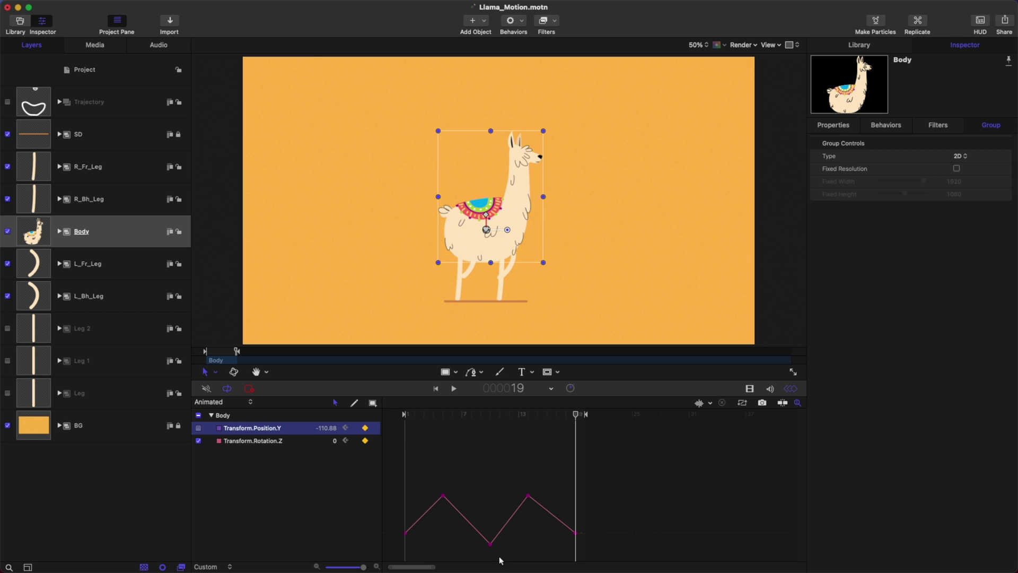
{"action": "left_click", "coordinate": [490, 543]}
{"action": "key", "text": "super+v"}
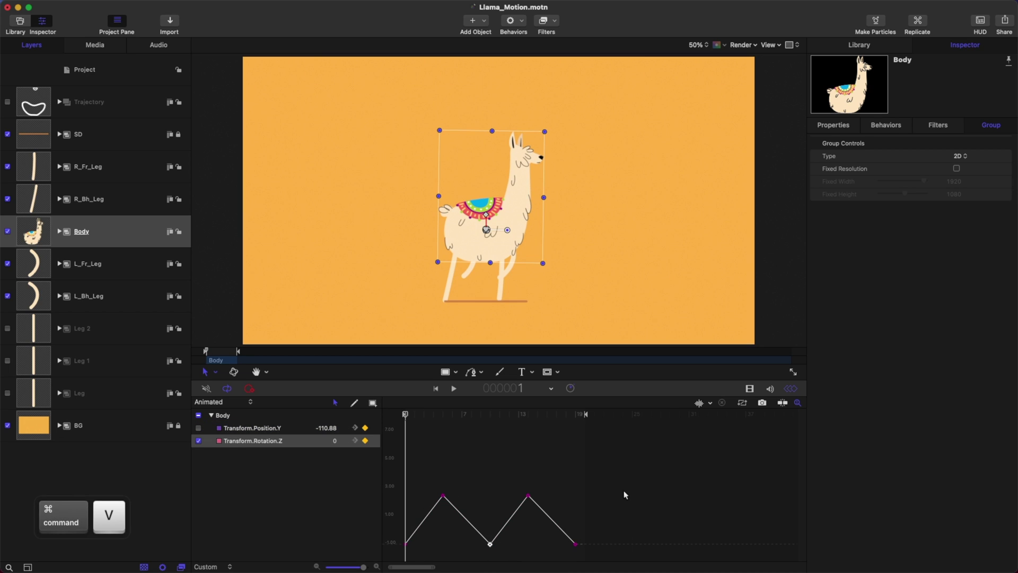
- Change the interpolation of all Body Z rotation keyframes to smooth curves and save the project
{"action": "left_click_drag", "start_coordinate": [624, 494], "coordinate": [414, 558]}
{"action": "right_click", "coordinate": [443, 498]}
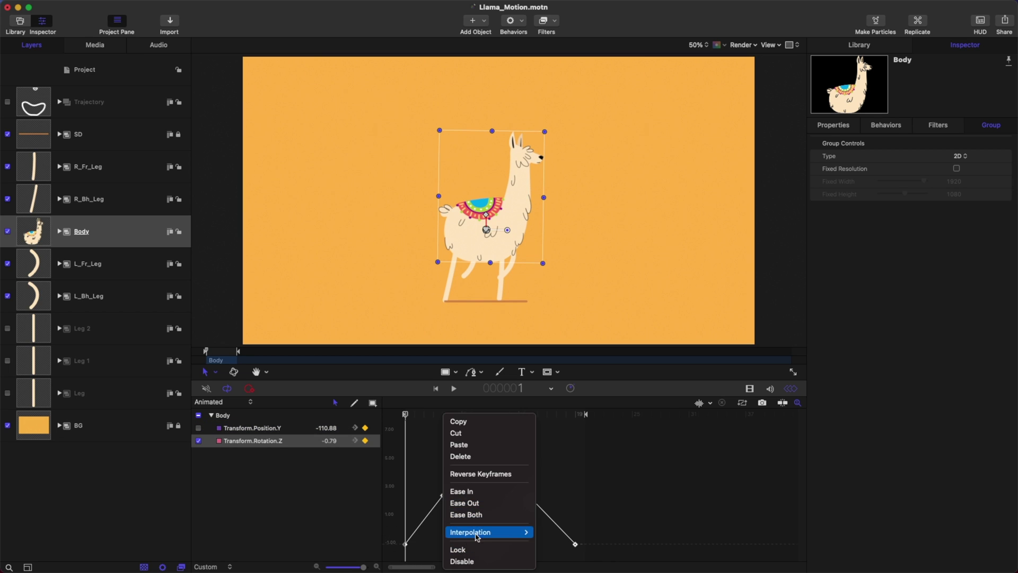
{"action": "mouse_move", "coordinate": [509, 530]}
{"action": "left_click", "coordinate": [557, 527]}
{"action": "left_click", "coordinate": [628, 481]}
{"action": "key", "text": "super+s"}
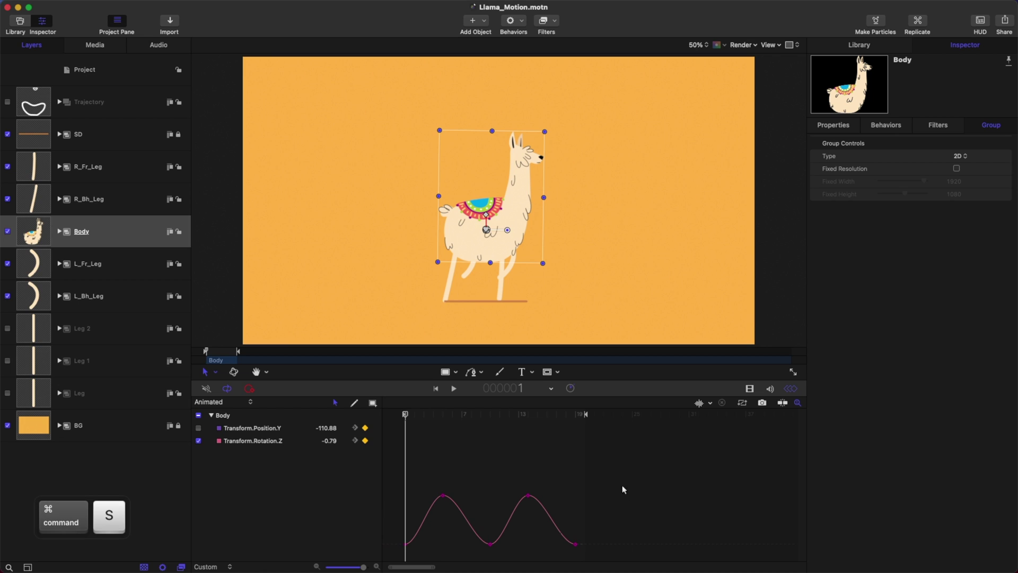
- Adjust the curve handles of Body's two peak Z rotation keyframes at frames 5 and 14, and save the project
{"action": "left_click_drag", "start_coordinate": [576, 483], "coordinate": [467, 499]}
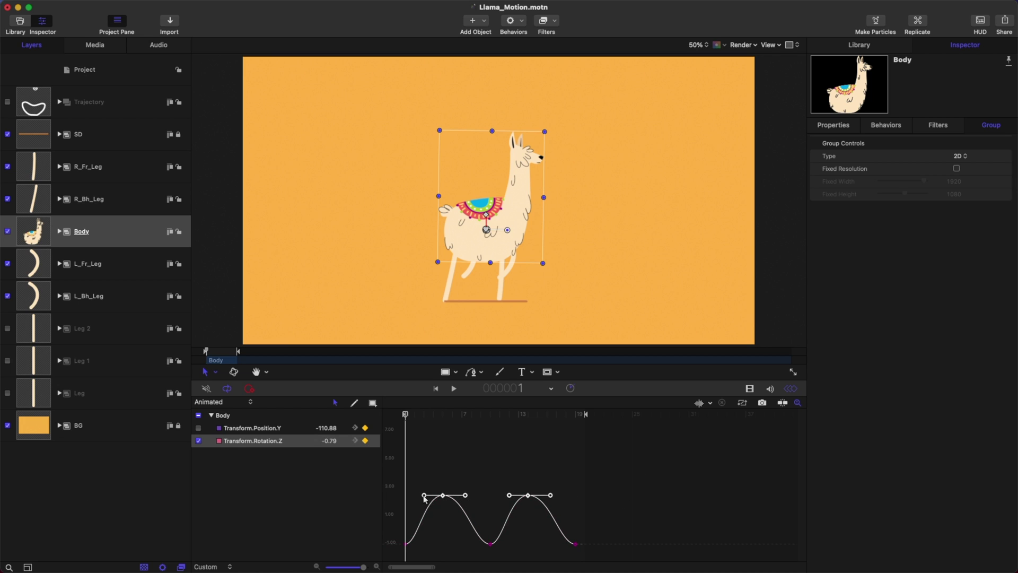
{"action": "left_click", "coordinate": [635, 489]}
{"action": "key", "text": "super+s"}
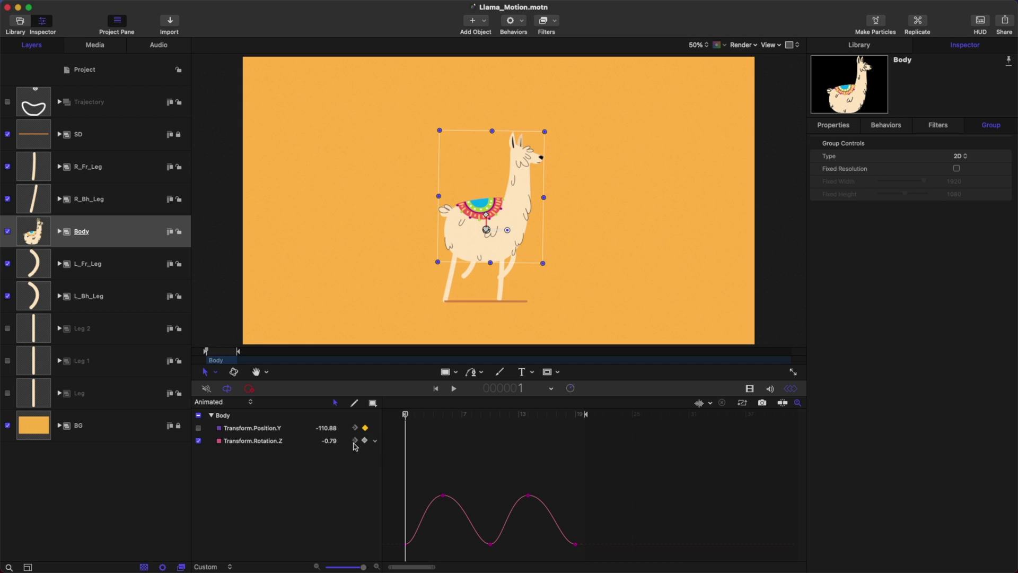
- Set Body's Z rotation curve to Repeat both after its last keyframe and before its first keyframe, and save the project
{"action": "left_click", "coordinate": [376, 442]}
{"action": "mouse_move", "coordinate": [426, 510]}
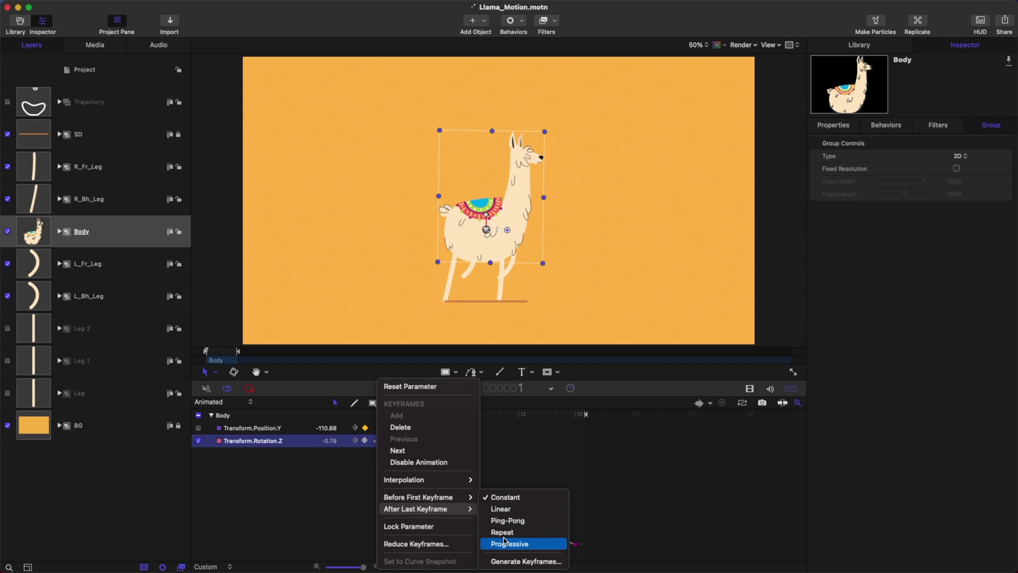
{"action": "left_click", "coordinate": [529, 533]}
{"action": "key", "text": "super+s"}
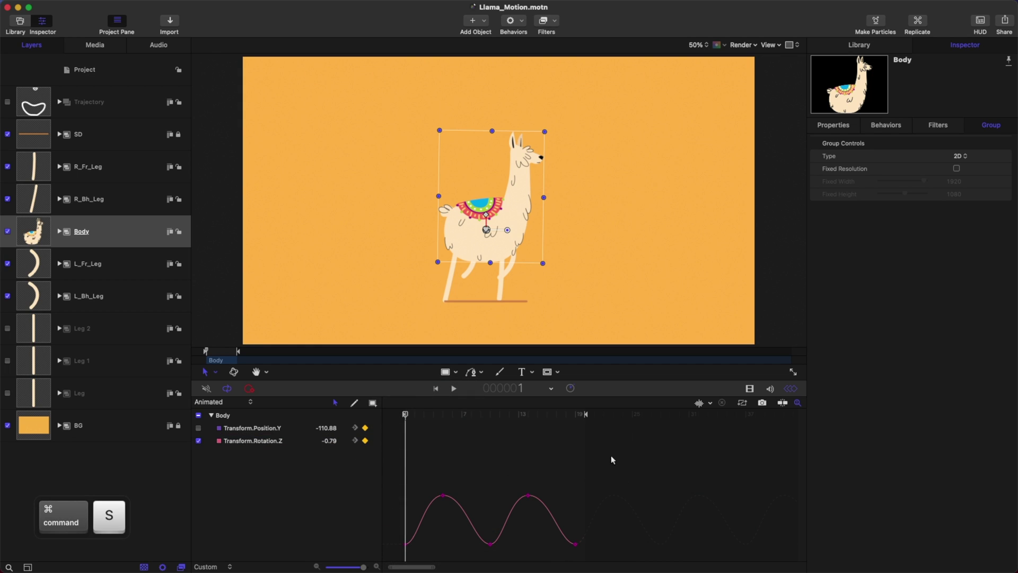
{"action": "left_click_drag", "start_coordinate": [623, 454], "coordinate": [379, 558]}
{"action": "left_click", "coordinate": [362, 469]}
{"action": "left_click", "coordinate": [376, 442]}
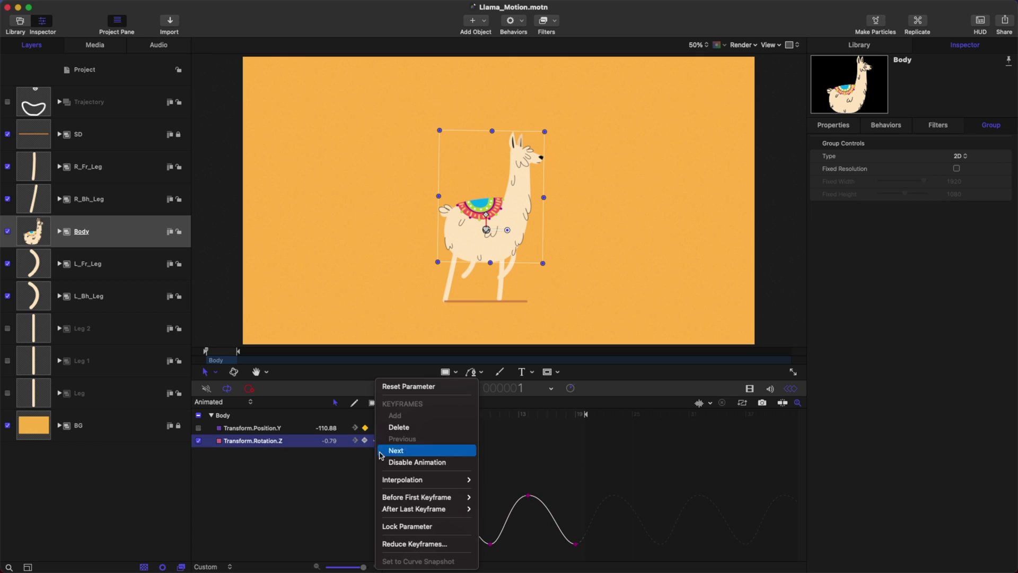
{"action": "mouse_move", "coordinate": [440, 497]}
{"action": "left_click", "coordinate": [504, 532]}
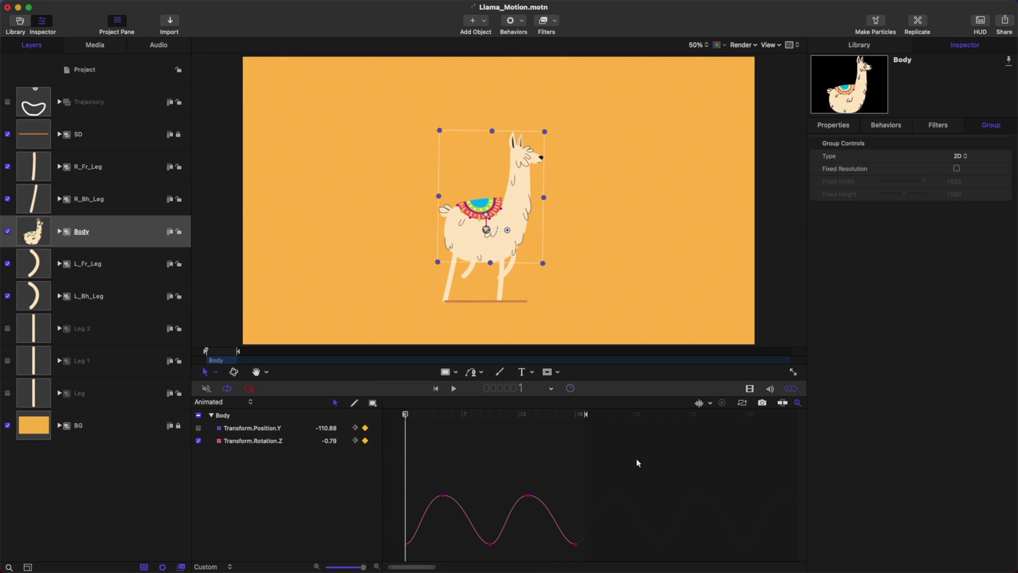
- Shift all of Body's Z rotation keyframes one frame later and save the project
{"action": "left_click_drag", "start_coordinate": [629, 461], "coordinate": [387, 560]}
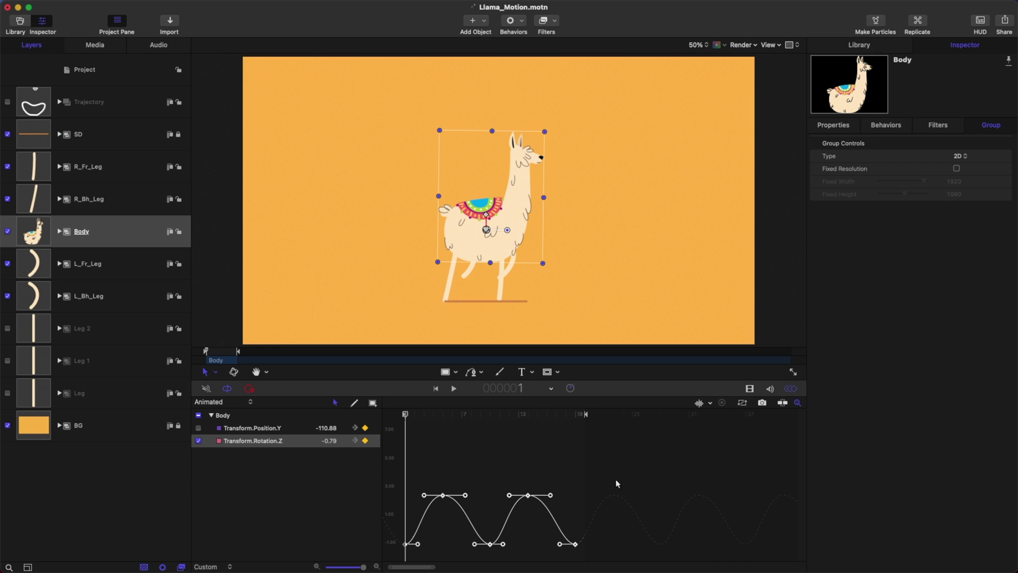
{"action": "key", "text": "alt+w"}
{"action": "left_click", "coordinate": [669, 470]}
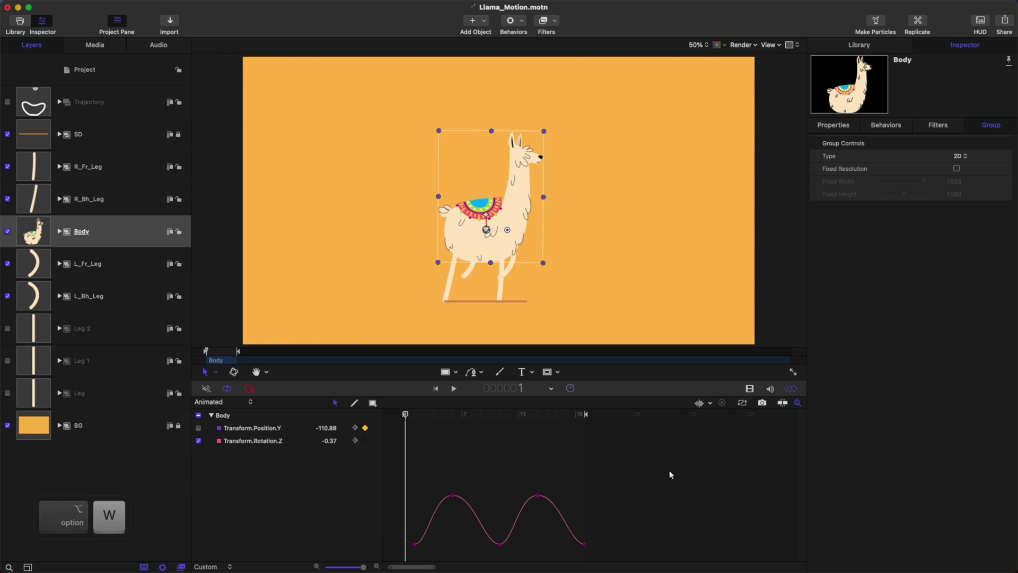
{"action": "key", "text": "super+s"}
- Lengthen the curve handle of Body's last Z rotation keyframe, save the project and preview the animation
{"action": "left_click", "coordinate": [584, 544]}
{"action": "left_click_drag", "start_coordinate": [569, 543], "coordinate": [564, 543]}
{"action": "left_click", "coordinate": [611, 472]}
{"action": "key", "text": "super+s"}
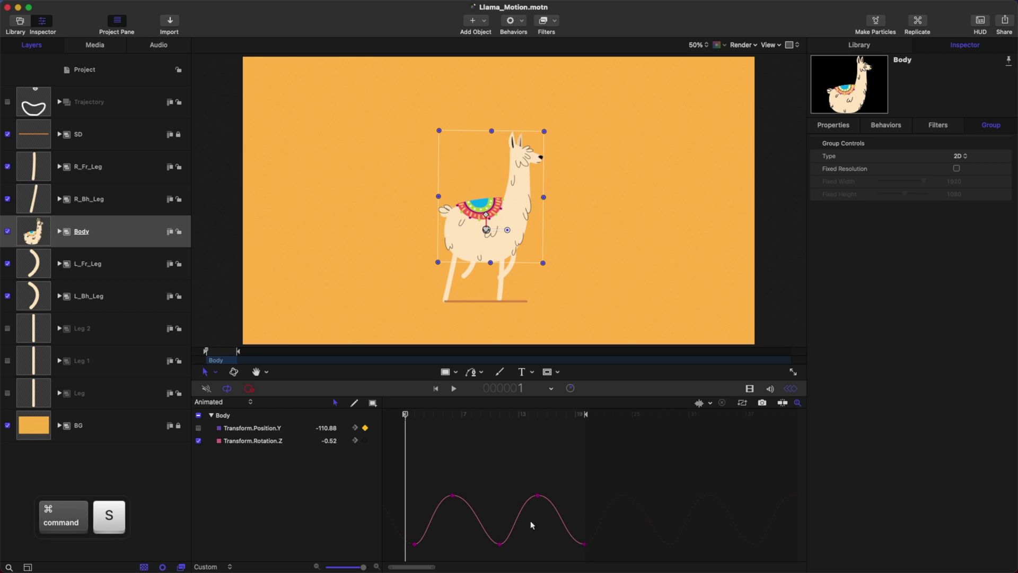
{"action": "left_click", "coordinate": [499, 544]}
{"action": "left_click", "coordinate": [563, 477]}
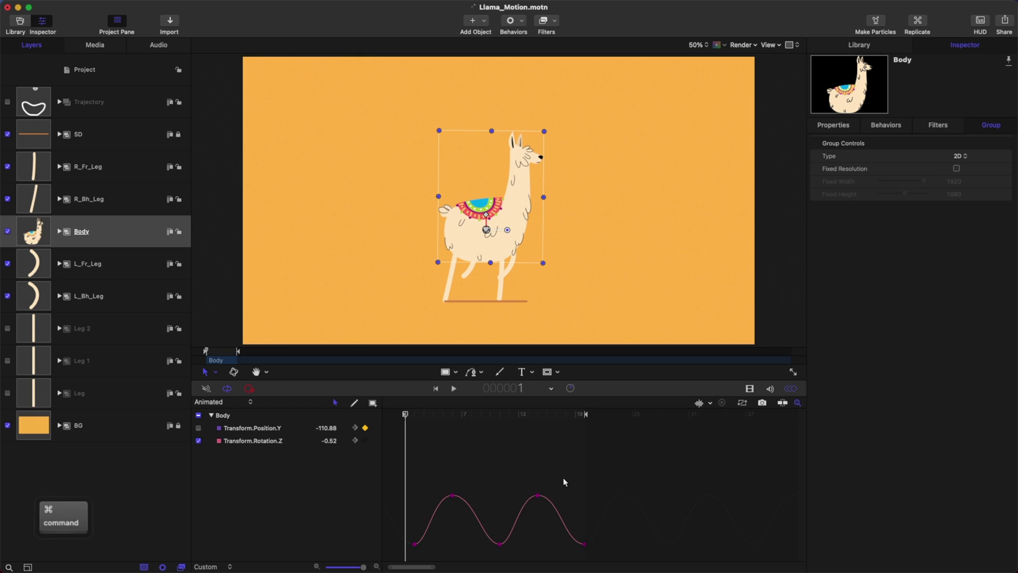
{"action": "key", "text": "super+s"}
{"action": "key", "text": "space"}
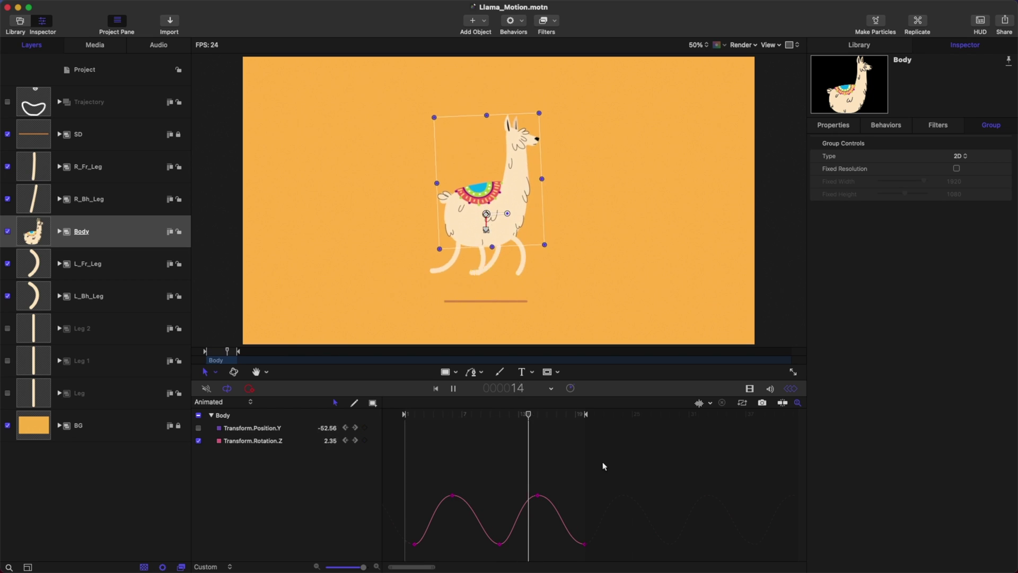
{"action": "key", "text": "space"}
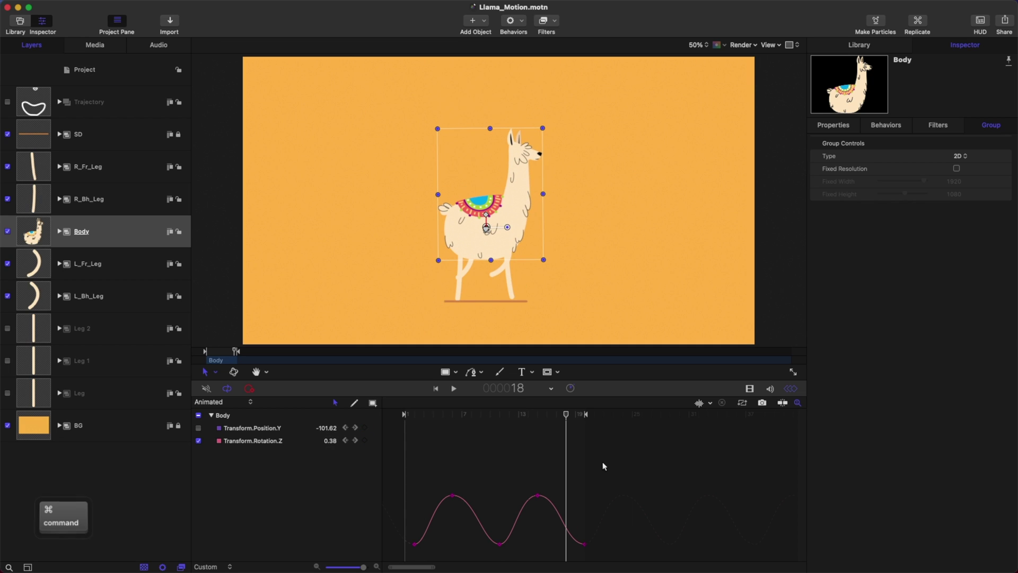
- Copy all of Body's Z rotation keyframes and paste them at frame 2 onto the Neck group, preview the motion and save
{"action": "left_click", "coordinate": [407, 415]}
{"action": "left_click", "coordinate": [414, 416]}
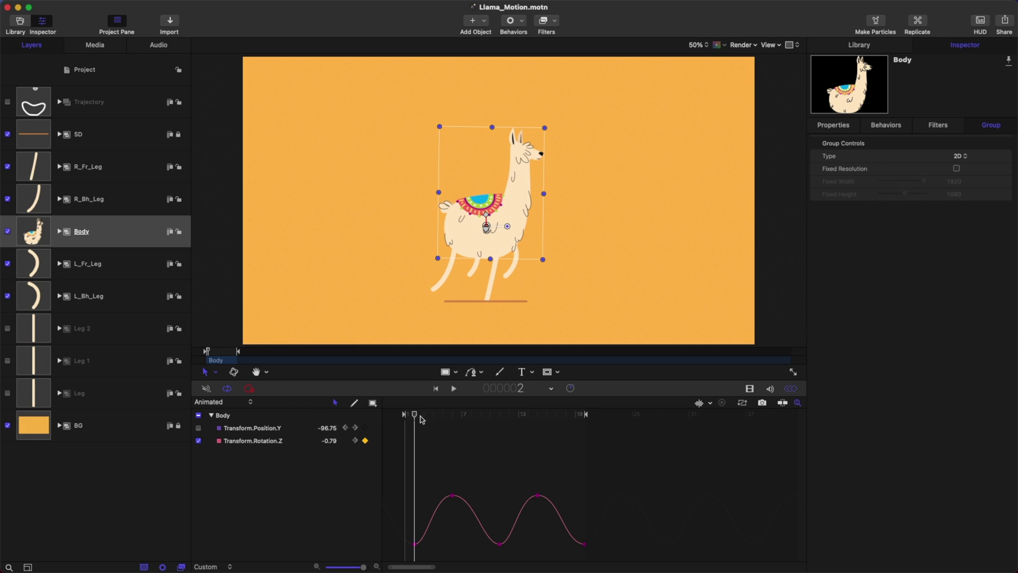
{"action": "left_click_drag", "start_coordinate": [678, 469], "coordinate": [398, 560]}
{"action": "left_click", "coordinate": [59, 232]}
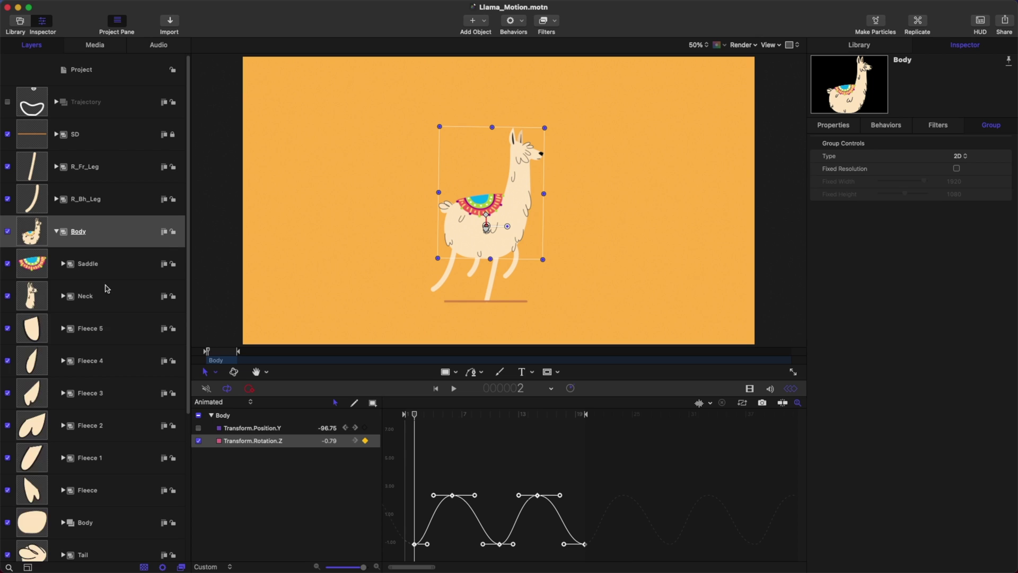
{"action": "left_click", "coordinate": [101, 306]}
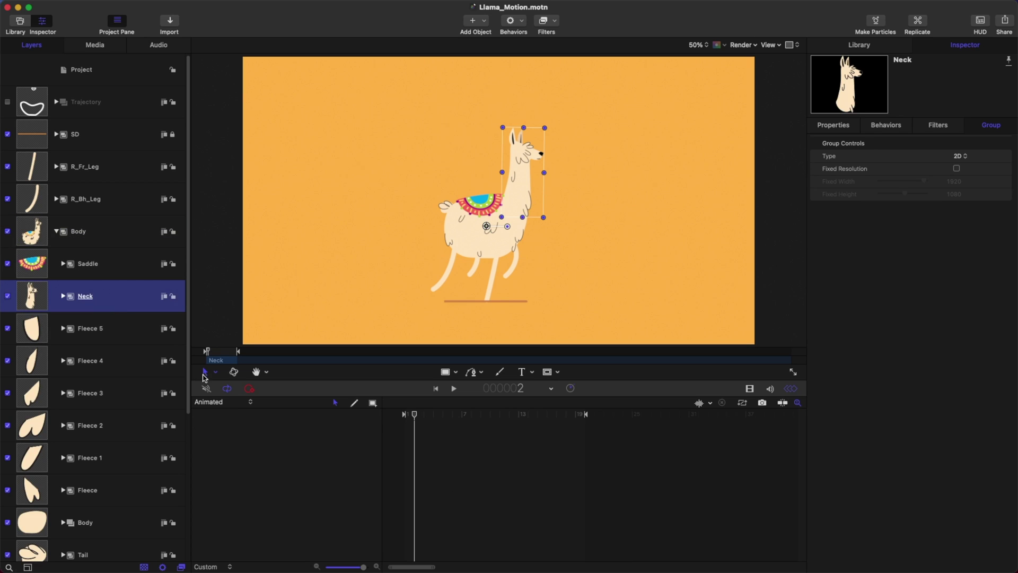
{"action": "key", "text": "super+v"}
{"action": "key", "text": "space"}
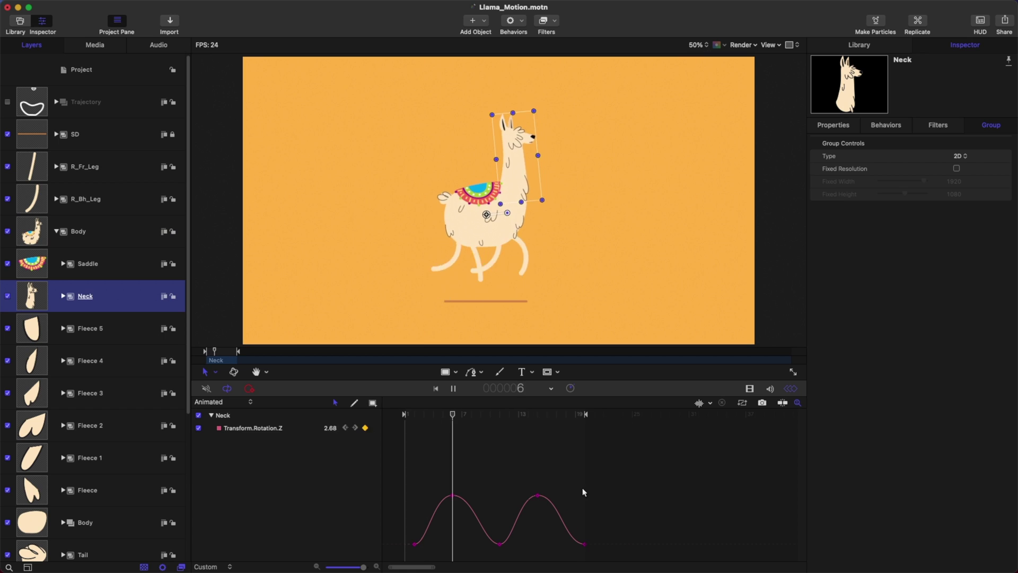
{"action": "key", "text": "space"}
{"action": "left_click_drag", "start_coordinate": [419, 414], "coordinate": [452, 418]}
{"action": "key", "text": "super+s"}
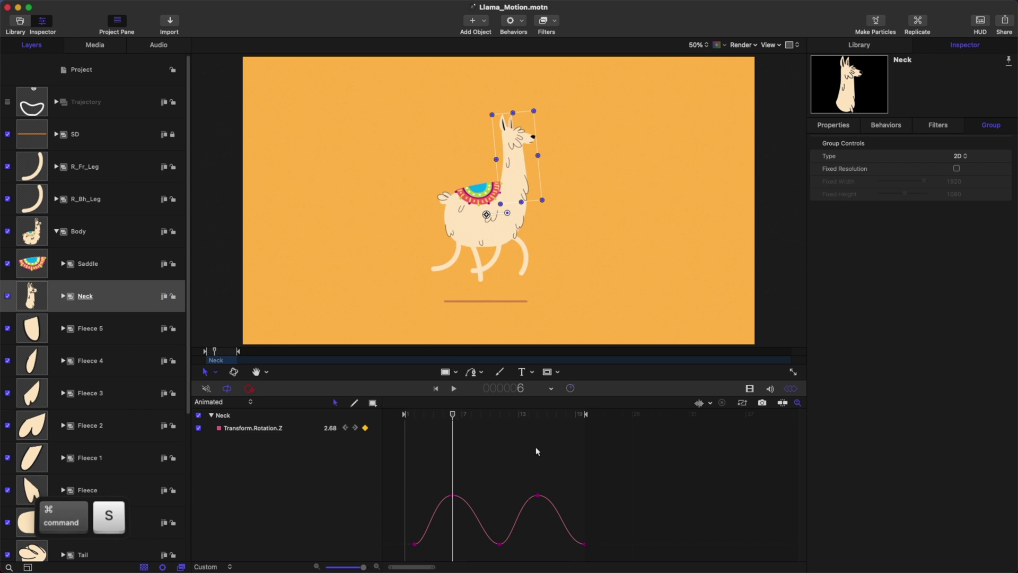
- Hide Body's Position Y curve and lower its two peak Z rotation keyframes to about -0.06
{"action": "left_click", "coordinate": [104, 233]}
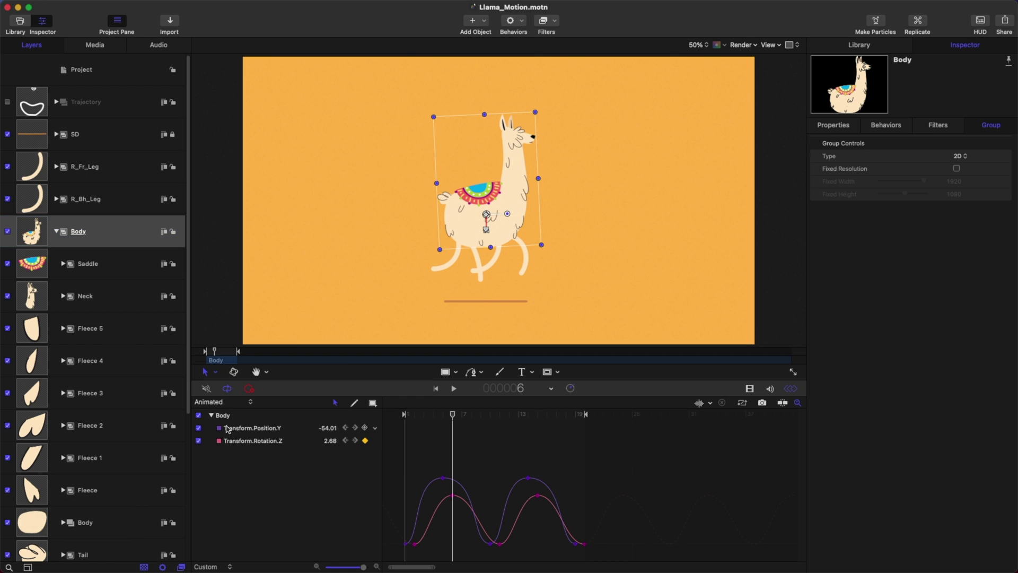
{"action": "left_click", "coordinate": [198, 428]}
{"action": "left_click", "coordinate": [421, 508]}
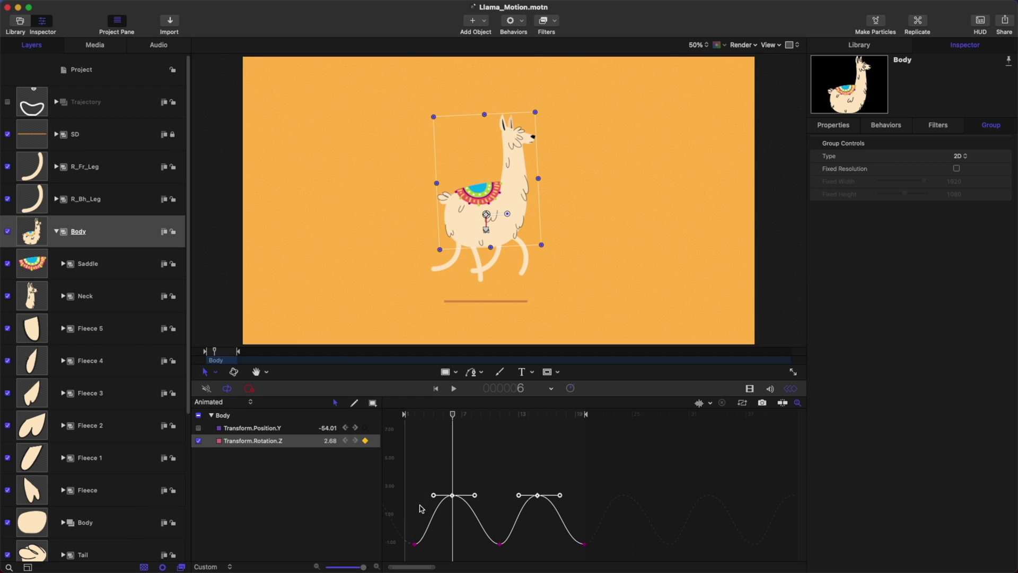
{"action": "left_click_drag", "start_coordinate": [454, 497], "coordinate": [453, 502]}
{"action": "left_click_drag", "start_coordinate": [452, 518], "coordinate": [453, 534]}
{"action": "left_click", "coordinate": [497, 468]}
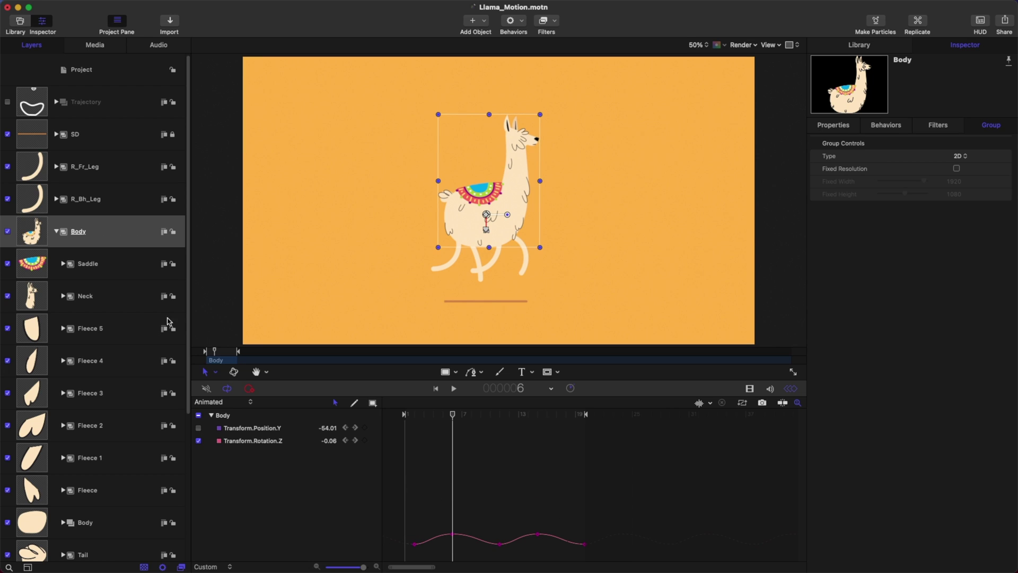
- Set Neck's Z rotation curve to Repeat before its first keyframe
{"action": "left_click", "coordinate": [118, 304]}
{"action": "left_click", "coordinate": [615, 490]}
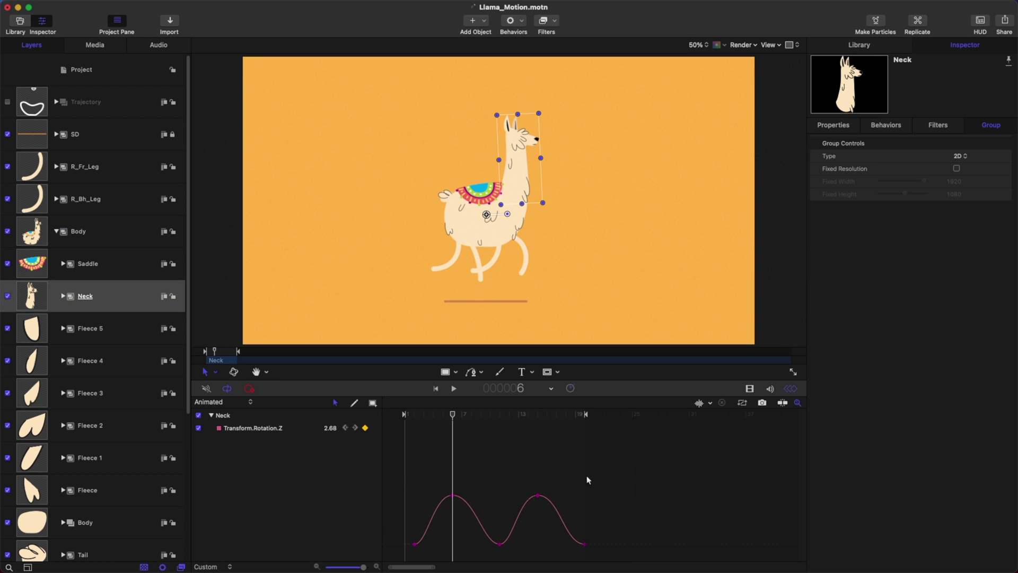
{"action": "left_click_drag", "start_coordinate": [626, 468], "coordinate": [359, 560]}
{"action": "left_click", "coordinate": [585, 482]}
{"action": "left_click", "coordinate": [375, 429]}
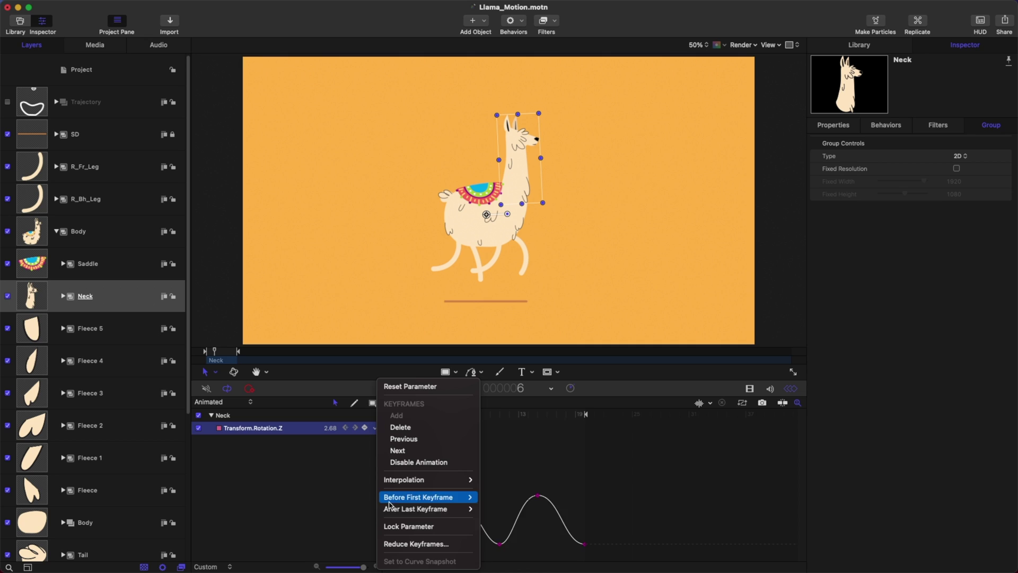
{"action": "mouse_move", "coordinate": [456, 497]}
{"action": "left_click", "coordinate": [502, 531]}
{"action": "left_click", "coordinate": [630, 470]}
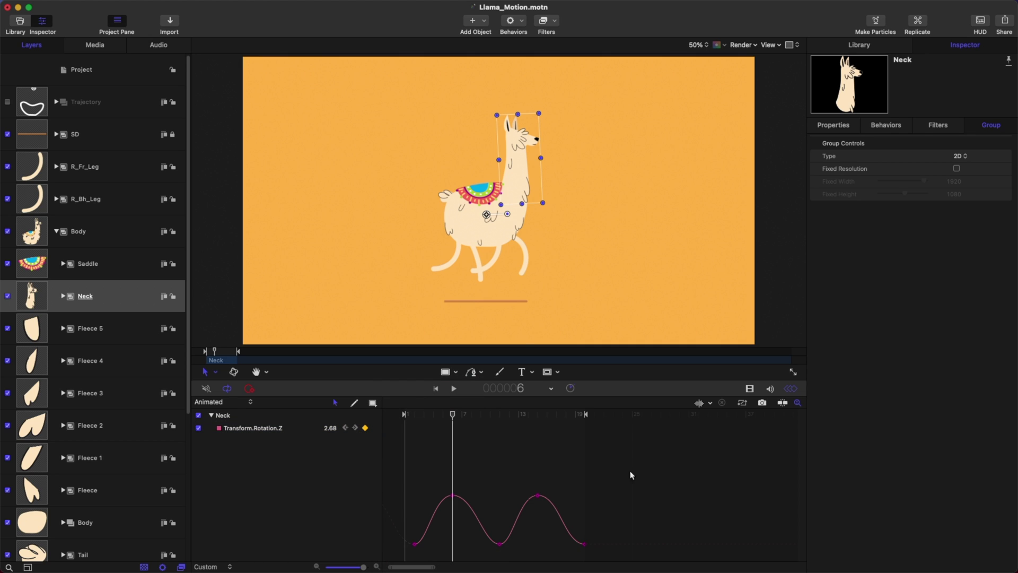
- Shift all of Neck's Z rotation keyframes one frame later, save the project and preview the animation
{"action": "left_click_drag", "start_coordinate": [683, 466], "coordinate": [404, 564]}
{"action": "key", "text": "alt+w"}
{"action": "key", "text": "super+s"}
{"action": "left_click", "coordinate": [639, 496]}
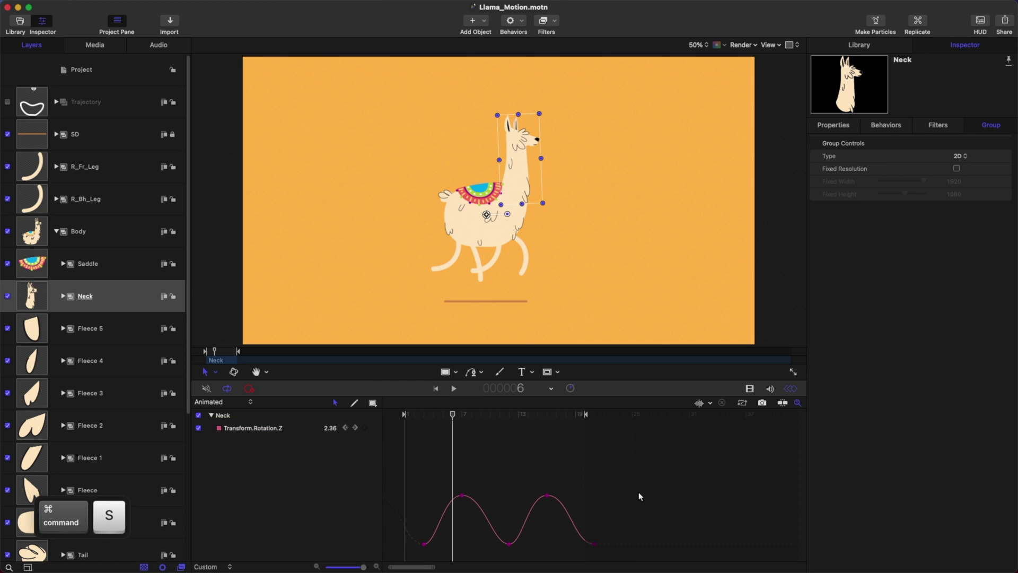
{"action": "key", "text": "space"}
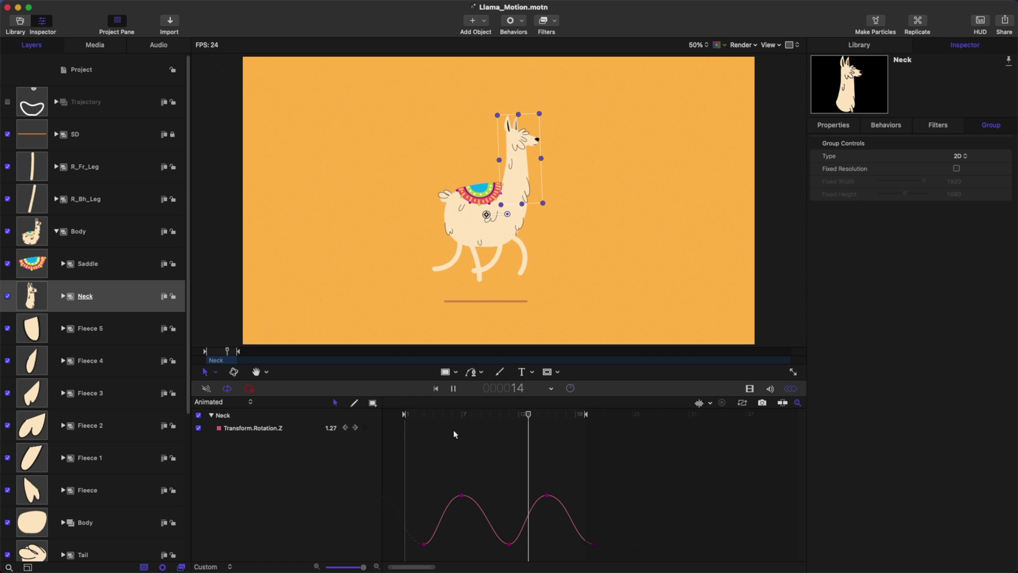
{"action": "key", "text": "space"}
- Lower Neck's two peak Z rotation keyframes and save the project
{"action": "key", "text": "super+s"}
{"action": "left_click_drag", "start_coordinate": [604, 461], "coordinate": [461, 512]}
{"action": "key", "text": "super+s"}
- Place the playhead on Neck's first rotation keyframe at frame 3 and copy all of Neck's Z rotation keyframes
{"action": "left_click", "coordinate": [507, 488]}
{"action": "key", "text": "x"}
{"action": "left_click_drag", "start_coordinate": [642, 472], "coordinate": [413, 560]}
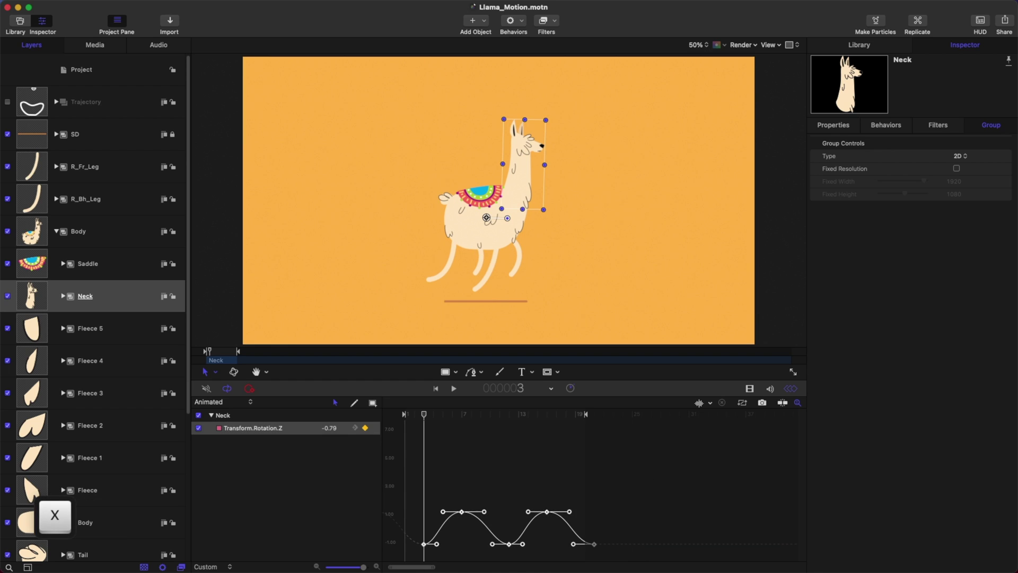
{"action": "key", "text": "super+c"}
- Move the anchor point of the Head group inside Neck up to the back of the llama's head and save the project
{"action": "left_click", "coordinate": [63, 296]}
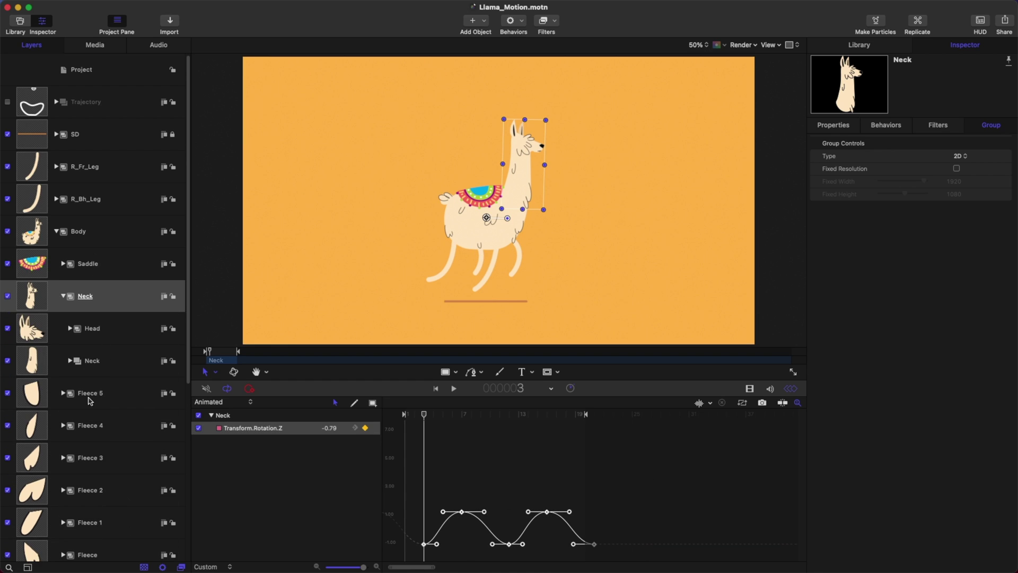
{"action": "left_click", "coordinate": [108, 333]}
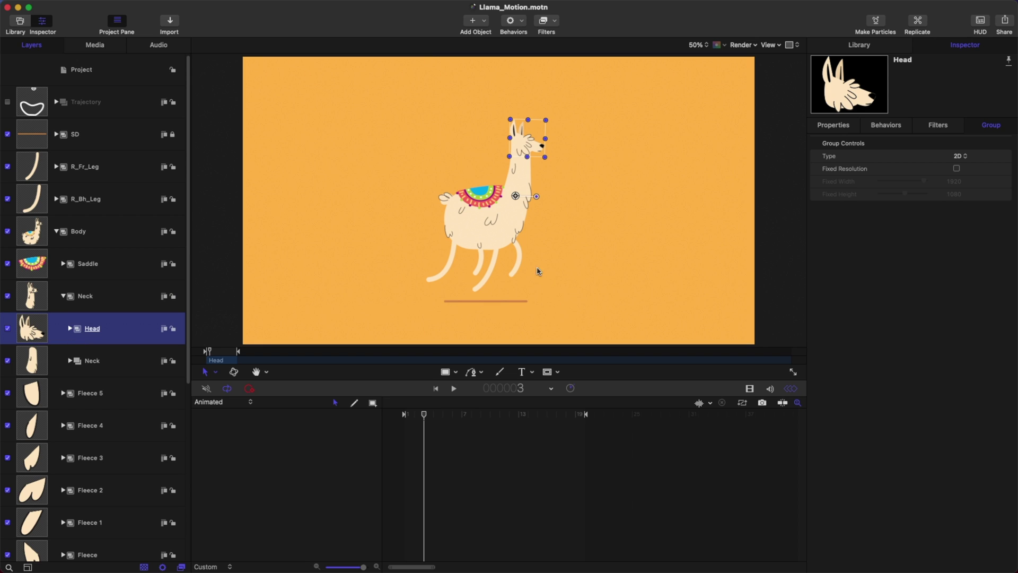
{"action": "key", "text": "Tab"}
{"action": "key", "text": "Tab"}
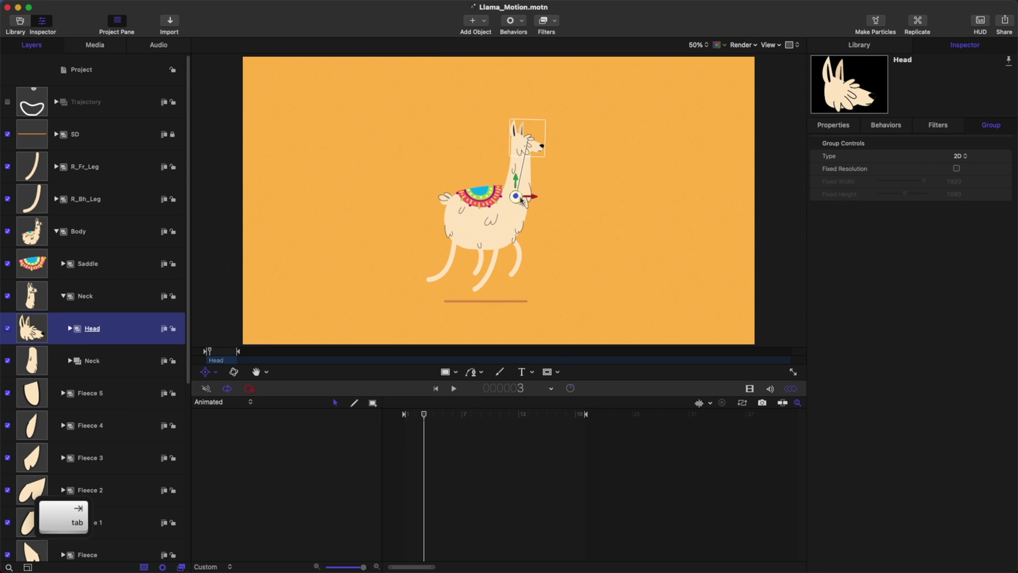
{"action": "left_click_drag", "start_coordinate": [516, 197], "coordinate": [523, 153]}
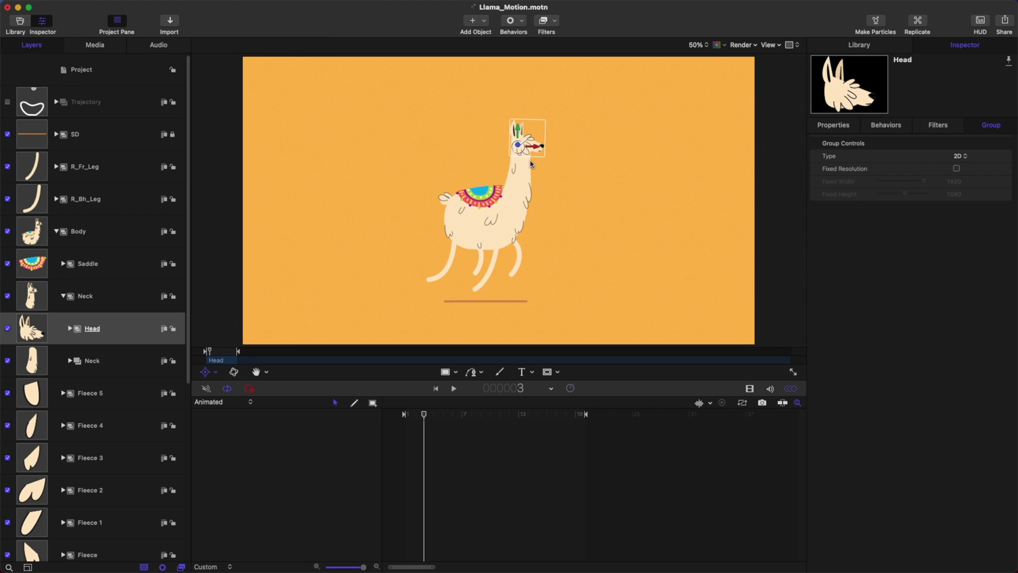
{"action": "key", "text": "Tab"}
{"action": "key", "text": "Tab"}
{"action": "key", "text": "Tab"}
{"action": "key", "text": "super+s"}
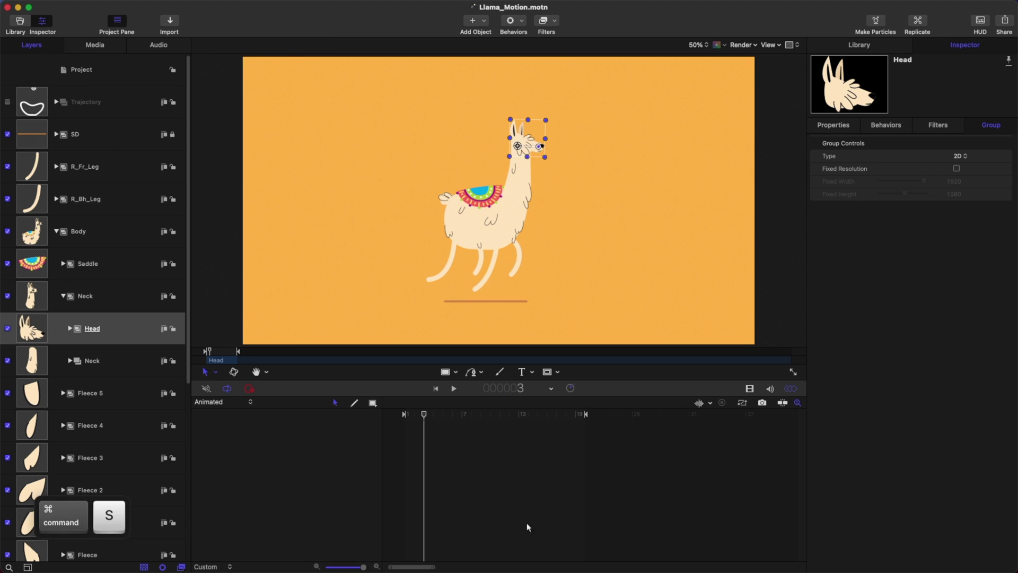
- Paste the copied Z rotation keyframes onto Head at frame 3 and shift them all one frame later
{"action": "key", "text": "super+v"}
{"action": "left_click_drag", "start_coordinate": [664, 455], "coordinate": [419, 558]}
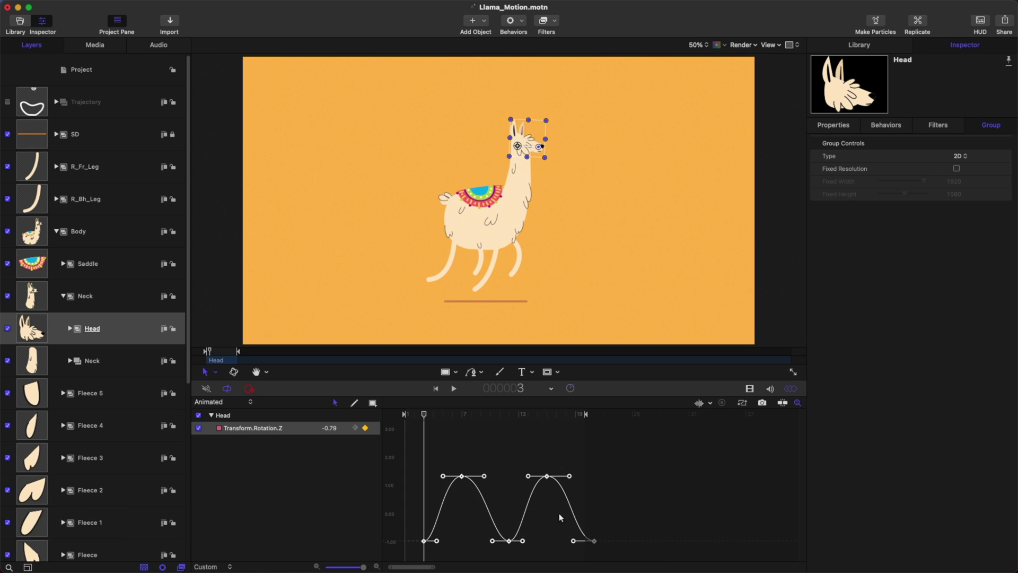
{"action": "key", "text": "alt+w"}
{"action": "key", "text": "z"}
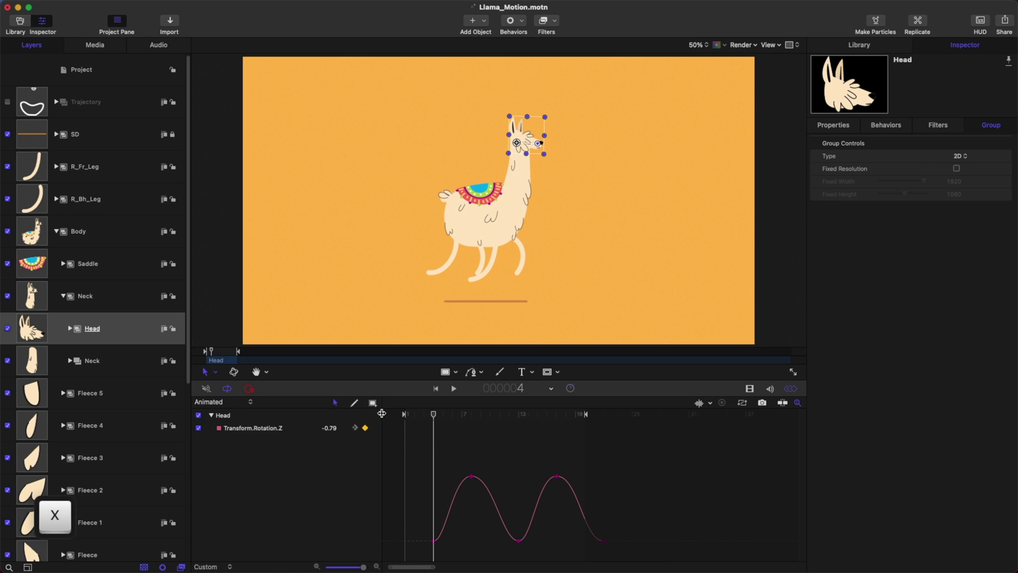
- Set Head's Z rotation curve to Repeat before its first keyframe and preview the animation
{"action": "left_click", "coordinate": [376, 429]}
{"action": "mouse_move", "coordinate": [424, 497]}
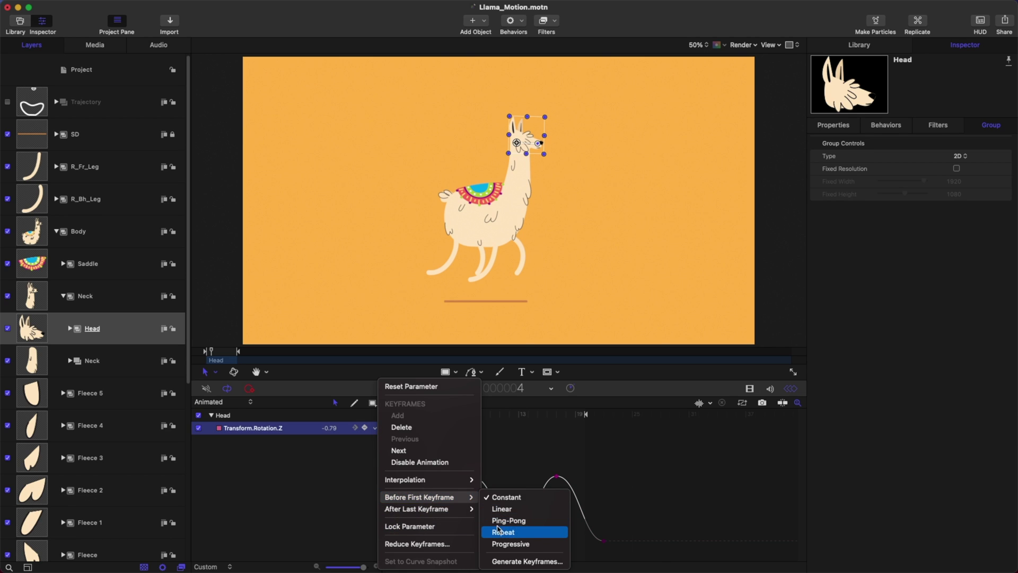
{"action": "left_click", "coordinate": [501, 532]}
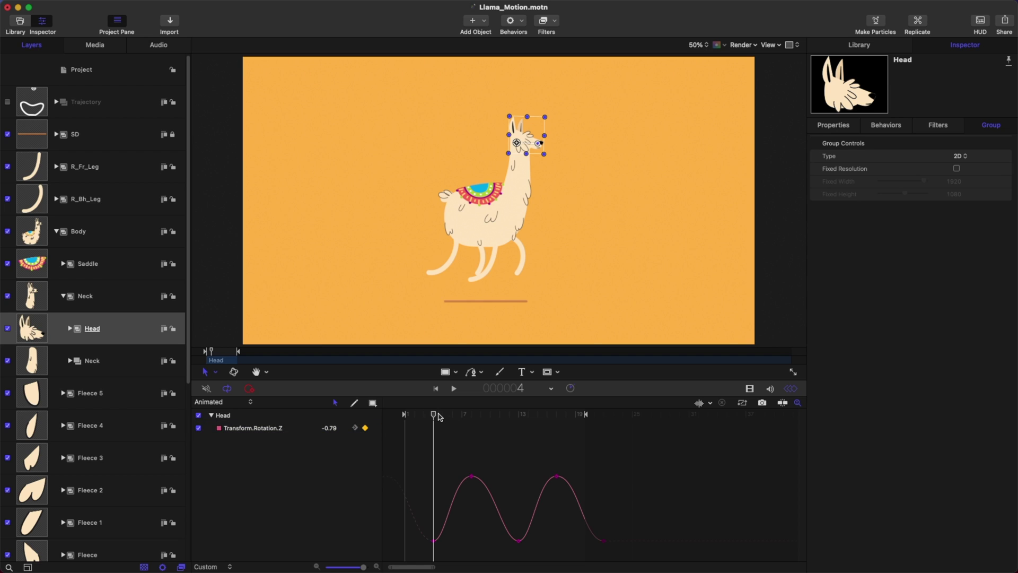
{"action": "key", "text": "space"}
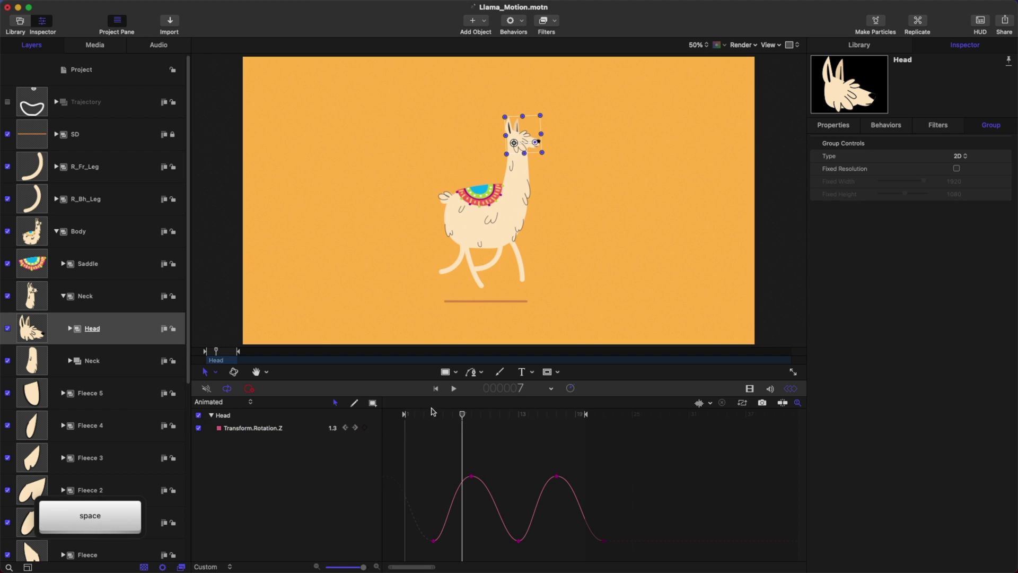
- Exaggerate Head's Z rotation curve by raising its peak keyframes and lowering its trough keyframes, preview the animation, and save the project
{"action": "left_click", "coordinate": [433, 412]}
{"action": "left_click_drag", "start_coordinate": [405, 444], "coordinate": [563, 504]}
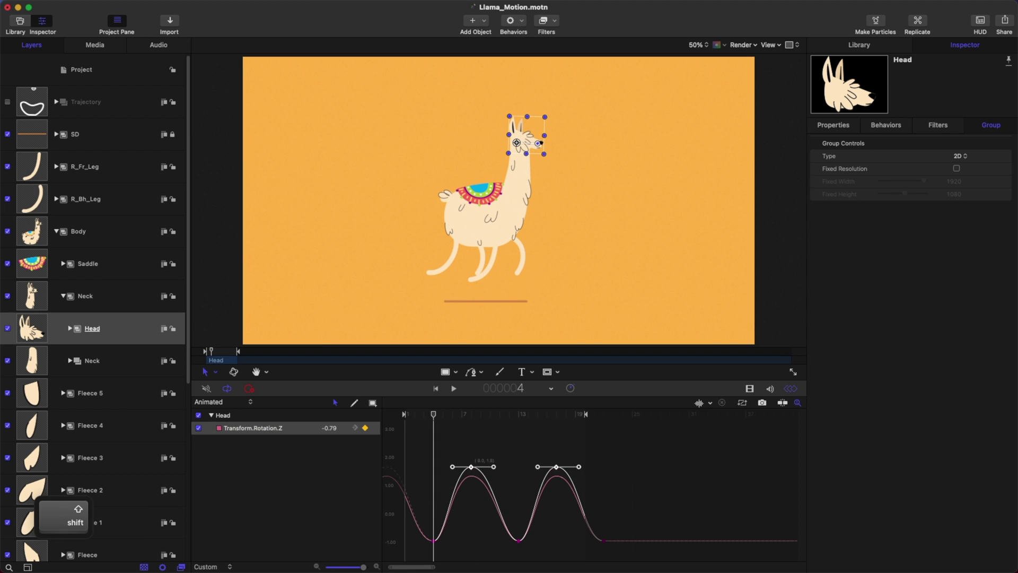
{"action": "left_click_drag", "start_coordinate": [470, 467], "coordinate": [471, 442]}
{"action": "left_click_drag", "start_coordinate": [654, 502], "coordinate": [433, 554]}
{"action": "left_click", "coordinate": [584, 475]}
{"action": "key", "text": "space"}
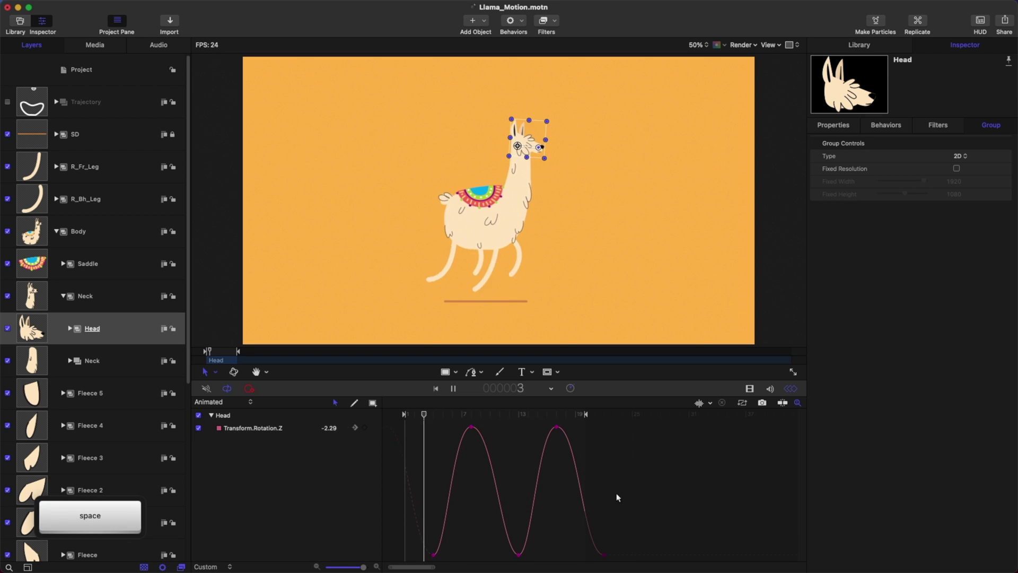
{"action": "left_click", "coordinate": [106, 361]}
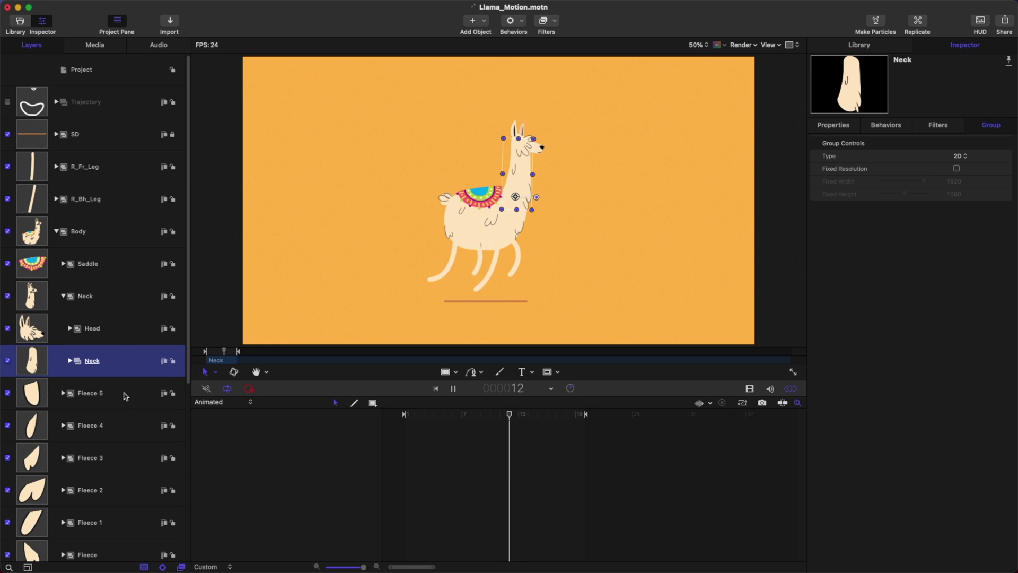
{"action": "key", "text": "super+s"}
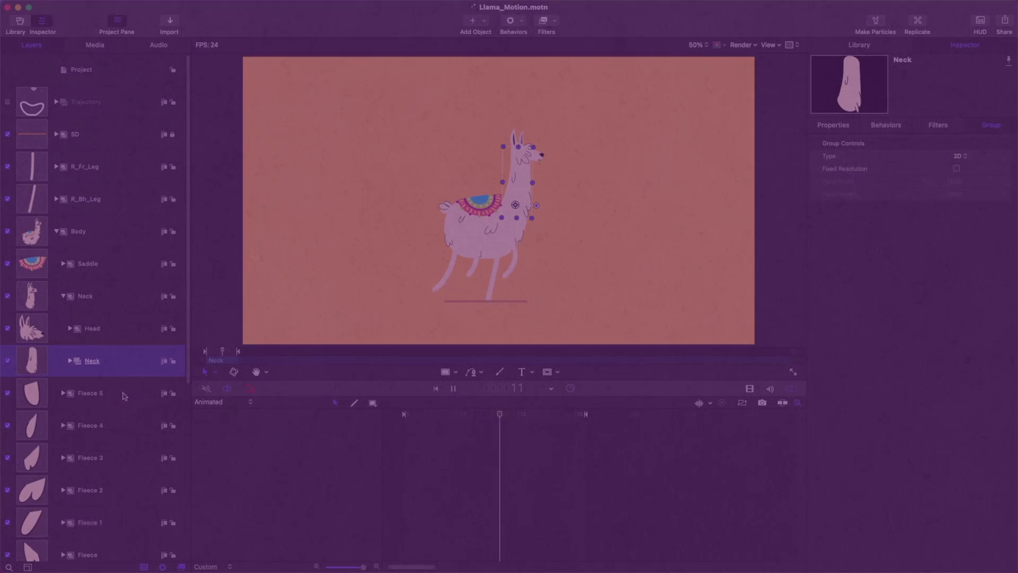
{"action": "key", "text": "space"}
- Add a Scale keyframe to the Saddle group at frame 1, with the Neck group collapsed
{"action": "left_click", "coordinate": [68, 268]}
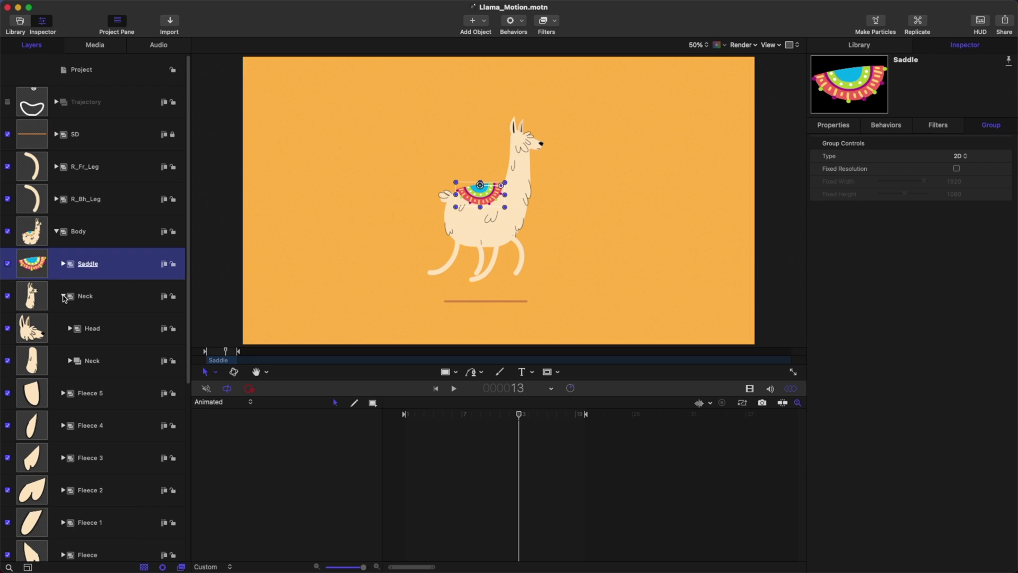
{"action": "left_click", "coordinate": [64, 297]}
{"action": "left_click", "coordinate": [63, 263]}
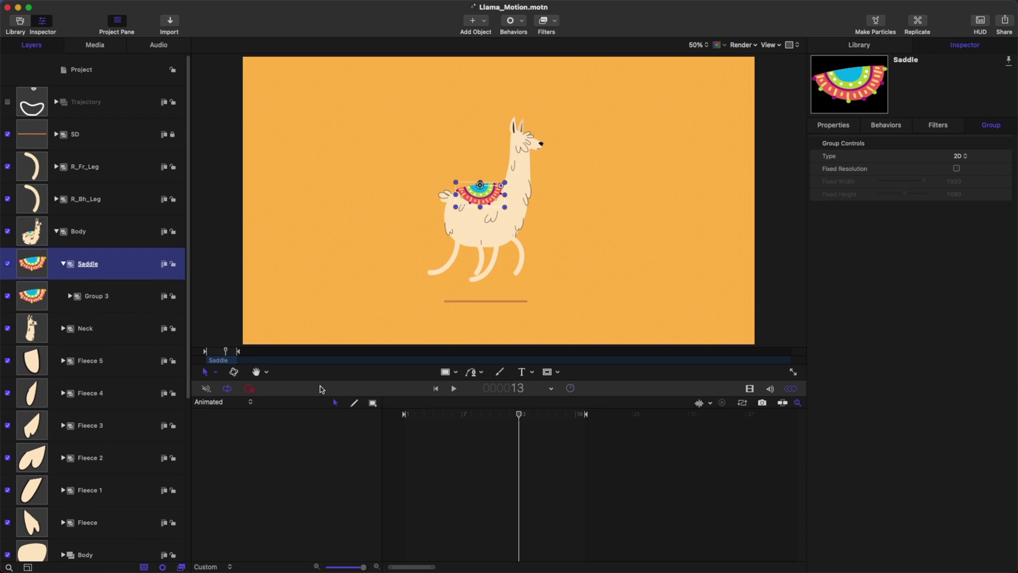
{"action": "left_click_drag", "start_coordinate": [426, 415], "coordinate": [325, 442]}
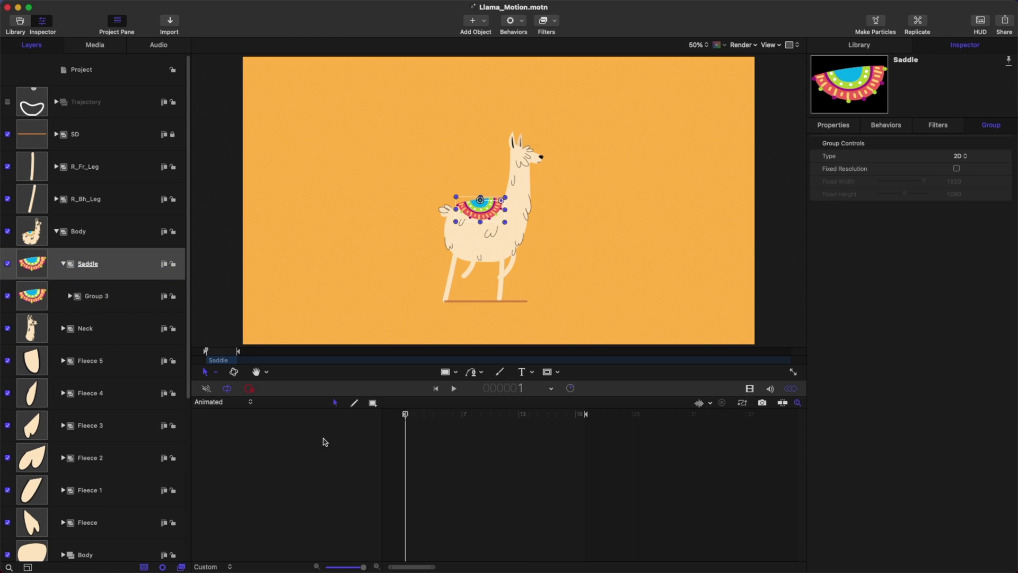
{"action": "left_click", "coordinate": [63, 264]}
{"action": "left_click", "coordinate": [834, 125]}
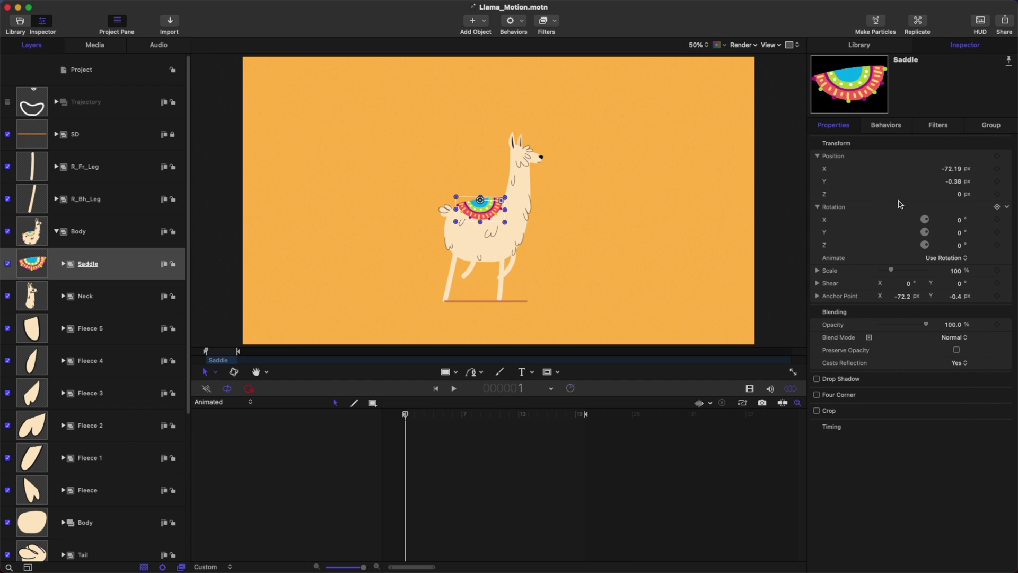
{"action": "left_click", "coordinate": [818, 207]}
{"action": "left_click", "coordinate": [817, 156]}
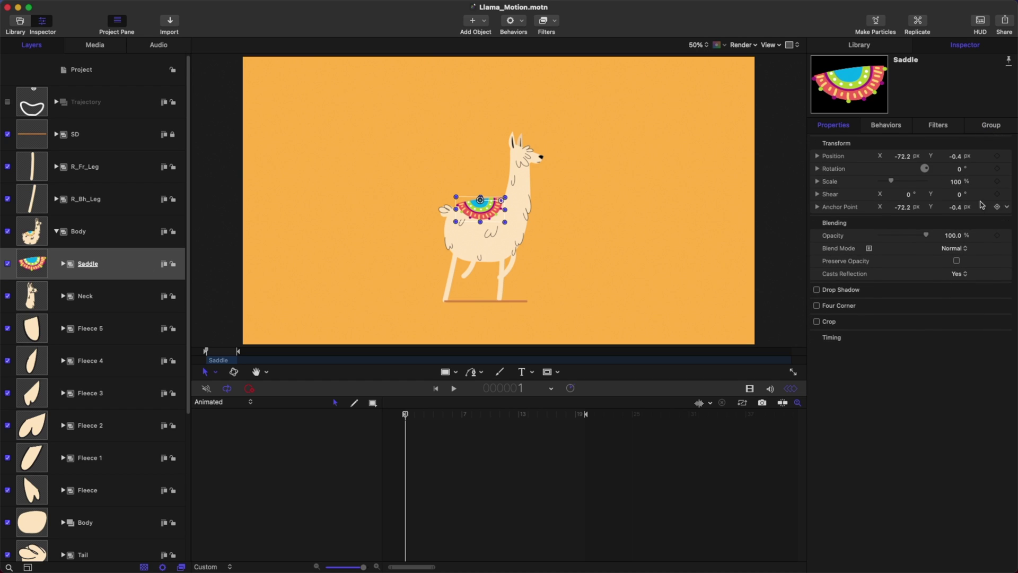
{"action": "left_click", "coordinate": [997, 182]}
- Add further Scale keyframes to Saddle at frames 10, 19, 5 and 14
{"action": "left_click", "coordinate": [481, 415]}
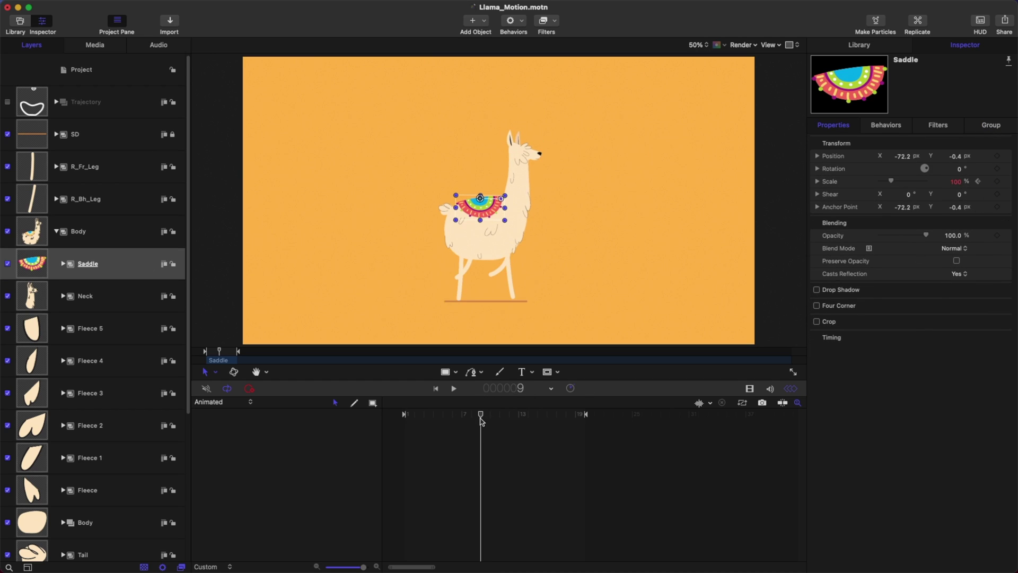
{"action": "left_click_drag", "start_coordinate": [481, 422], "coordinate": [490, 422]}
{"action": "left_click", "coordinate": [997, 181]}
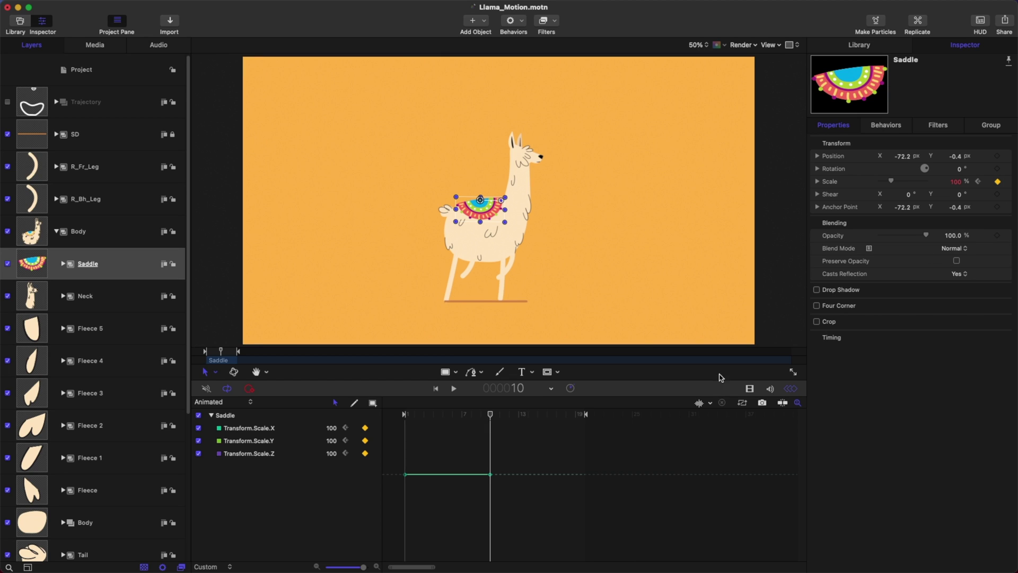
{"action": "left_click", "coordinate": [578, 415]}
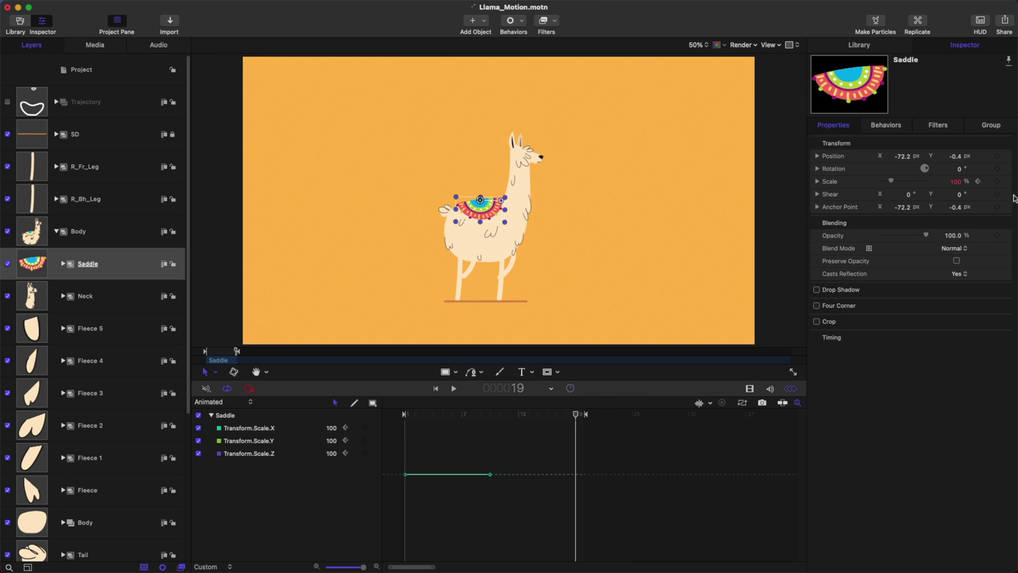
{"action": "left_click", "coordinate": [443, 415]}
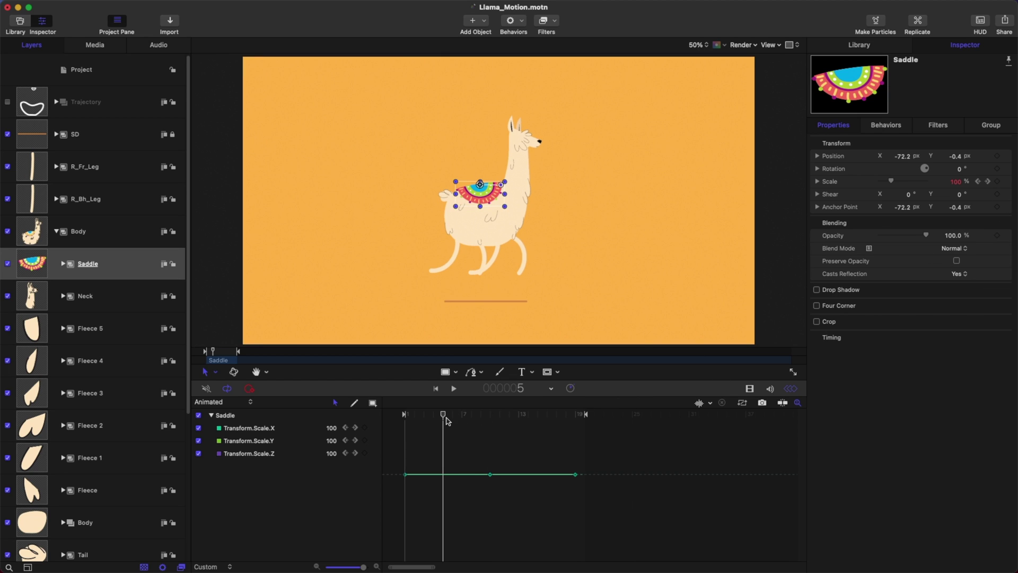
{"action": "left_click", "coordinate": [528, 415]}
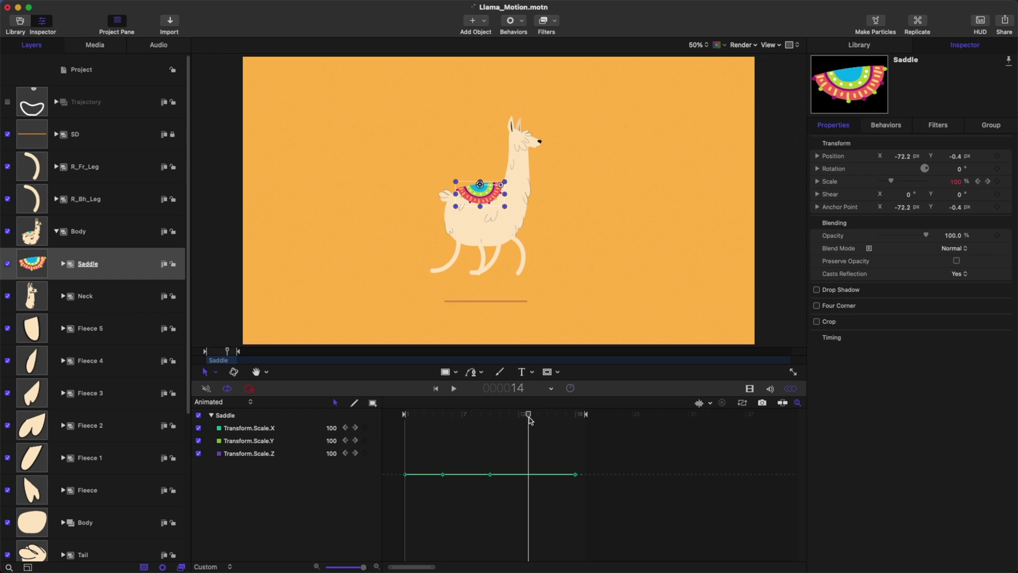
{"action": "left_click", "coordinate": [998, 182]}
- Delete all of Saddle's Scale Z keyframes, leaving only the X and Y curves animated, and save the project
{"action": "mouse_move", "coordinate": [424, 416]}
{"action": "left_mouse_down"}
{"action": "mouse_move", "coordinate": [404, 415]}
{"action": "mouse_move", "coordinate": [442, 415]}
{"action": "left_mouse_up"}
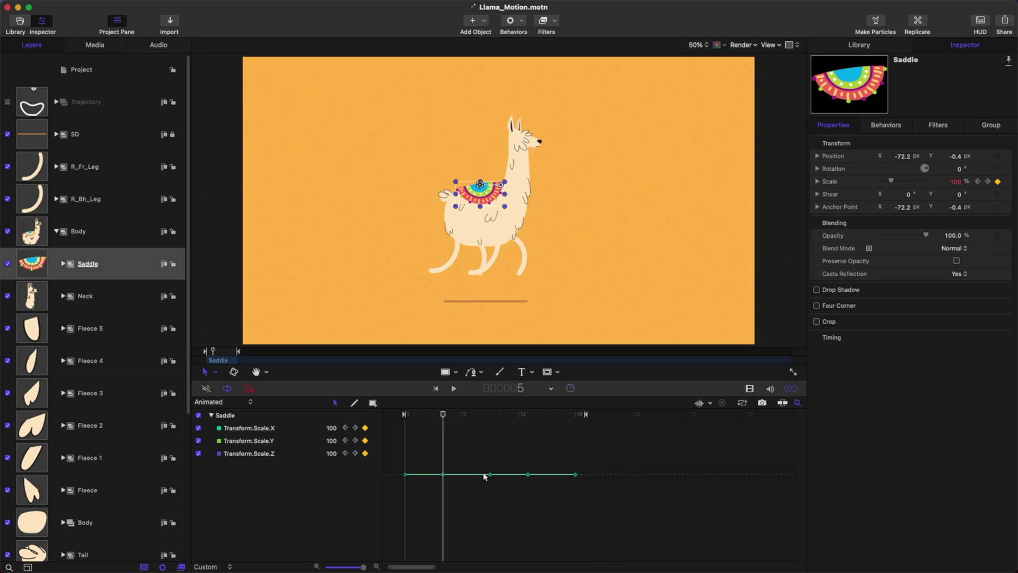
{"action": "left_click", "coordinate": [817, 182]}
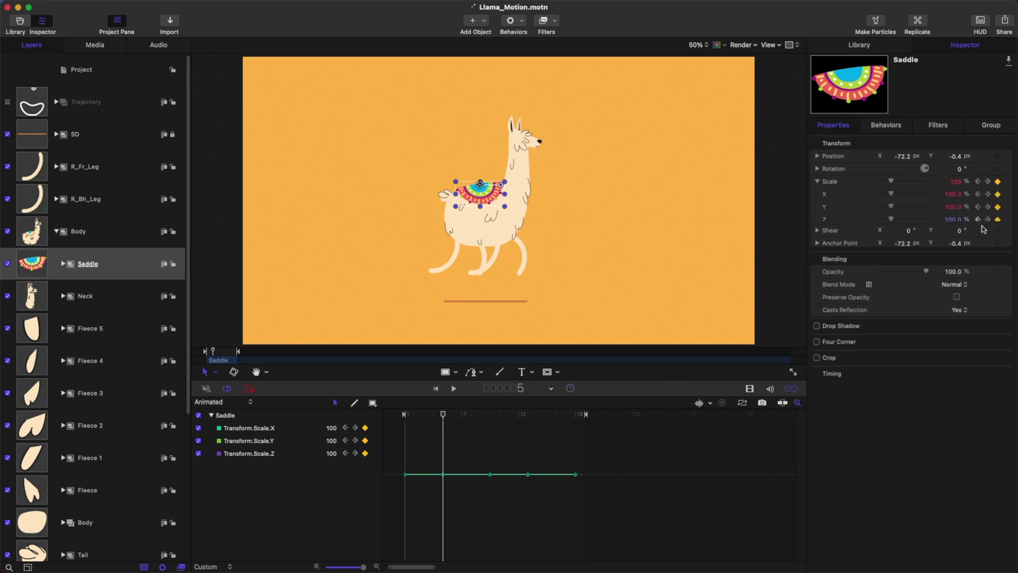
{"action": "left_click", "coordinate": [198, 428]}
{"action": "left_click", "coordinate": [201, 443]}
{"action": "left_click_drag", "start_coordinate": [624, 451], "coordinate": [377, 511]}
{"action": "key", "text": "Delete"}
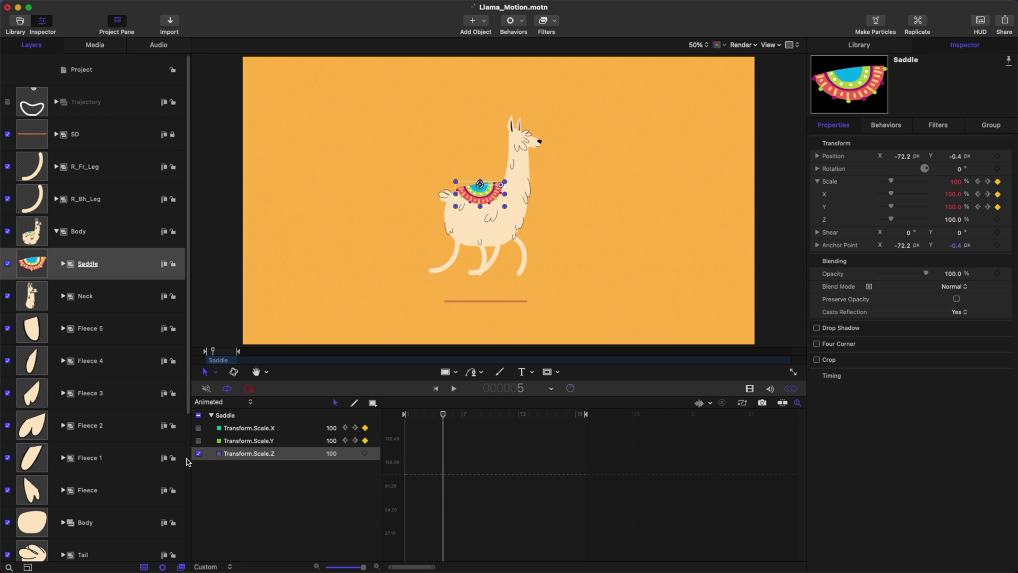
{"action": "left_click", "coordinate": [199, 441]}
{"action": "left_click", "coordinate": [199, 428]}
{"action": "left_click", "coordinate": [204, 463]}
{"action": "left_click", "coordinate": [131, 304]}
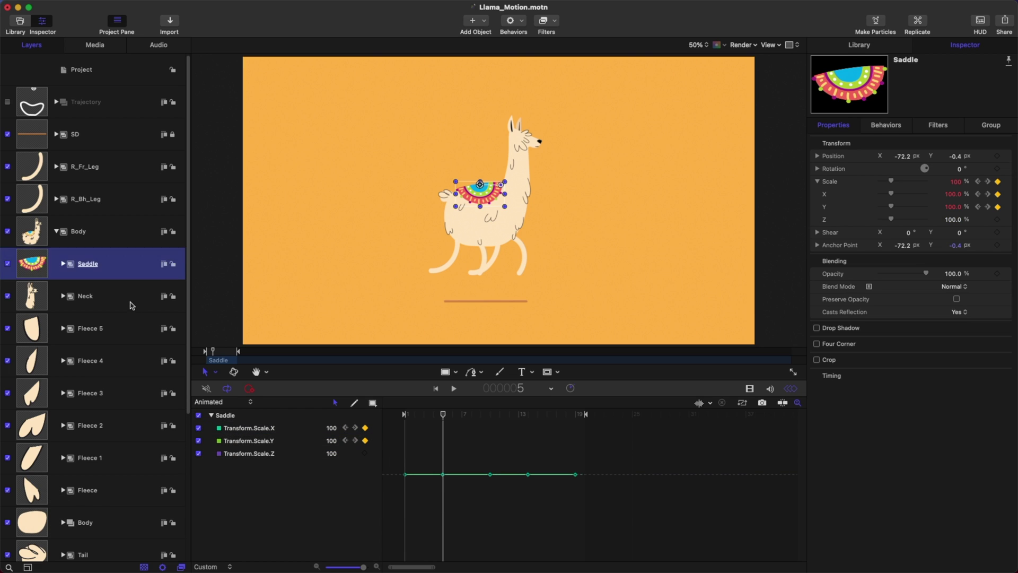
{"action": "left_click", "coordinate": [133, 270]}
{"action": "key", "text": "super+s"}
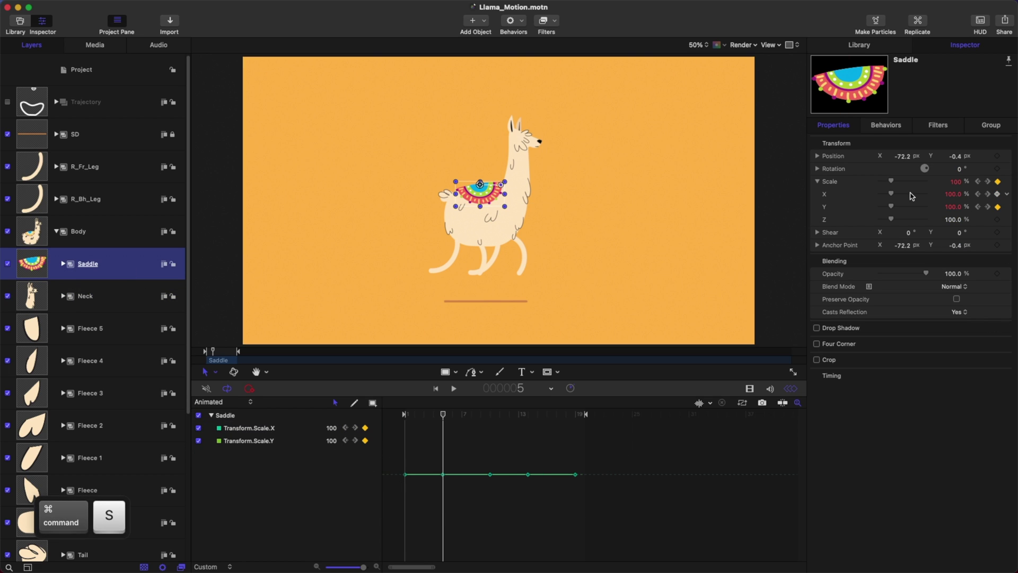
- At frame 5, set Saddle's Scale X to 102% and Scale Y to 98%
{"action": "left_click_drag", "start_coordinate": [891, 194], "coordinate": [893, 194]}
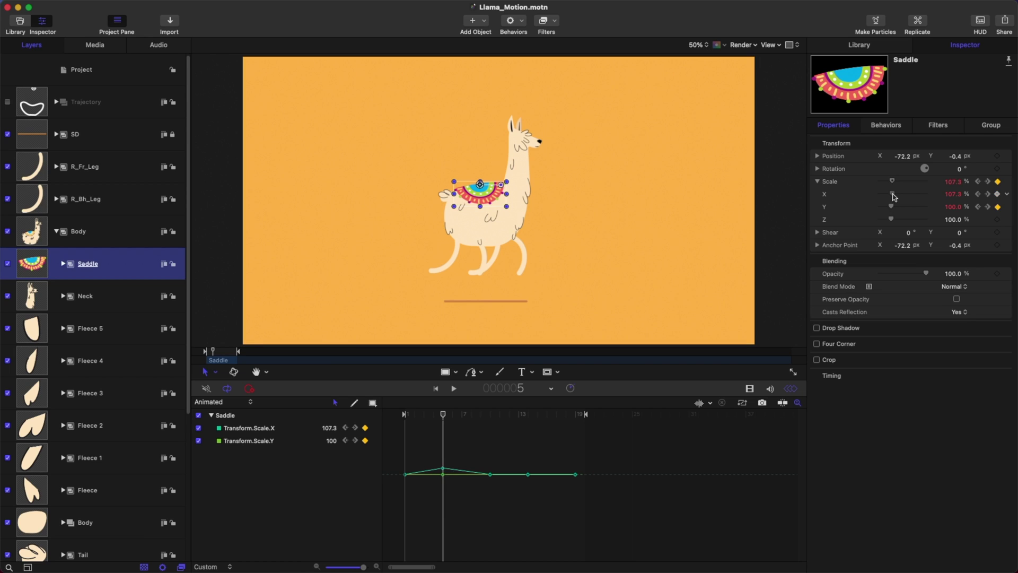
{"action": "left_click", "coordinate": [952, 194]}
{"action": "type", "text": "102"}
{"action": "key", "text": "Tab"}
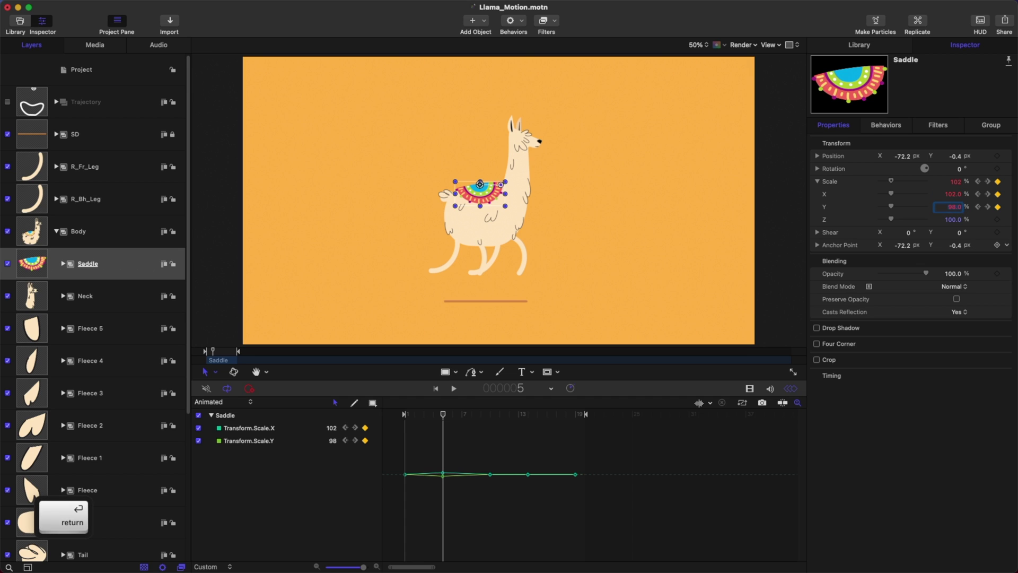
{"action": "key", "text": "cmd+s"}
- At frame 1, set Saddle's Scale Y to 102% and Scale X to 98%
{"action": "key", "text": "Home"}
{"action": "key", "text": "z"}
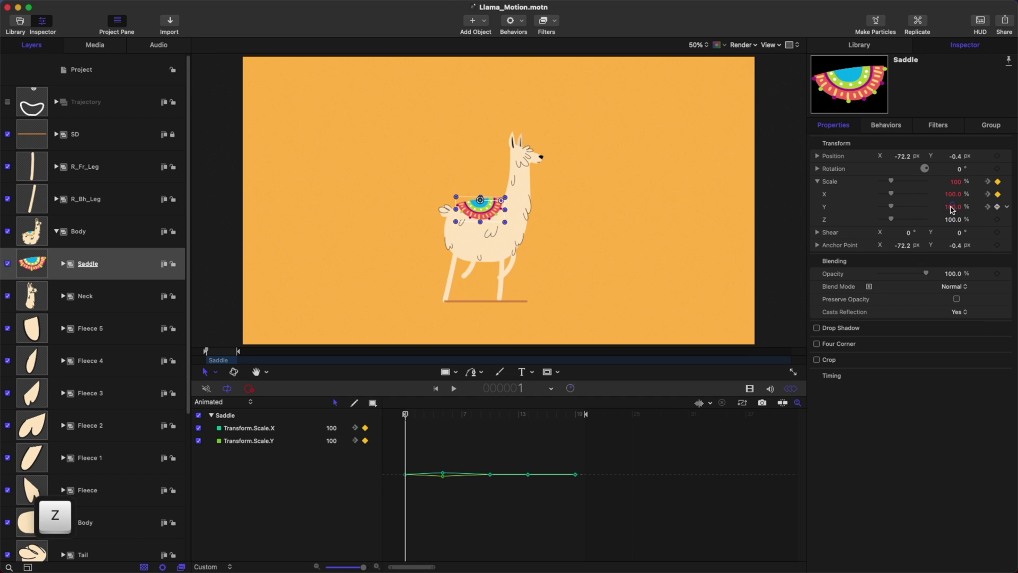
{"action": "left_click", "coordinate": [953, 208]}
{"action": "type", "text": "1"}
{"action": "type", "text": "98"}
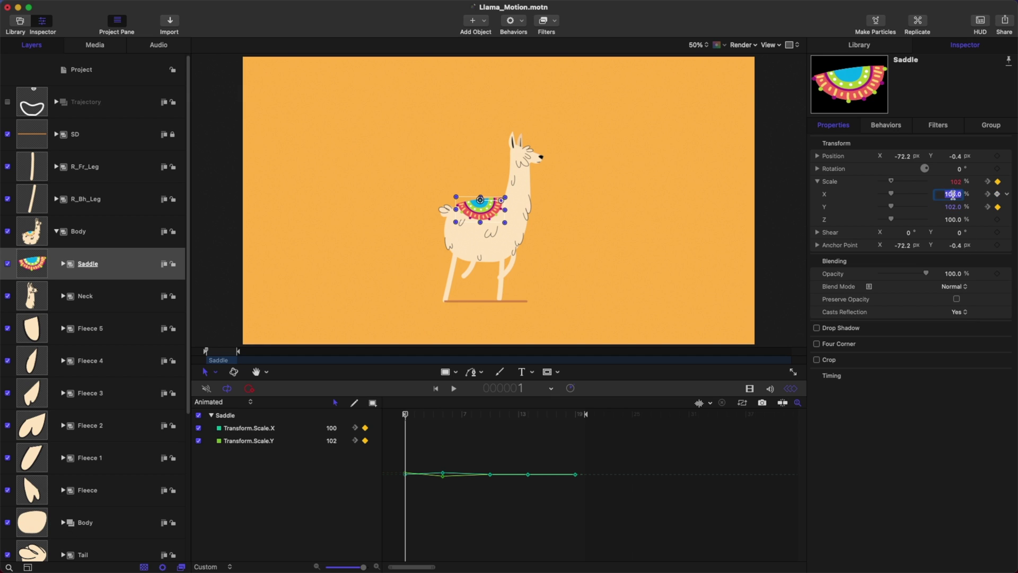
{"action": "key", "text": "Return"}
- At frame 10, set Saddle's Scale X to 98% and Scale Y to 102%
{"action": "key", "text": "x"}
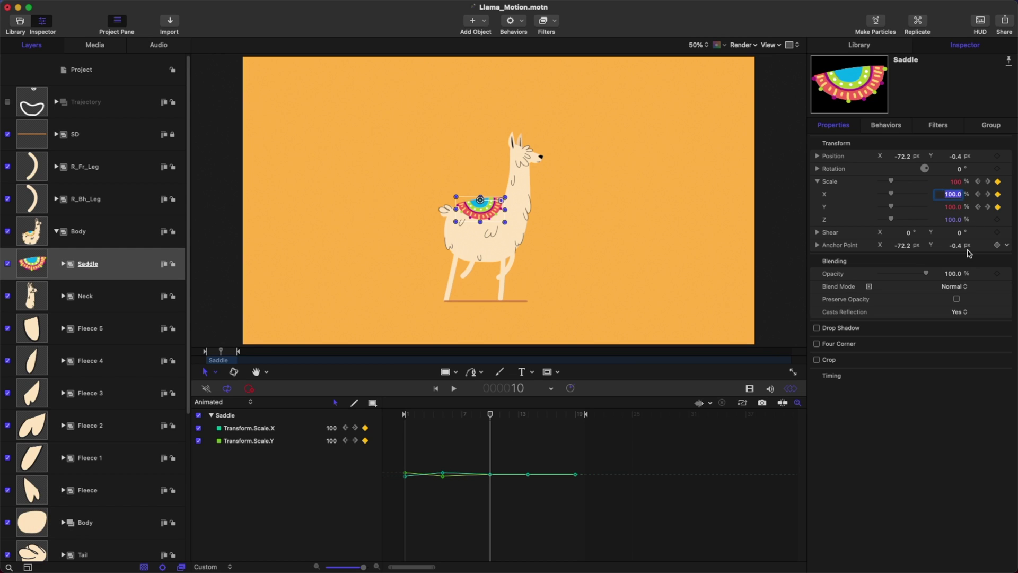
{"action": "type", "text": "98"}
{"action": "key", "text": "Tab"}
{"action": "type", "text": "10"}
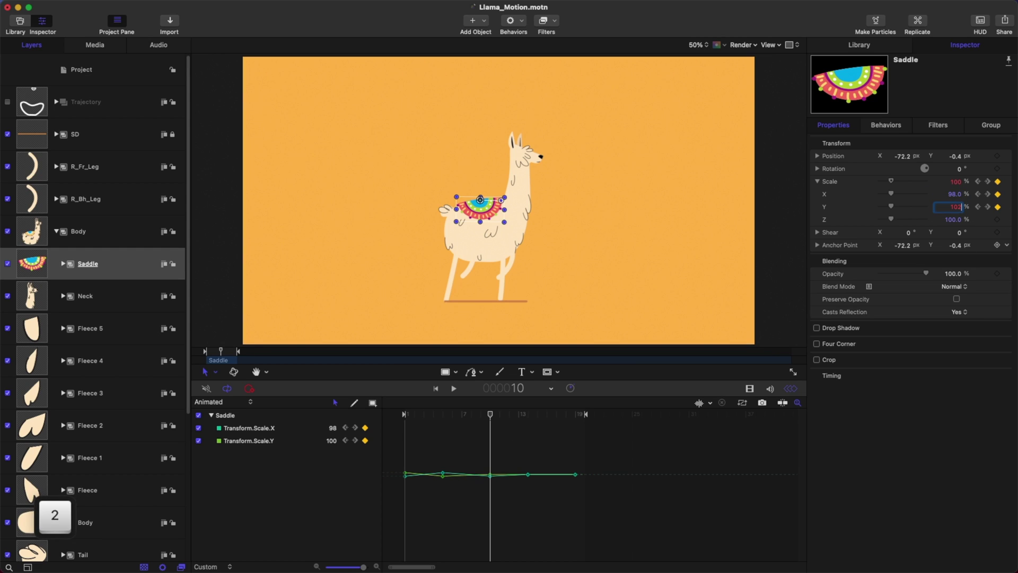
{"action": "key", "text": "Return"}
- Copy Saddle's Scale X and Y keyframes from frame 5 to frame 14 and from frame 10 to frame 19
{"action": "key", "text": "x"}
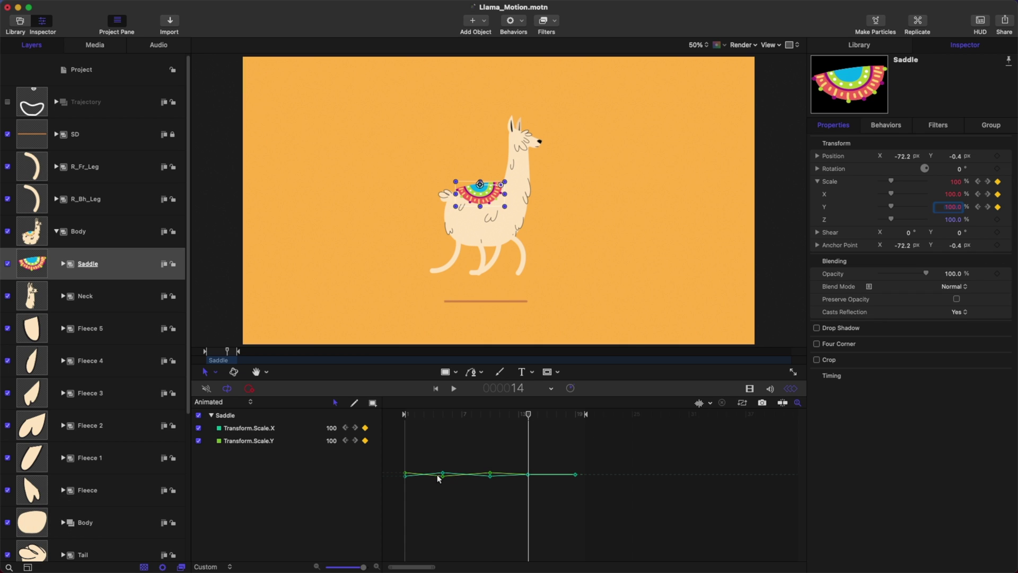
{"action": "left_click_drag", "start_coordinate": [437, 469], "coordinate": [452, 480]}
{"action": "key", "text": "super+c"}
{"action": "key", "text": "super+v"}
{"action": "key", "text": "x"}
{"action": "left_click_drag", "start_coordinate": [517, 451], "coordinate": [473, 519]}
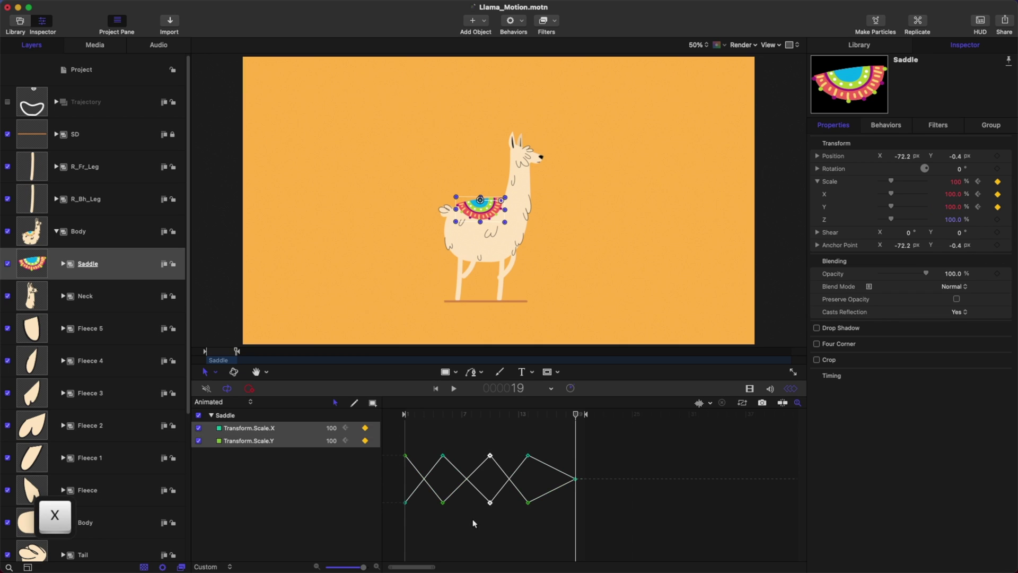
{"action": "key", "text": "super+c"}
{"action": "key", "text": "super+v"}
- Change the interpolation of all Saddle Scale X and Y keyframes from straight segments to smooth curves and save the project
{"action": "right_click", "coordinate": [567, 462]}
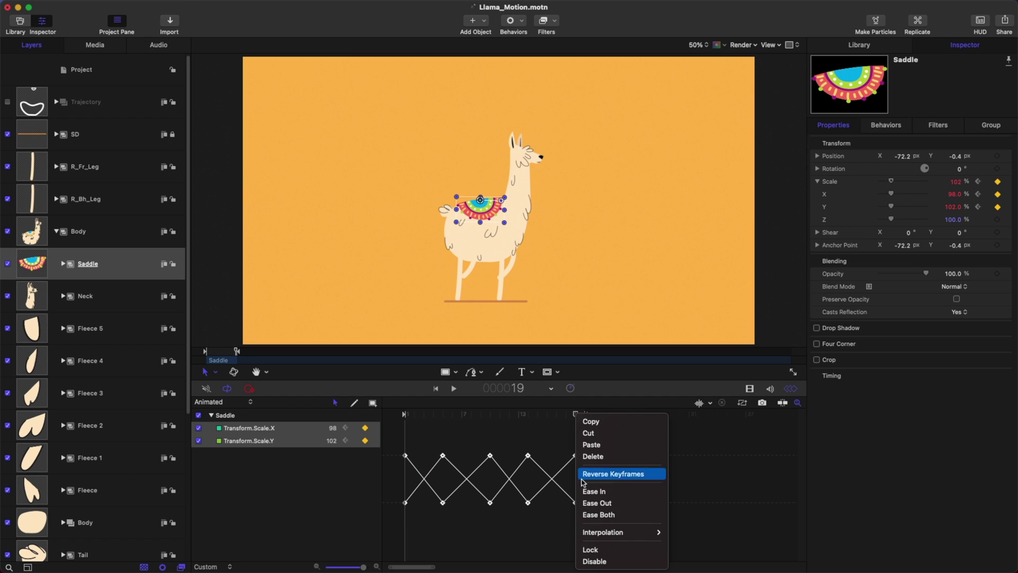
{"action": "mouse_move", "coordinate": [610, 531]}
{"action": "left_click", "coordinate": [684, 528]}
{"action": "left_click", "coordinate": [631, 533]}
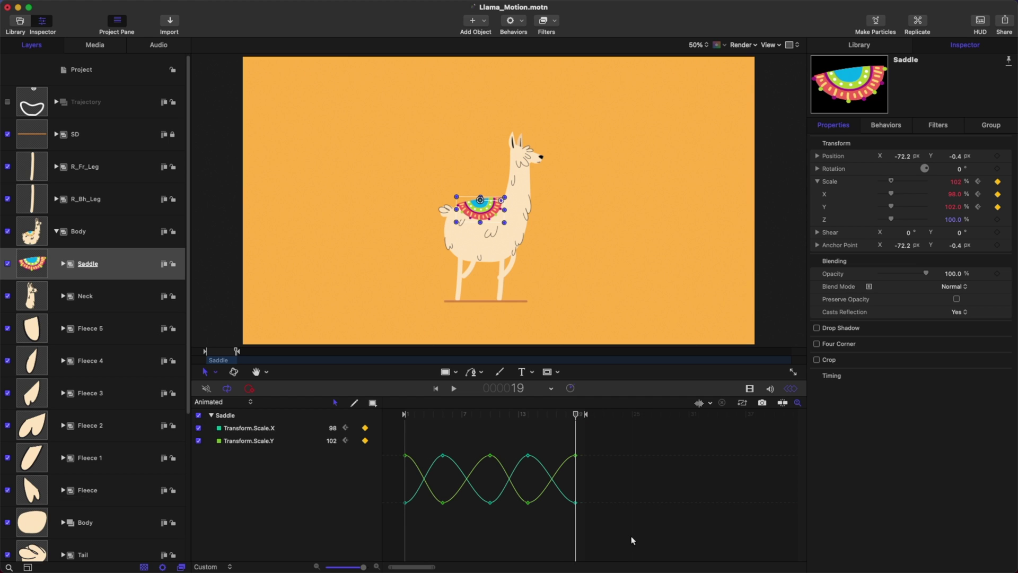
{"action": "key", "text": "super+s"}
- Adjust the curve handles of Saddle's middle, last and first Scale keyframes and preview the animation
{"action": "left_click_drag", "start_coordinate": [543, 450], "coordinate": [427, 524]}
{"action": "left_click_drag", "start_coordinate": [428, 456], "coordinate": [461, 459]}
{"action": "left_click", "coordinate": [631, 440]}
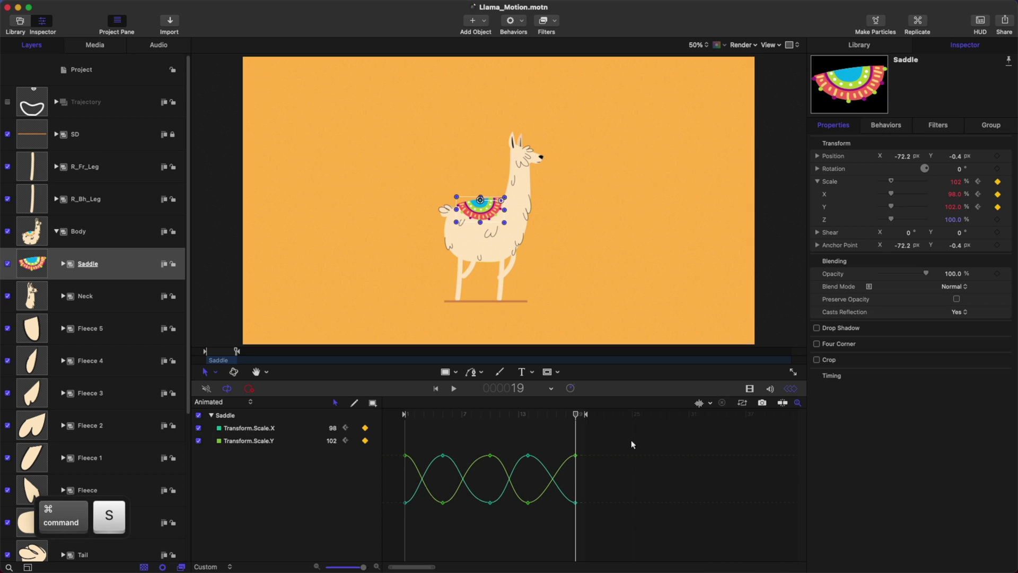
{"action": "left_click_drag", "start_coordinate": [631, 440], "coordinate": [562, 504]}
{"action": "left_click_drag", "start_coordinate": [559, 455], "coordinate": [556, 455]}
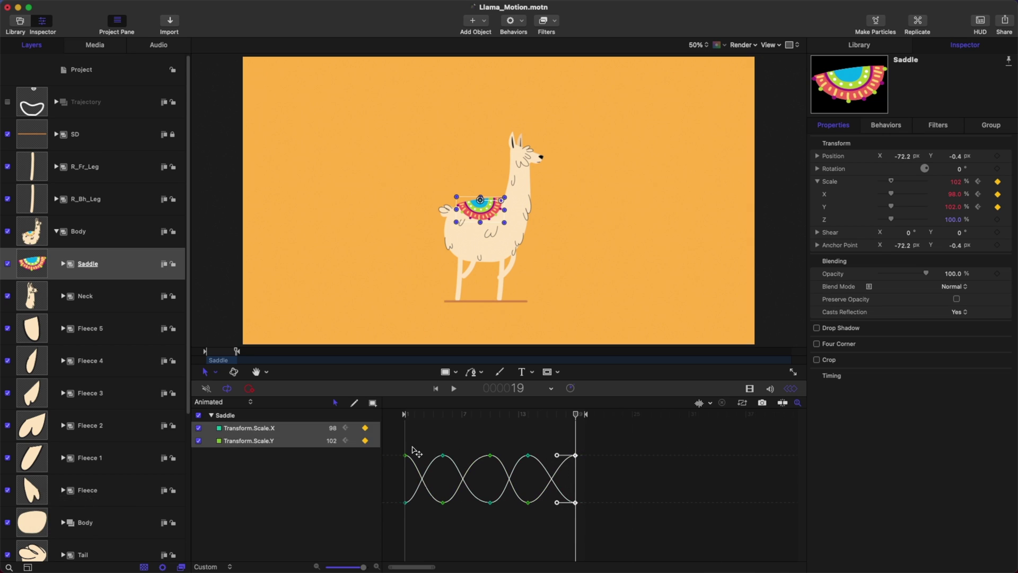
{"action": "mouse_move", "coordinate": [414, 447]}
{"action": "left_mouse_down"}
{"action": "mouse_move", "coordinate": [399, 508]}
{"action": "mouse_move", "coordinate": [421, 455]}
{"action": "left_mouse_up"}
{"action": "left_click", "coordinate": [510, 439]}
{"action": "key", "text": "space"}
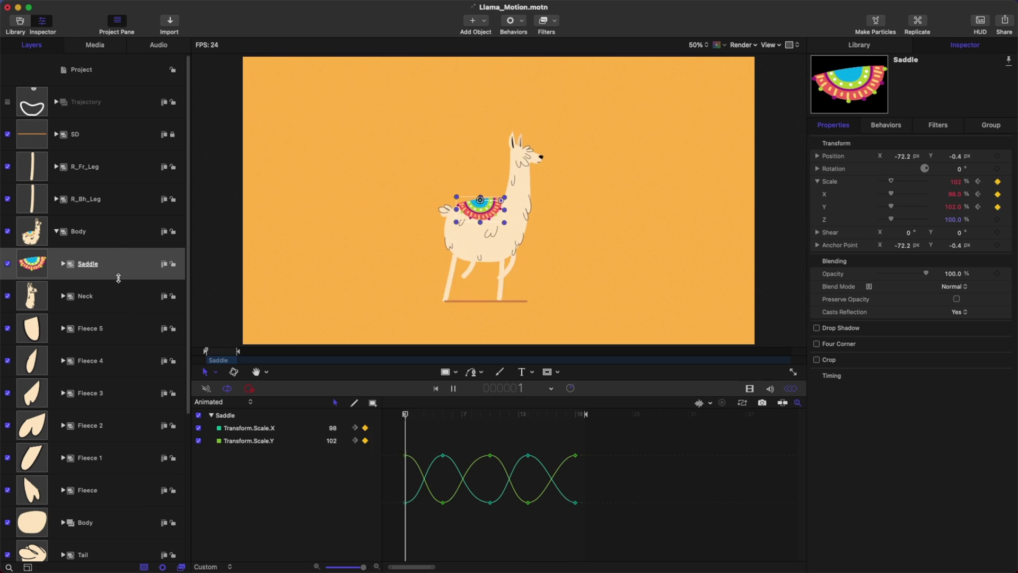
- Examine Body's position and rotation curves around frame 5, save the project, and reselect Saddle
{"action": "left_click", "coordinate": [78, 231]}
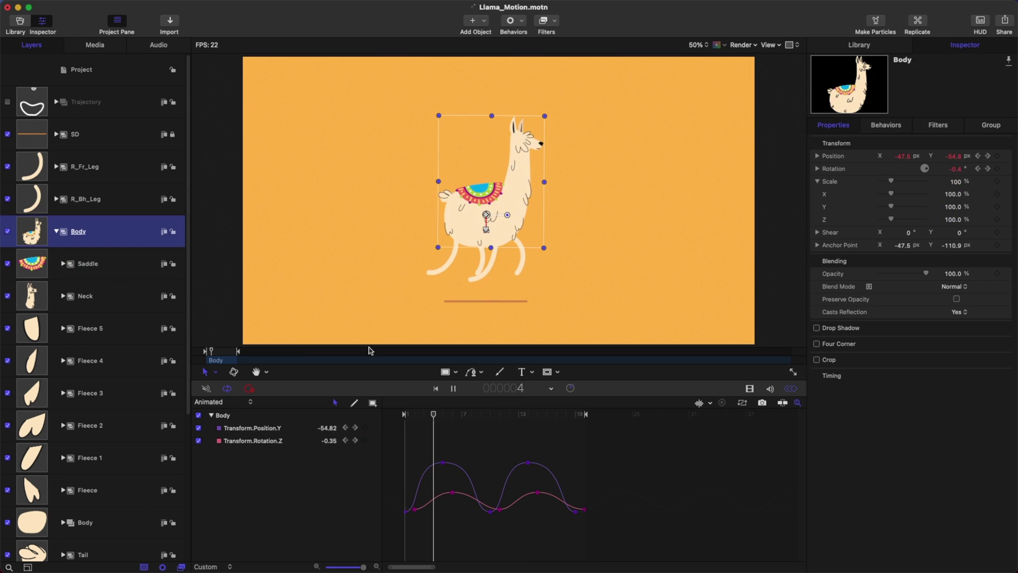
{"action": "key", "text": "super+s"}
{"action": "left_click", "coordinate": [643, 463]}
{"action": "key", "text": "space"}
{"action": "left_click_drag", "start_coordinate": [415, 416], "coordinate": [445, 429]}
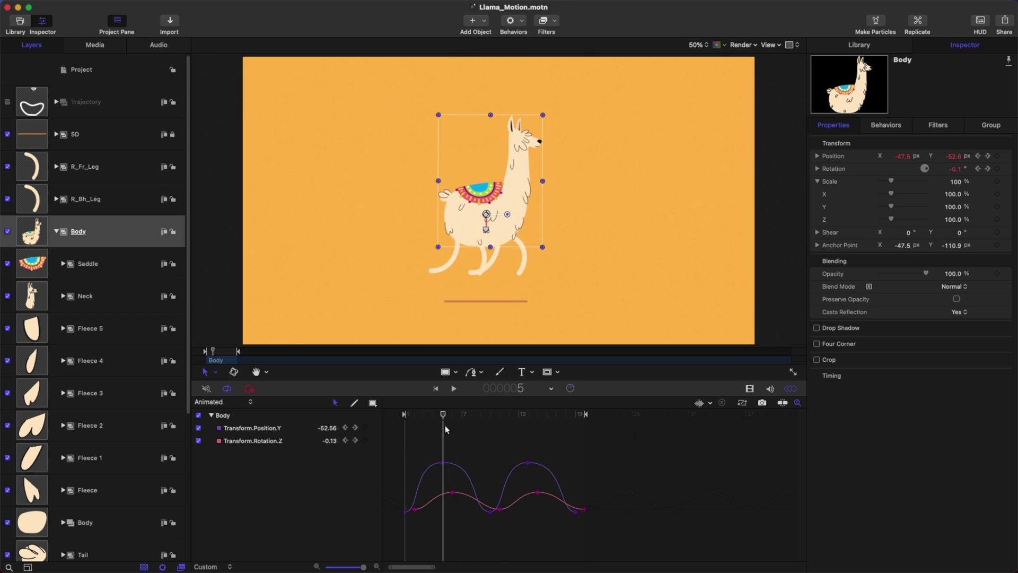
{"action": "left_click", "coordinate": [110, 273]}
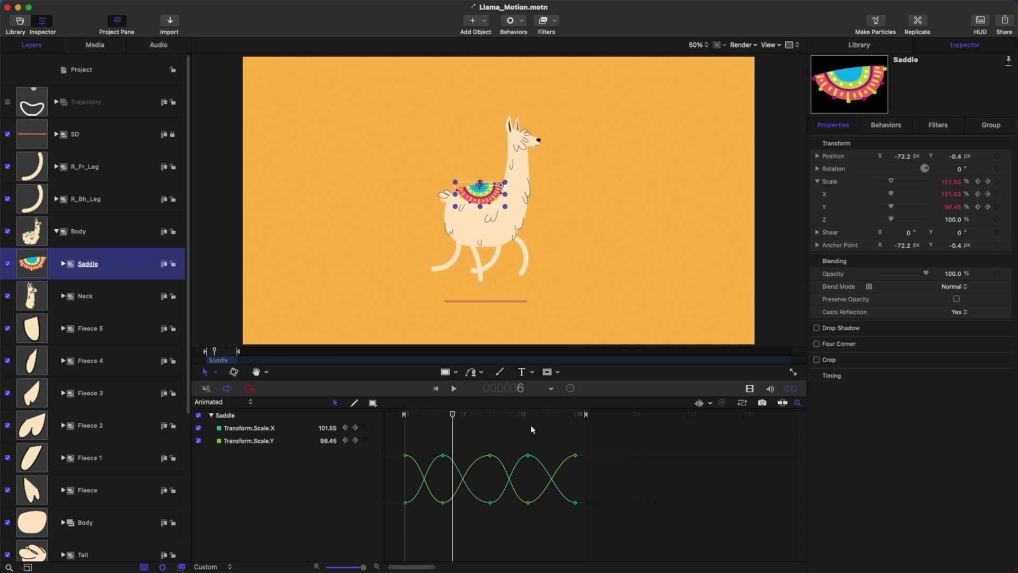
- Flip all of Saddle's Scale keyframes so frame 1 has about 101.92% for Scale X and 98.08% for Scale Y
{"action": "mouse_move", "coordinate": [450, 420]}
{"action": "left_mouse_down"}
{"action": "mouse_move", "coordinate": [400, 423]}
{"action": "mouse_move", "coordinate": [444, 424]}
{"action": "left_mouse_up"}
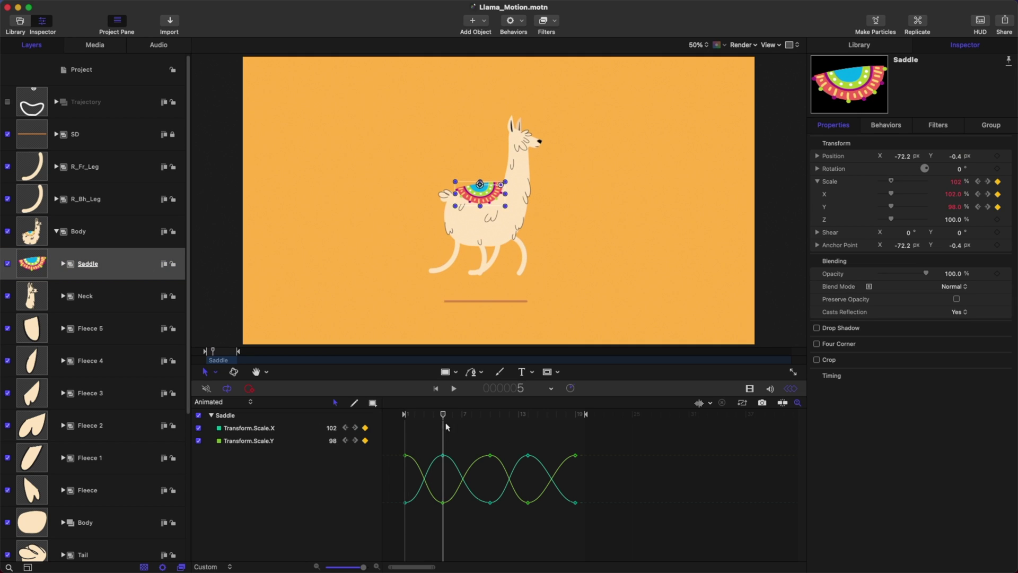
{"action": "key", "text": "z"}
{"action": "key", "text": "x"}
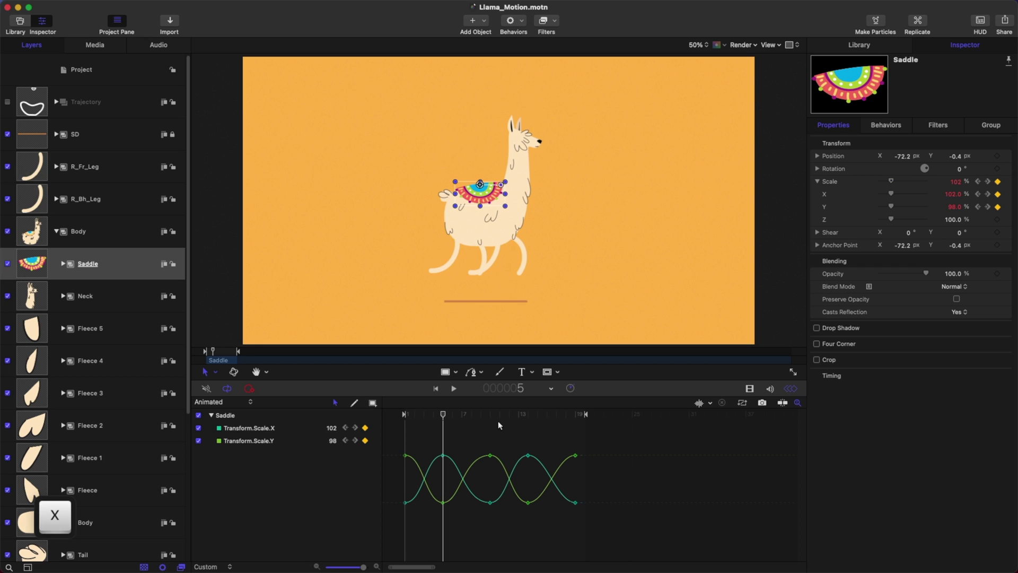
{"action": "key", "text": "z"}
{"action": "left_click_drag", "start_coordinate": [604, 445], "coordinate": [299, 542]}
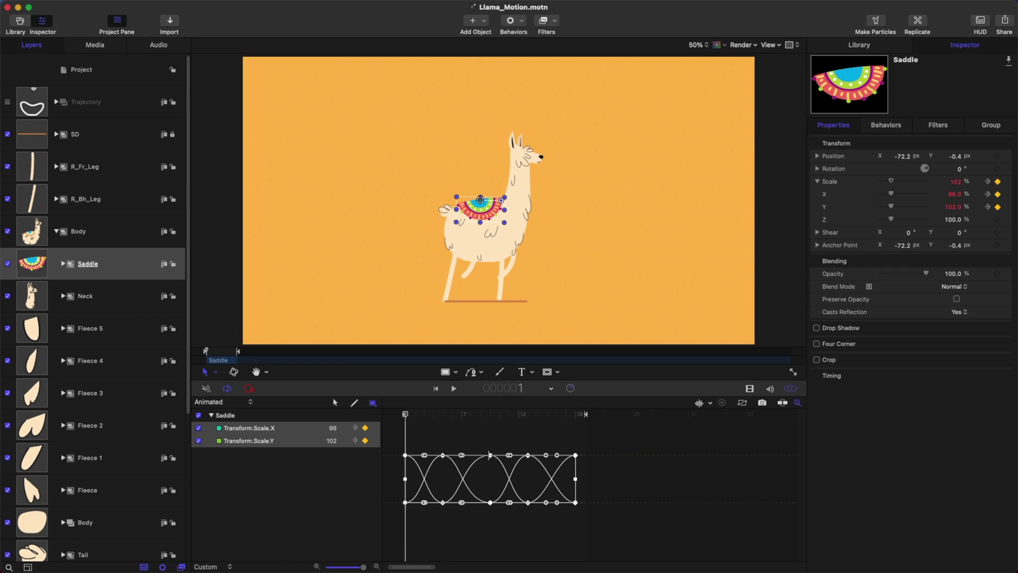
{"action": "left_click_drag", "start_coordinate": [489, 455], "coordinate": [486, 503]}
{"action": "left_click", "coordinate": [608, 514]}
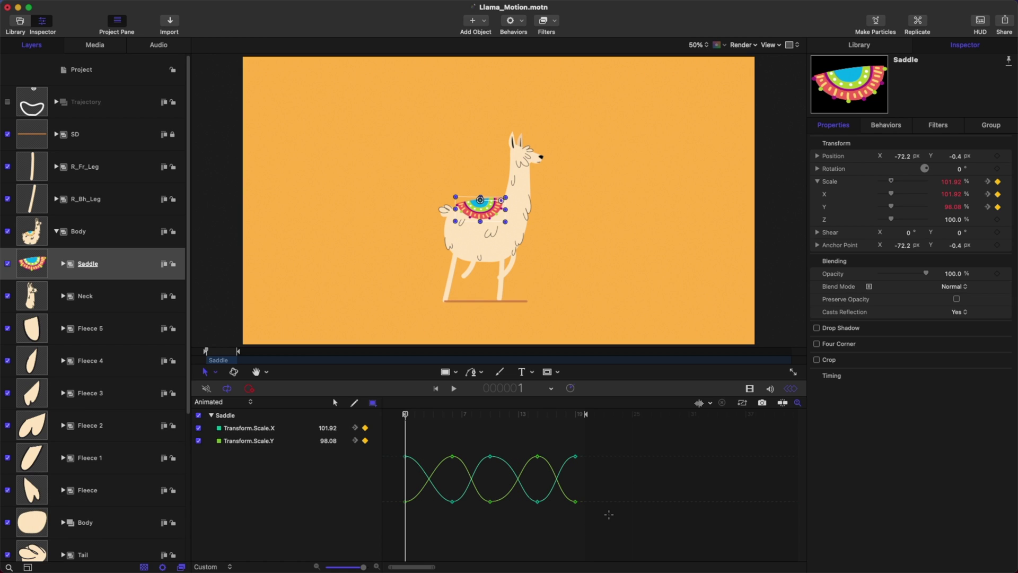
- Try to nudge Saddle's last Scale keyframes one frame earlier, preview the animation and save the project
{"action": "key", "text": "q"}
{"action": "left_click_drag", "start_coordinate": [613, 444], "coordinate": [573, 516]}
{"action": "key", "text": "alt+q"}
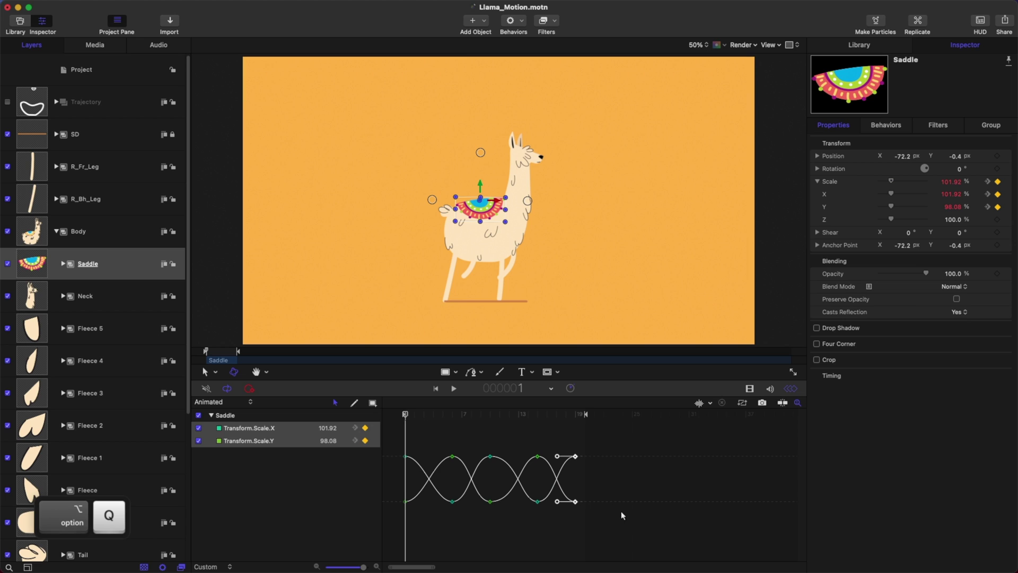
{"action": "left_click", "coordinate": [622, 510]}
{"action": "left_click_drag", "start_coordinate": [552, 441], "coordinate": [518, 515]}
{"action": "left_click", "coordinate": [638, 443]}
{"action": "key", "text": "space"}
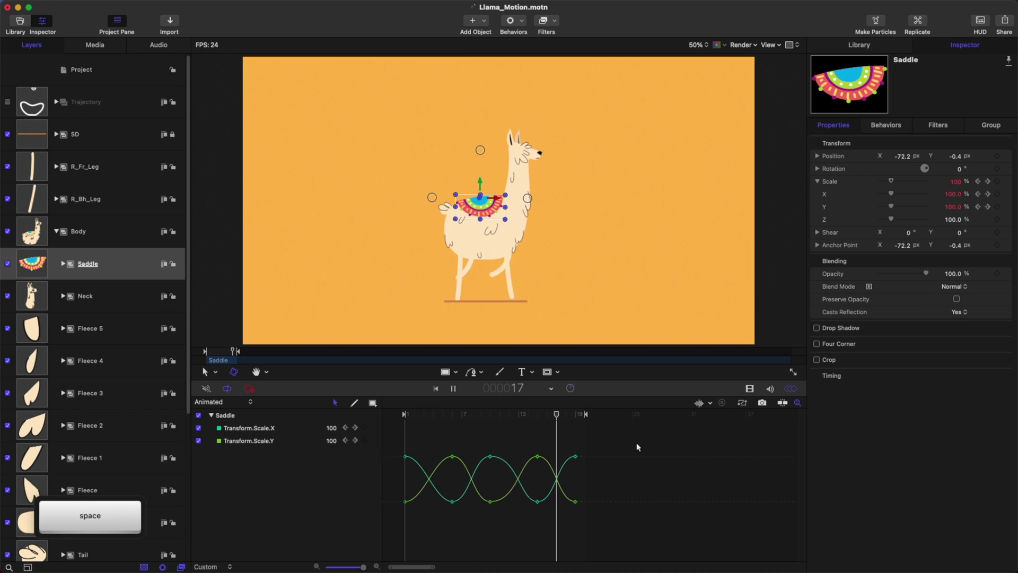
{"action": "key", "text": "space"}
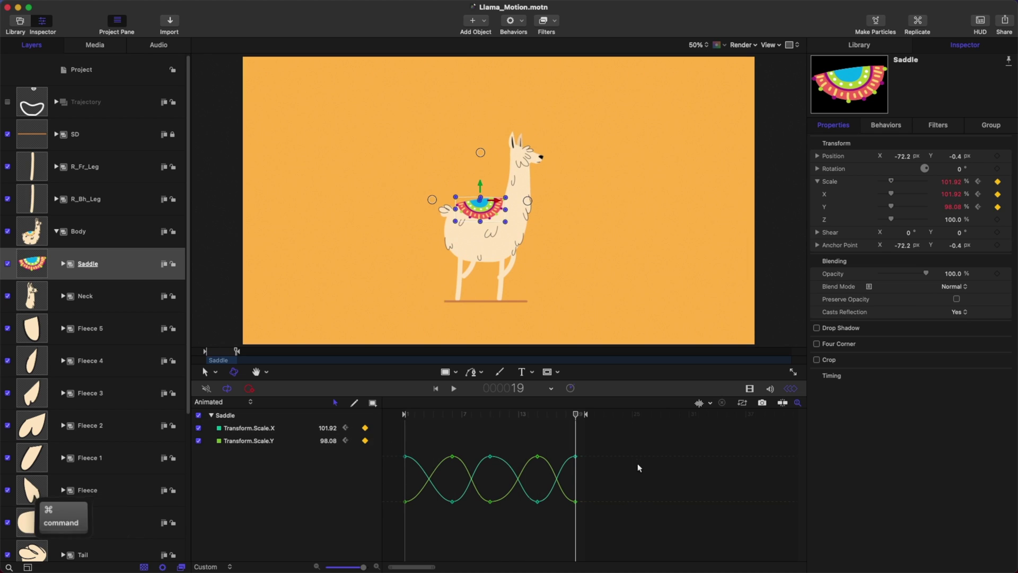
{"action": "key", "text": "super+s"}
- Lengthen the incoming curve handles of Saddle's Scale X and Y keyframes at frame 6
{"action": "left_click", "coordinate": [451, 416]}
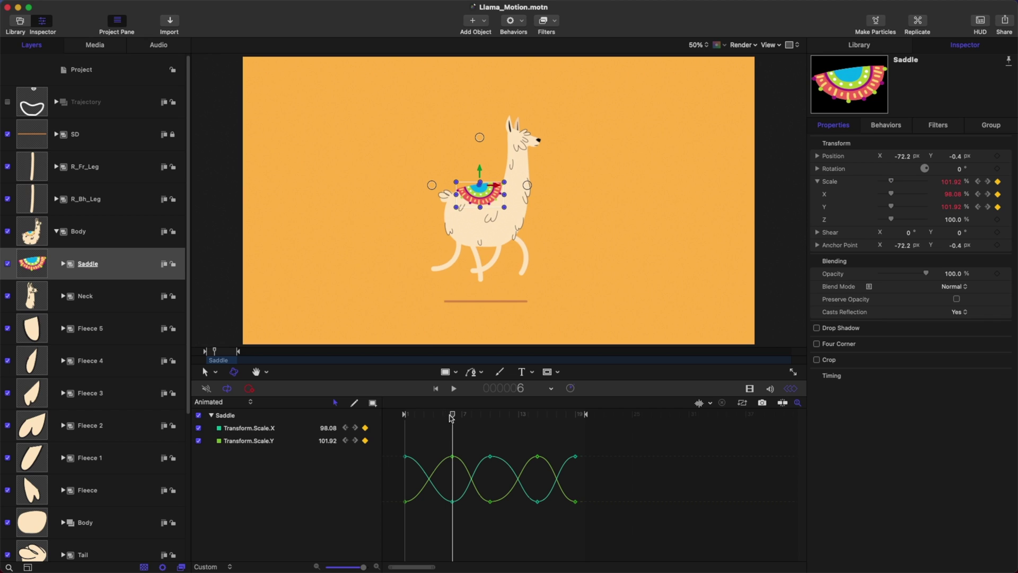
{"action": "left_click_drag", "start_coordinate": [466, 440], "coordinate": [422, 503]}
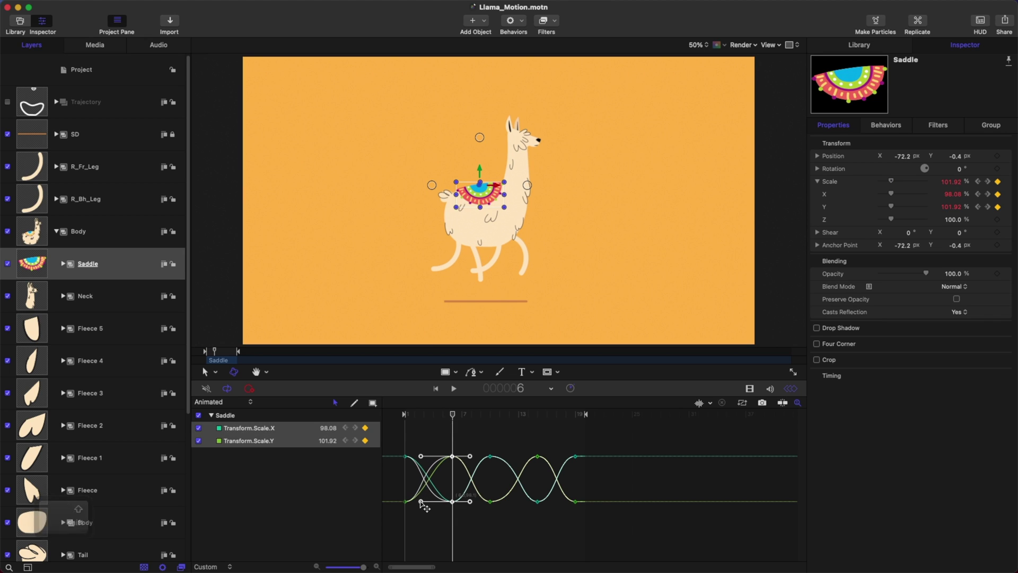
{"action": "left_click", "coordinate": [513, 446]}
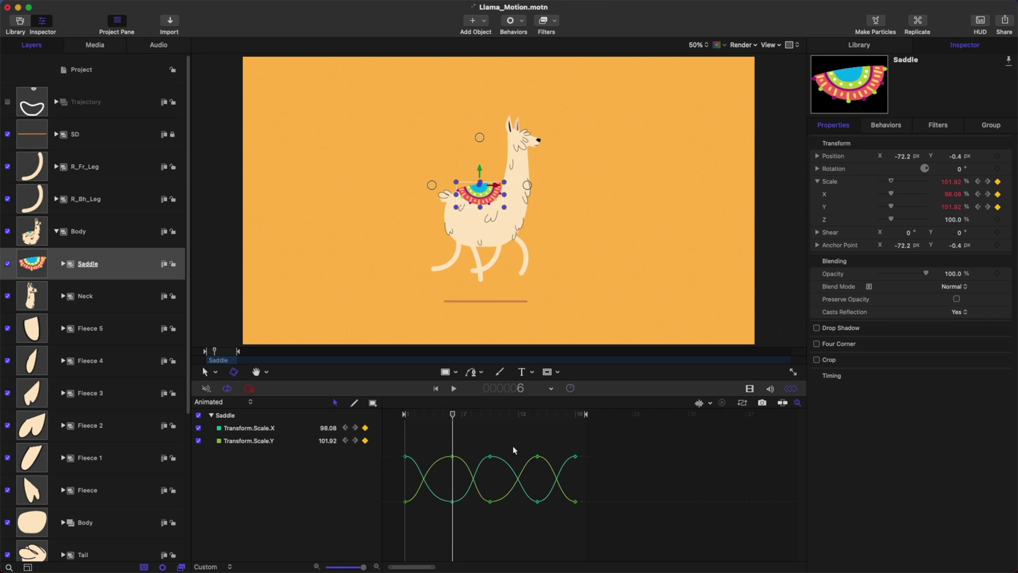
- Move Saddle's Scale X and Y keyframes from frame 15 to 14 and from frame 6 to 5, and save the project
{"action": "mouse_move", "coordinate": [513, 446]}
{"action": "left_mouse_down"}
{"action": "mouse_move", "coordinate": [480, 507]}
{"action": "mouse_move", "coordinate": [511, 456]}
{"action": "mouse_move", "coordinate": [500, 459]}
{"action": "left_mouse_up"}
{"action": "left_click_drag", "start_coordinate": [541, 443], "coordinate": [524, 520]}
{"action": "key", "text": "alt+q"}
{"action": "left_click", "coordinate": [549, 520]}
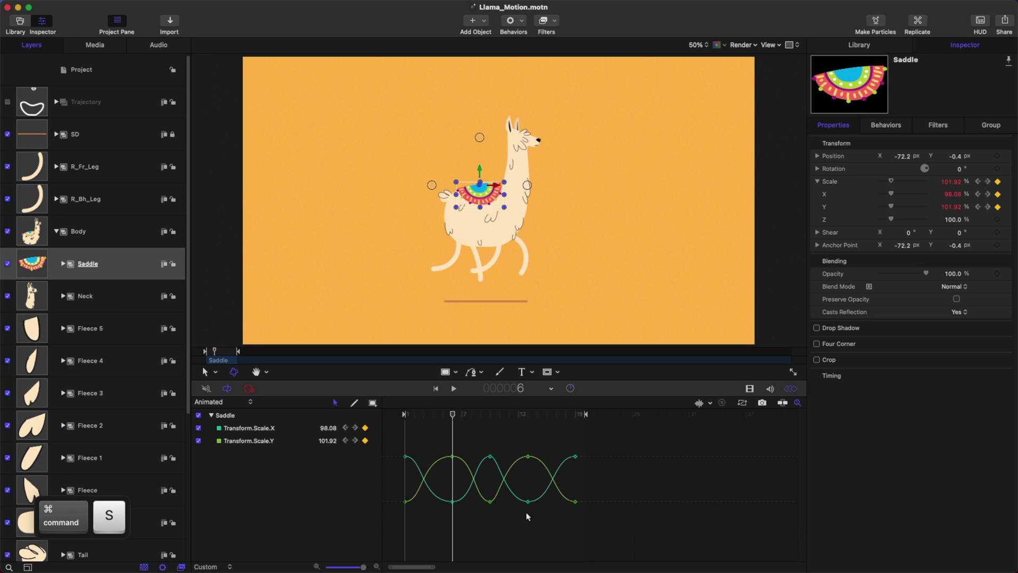
{"action": "left_click_drag", "start_coordinate": [478, 444], "coordinate": [443, 513]}
{"action": "key", "text": "alt+q"}
{"action": "left_click", "coordinate": [512, 528]}
{"action": "key", "text": "super+s"}
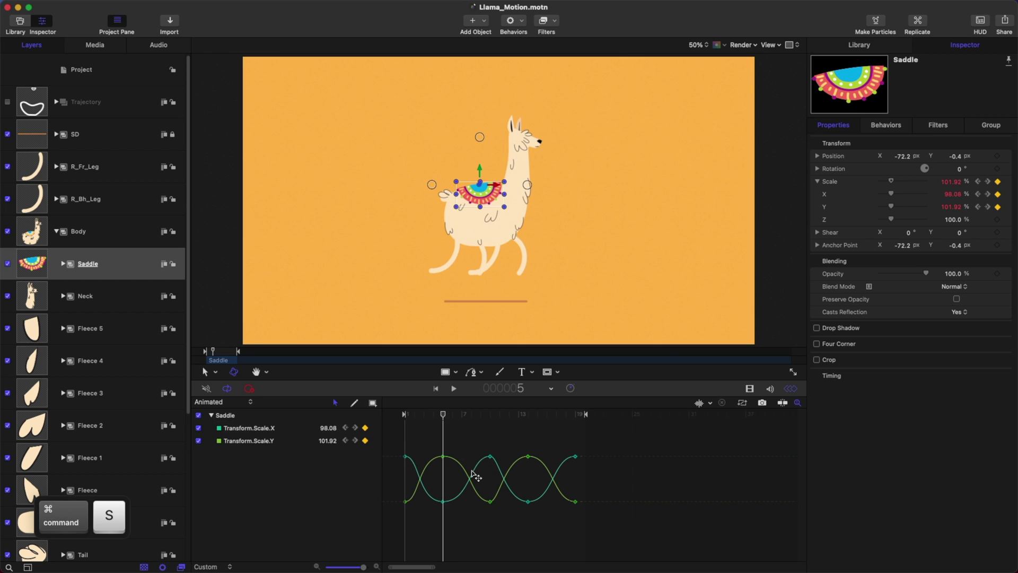
- Preview the walk cycle and examine Body's position and rotation curves from frame 5 back to frame 1
{"action": "key", "text": "x"}
{"action": "key", "text": "x"}
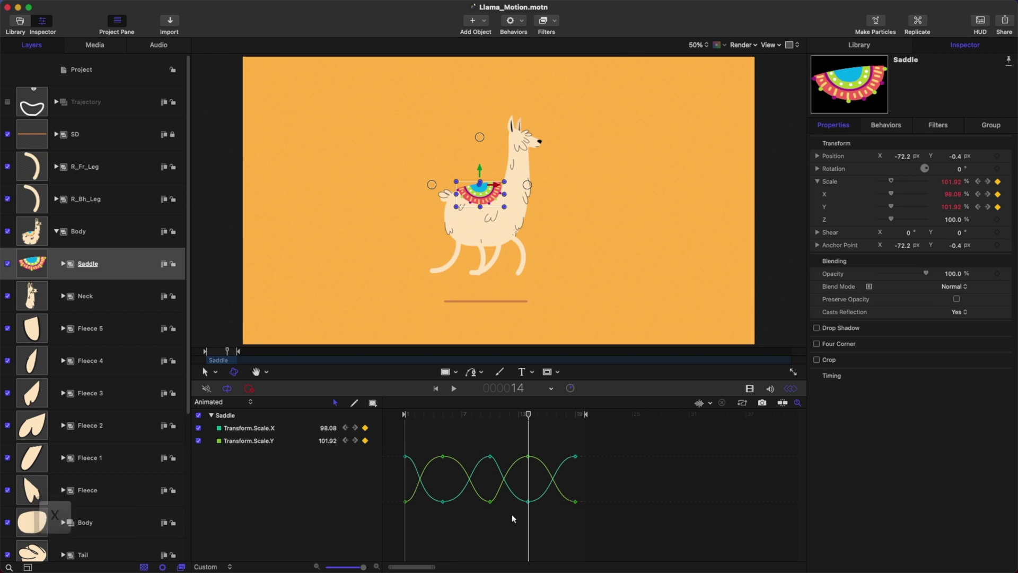
{"action": "key", "text": "space"}
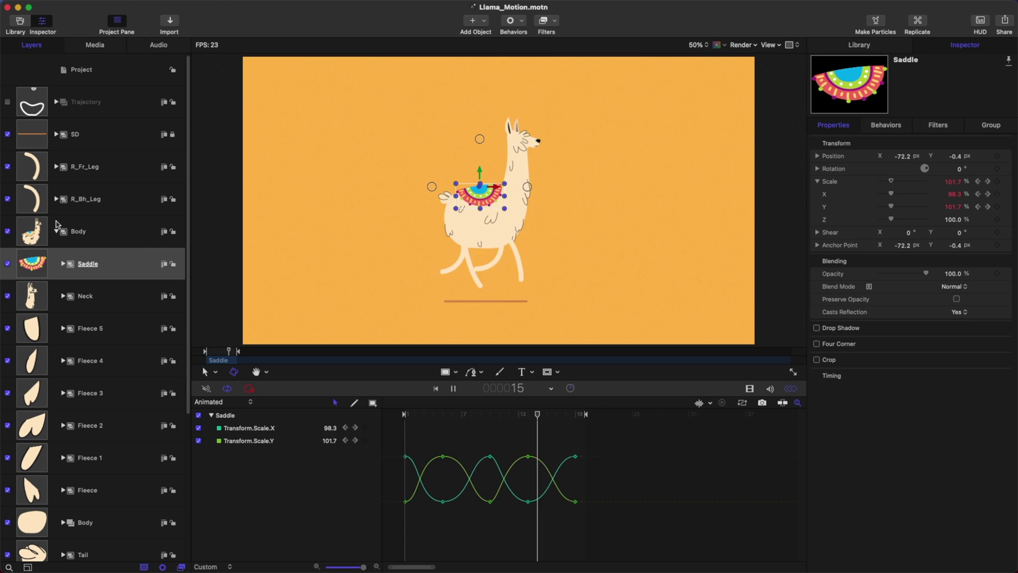
{"action": "left_click", "coordinate": [78, 231]}
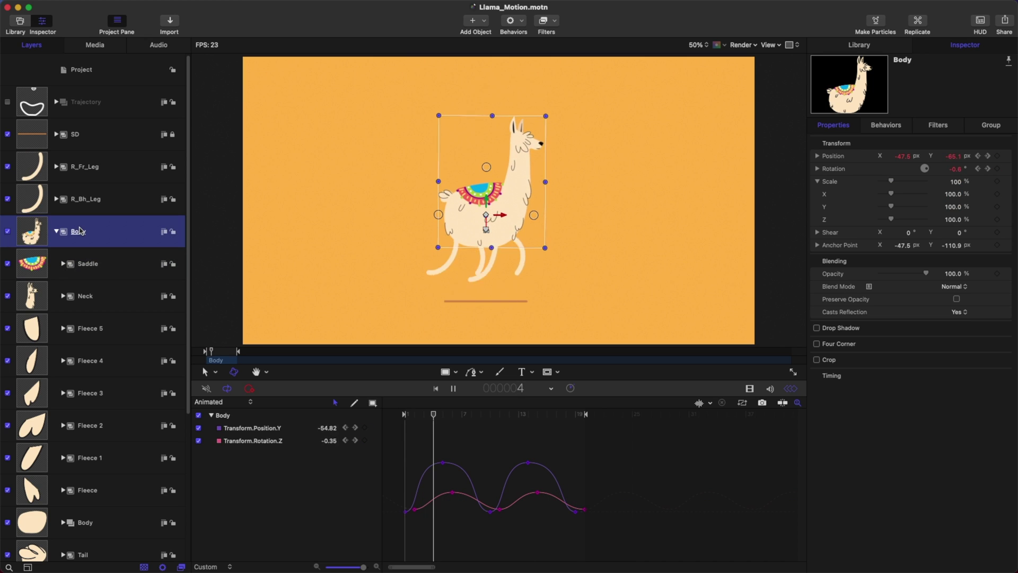
{"action": "key", "text": "space"}
{"action": "key", "text": "z"}
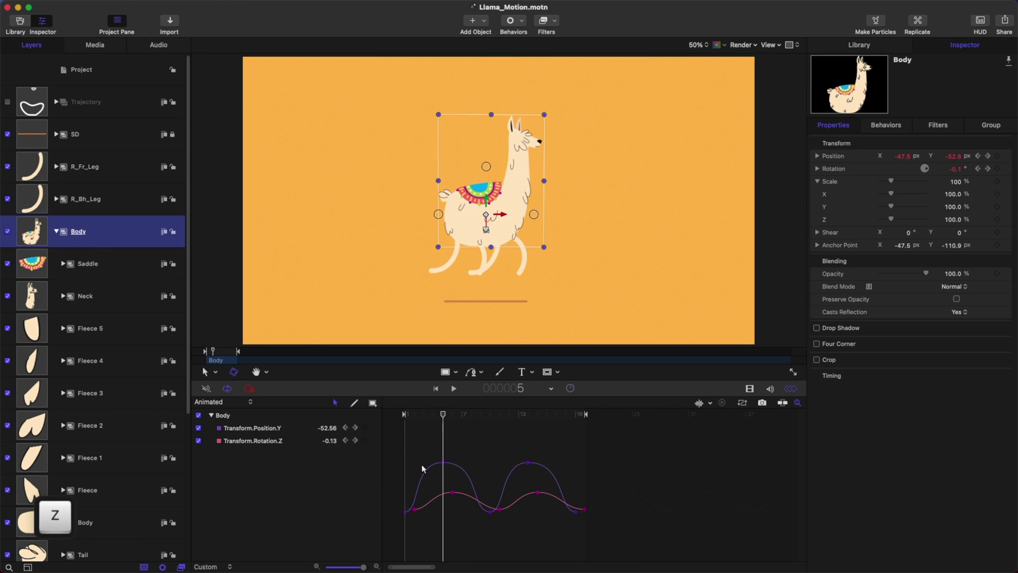
{"action": "key", "text": "z"}
{"action": "key", "text": "z"}
{"action": "key", "text": "z"}
{"action": "key", "text": "z"}
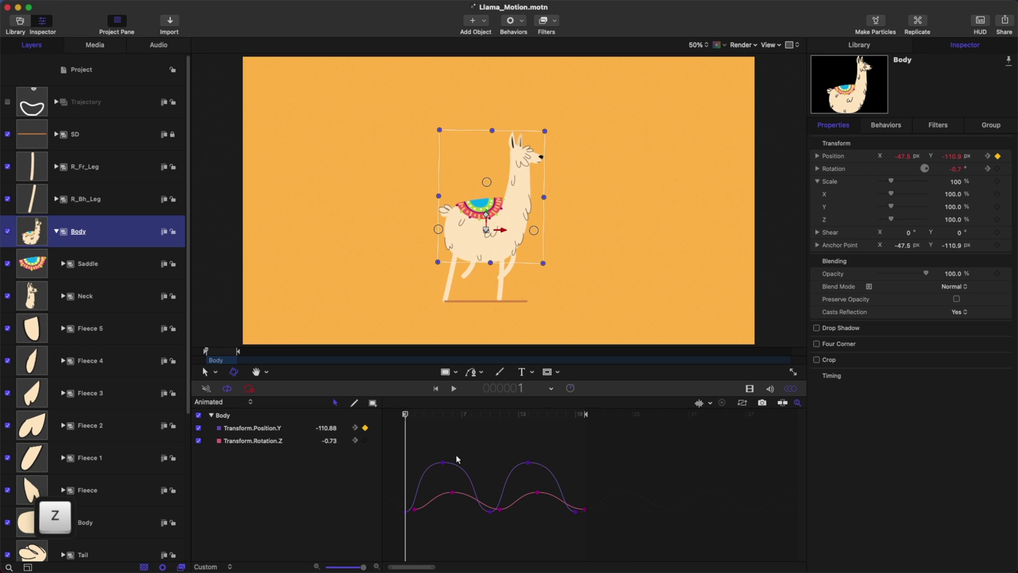
- Select all of Body's Position Y keyframes and copy them
{"action": "left_click", "coordinate": [465, 470]}
{"action": "left_click_drag", "start_coordinate": [465, 470], "coordinate": [422, 476]}
{"action": "left_click_drag", "start_coordinate": [483, 514], "coordinate": [480, 513]}
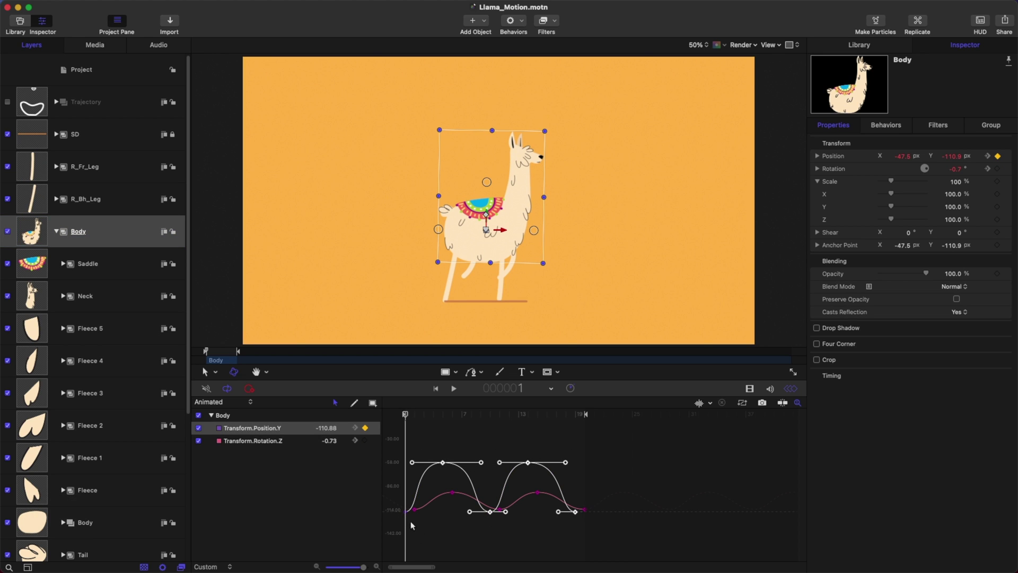
{"action": "key", "text": "super+c"}
- Add Position Y keyframes to Saddle at frames 1 and 3, and hide its Scale X and Y curves
{"action": "left_click", "coordinate": [89, 264]}
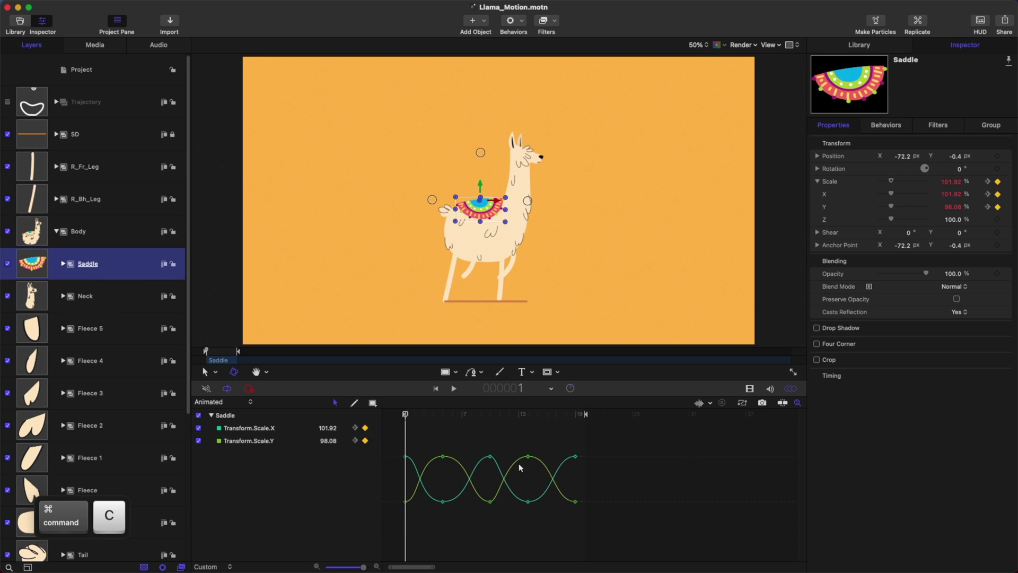
{"action": "left_click", "coordinate": [817, 182]}
{"action": "left_click", "coordinate": [817, 156]}
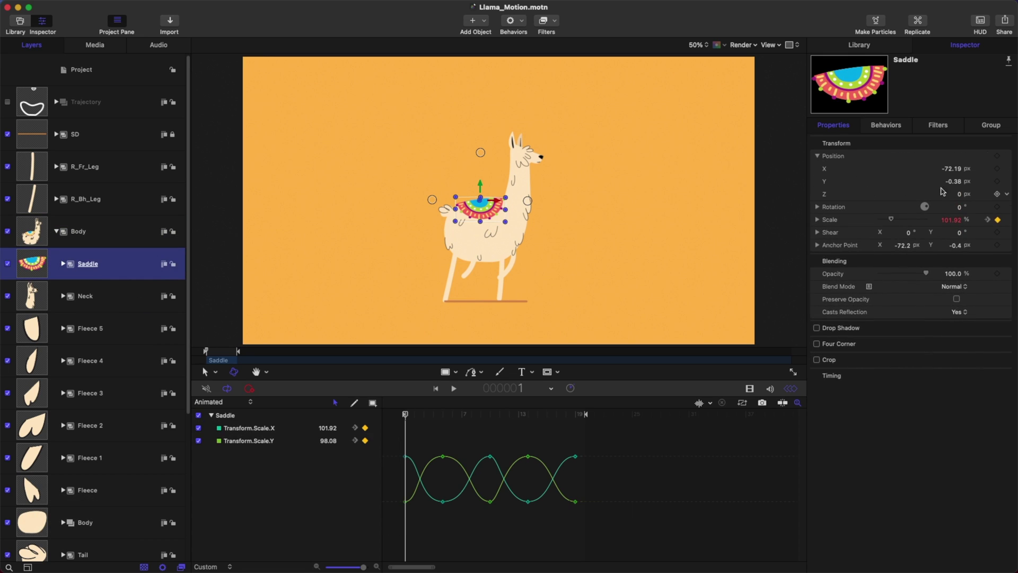
{"action": "key", "text": "alt+x"}
{"action": "key", "text": "alt+x"}
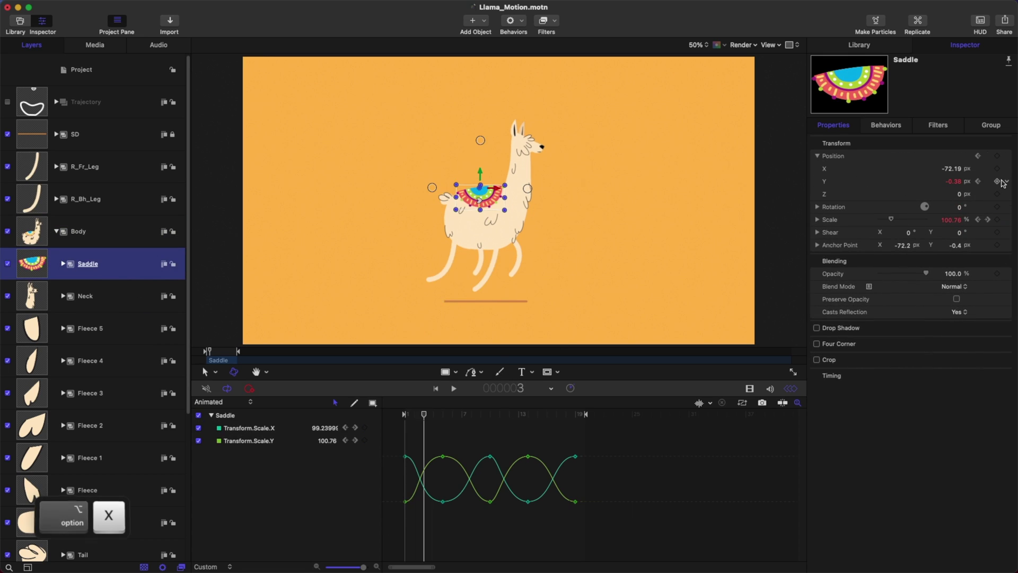
{"action": "left_click", "coordinate": [998, 182]}
{"action": "key", "text": "alt+z"}
{"action": "key", "text": "alt+z"}
{"action": "left_click", "coordinate": [198, 441]}
{"action": "left_click", "coordinate": [198, 453]}
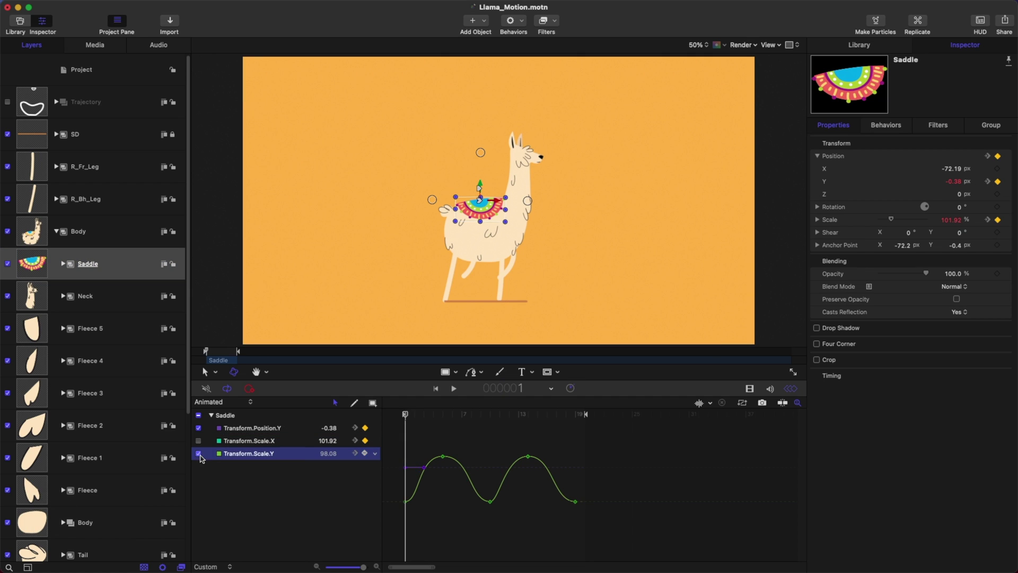
- Paste Body's Position Y keyframes into Saddle's Position Y from frame 3 and delete Saddle's original keyframe at frame 1
{"action": "key", "text": "alt+x"}
{"action": "left_click_drag", "start_coordinate": [493, 452], "coordinate": [398, 477]}
{"action": "key", "text": "super+v"}
{"action": "key", "text": "super+v"}
{"action": "left_click", "coordinate": [432, 476]}
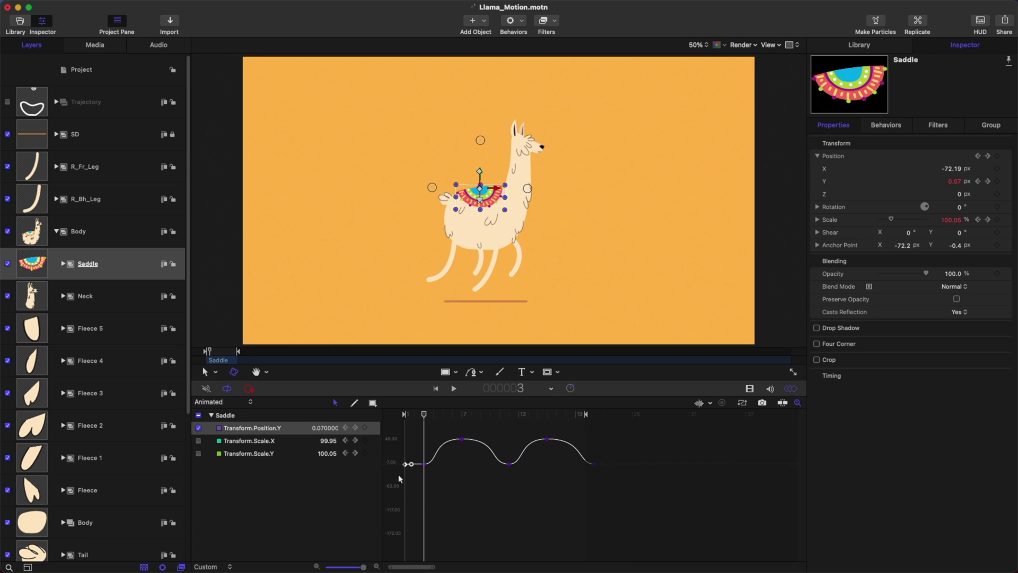
{"action": "key", "text": "Delete"}
- Shift all of Saddle's pasted Position Y keyframes two frames earlier to start at frame 1, and save the project
{"action": "left_click_drag", "start_coordinate": [594, 464], "coordinate": [420, 505]}
{"action": "key", "text": "super+z"}
{"action": "key", "text": "alt+q"}
{"action": "key", "text": "alt+q"}
{"action": "left_click", "coordinate": [475, 500]}
{"action": "key", "text": "super+s"}
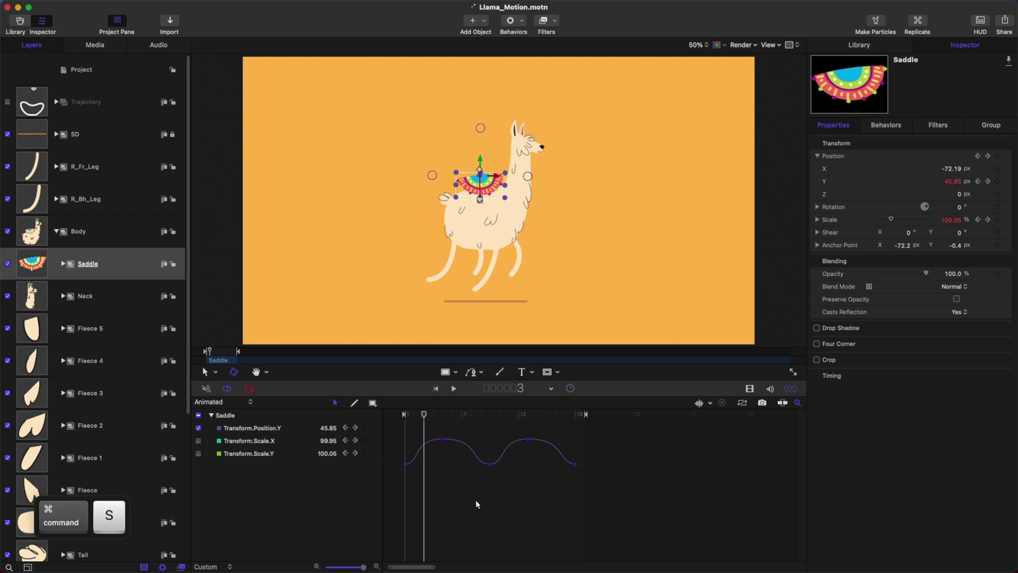
- Reshape the curve handles of Saddle's first Position Y rise and move its peak keyframe from frame 5 to frame 6
{"action": "key", "text": "z"}
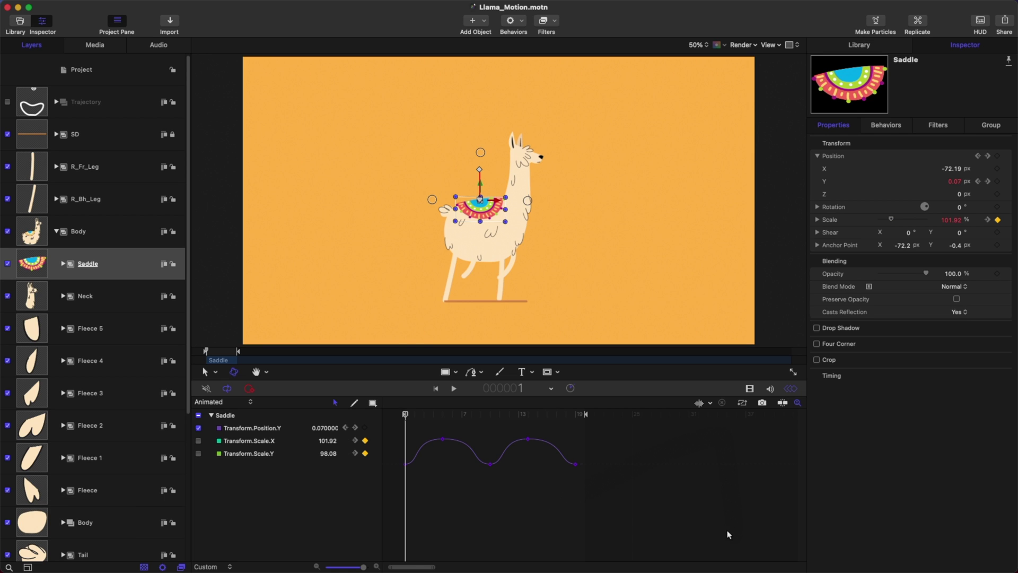
{"action": "left_click_drag", "start_coordinate": [356, 567], "coordinate": [366, 567]}
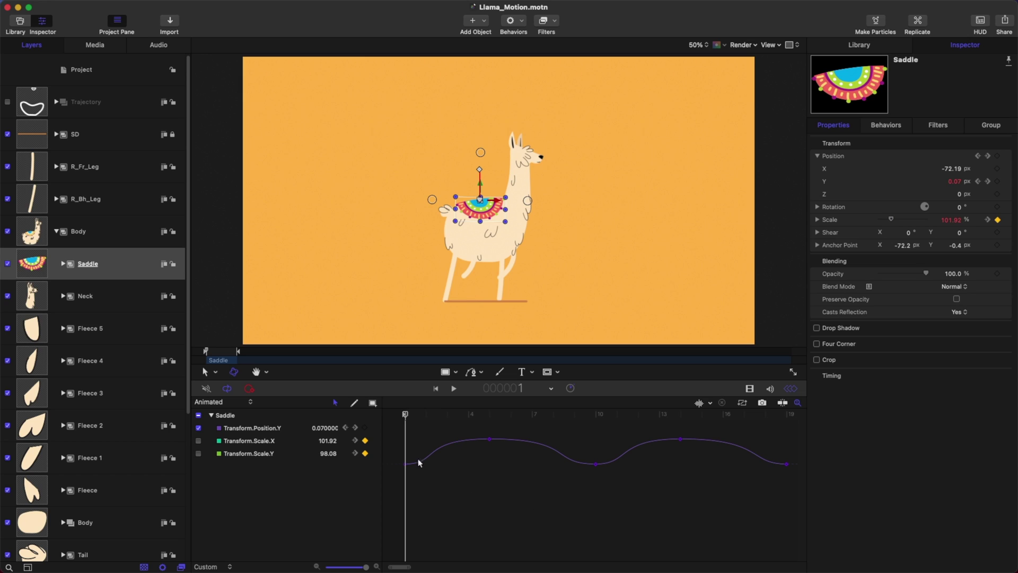
{"action": "left_click", "coordinate": [741, 403]}
{"action": "mouse_move", "coordinate": [422, 461]}
{"action": "left_mouse_down"}
{"action": "mouse_move", "coordinate": [505, 492]}
{"action": "mouse_move", "coordinate": [396, 489]}
{"action": "mouse_move", "coordinate": [416, 478]}
{"action": "left_mouse_up"}
{"action": "left_click_drag", "start_coordinate": [491, 463], "coordinate": [440, 426]}
{"action": "left_click_drag", "start_coordinate": [569, 427], "coordinate": [506, 426]}
{"action": "key", "text": "alt+w"}
- Move Saddle's second Position Y peak to frame 15, smooth the handles from frame 10 to 19, preview and save the project
{"action": "mouse_move", "coordinate": [602, 493]}
{"action": "left_mouse_down"}
{"action": "mouse_move", "coordinate": [568, 472]}
{"action": "mouse_move", "coordinate": [612, 478]}
{"action": "left_mouse_up"}
{"action": "left_click_drag", "start_coordinate": [679, 443], "coordinate": [630, 427]}
{"action": "key", "text": "alt+w"}
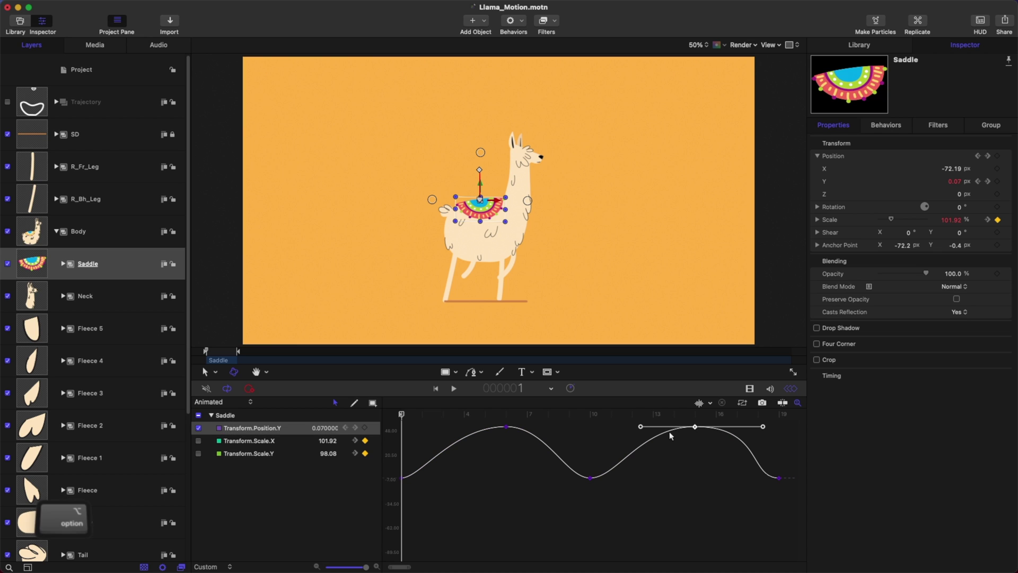
{"action": "left_click_drag", "start_coordinate": [763, 426], "coordinate": [744, 426]}
{"action": "left_click", "coordinate": [778, 478]}
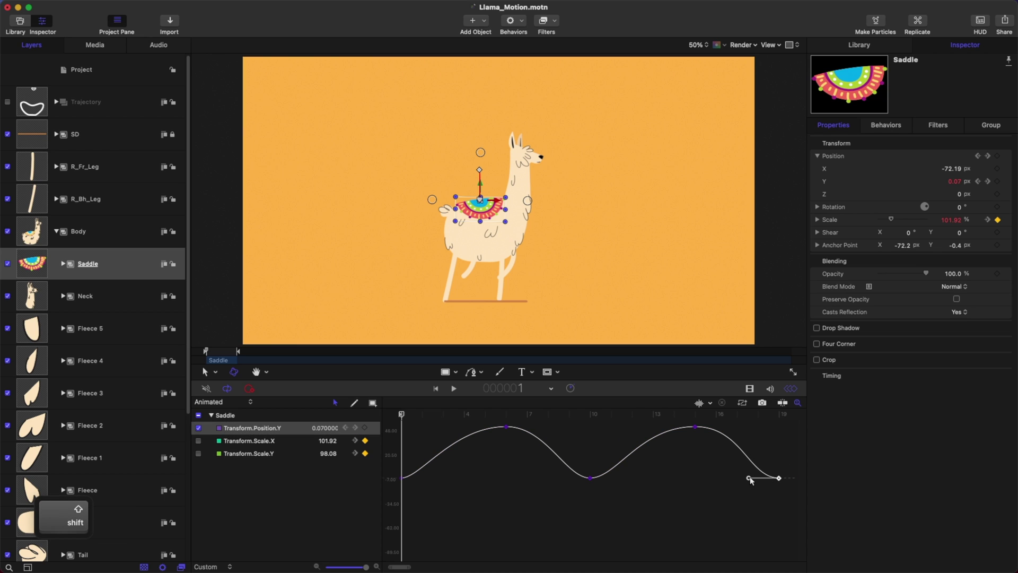
{"action": "left_click", "coordinate": [723, 500]}
{"action": "key", "text": "space"}
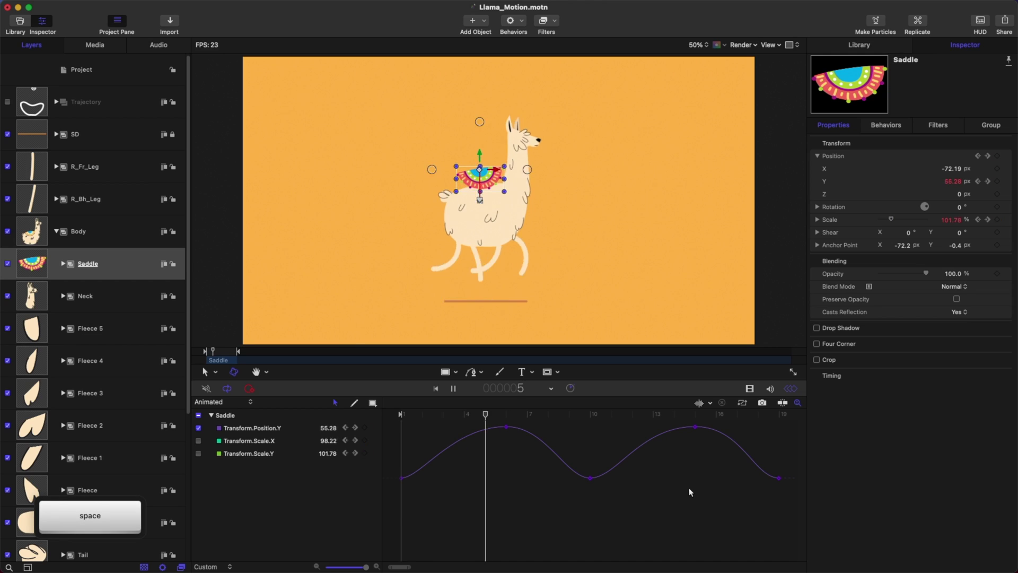
{"action": "key", "text": "super+s"}
- Lower both of Saddle's Position Y peaks at frames 6 and 15 to 6.88 px and preview the animation
{"action": "left_click", "coordinate": [510, 414]}
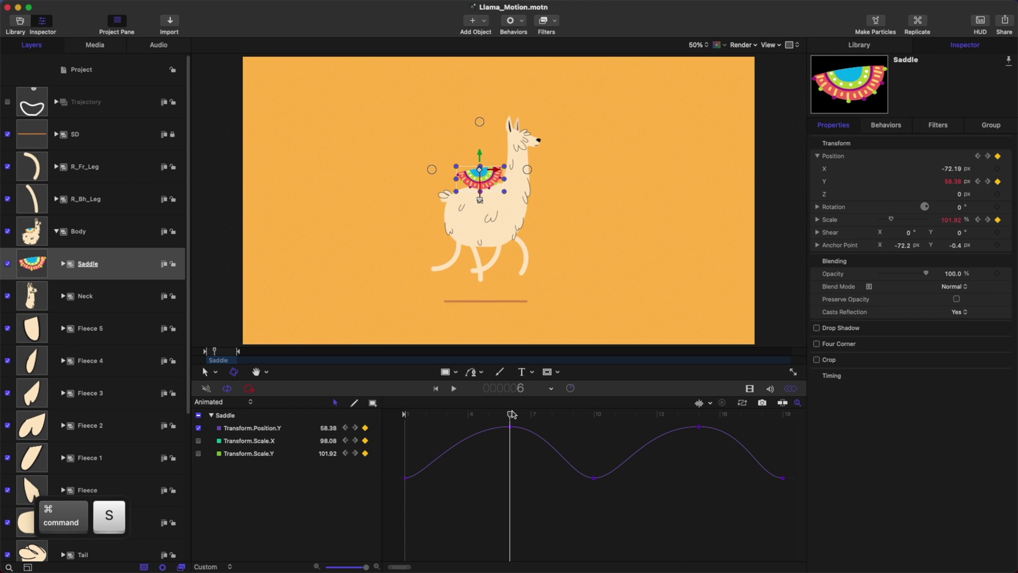
{"action": "left_click", "coordinate": [505, 430]}
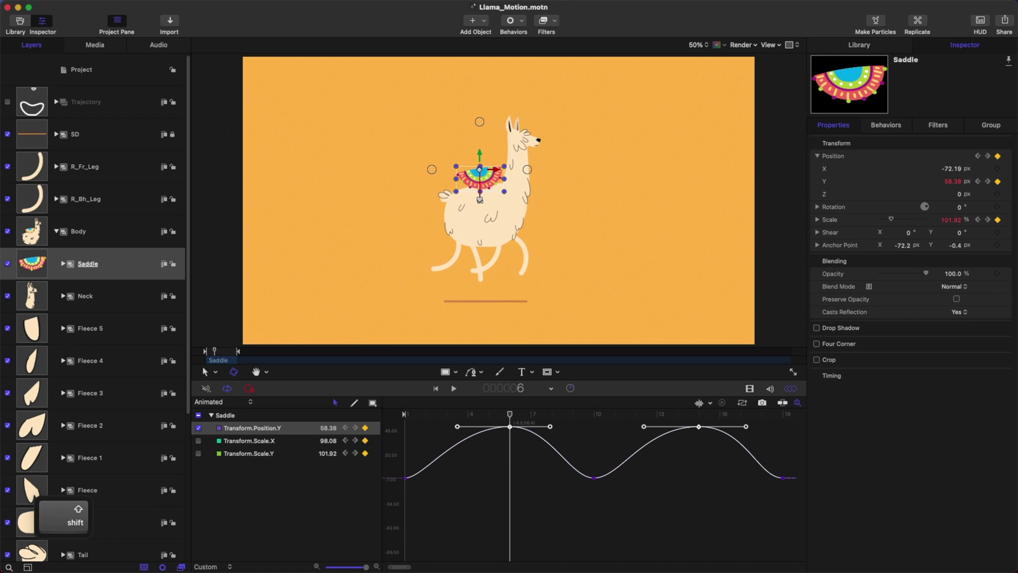
{"action": "left_click_drag", "start_coordinate": [509, 426], "coordinate": [509, 471]}
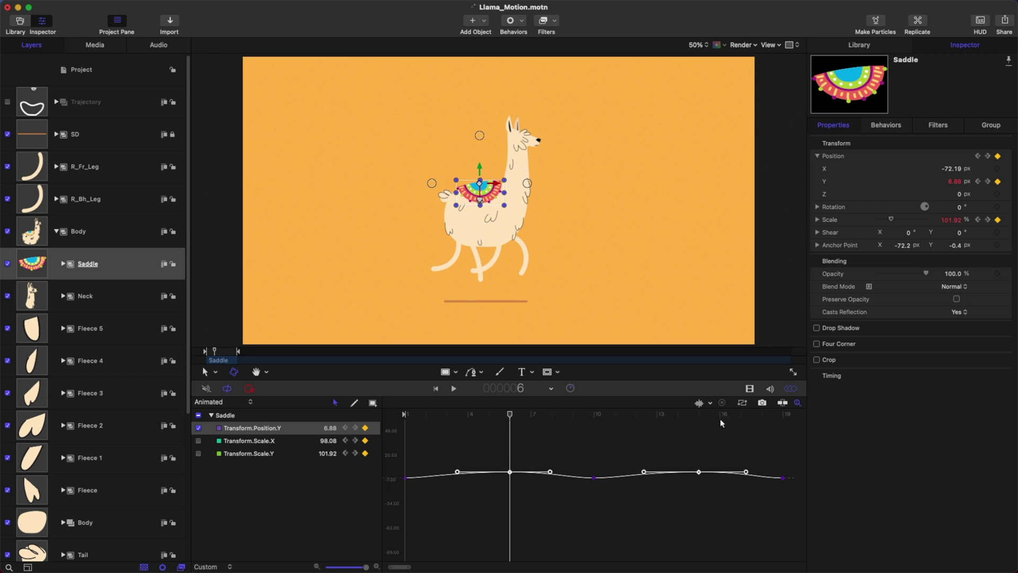
{"action": "left_click", "coordinate": [743, 404]}
{"action": "left_click", "coordinate": [609, 498]}
{"action": "key", "text": "space"}
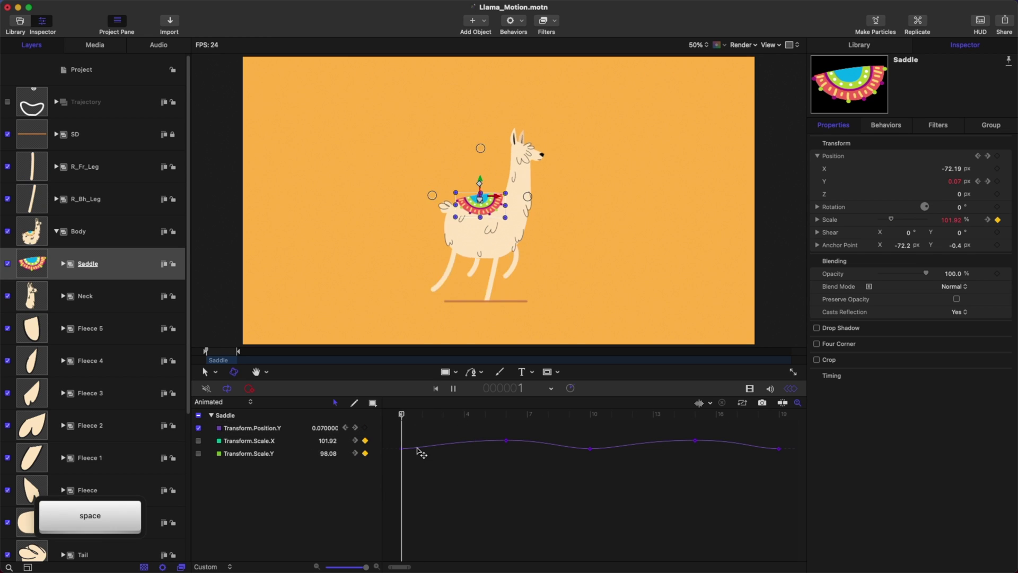
- Unlock and expand the SD shadow group, keyframe Bezier 63's Scale X at 100% on frames 10, 19 and 1, and save the project
{"action": "left_click", "coordinate": [92, 143]}
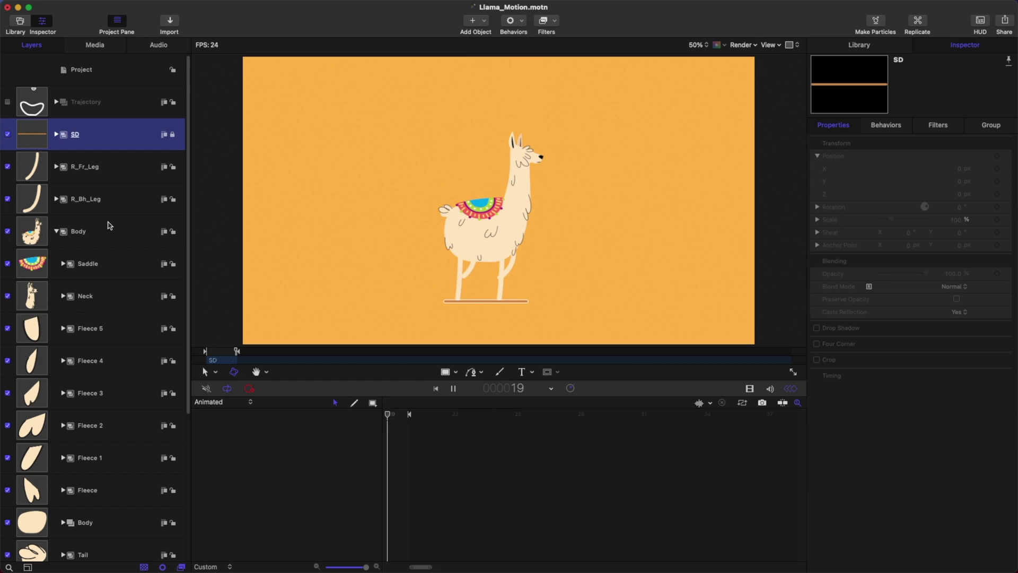
{"action": "key", "text": "super+s"}
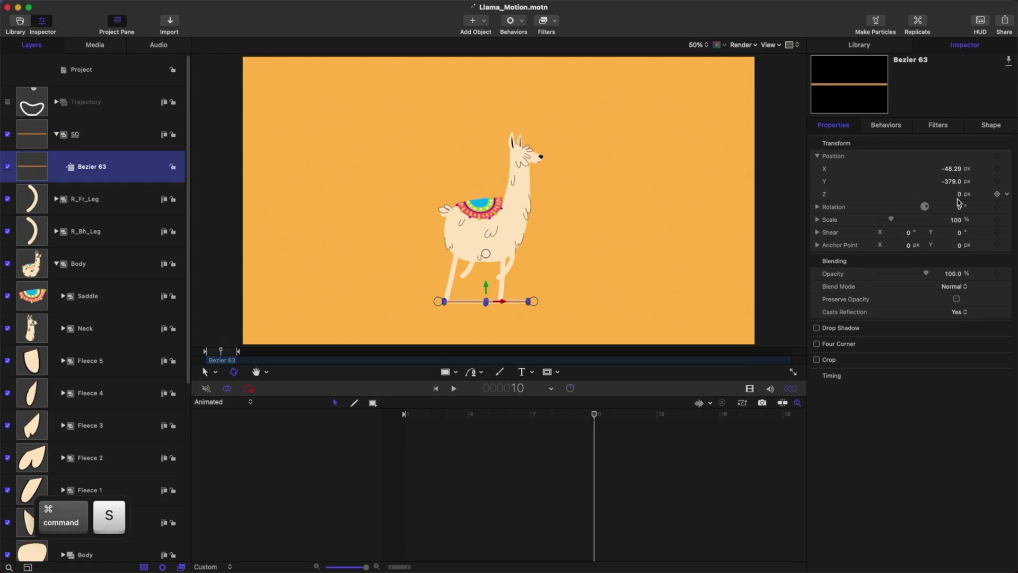
{"action": "left_click", "coordinate": [817, 219]}
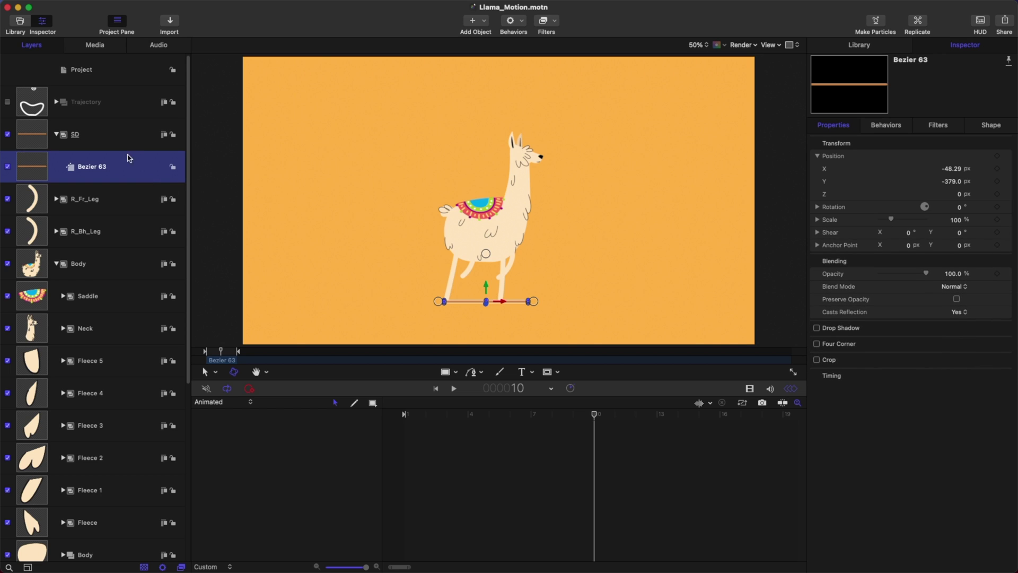
{"action": "left_click", "coordinate": [128, 147]}
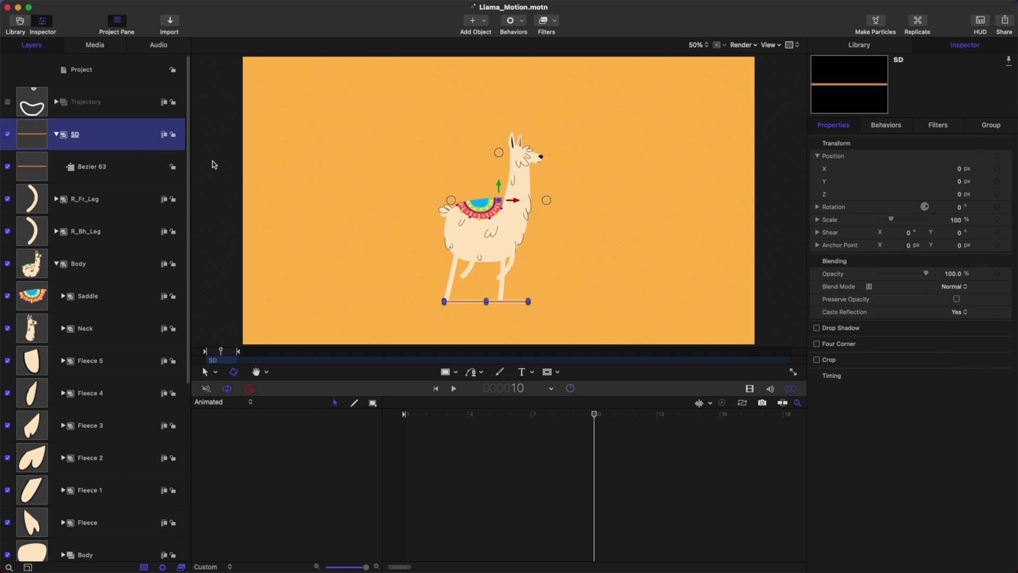
{"action": "left_click", "coordinate": [107, 163]}
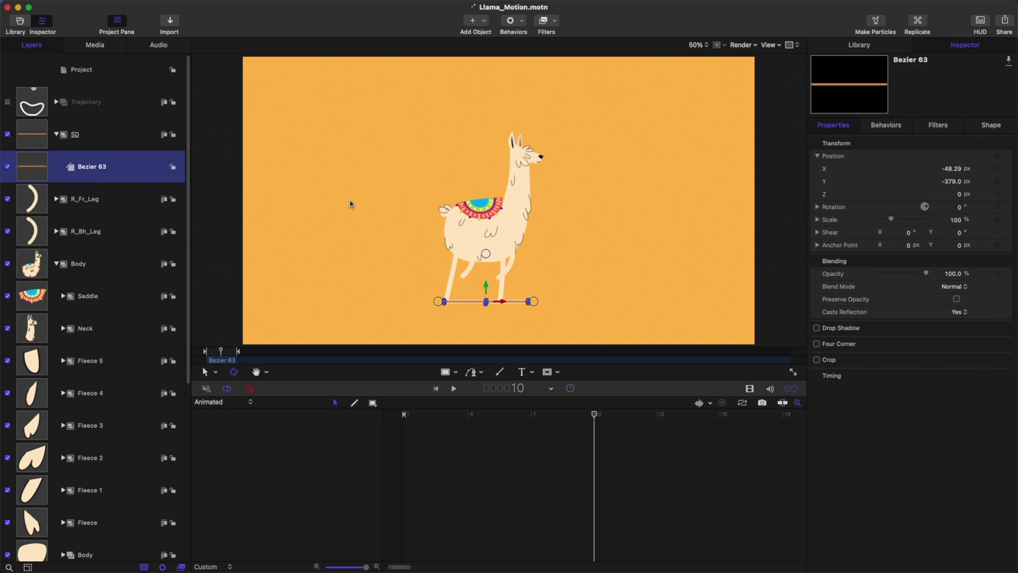
{"action": "left_click", "coordinate": [817, 219]}
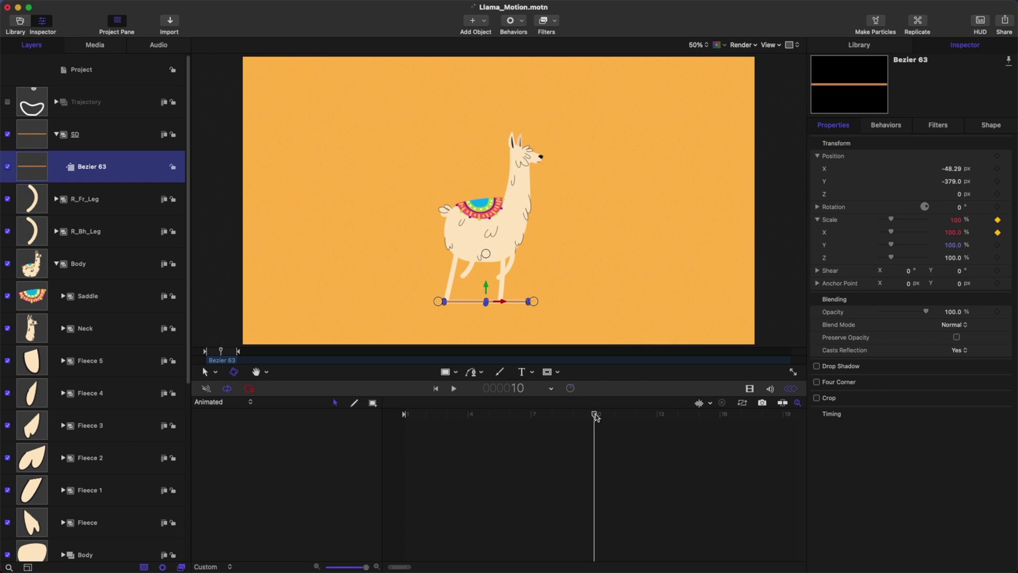
{"action": "left_click_drag", "start_coordinate": [594, 416], "coordinate": [802, 417]}
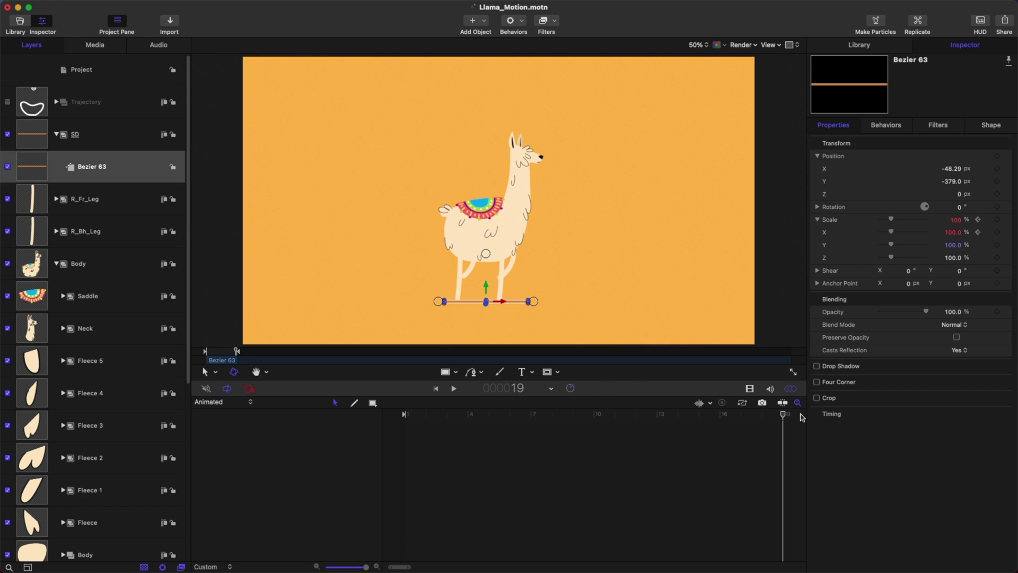
{"action": "left_click", "coordinate": [997, 234]}
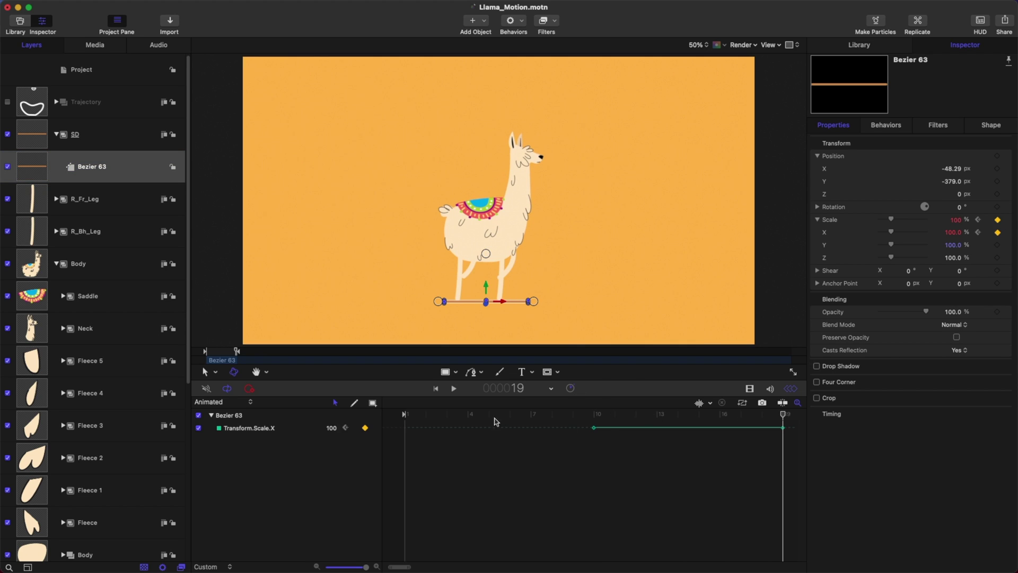
{"action": "key", "text": "Home"}
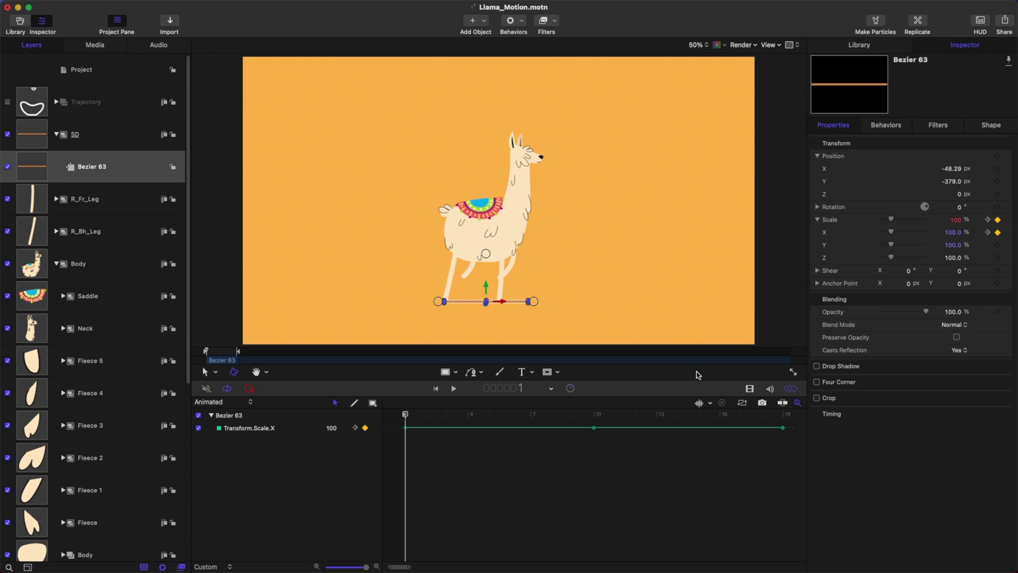
{"action": "key", "text": "super+s"}
- Add Scale X keyframes to Bezier 63 at frames 6 and 15, and save the project
{"action": "left_click_drag", "start_coordinate": [415, 413], "coordinate": [508, 413]}
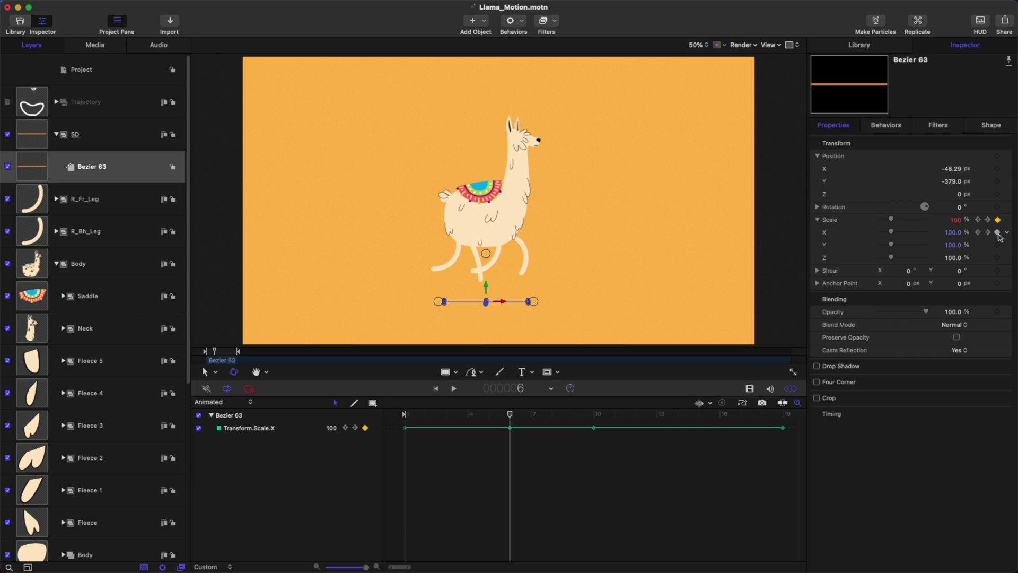
{"action": "key", "text": "alt+z"}
{"action": "key", "text": "alt+x"}
{"action": "key", "text": "x"}
{"action": "key", "text": "alt+x"}
{"action": "key", "text": "alt+x"}
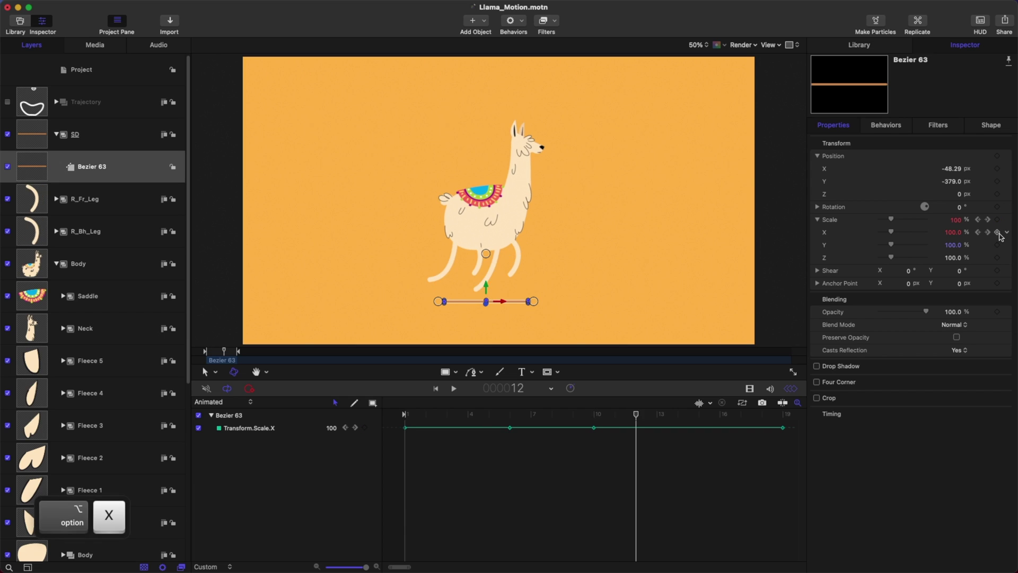
{"action": "key", "text": "alt+x"}
{"action": "key", "text": "alt+x"}
{"action": "key", "text": "alt+x"}
{"action": "left_click", "coordinate": [998, 232]}
{"action": "key", "text": "super+s"}
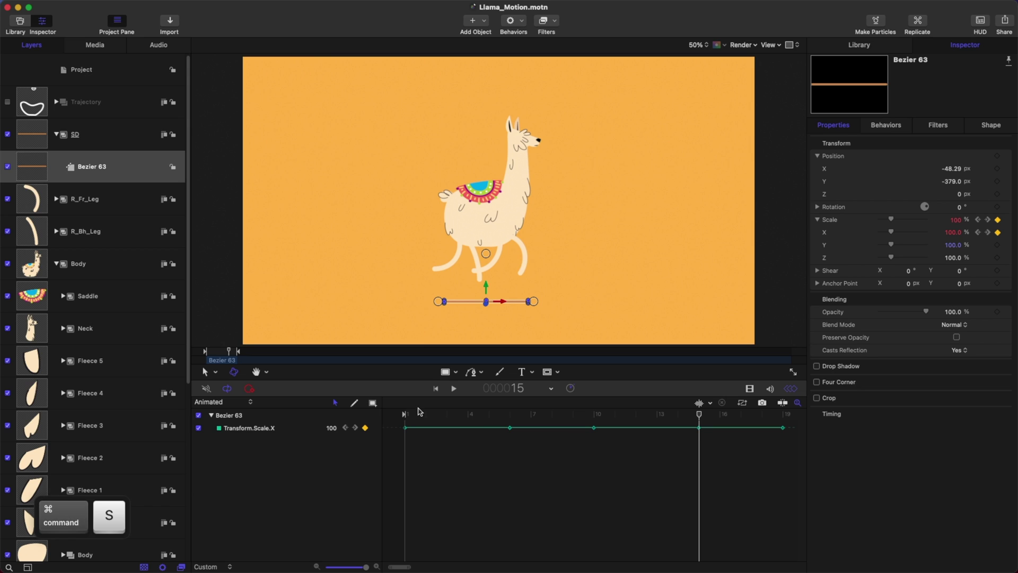
- Lower Bezier 63's Scale X keyframe at frame 6 to 87.11% and raise the one at frame 10 to 109.23%
{"action": "left_click_drag", "start_coordinate": [420, 412], "coordinate": [516, 455]}
{"action": "left_click", "coordinate": [510, 428]}
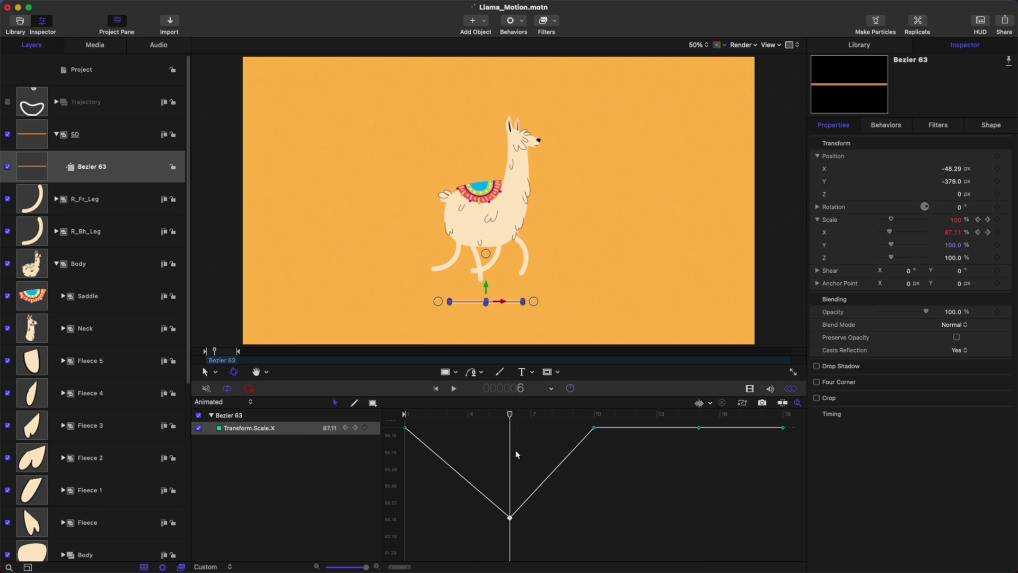
{"action": "left_click_drag", "start_coordinate": [510, 416], "coordinate": [594, 510]}
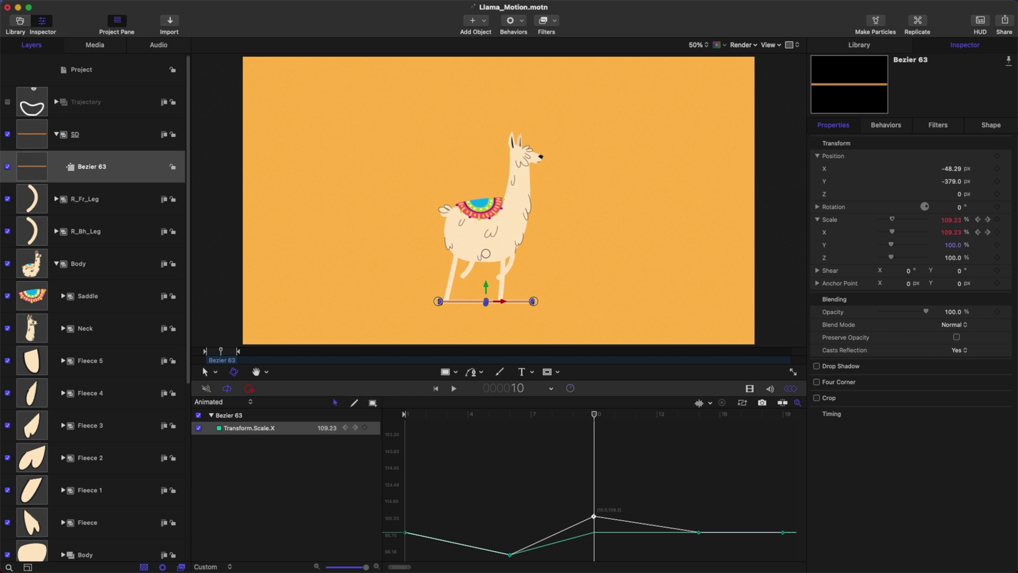
{"action": "left_click", "coordinate": [625, 464]}
- Copy Bezier 63's Scale X keyframe from frame 6 and paste it at frame 15
{"action": "left_click_drag", "start_coordinate": [533, 507], "coordinate": [499, 558]}
{"action": "key", "text": "super+c"}
{"action": "left_click", "coordinate": [698, 414]}
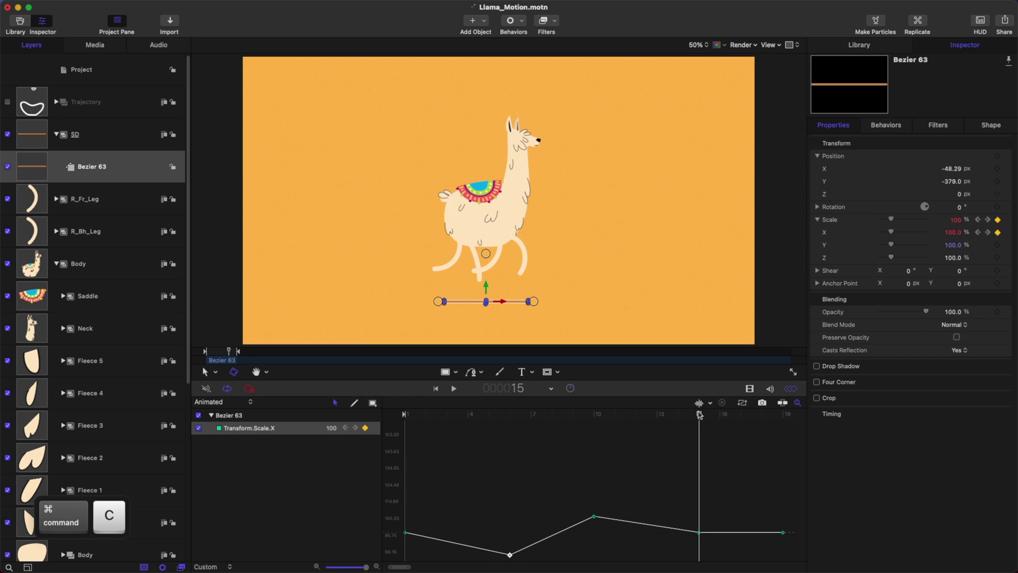
{"action": "key", "text": "super+v"}
- Paste Bezier 63's frame 10 Scale X keyframe at frames 19 and 1, and save the project
{"action": "left_click", "coordinate": [793, 418]}
{"action": "key", "text": "super+x"}
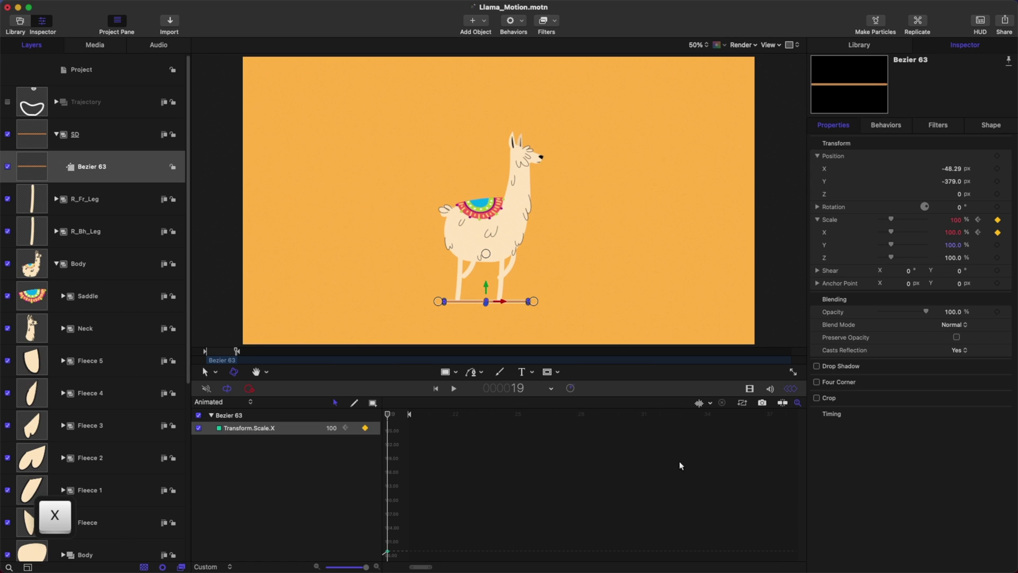
{"action": "key", "text": "z"}
{"action": "key", "text": "x"}
{"action": "key", "text": "super+v"}
{"action": "key", "text": "z"}
{"action": "left_click", "coordinate": [742, 404]}
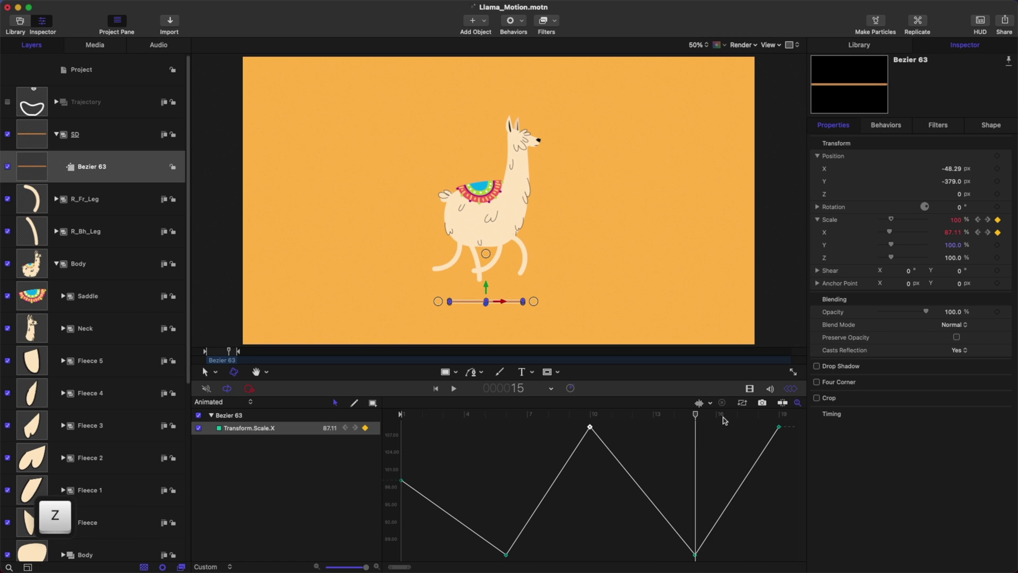
{"action": "key", "text": "Home"}
{"action": "key", "text": "super+s"}
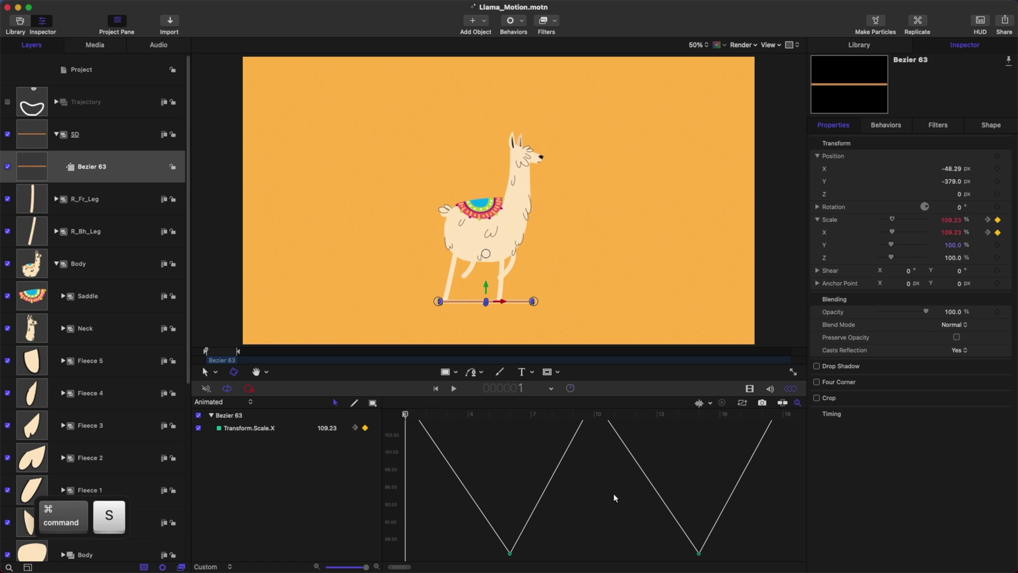
- Convert all of Bezier 63's Scale X keyframes from straight to smooth curved interpolation
{"action": "left_click", "coordinate": [742, 404]}
{"action": "key", "text": "End"}
{"action": "left_click_drag", "start_coordinate": [790, 422], "coordinate": [392, 559]}
{"action": "right_click", "coordinate": [593, 428]}
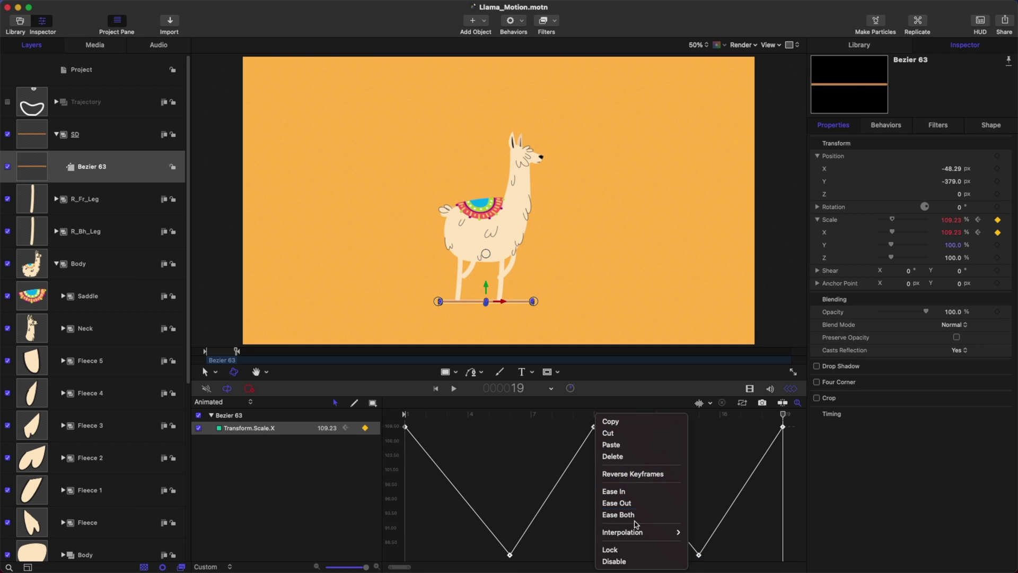
{"action": "mouse_move", "coordinate": [639, 531]}
{"action": "left_click", "coordinate": [702, 528]}
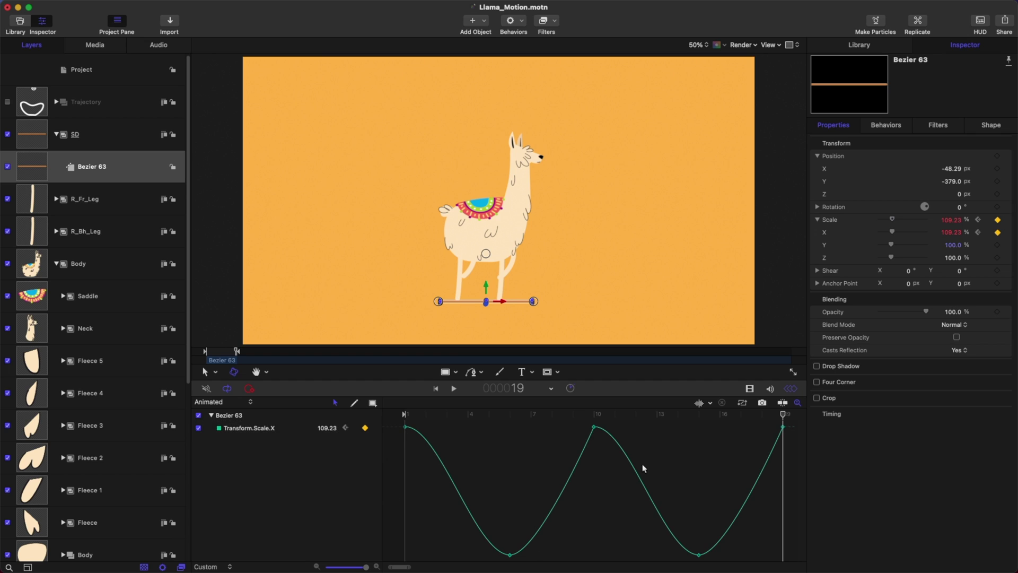
- Flatten the Scale X curve handles at the frame 10 peak and the frame 6 trough, and save the project
{"action": "left_click_drag", "start_coordinate": [600, 437], "coordinate": [571, 426]}
{"action": "left_click_drag", "start_coordinate": [714, 530], "coordinate": [404, 560]}
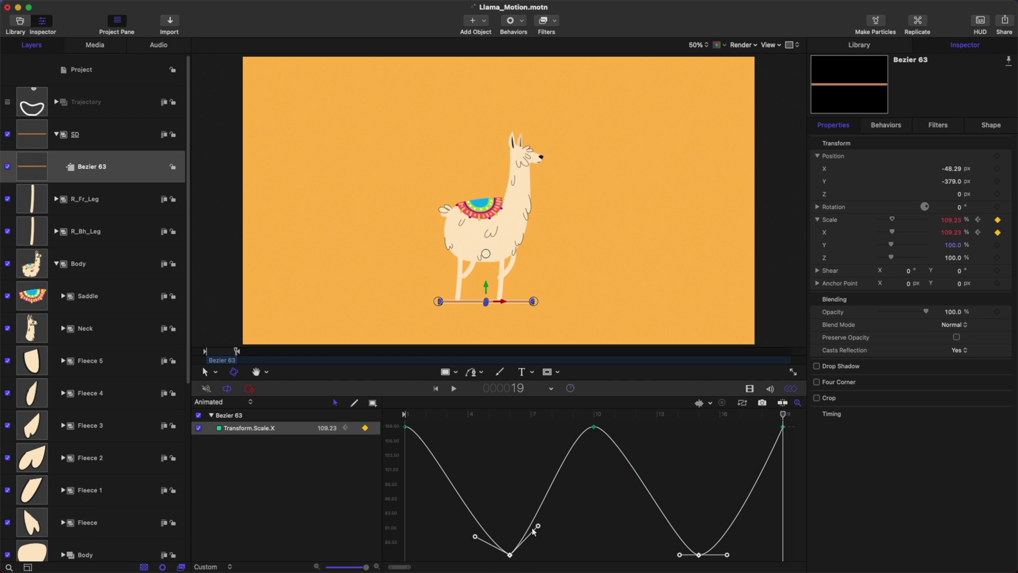
{"action": "left_click_drag", "start_coordinate": [536, 529], "coordinate": [538, 555]}
{"action": "left_click_drag", "start_coordinate": [475, 531], "coordinate": [469, 546]}
{"action": "left_click_drag", "start_coordinate": [537, 540], "coordinate": [549, 547]}
{"action": "left_click", "coordinate": [576, 531]}
{"action": "key", "text": "cmd+s"}
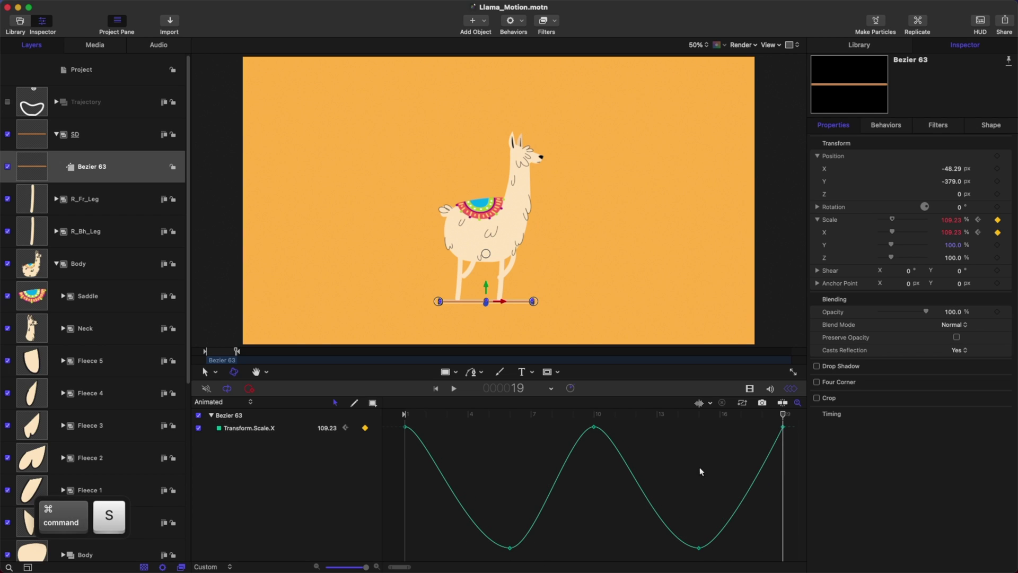
- Flatten the incoming Scale X handle at frame 19 and the handles of the frame 15 trough, and save the project
{"action": "left_click_drag", "start_coordinate": [793, 419], "coordinate": [395, 437]}
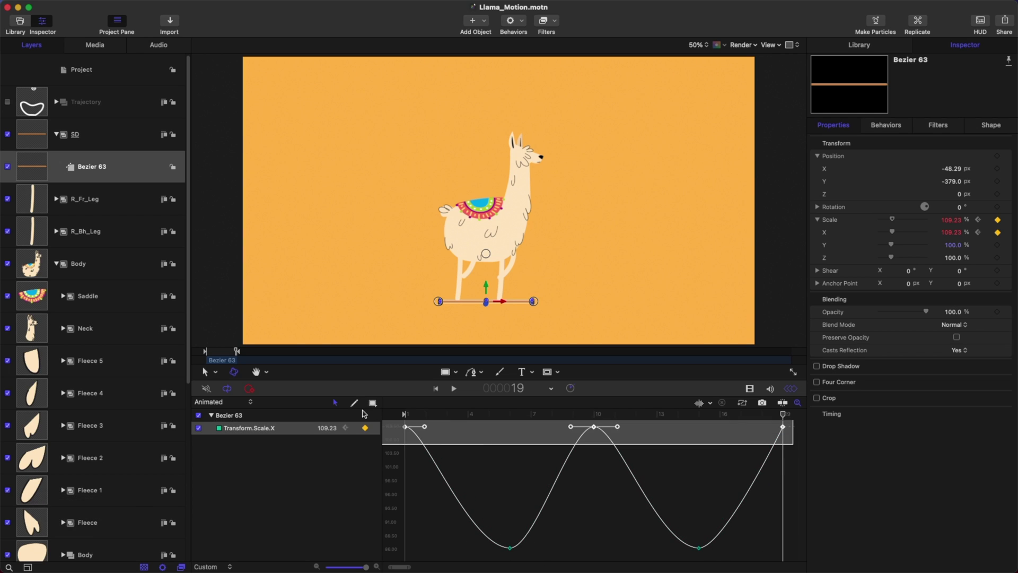
{"action": "left_click", "coordinate": [779, 467]}
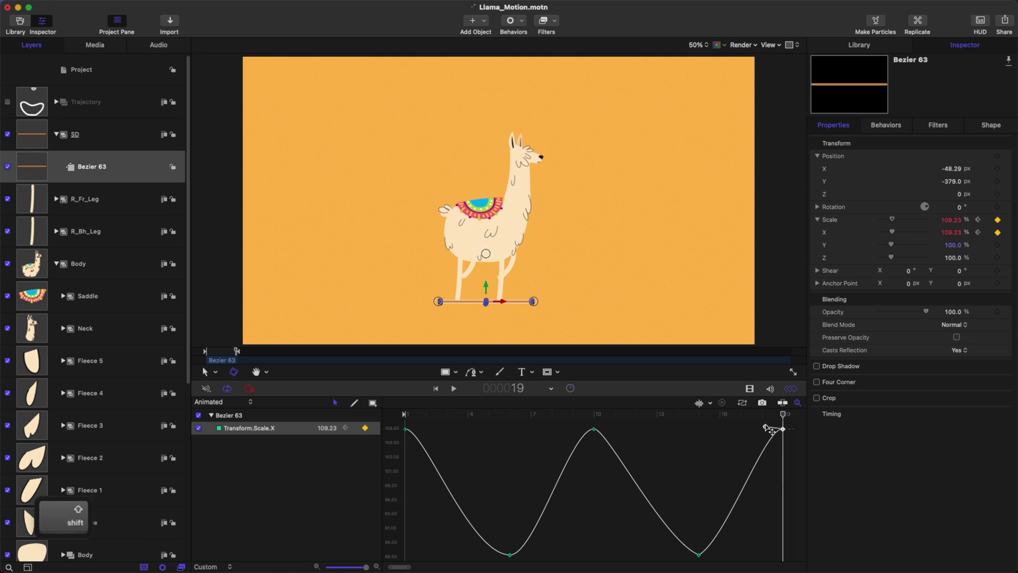
{"action": "left_click_drag", "start_coordinate": [767, 427], "coordinate": [769, 432]}
{"action": "left_click", "coordinate": [698, 554]}
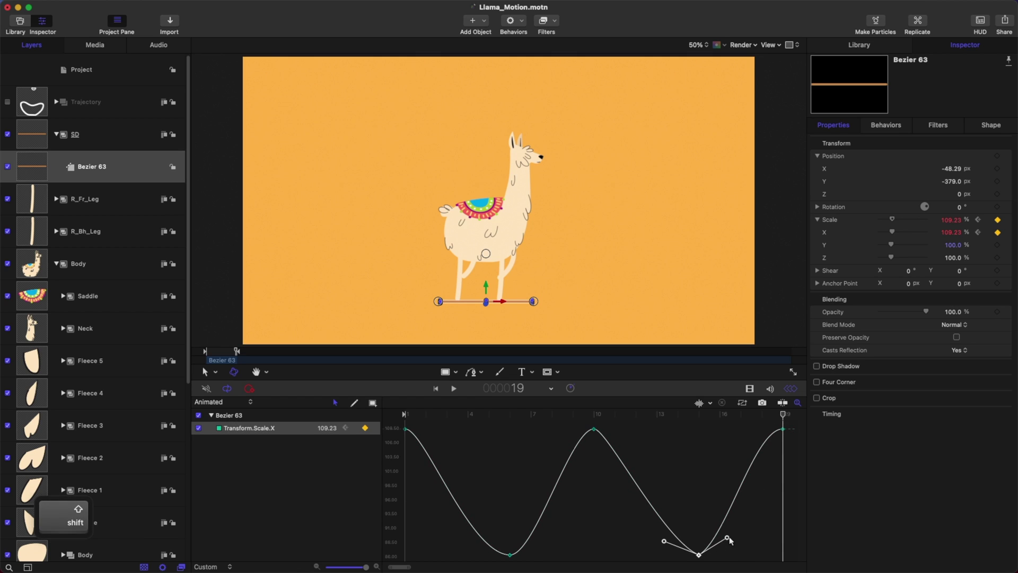
{"action": "mouse_move", "coordinate": [669, 554]}
{"action": "left_mouse_down"}
{"action": "mouse_move", "coordinate": [681, 533]}
{"action": "mouse_move", "coordinate": [662, 560]}
{"action": "left_mouse_up"}
{"action": "left_click", "coordinate": [623, 506]}
{"action": "key", "text": "cmd+s"}
- Adjust the horizontal Scale X curve handles of the frame 10 peak to round it evenly on both sides
{"action": "left_click", "coordinate": [594, 427]}
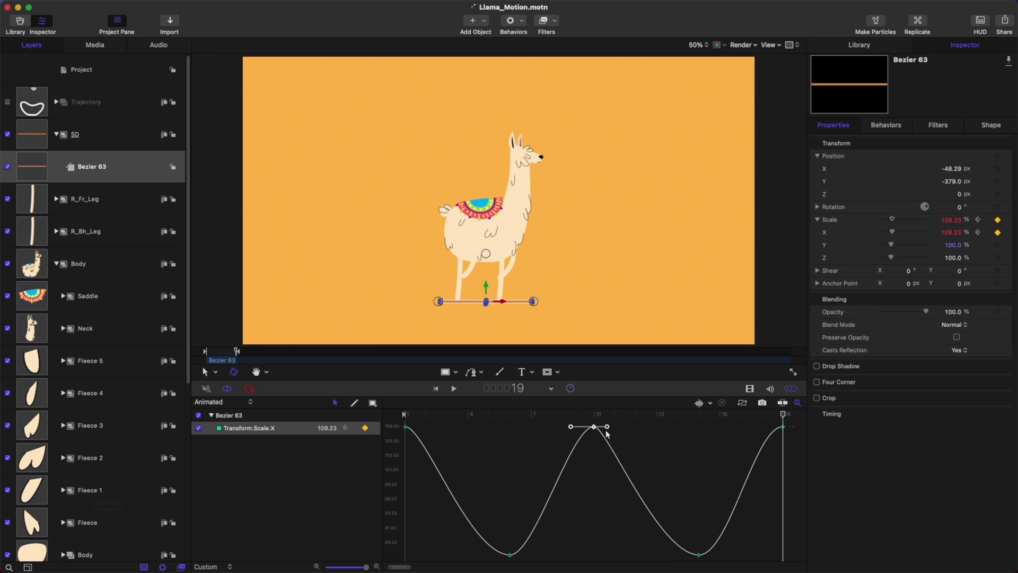
{"action": "left_click_drag", "start_coordinate": [609, 426], "coordinate": [567, 428]}
{"action": "left_click", "coordinate": [655, 437]}
{"action": "left_click", "coordinate": [518, 461]}
{"action": "left_click", "coordinate": [594, 427]}
{"action": "left_click", "coordinate": [570, 501]}
- Lengthen the horizontal Scale X handles of the troughs at frames 6 and 15, save the project and preview the animation
{"action": "left_click", "coordinate": [510, 554]}
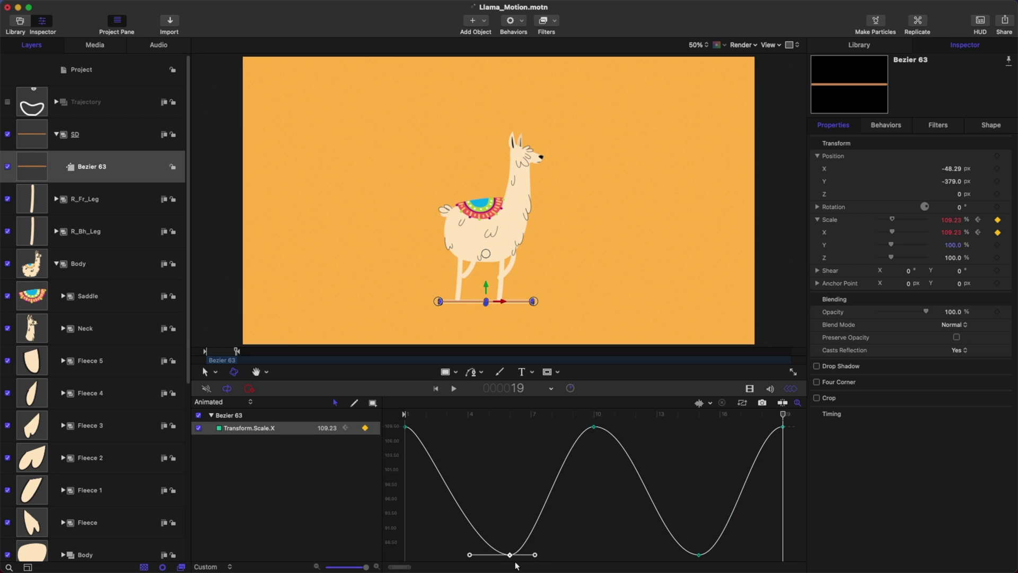
{"action": "left_click_drag", "start_coordinate": [546, 554], "coordinate": [565, 554]}
{"action": "left_click_drag", "start_coordinate": [470, 556], "coordinate": [462, 555]}
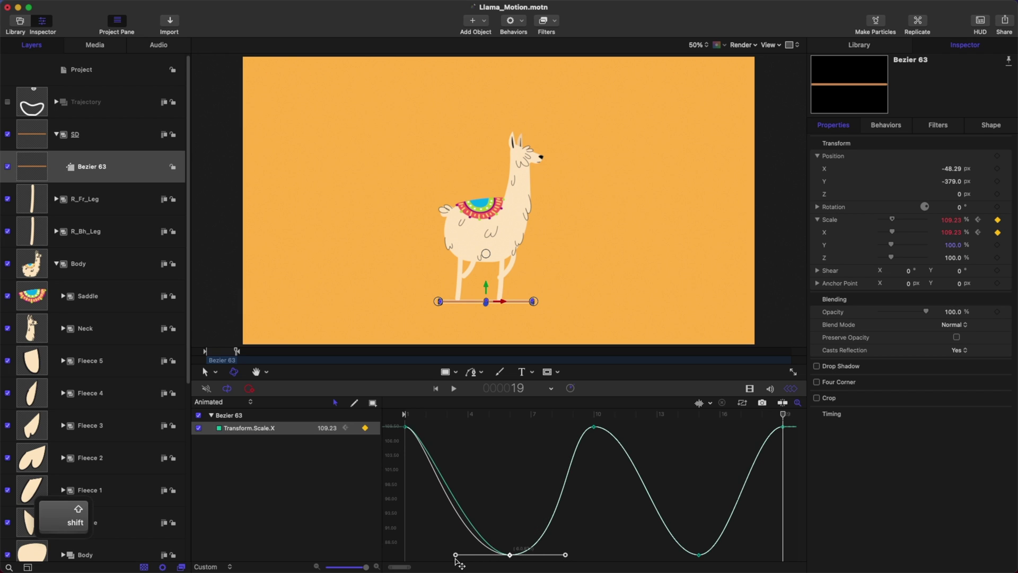
{"action": "left_click", "coordinate": [648, 522]}
{"action": "left_click", "coordinate": [699, 554]}
{"action": "left_click_drag", "start_coordinate": [658, 555], "coordinate": [642, 555]}
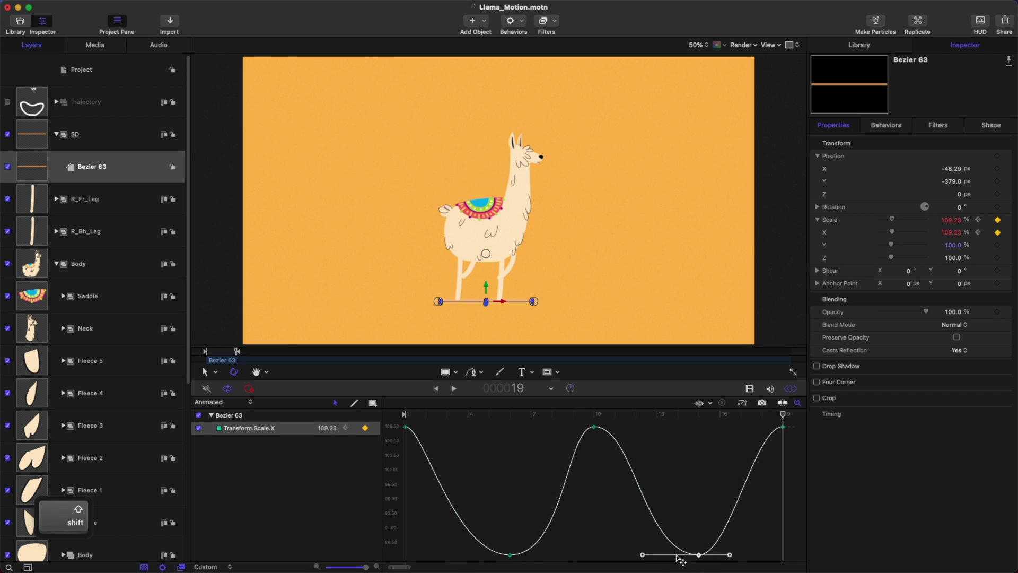
{"action": "left_click_drag", "start_coordinate": [730, 555], "coordinate": [756, 556]}
{"action": "left_click", "coordinate": [688, 504]}
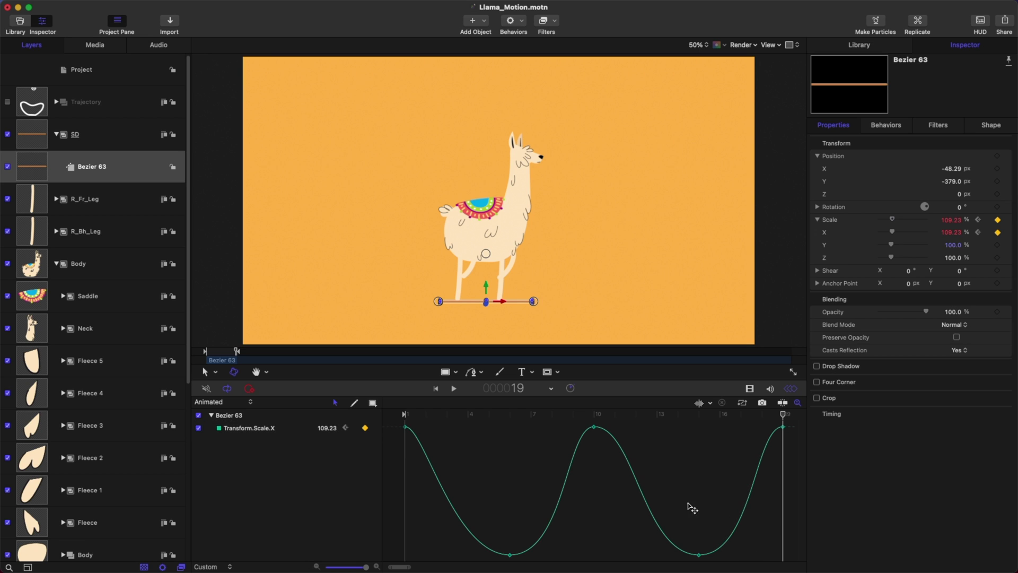
{"action": "key", "text": "super+s"}
{"action": "key", "text": "space"}
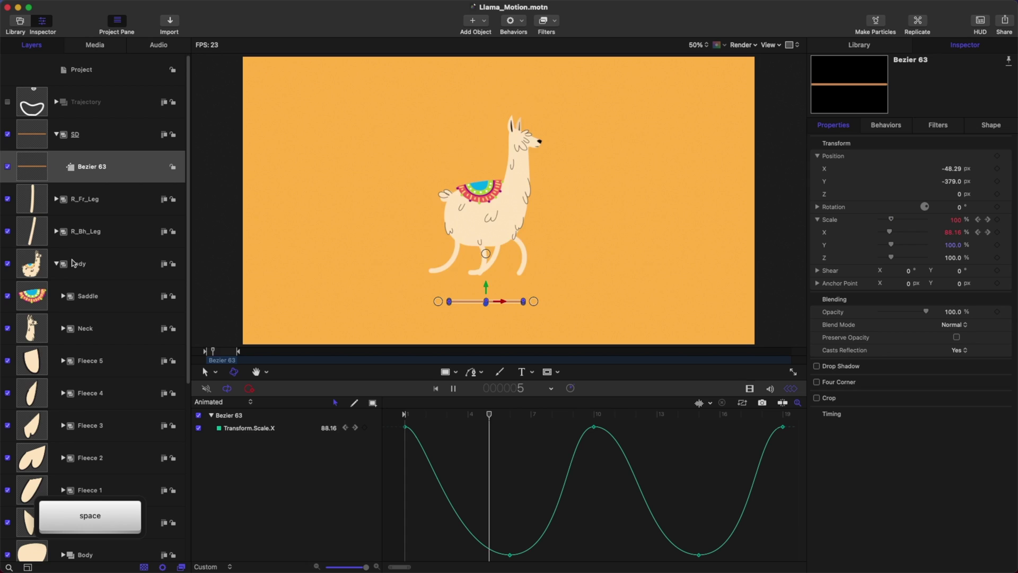
- Collapse the SD and Body groups with no layer selected, and save the project
{"action": "left_click", "coordinate": [133, 101]}
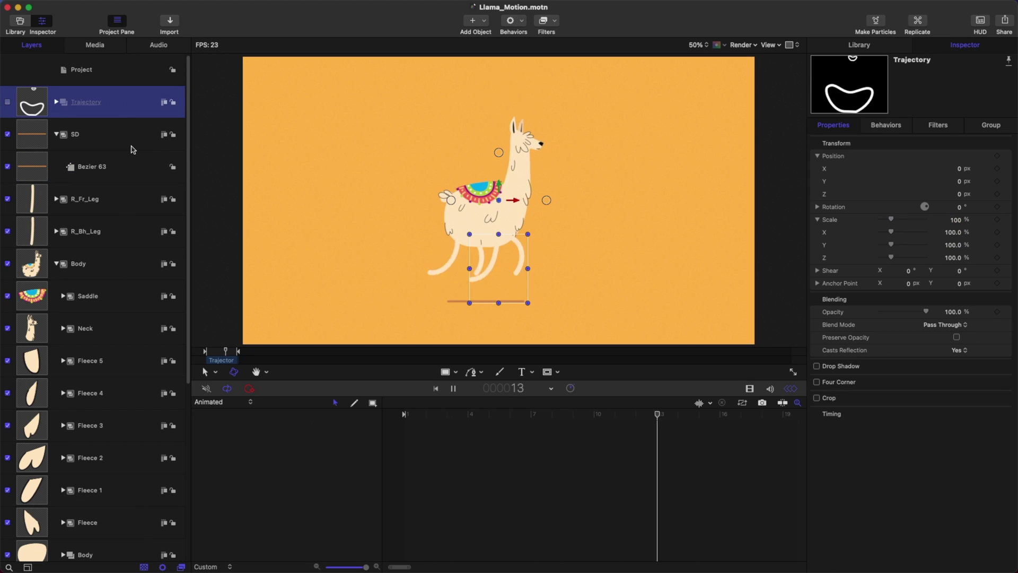
{"action": "left_click", "coordinate": [118, 75]}
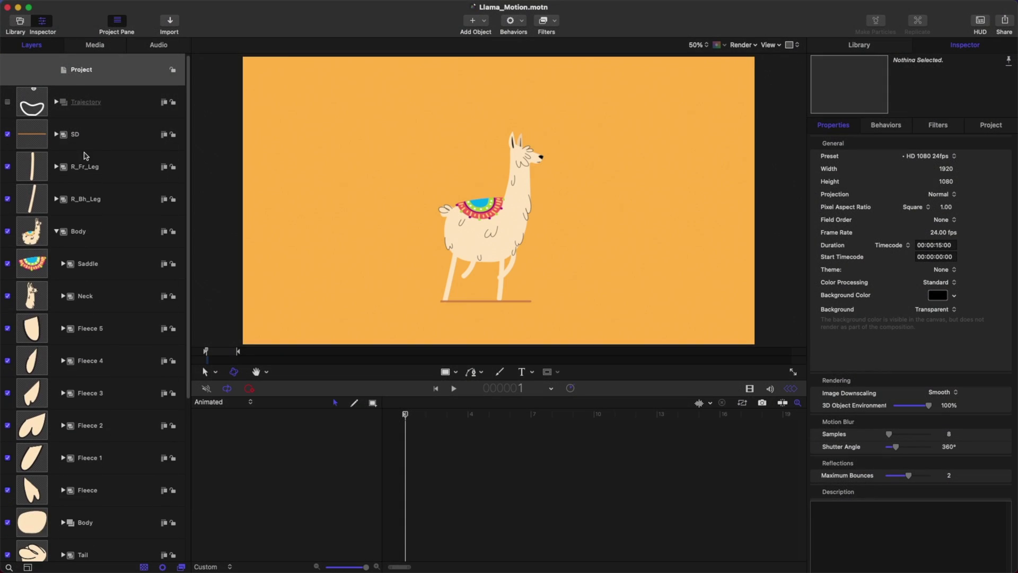
{"action": "key", "text": "super+s"}
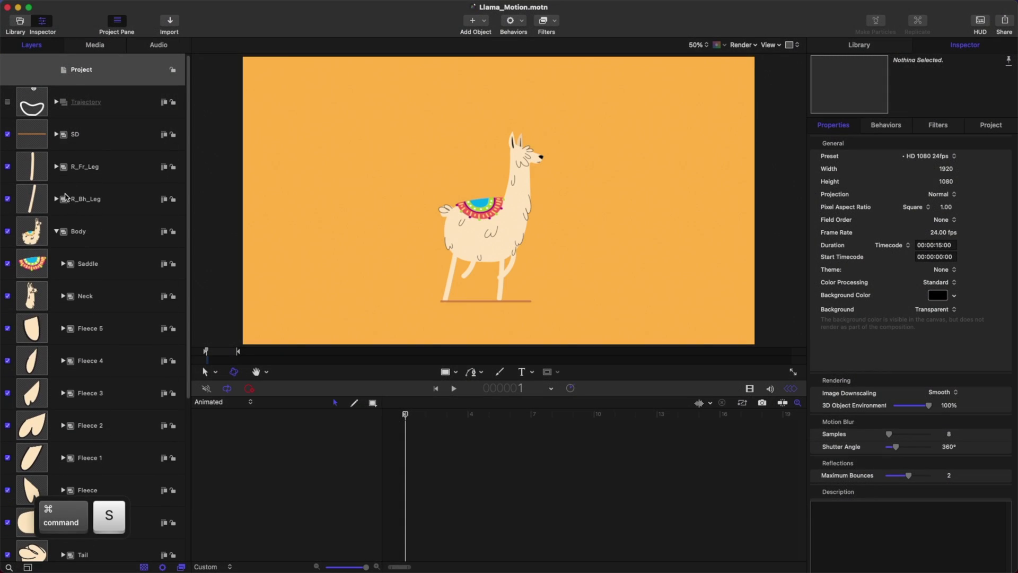
{"action": "left_click", "coordinate": [57, 231]}
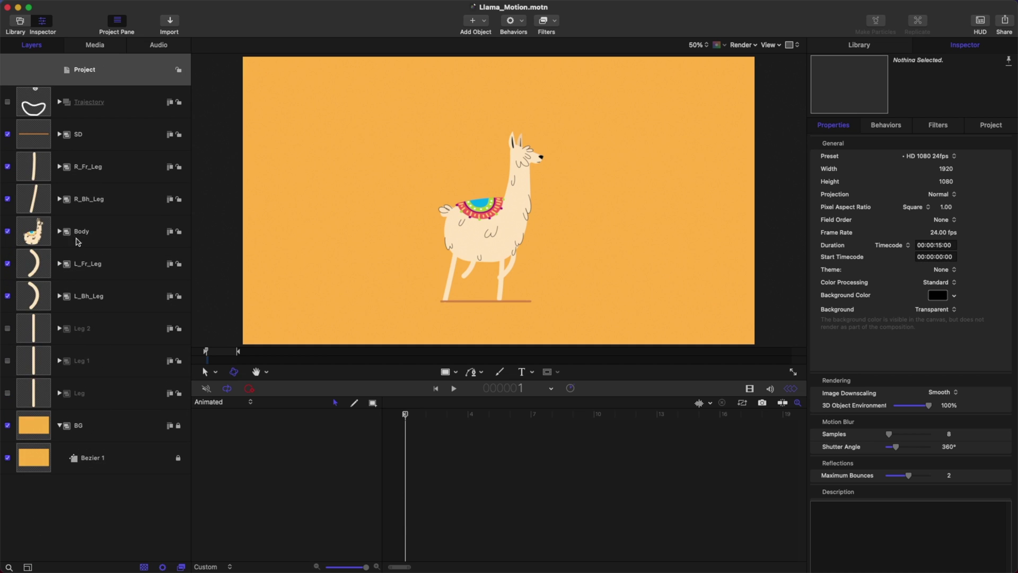
- Expand the Body and Neck groups, go to frame 4 and copy all of the Head group's Rotation Z keyframes
{"action": "left_click", "coordinate": [94, 196]}
{"action": "left_click", "coordinate": [59, 232]}
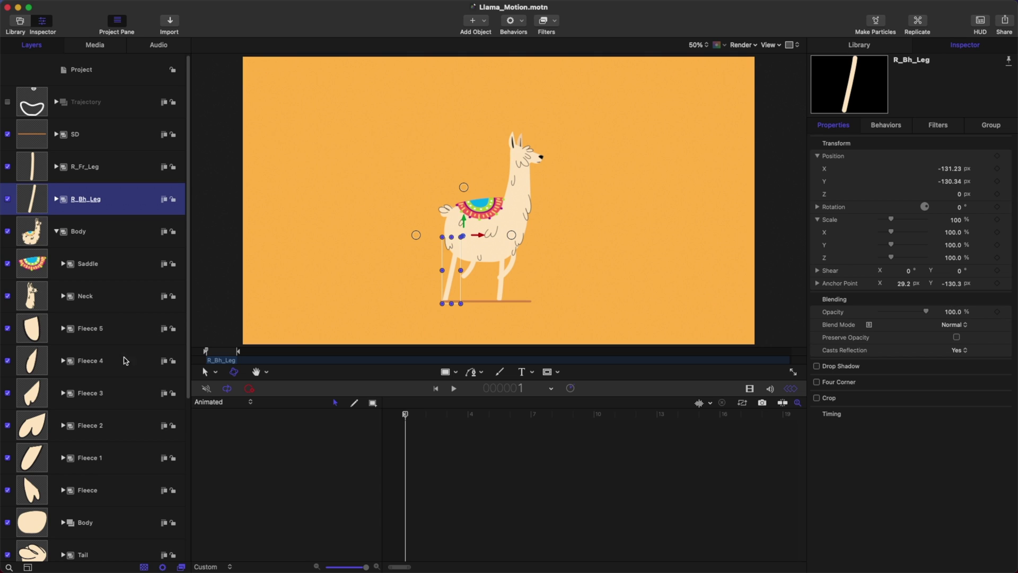
{"action": "left_click", "coordinate": [115, 305]}
{"action": "left_click", "coordinate": [63, 296]}
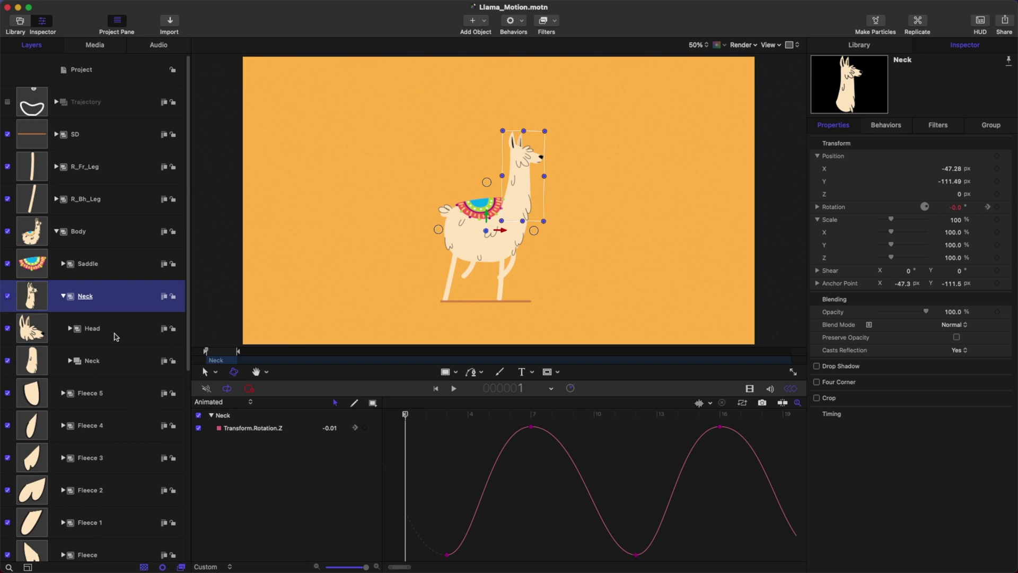
{"action": "left_click", "coordinate": [116, 334]}
{"action": "key", "text": "x"}
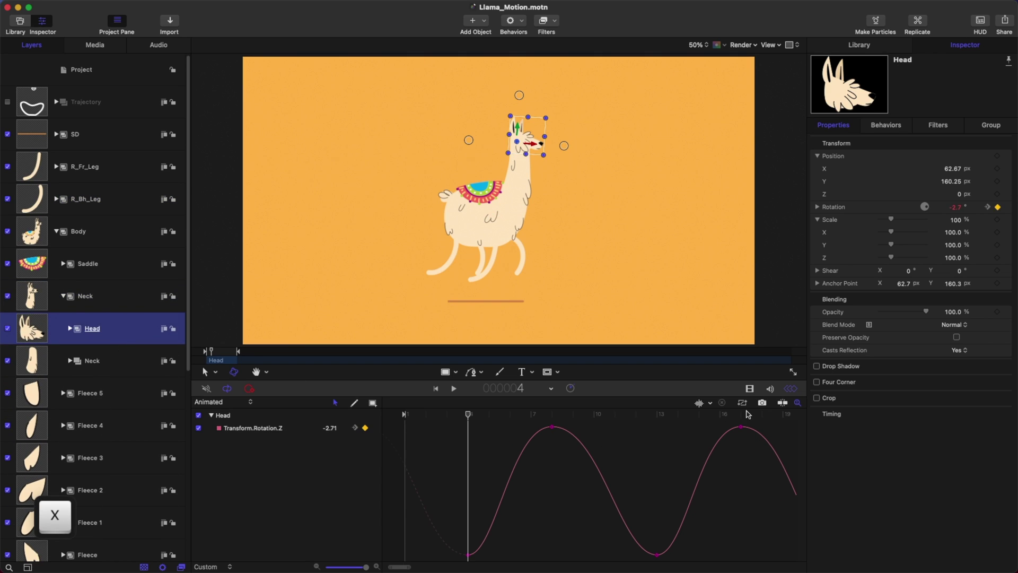
{"action": "scroll", "coordinate": [764, 424], "scroll_direction": "right", "scroll_amount": 3}
{"action": "left_click_drag", "start_coordinate": [785, 428], "coordinate": [386, 561]}
{"action": "key", "text": "super+c"}
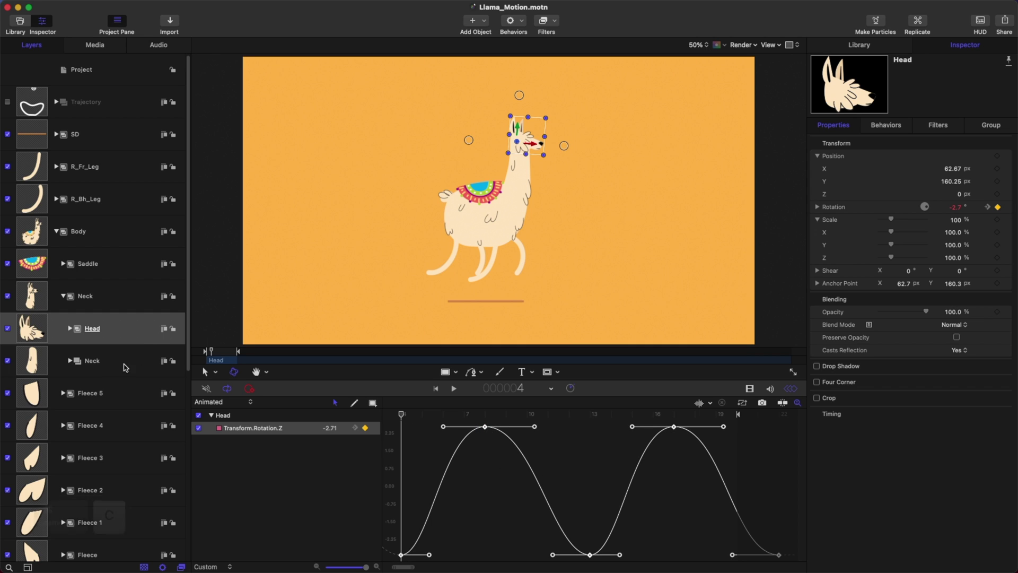
- Expand the inner Neck group, paste the Head rotation keyframes onto Fleece (1) 1 and Fleece (1) at frame 4, and save the project
{"action": "left_click", "coordinate": [106, 371]}
{"action": "left_click", "coordinate": [70, 361]}
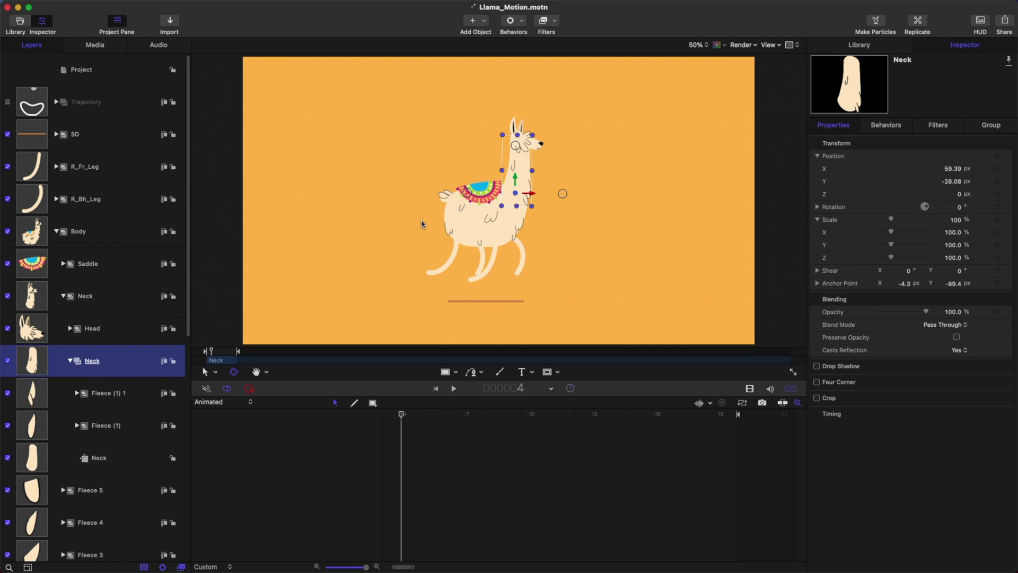
{"action": "left_click", "coordinate": [118, 395]}
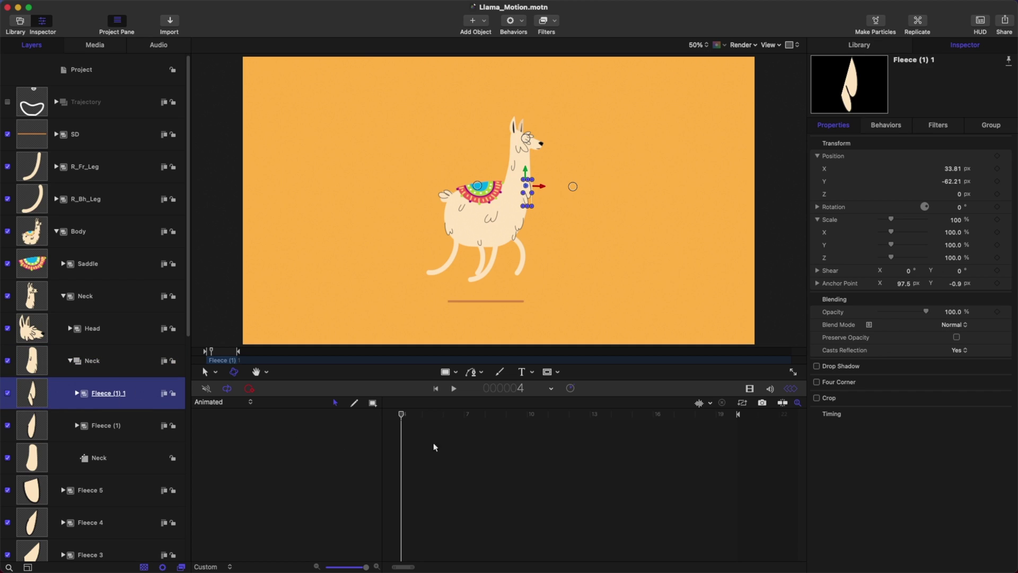
{"action": "key", "text": "super"}
{"action": "key", "text": "super+v"}
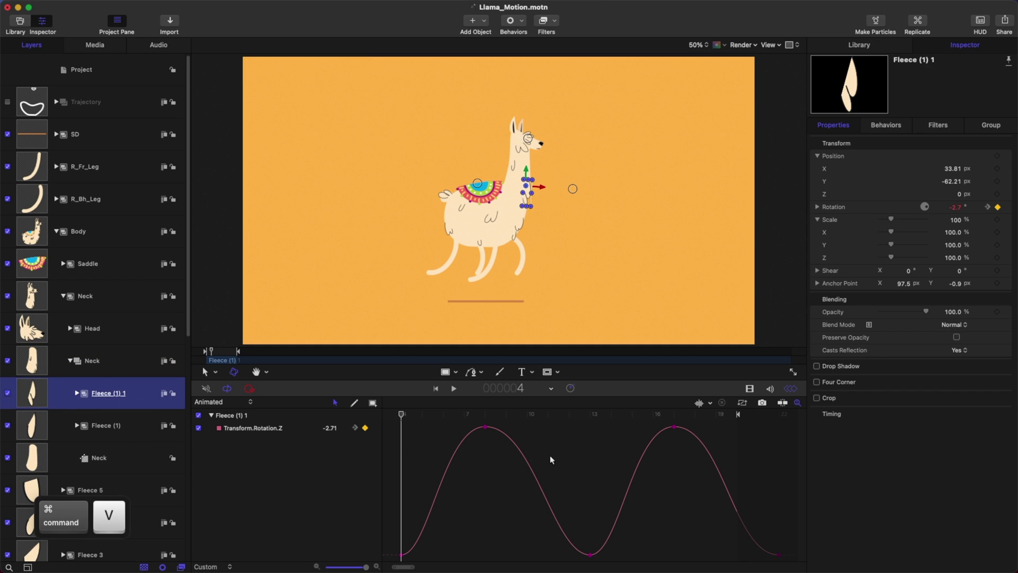
{"action": "key", "text": "Down"}
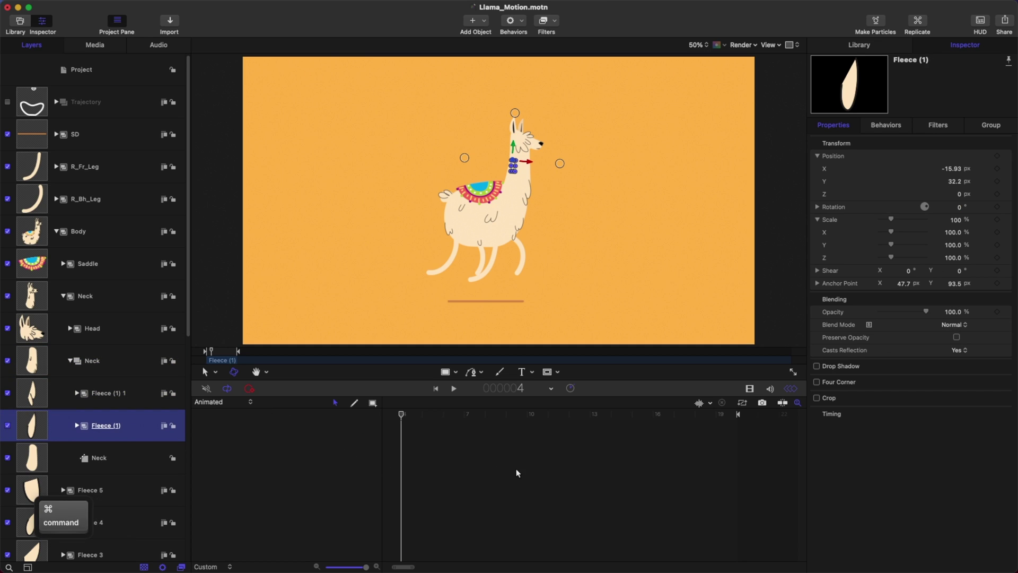
{"action": "key", "text": "super+v"}
{"action": "key", "text": "super+s"}
- Copy all Rotation Z keyframes of the outer Neck group and move the playhead to frame 3
{"action": "left_click", "coordinate": [84, 370]}
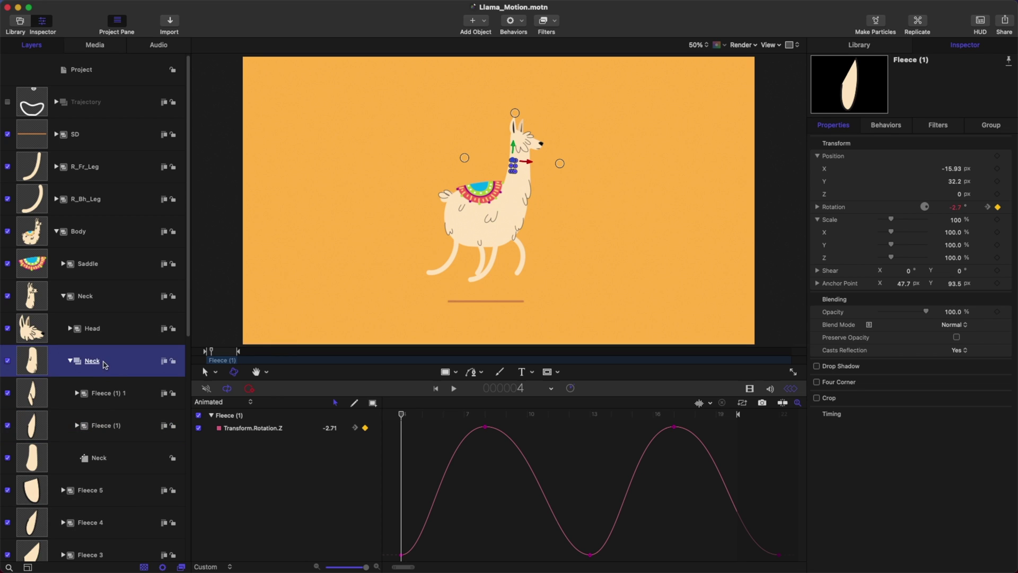
{"action": "left_click", "coordinate": [128, 329]}
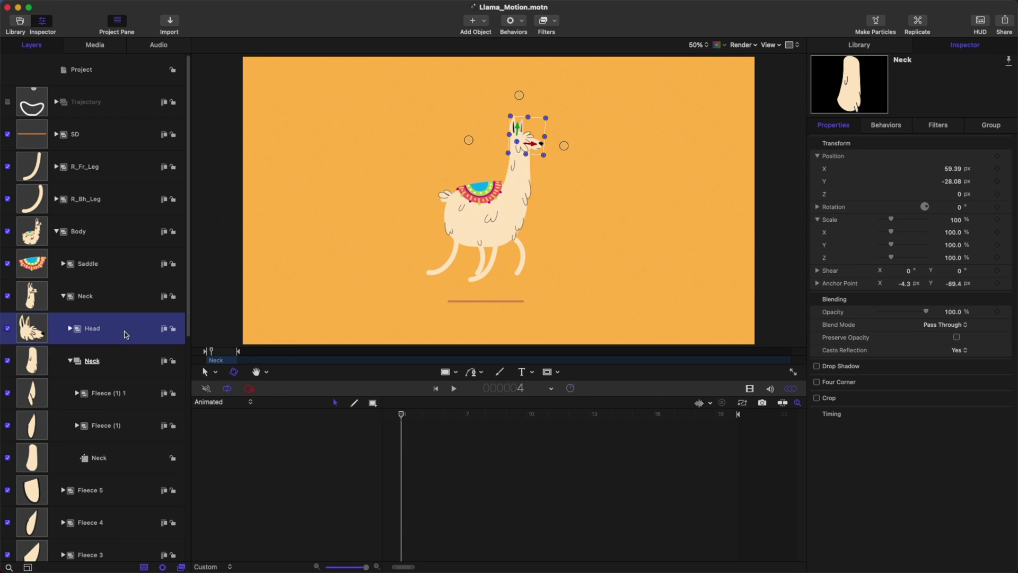
{"action": "left_click", "coordinate": [115, 366]}
{"action": "left_click", "coordinate": [101, 302]}
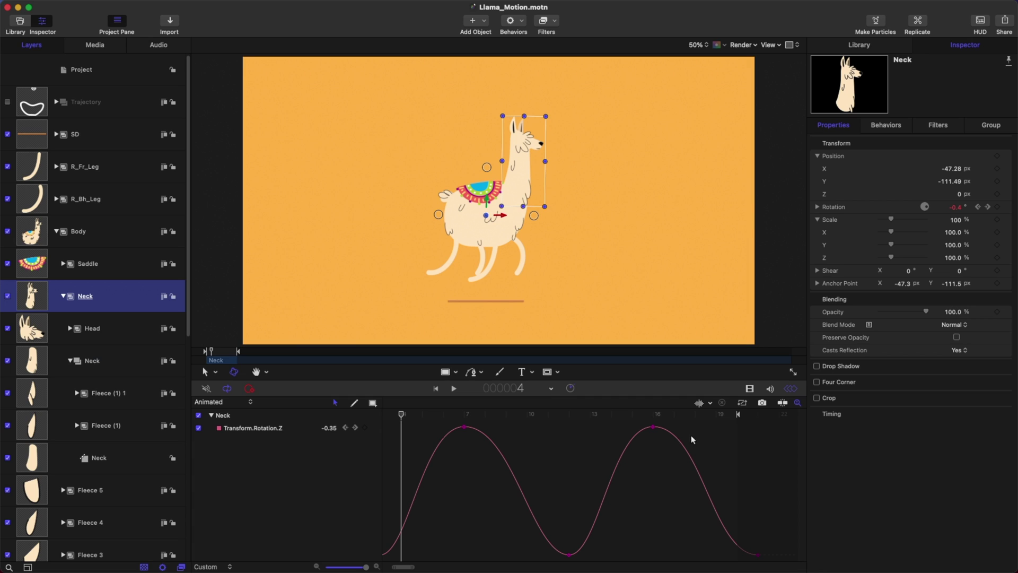
{"action": "left_click", "coordinate": [738, 403]}
{"action": "left_click_drag", "start_coordinate": [789, 428], "coordinate": [396, 561]}
{"action": "key", "text": "c"}
{"action": "key", "text": "alt+z"}
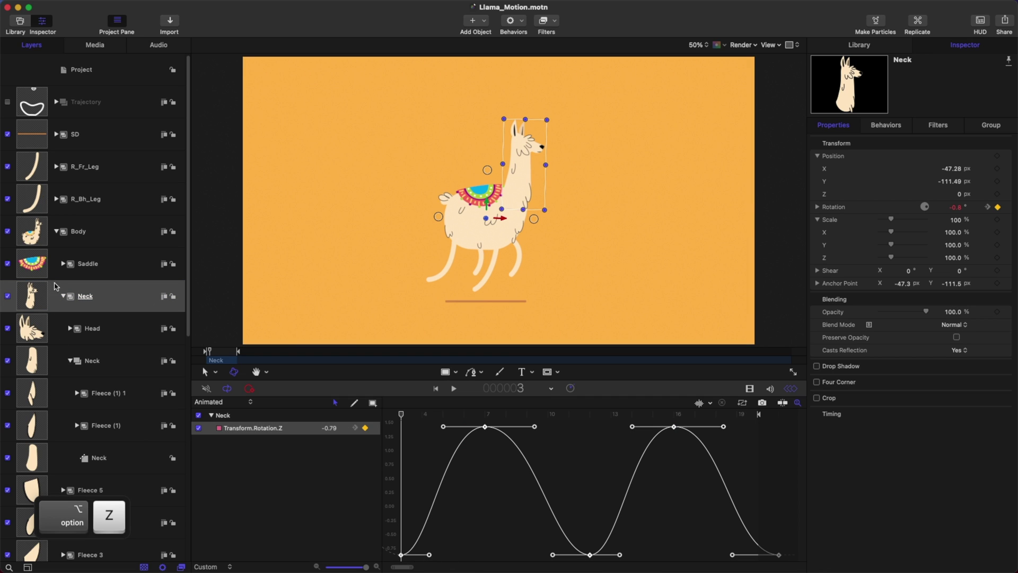
- Collapse the Neck group and paste its rotation keyframes onto Fleece 5, Fleece 4 and Fleece 3 at frame 3
{"action": "left_click", "coordinate": [63, 296]}
{"action": "left_click", "coordinate": [115, 339]}
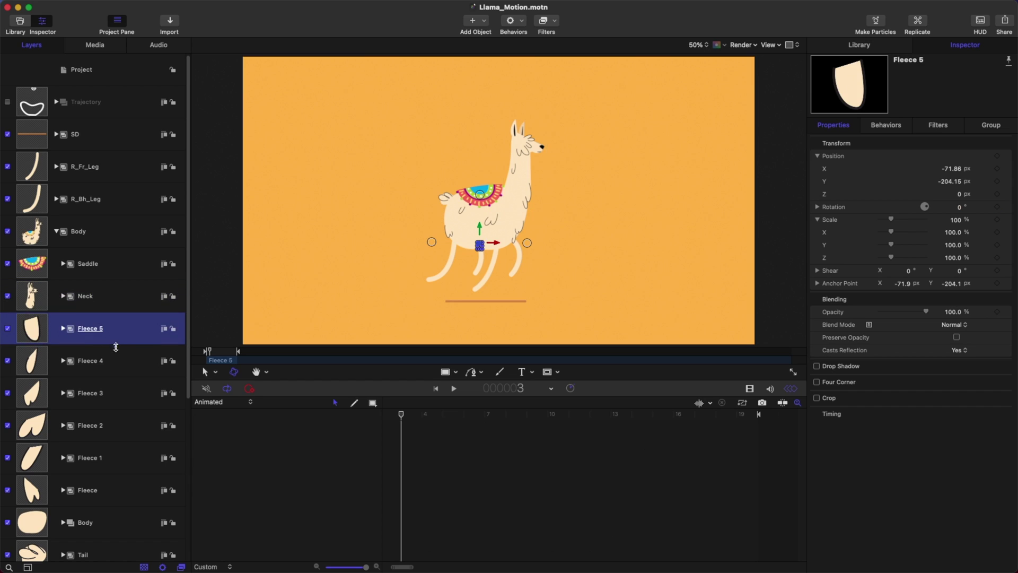
{"action": "key", "text": "super+v"}
{"action": "left_click", "coordinate": [106, 365]}
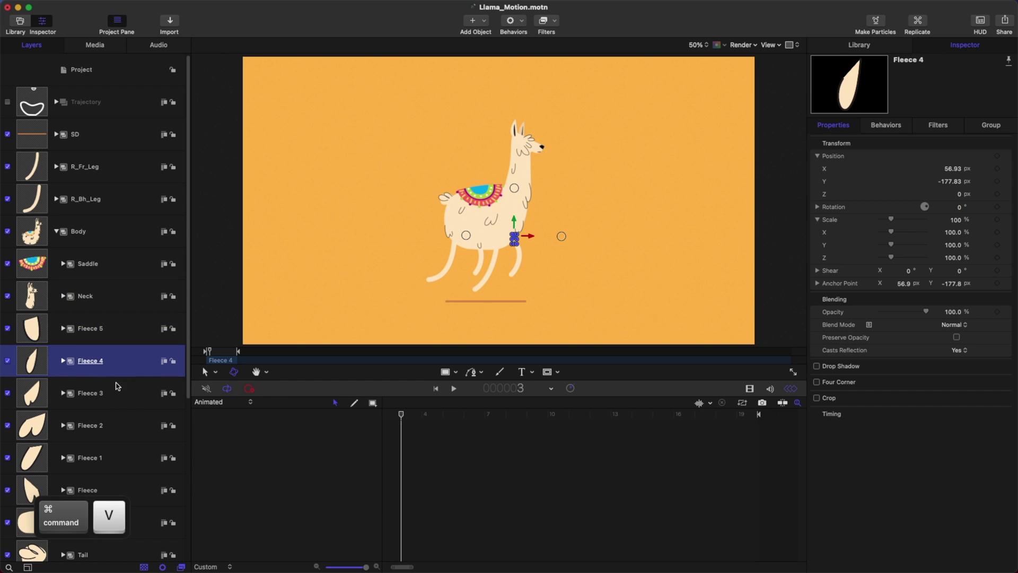
{"action": "key", "text": "super+v"}
{"action": "left_click", "coordinate": [102, 419]}
{"action": "left_click", "coordinate": [111, 399]}
{"action": "key", "text": "super+v"}
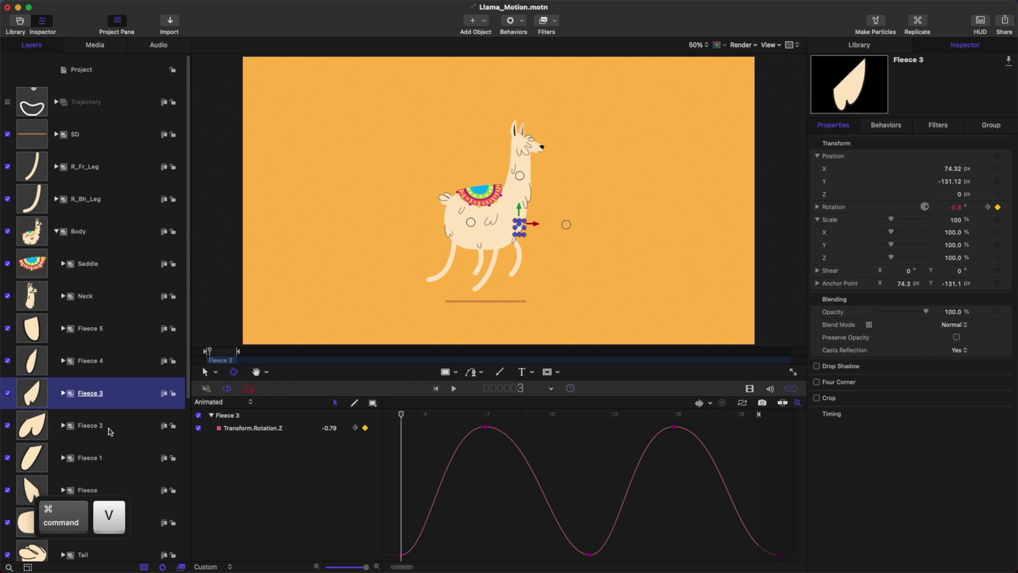
- Paste the Neck rotation keyframes onto Fleece 2, Fleece 1 and Fleece at frame 3
{"action": "left_click", "coordinate": [109, 429]}
{"action": "key", "text": "super+v"}
{"action": "left_click", "coordinate": [116, 463]}
{"action": "key", "text": "super+v"}
{"action": "left_click", "coordinate": [117, 488]}
{"action": "scroll", "coordinate": [123, 461], "scroll_direction": "down", "scroll_amount": 3}
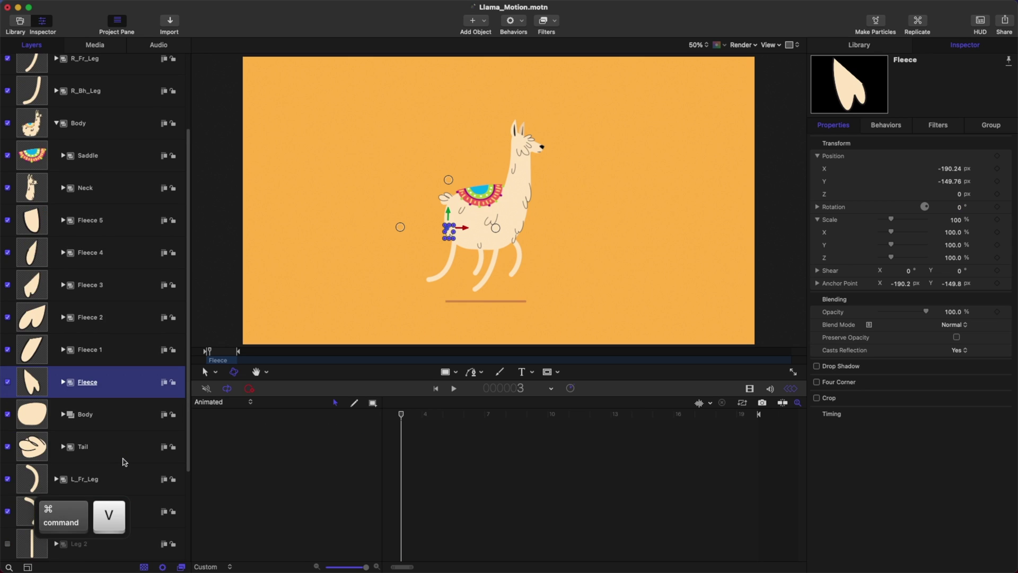
{"action": "key", "text": "super+v"}
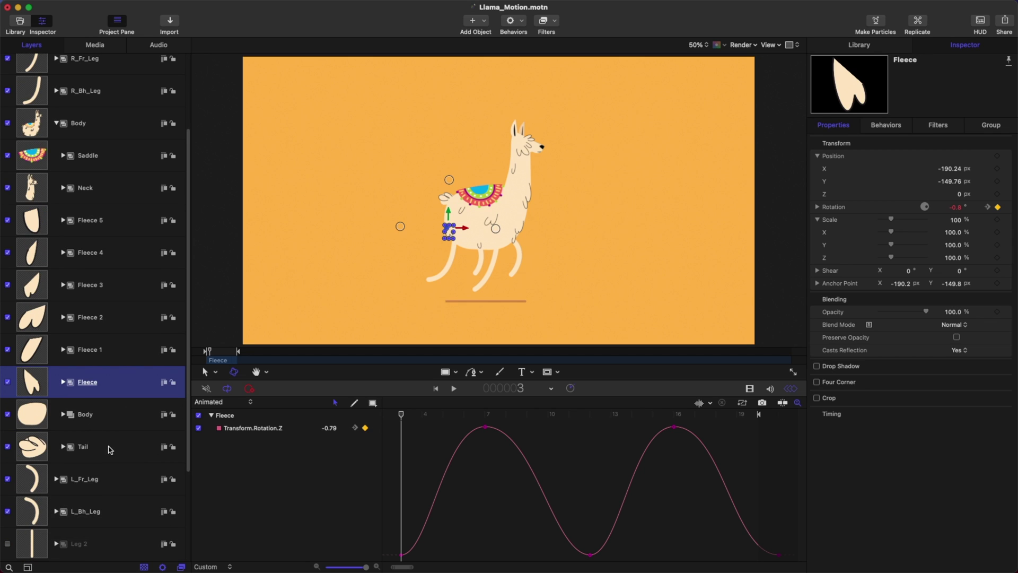
- Move the playhead to frame 4 and copy all of the Head group's Rotation Z keyframes for the Tail
{"action": "left_click", "coordinate": [110, 450]}
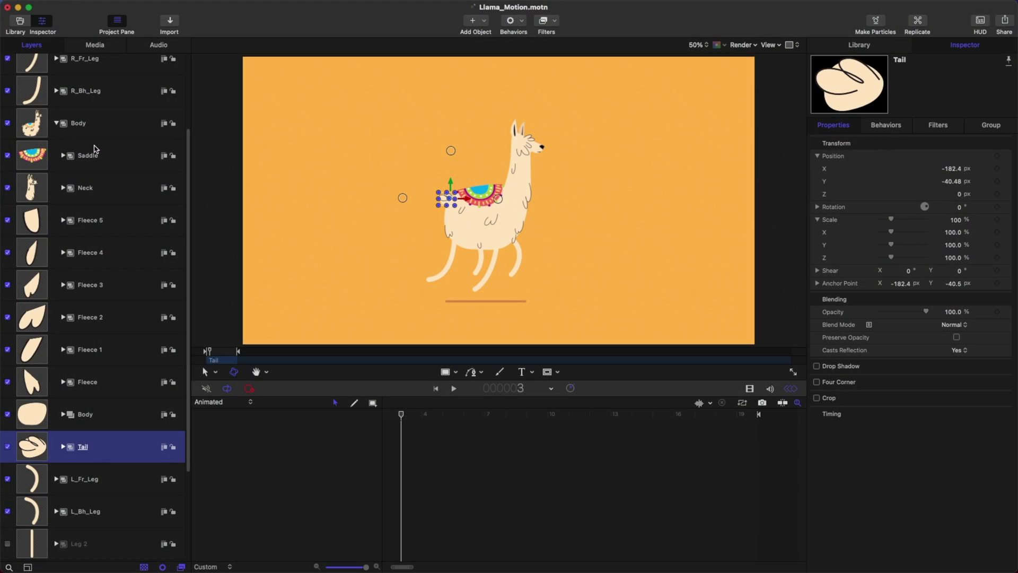
{"action": "left_click", "coordinate": [122, 232]}
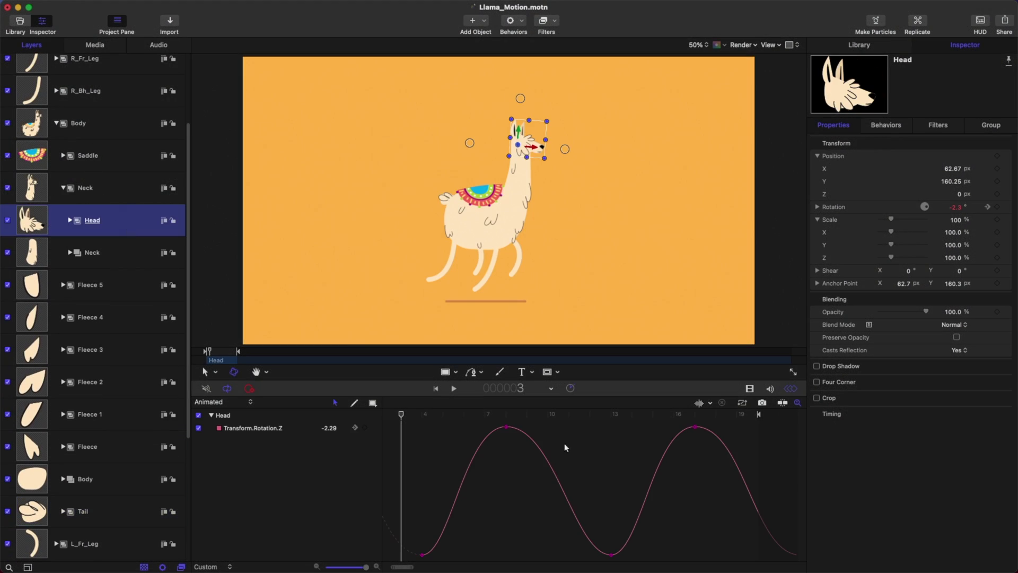
{"action": "key", "text": "alt+x"}
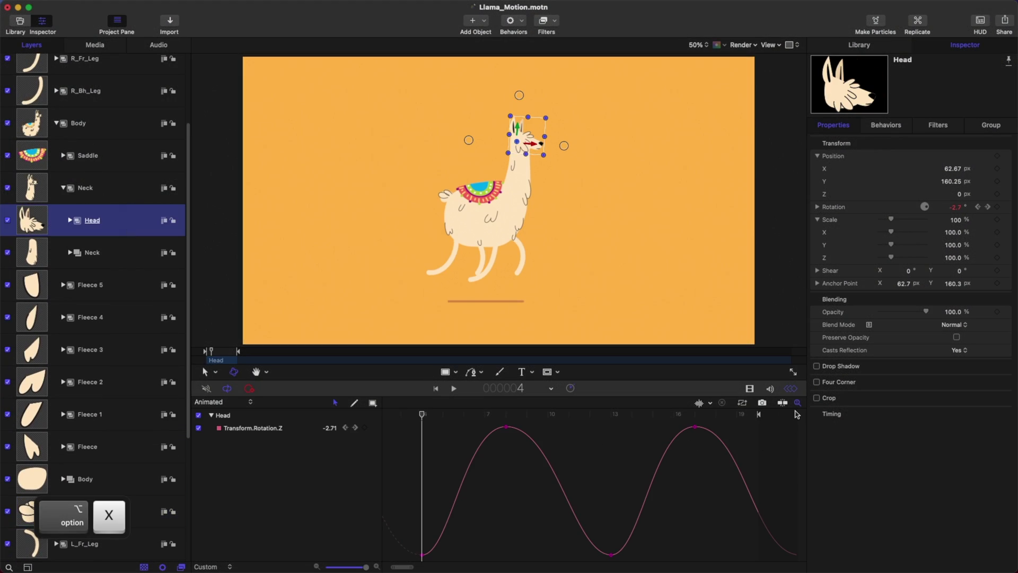
{"action": "left_click", "coordinate": [742, 404]}
{"action": "left_click_drag", "start_coordinate": [787, 424], "coordinate": [388, 562]}
{"action": "key", "text": "super+c"}
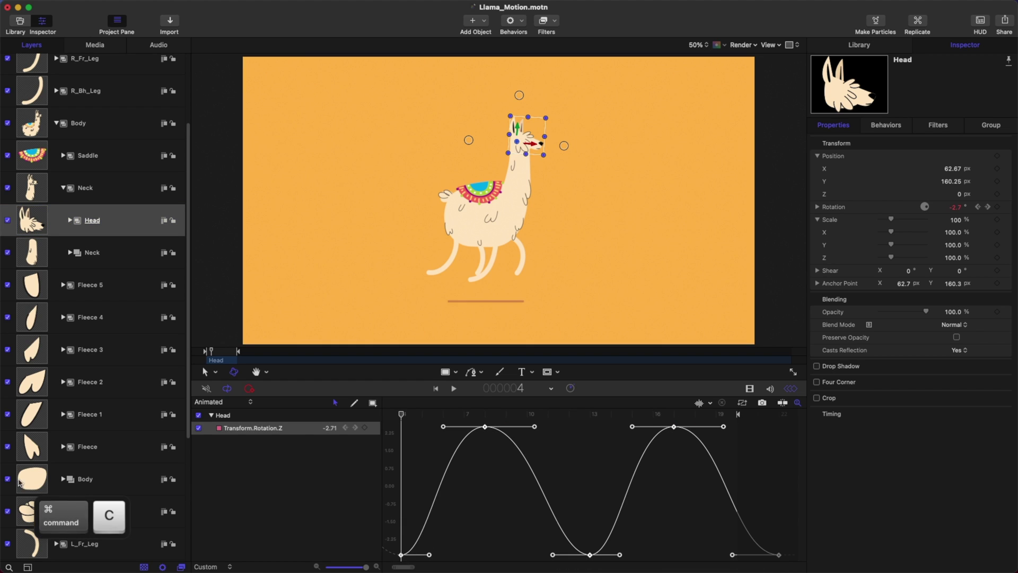
- Paste the Head rotation keyframes onto the Tail at frame 4, save the project and preview the animation
{"action": "left_click", "coordinate": [106, 511]}
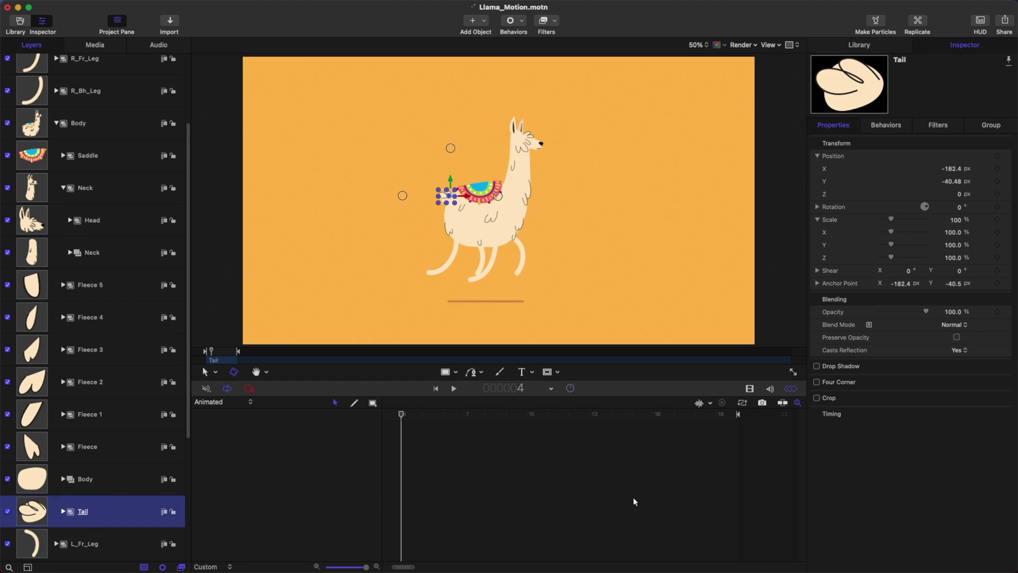
{"action": "key", "text": "super+v"}
{"action": "key", "text": "super+s"}
{"action": "key", "text": "space"}
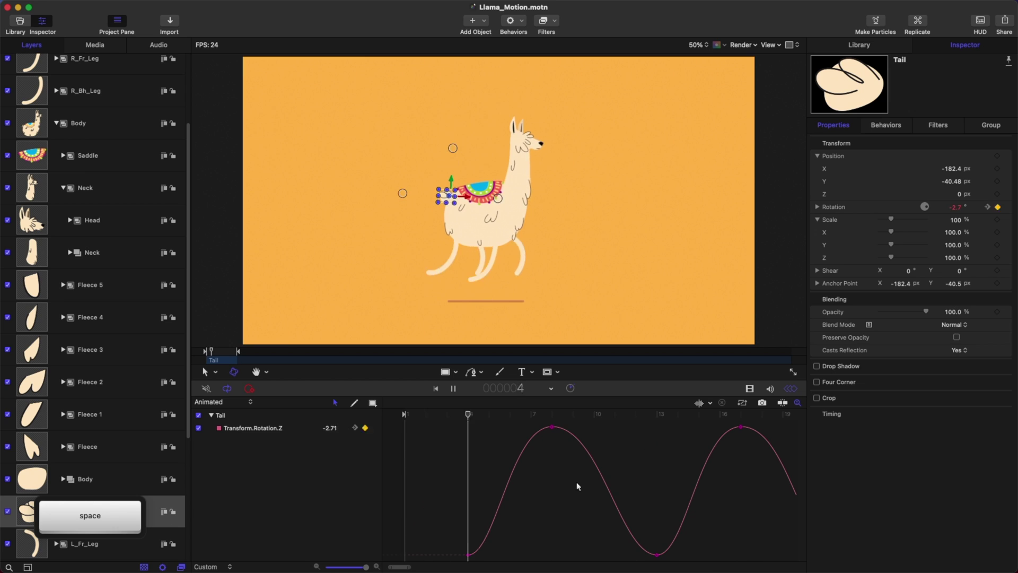
{"action": "key", "text": "space"}
- Flip the Tail's whole Rotation Z curve vertically so its peaks and troughs swap, and play back the animation
{"action": "left_click_drag", "start_coordinate": [468, 414], "coordinate": [553, 425]}
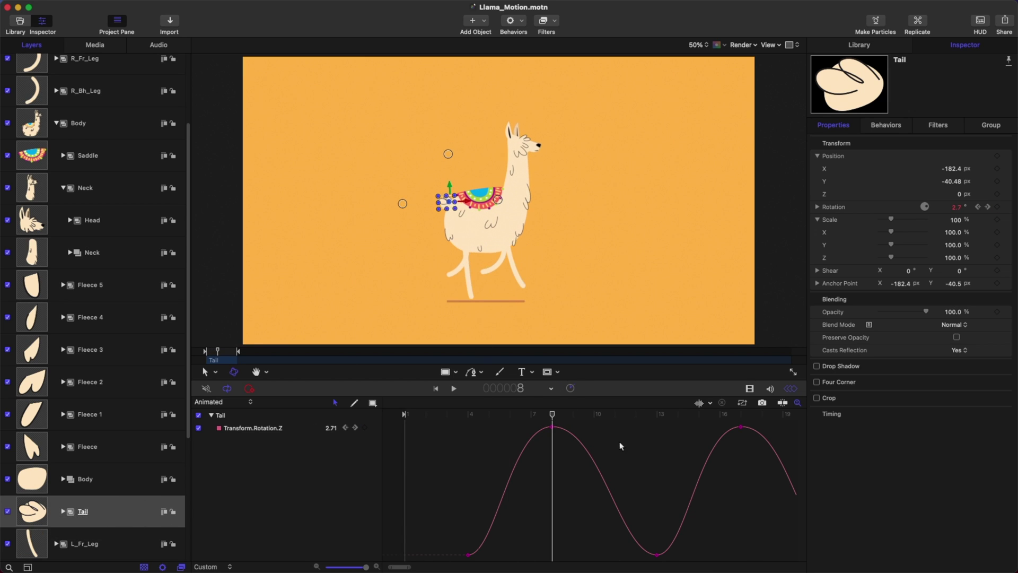
{"action": "scroll", "coordinate": [752, 424], "scroll_direction": "right", "scroll_amount": 3}
{"action": "left_click_drag", "start_coordinate": [788, 424], "coordinate": [414, 556]}
{"action": "left_click", "coordinate": [471, 480]}
{"action": "left_click_drag", "start_coordinate": [402, 416], "coordinate": [499, 453]}
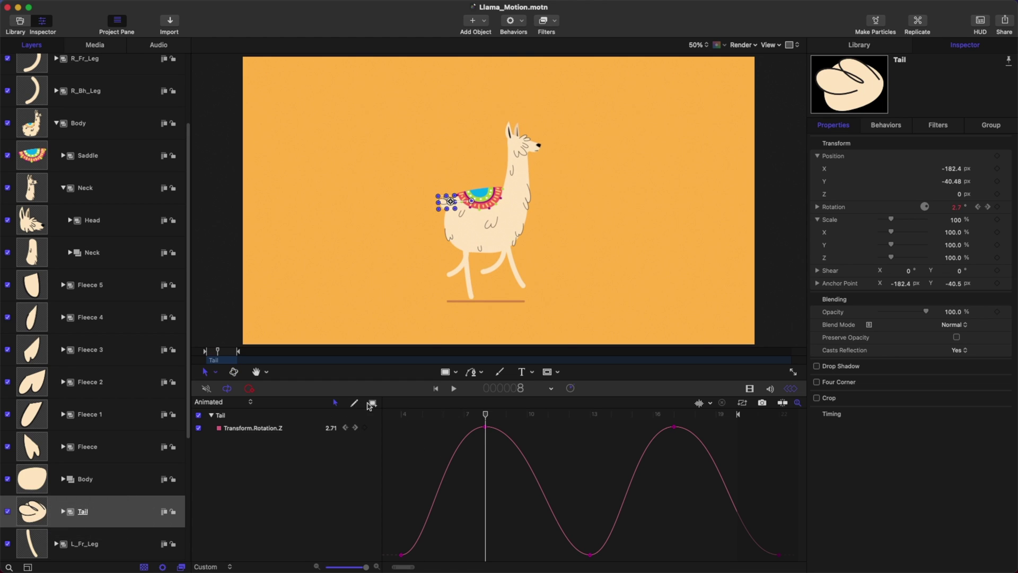
{"action": "left_click_drag", "start_coordinate": [785, 425], "coordinate": [398, 561]}
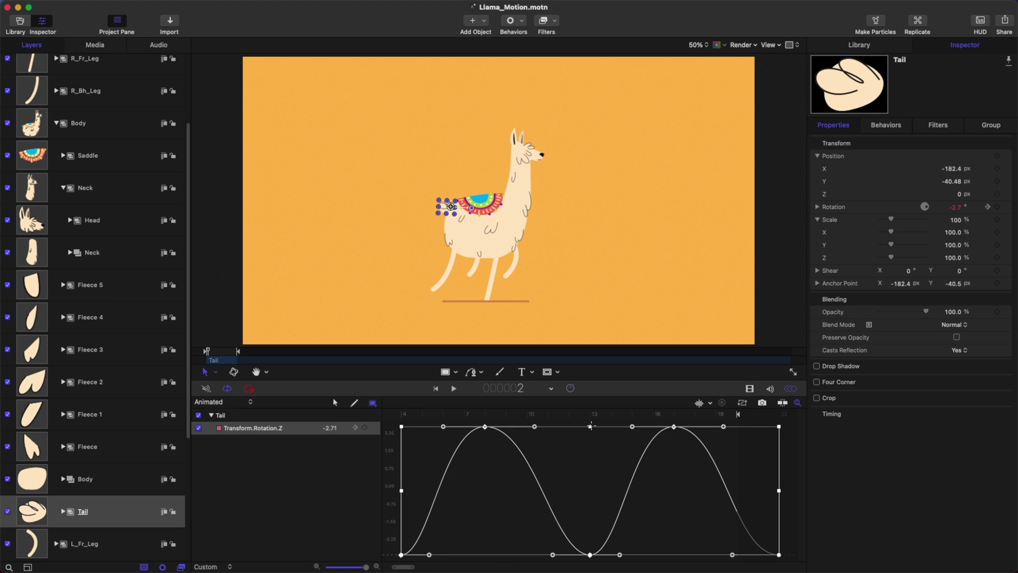
{"action": "left_click_drag", "start_coordinate": [590, 426], "coordinate": [580, 528]}
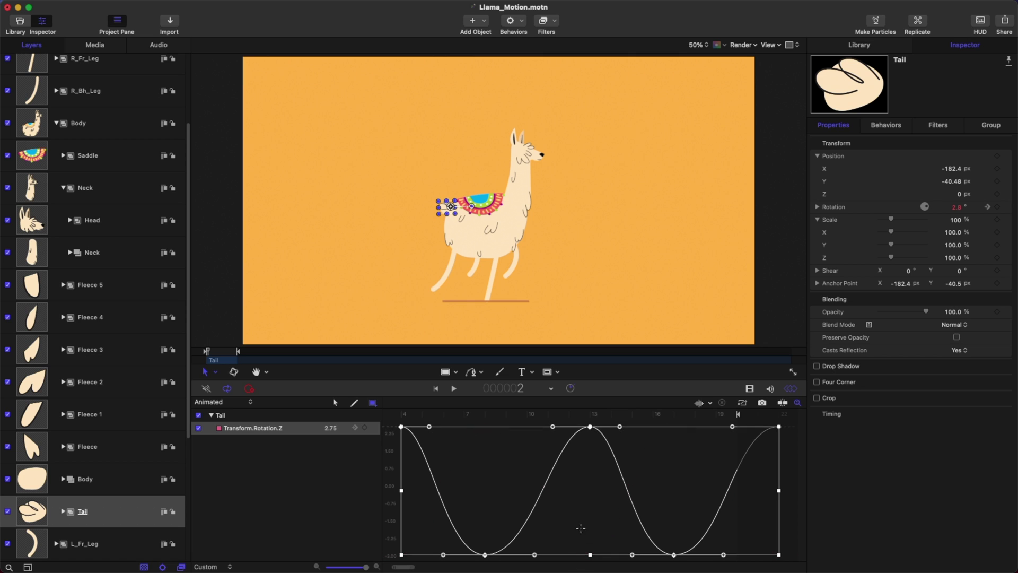
{"action": "left_click", "coordinate": [459, 448]}
{"action": "key", "text": "space"}
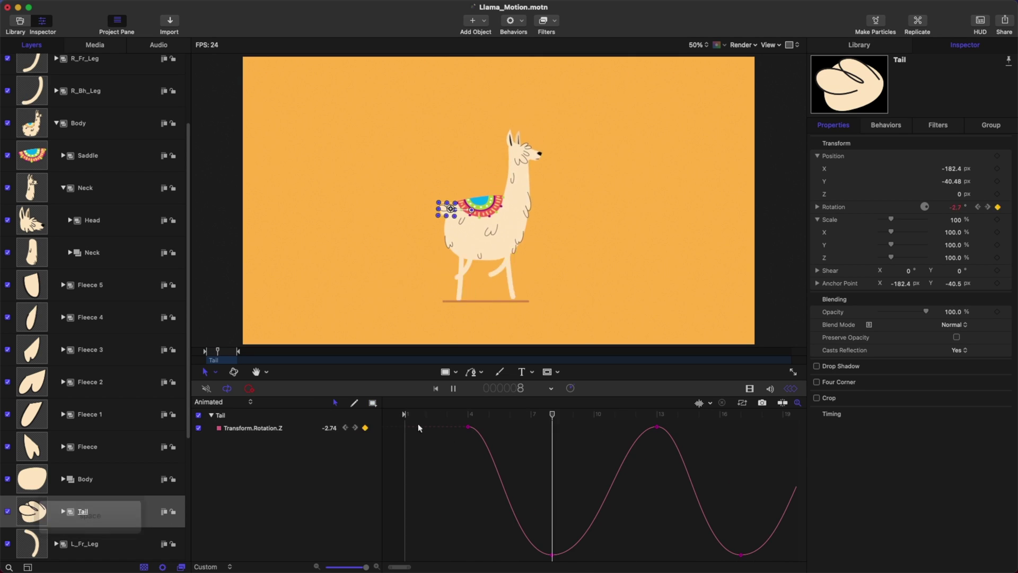
- Select the outer Neck group, save the project and scrub its rotation to frame 14
{"action": "left_click", "coordinate": [120, 180]}
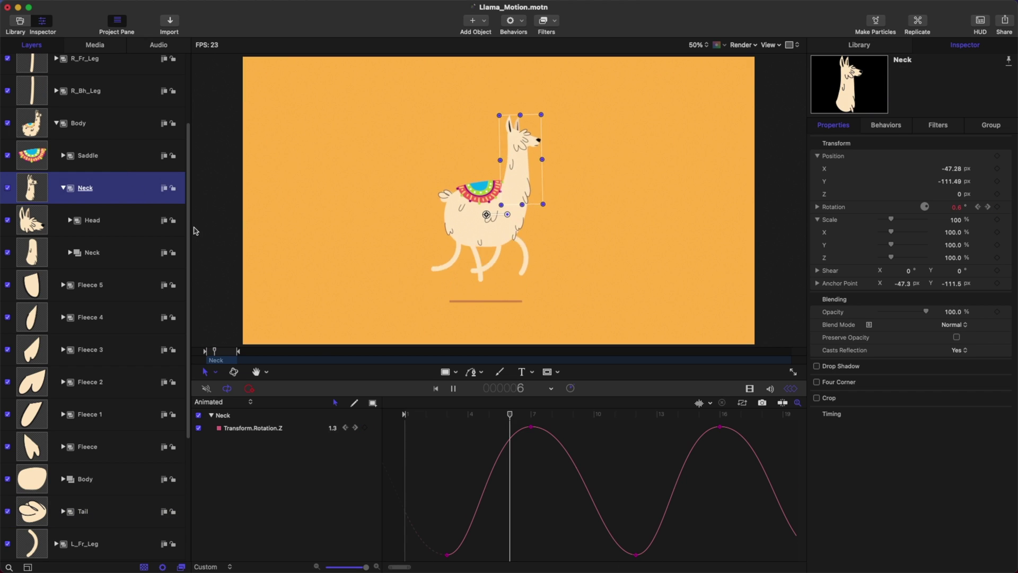
{"action": "key", "text": "super+s"}
{"action": "left_click_drag", "start_coordinate": [427, 417], "coordinate": [678, 413]}
{"action": "scroll", "coordinate": [82, 240], "scroll_direction": "up", "scroll_amount": 3}
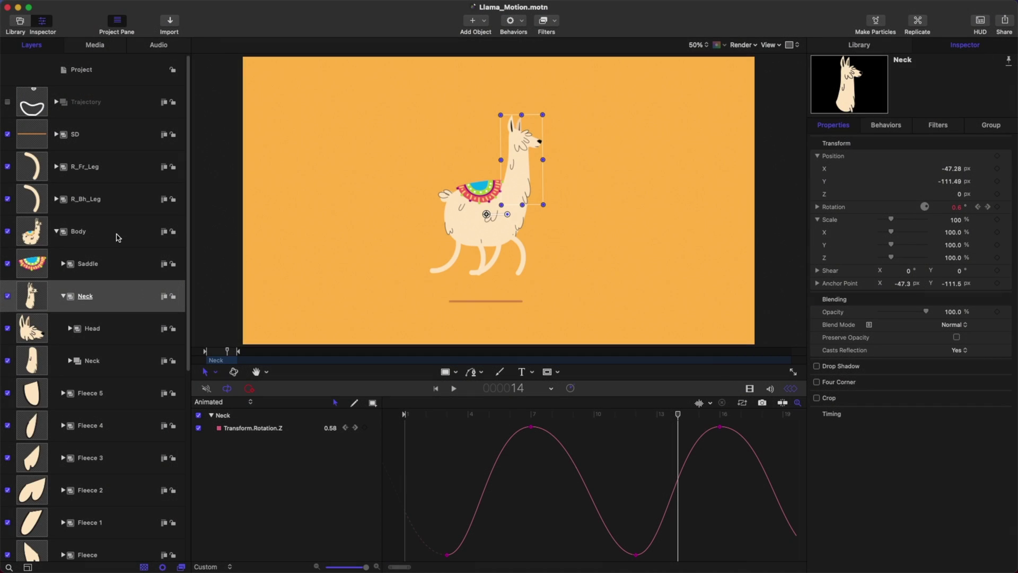
- Select the Head group inside Neck and copy all of its Rotation Z keyframes
{"action": "left_click", "coordinate": [108, 243]}
{"action": "left_click", "coordinate": [108, 300]}
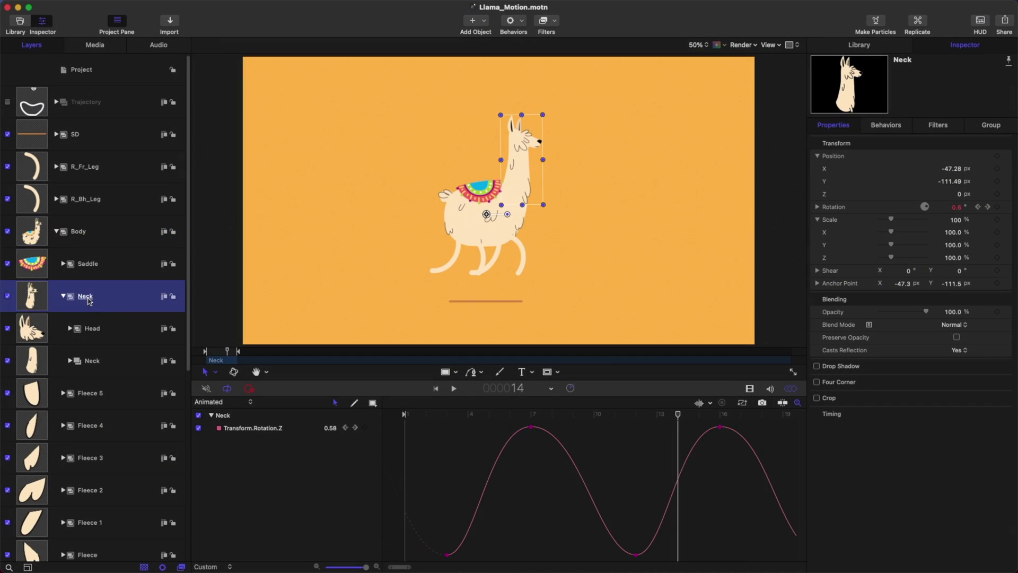
{"action": "left_click", "coordinate": [99, 327]}
{"action": "left_click", "coordinate": [740, 403]}
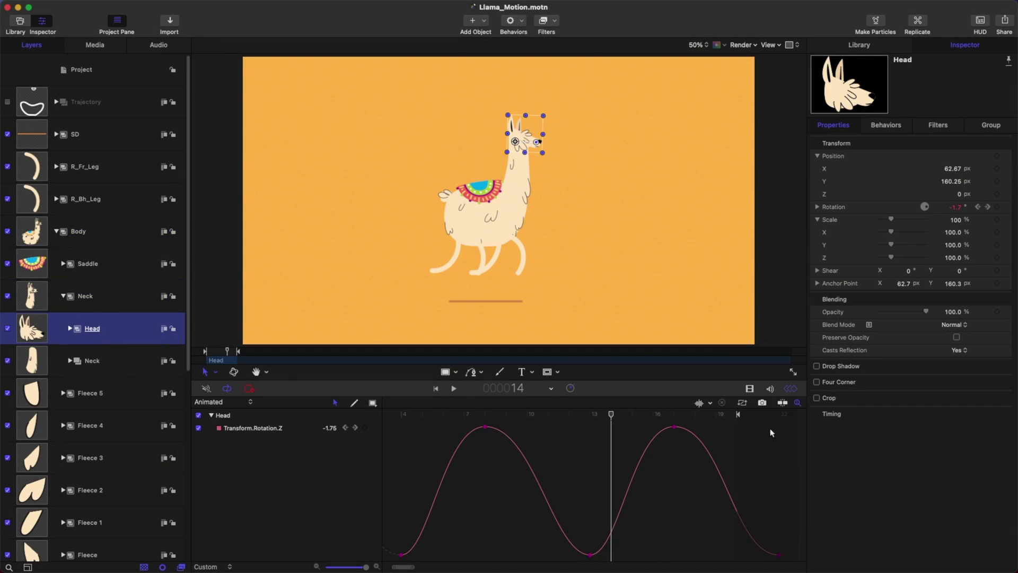
{"action": "left_click_drag", "start_coordinate": [788, 422], "coordinate": [384, 559]}
{"action": "key", "text": "super+c"}
{"action": "left_click", "coordinate": [468, 535]}
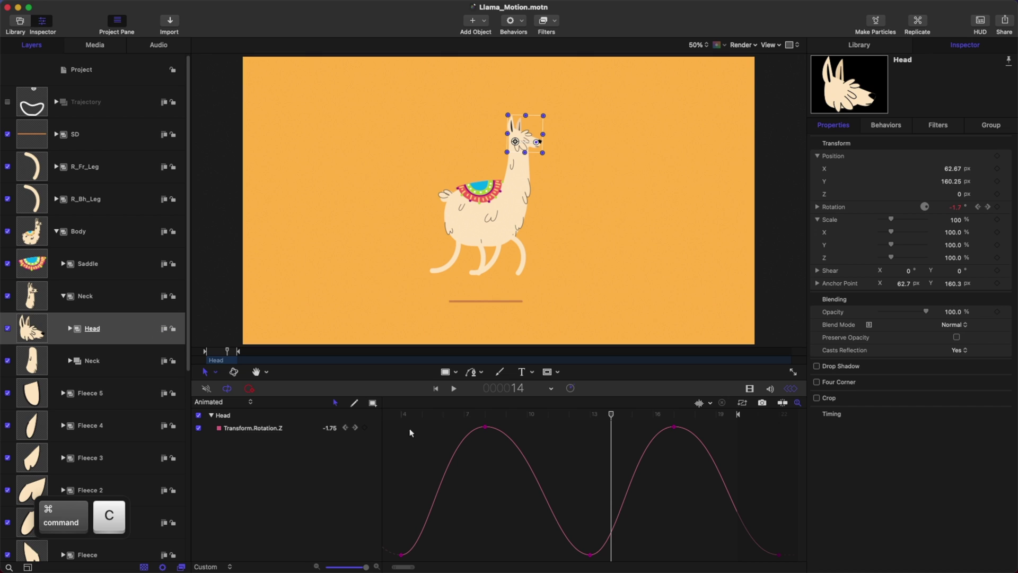
- Go to frame 5 and move the anchor points of Fr_Ear and Bh_Ear inside Head to the base of each ear
{"action": "key", "text": "space"}
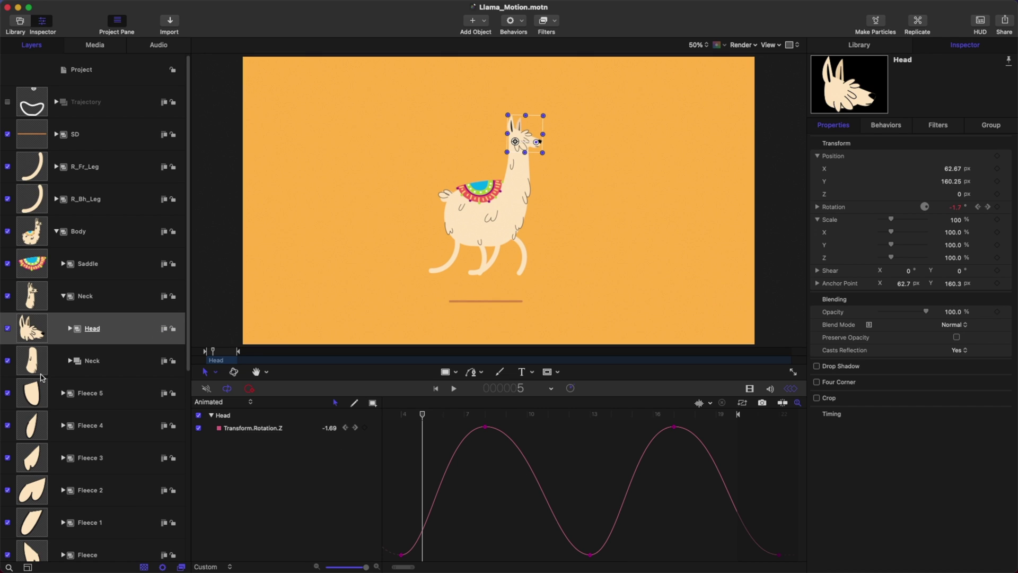
{"action": "left_click", "coordinate": [69, 329]}
{"action": "left_click", "coordinate": [117, 366]}
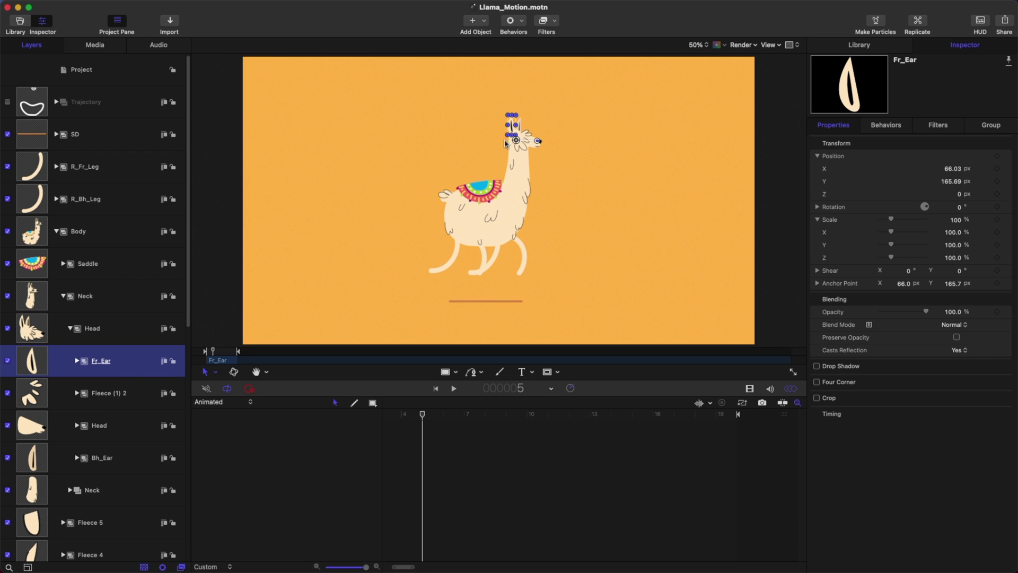
{"action": "left_click_drag", "start_coordinate": [521, 157], "coordinate": [515, 188]}
{"action": "key", "text": "Tab"}
{"action": "left_click", "coordinate": [101, 427]}
{"action": "left_click", "coordinate": [101, 458]}
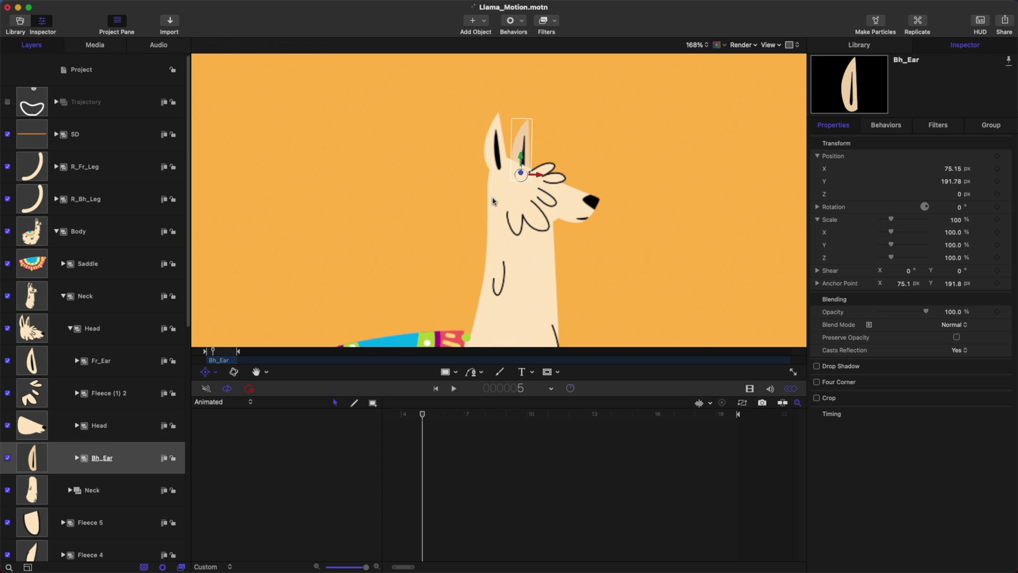
- Paste the copied Head rotation keyframes at frame 5 onto Fleece (1) 2, Fr_Ear and Bh_Ear, and save the project
{"action": "left_click", "coordinate": [133, 402]}
{"action": "key", "text": "super"}
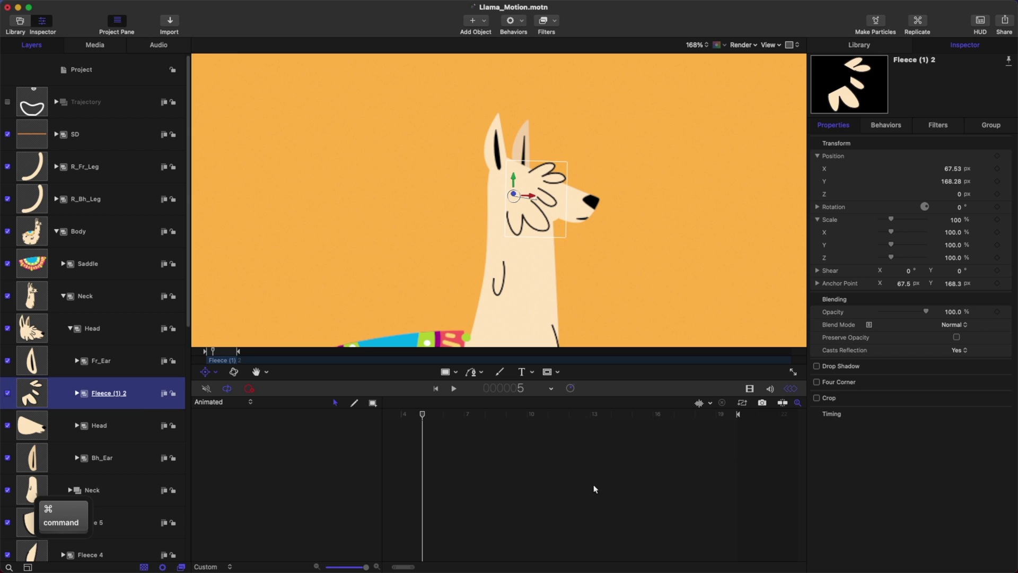
{"action": "key", "text": "super+v"}
{"action": "left_click", "coordinate": [148, 368]}
{"action": "key", "text": "super+v"}
{"action": "left_click", "coordinate": [152, 447]}
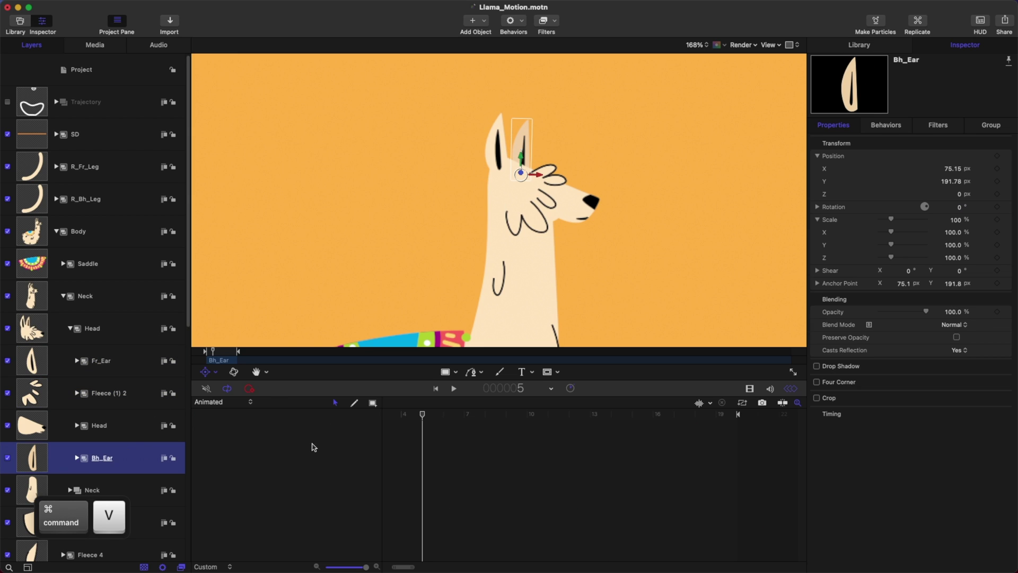
{"action": "key", "text": "super+v"}
{"action": "key", "text": "super+s"}
- Scrub the ears' rotation to frame 16 to check the motion and save the project
{"action": "left_click", "coordinate": [443, 414]}
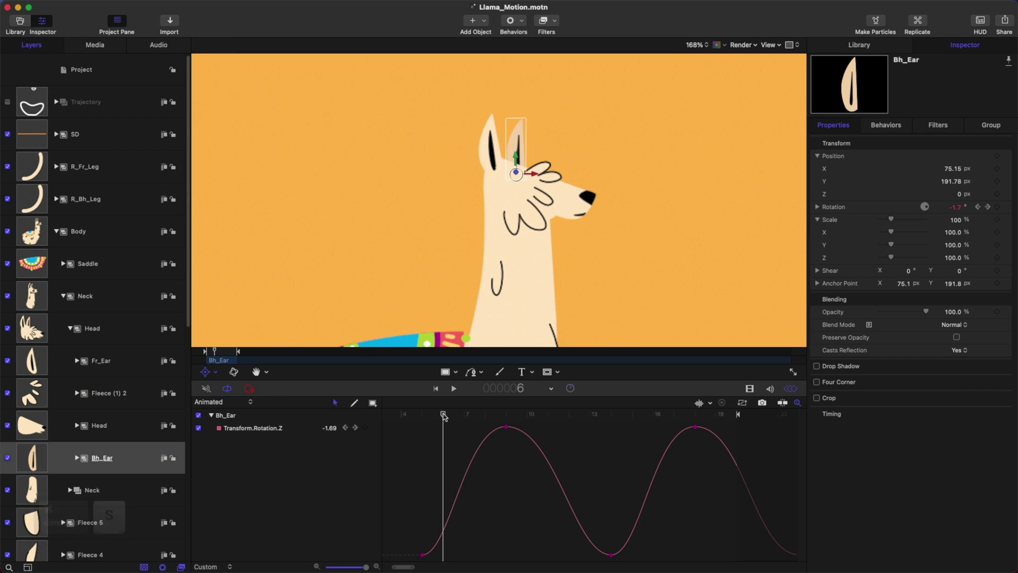
{"action": "left_click_drag", "start_coordinate": [443, 416], "coordinate": [653, 421]}
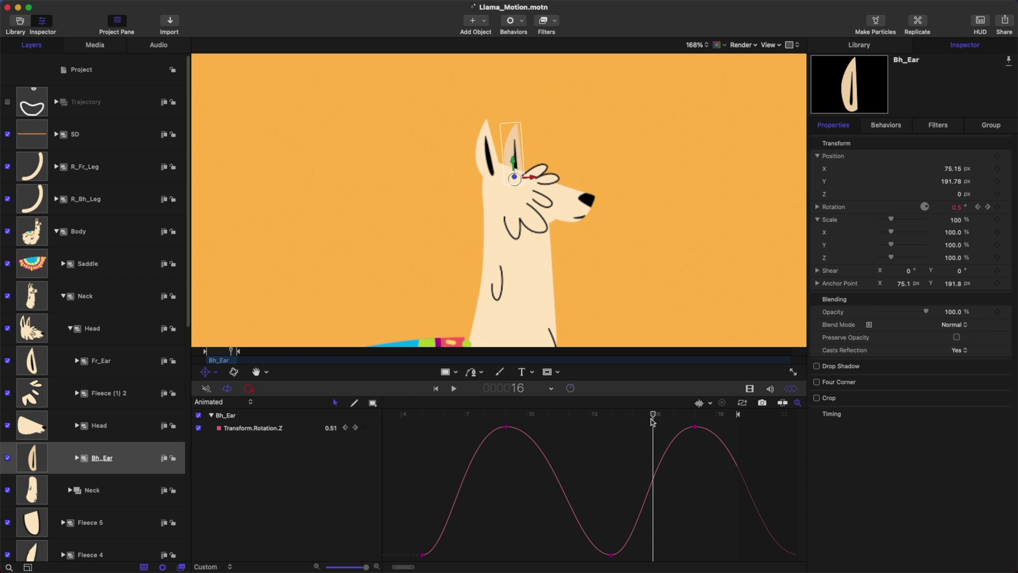
{"action": "key", "text": "super+s"}
- Select Fr_Ear and Bh_Ear together, adjust the easing of their Rotation Z curves around the keyframes, and save the project
{"action": "left_click", "coordinate": [134, 405]}
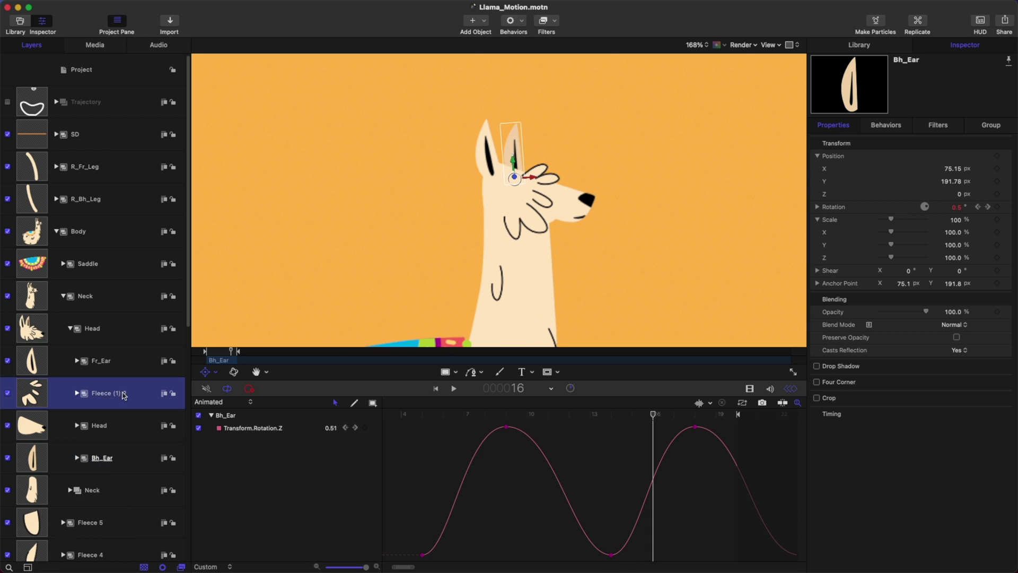
{"action": "left_click", "coordinate": [101, 457]}
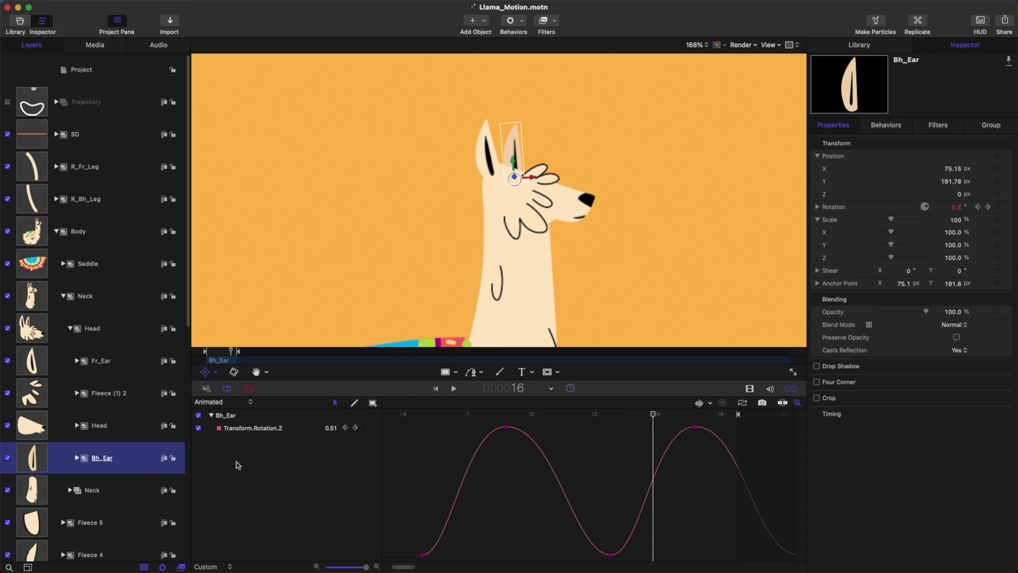
{"action": "left_click", "coordinate": [85, 366], "text": "shift"}
{"action": "left_click_drag", "start_coordinate": [511, 472], "coordinate": [454, 427]}
{"action": "left_click", "coordinate": [591, 501]}
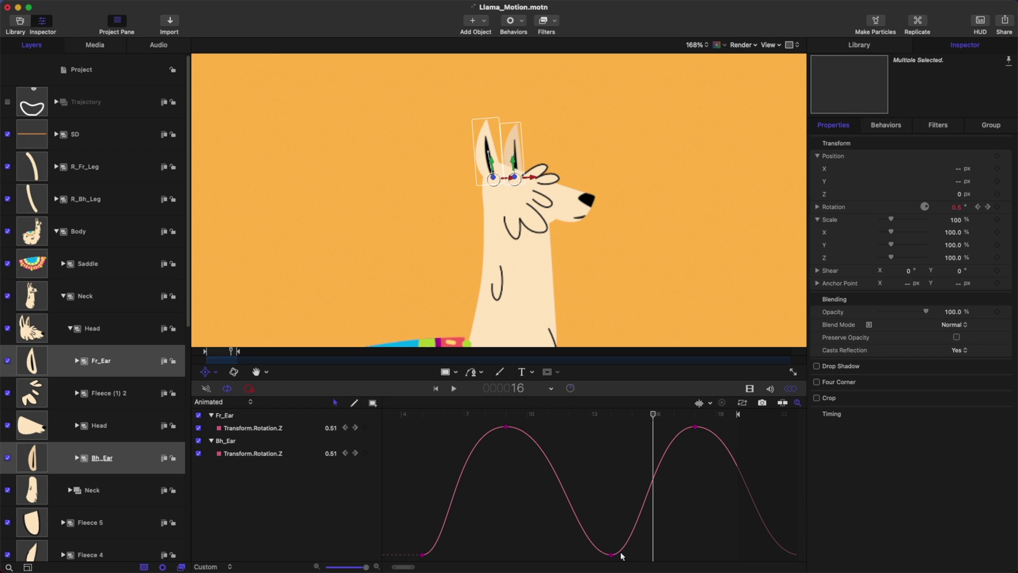
{"action": "left_click_drag", "start_coordinate": [602, 540], "coordinate": [564, 554]}
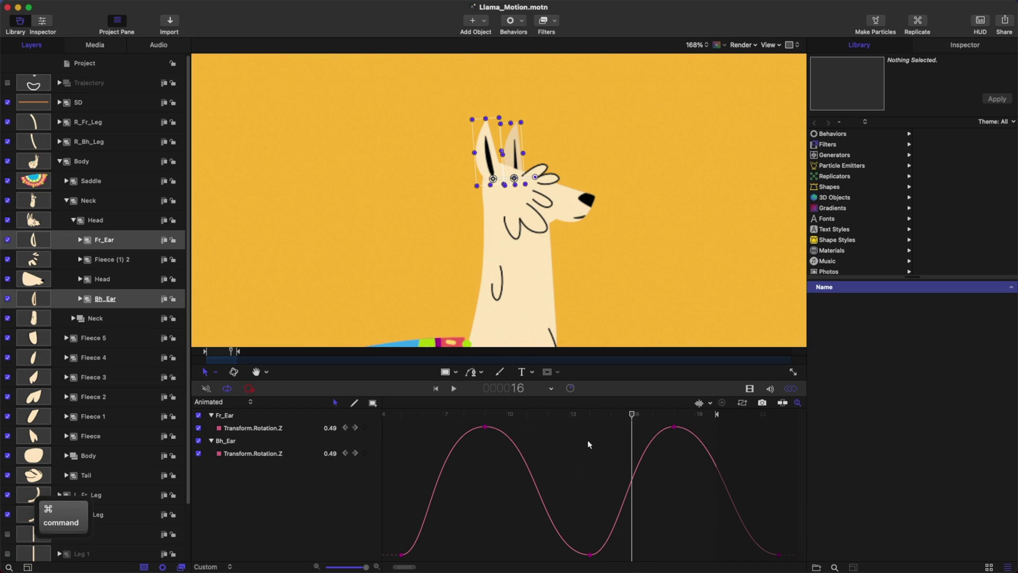
{"action": "key", "text": "super+s"}
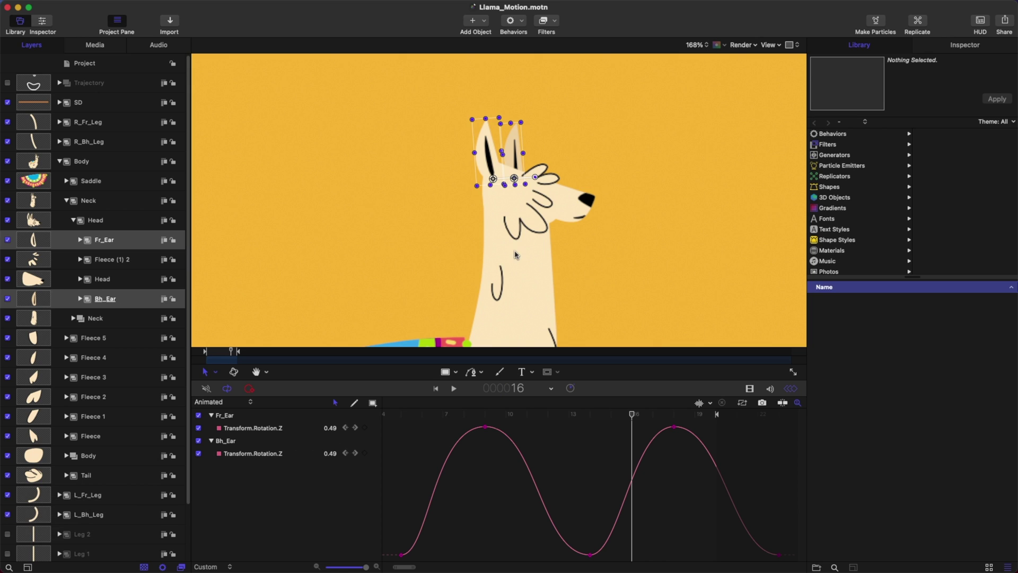
- Play back the ear motion, fit the whole canvas in view and preview the complete llama walk with no layer selected
{"action": "key", "text": "space"}
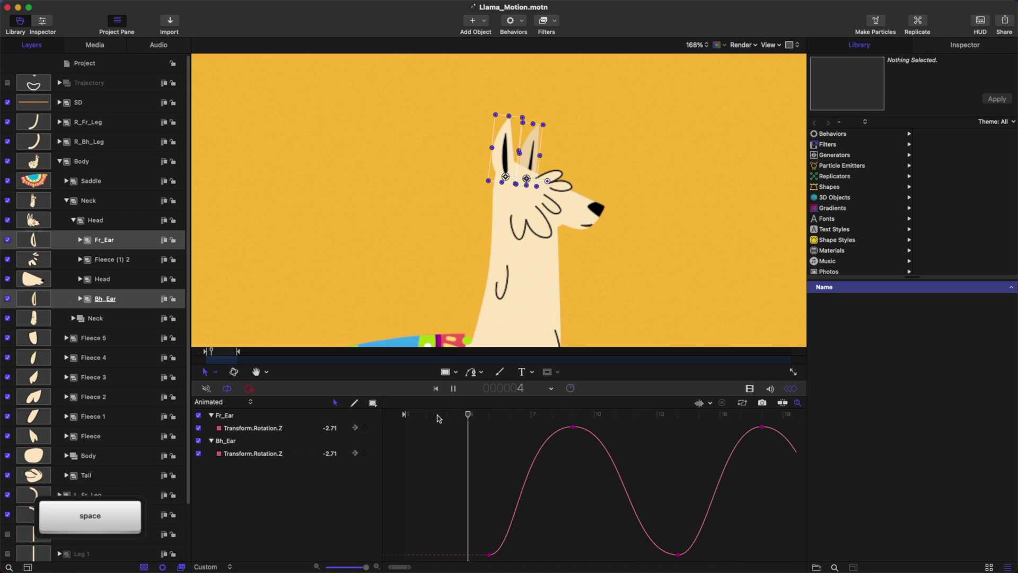
{"action": "left_click", "coordinate": [696, 45]}
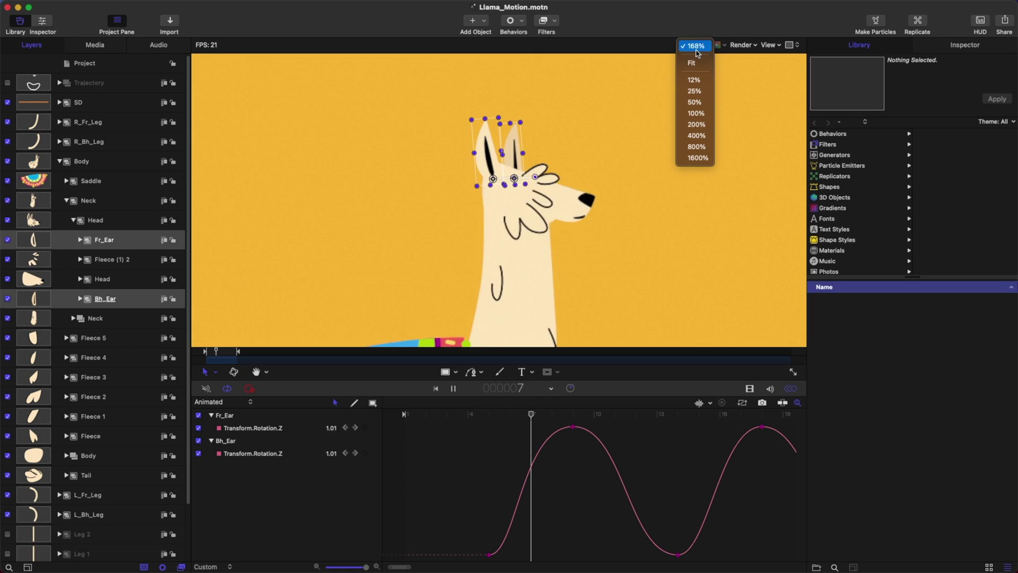
{"action": "left_click", "coordinate": [698, 62]}
{"action": "key", "text": "super+a"}
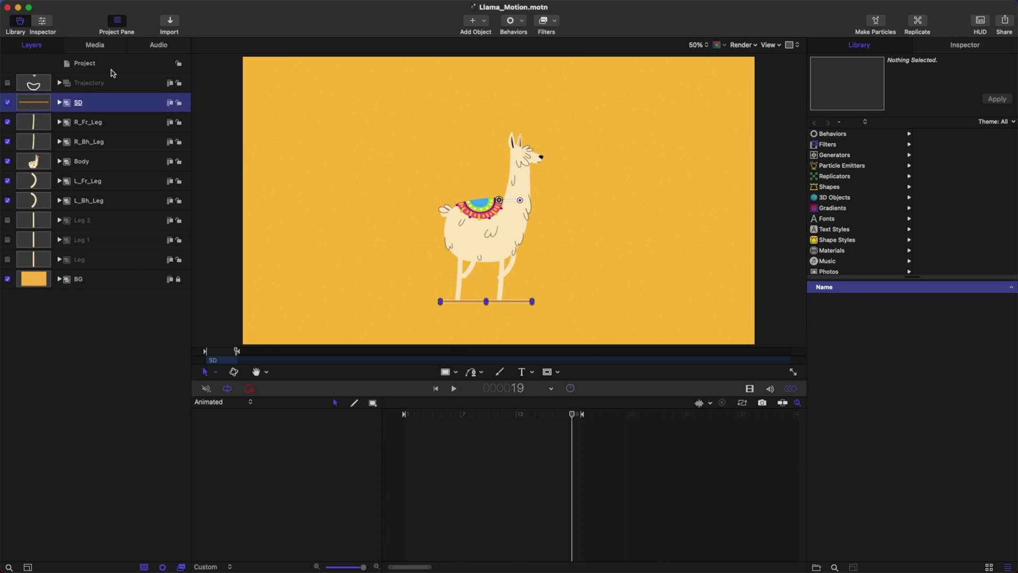
{"action": "left_click", "coordinate": [113, 73]}
{"action": "key", "text": "space"}
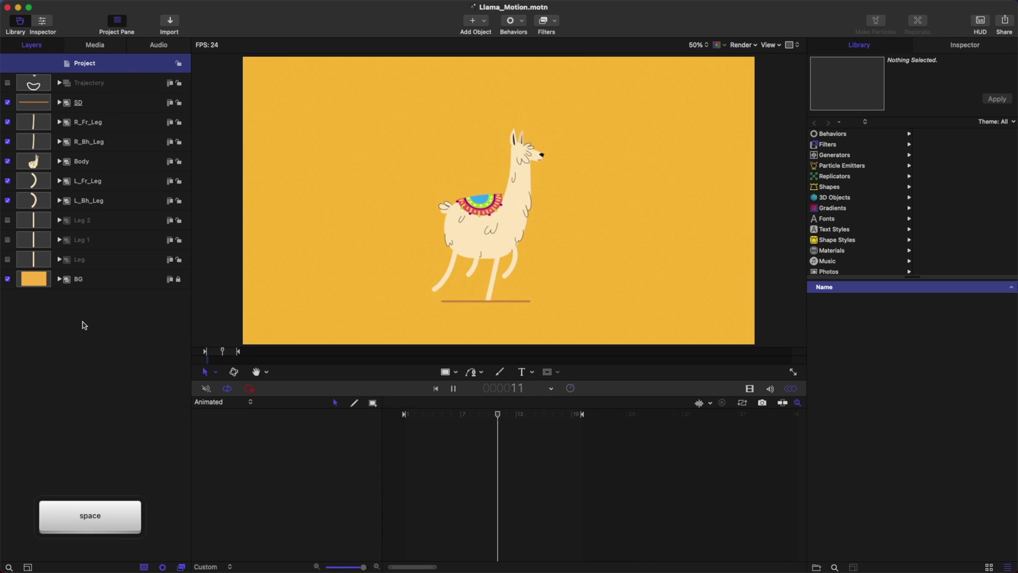